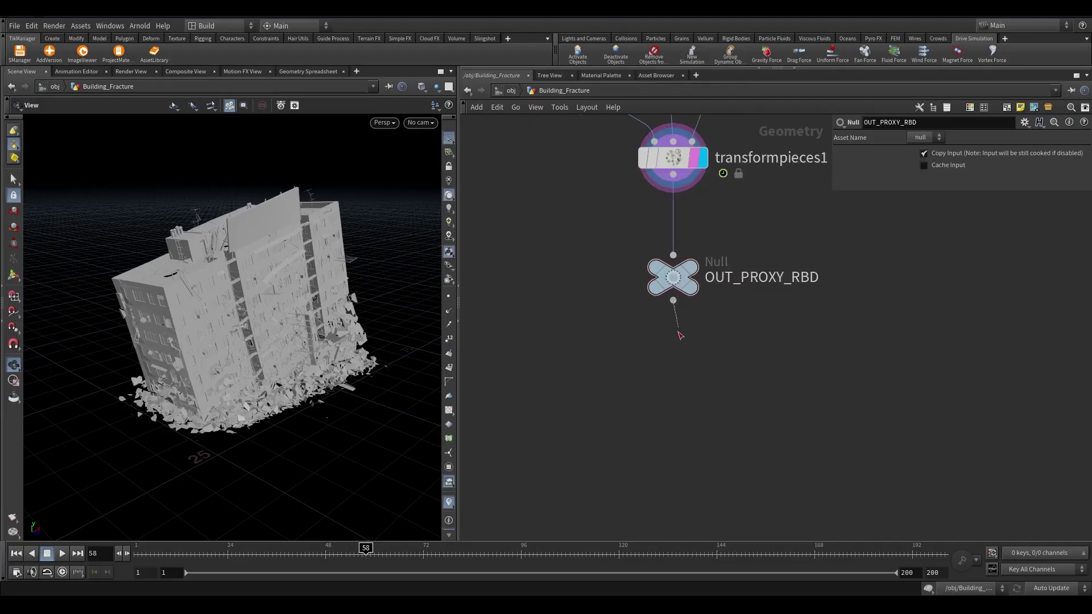
Add blast4 after OUT_PROXY_RBD with Group set to Concrete, shown in the viewport
{"action": "left_click_drag", "start_coordinate": [677, 357], "coordinate": [676, 364]}
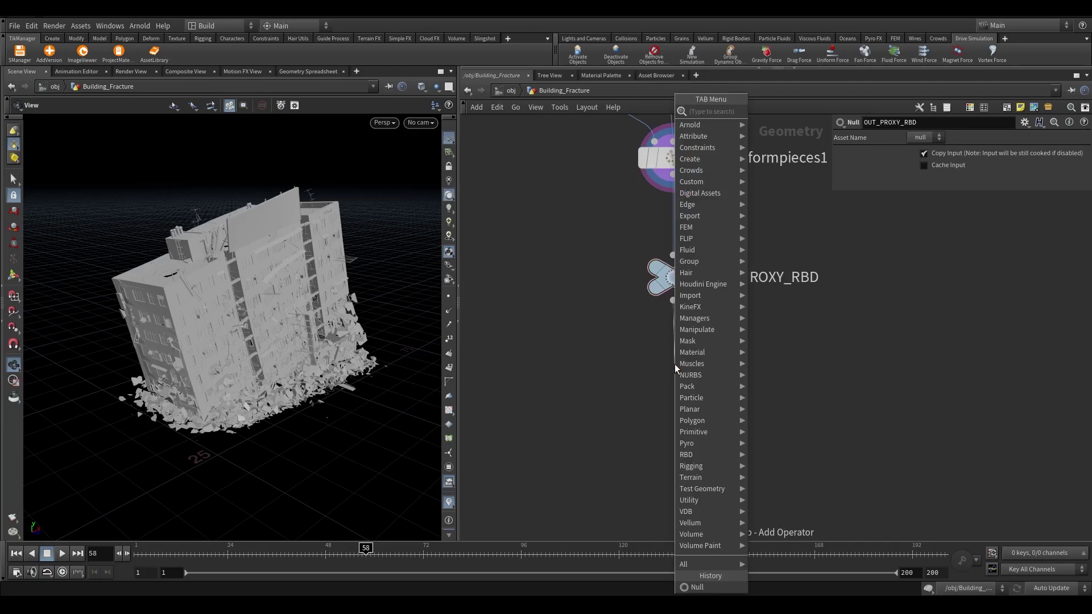
{"action": "type", "text": "blast"}
{"action": "key", "text": "Return"}
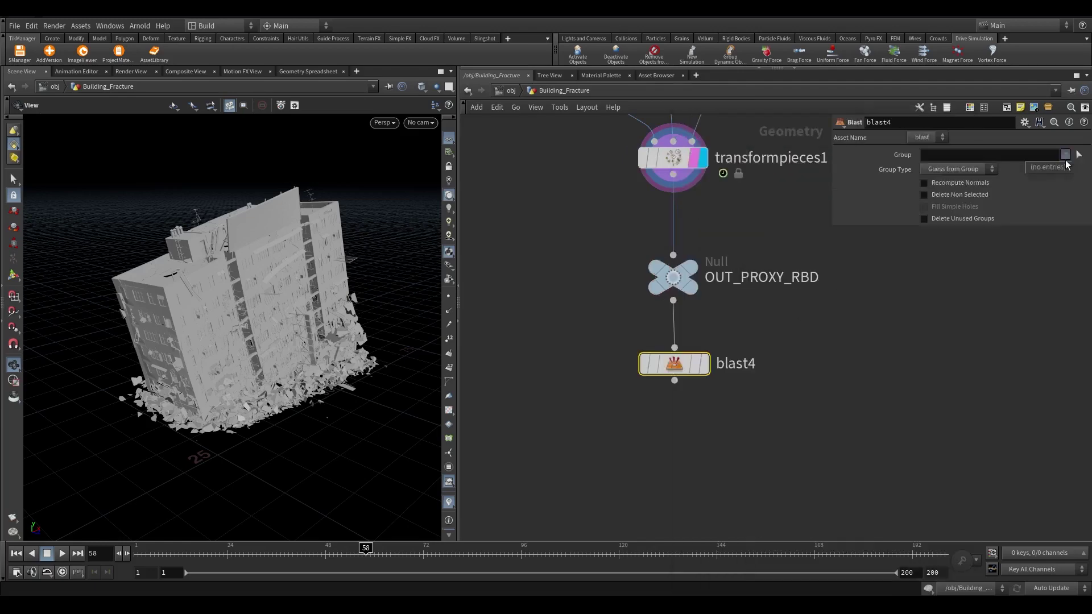
{"action": "left_click", "coordinate": [704, 364]}
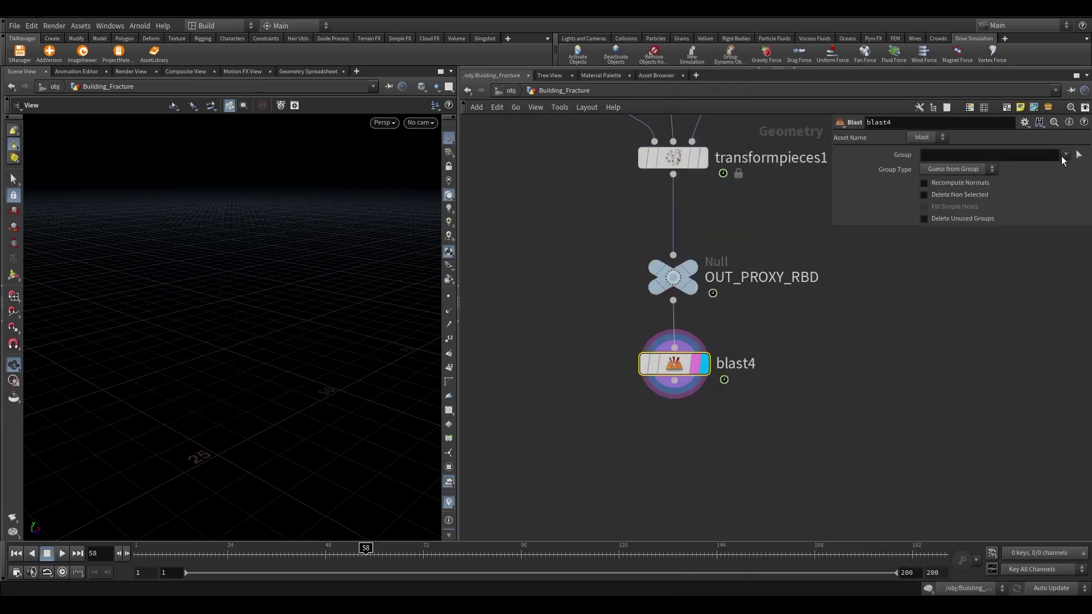
{"action": "left_click", "coordinate": [1066, 155]}
{"action": "left_click", "coordinate": [990, 167]}
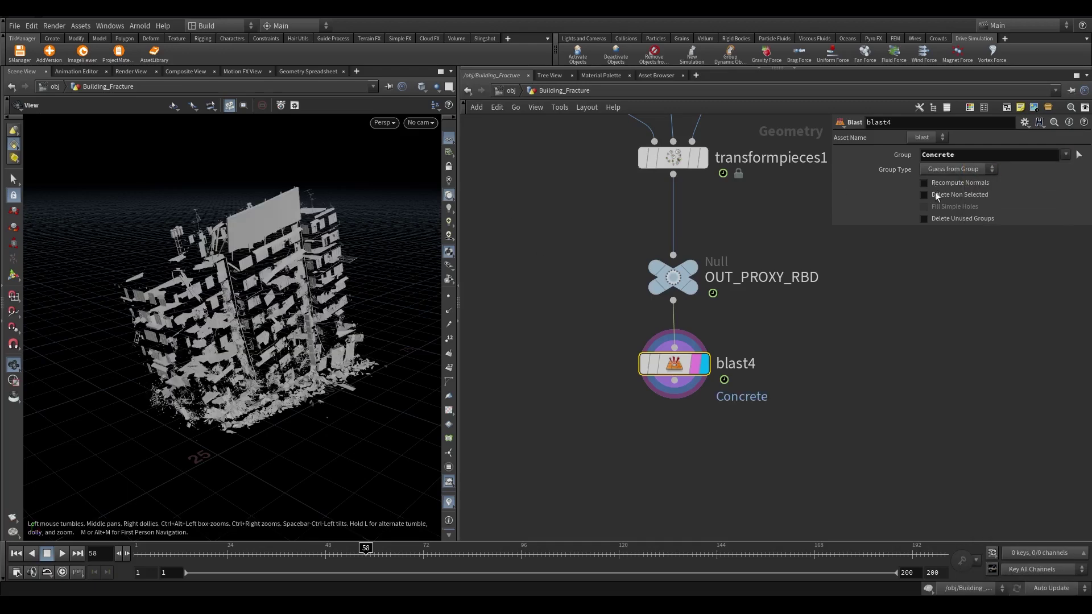
Add a Time Shift below blast4, clamped at both ends, and display it
{"action": "scroll", "coordinate": [340, 266], "scroll_direction": "up", "scroll_amount": 6}
{"action": "scroll", "coordinate": [739, 211], "scroll_direction": "down", "scroll_amount": 2}
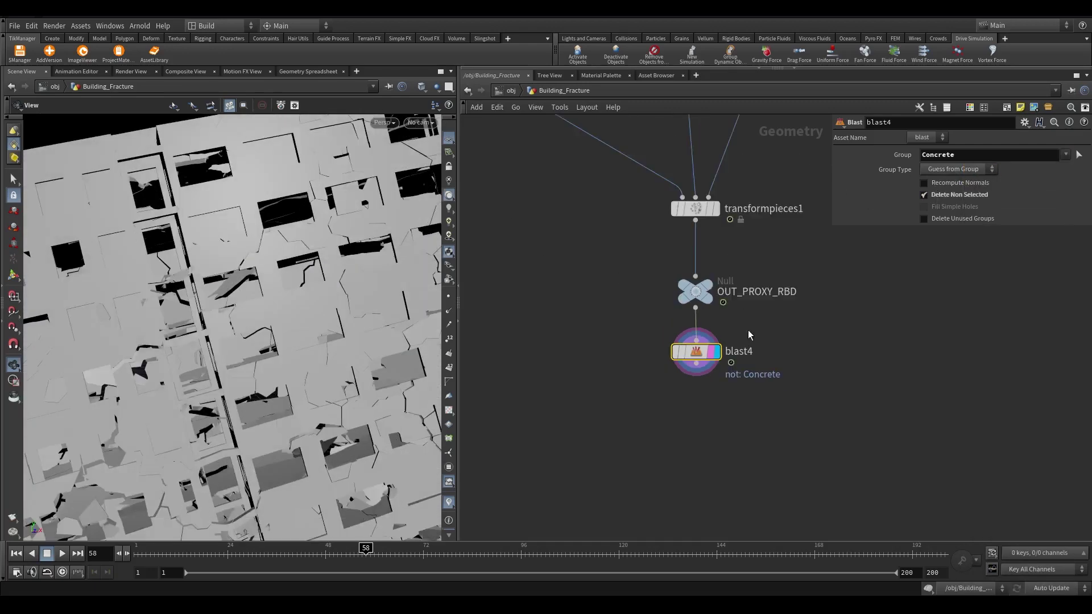
{"action": "key", "text": "Tab"}
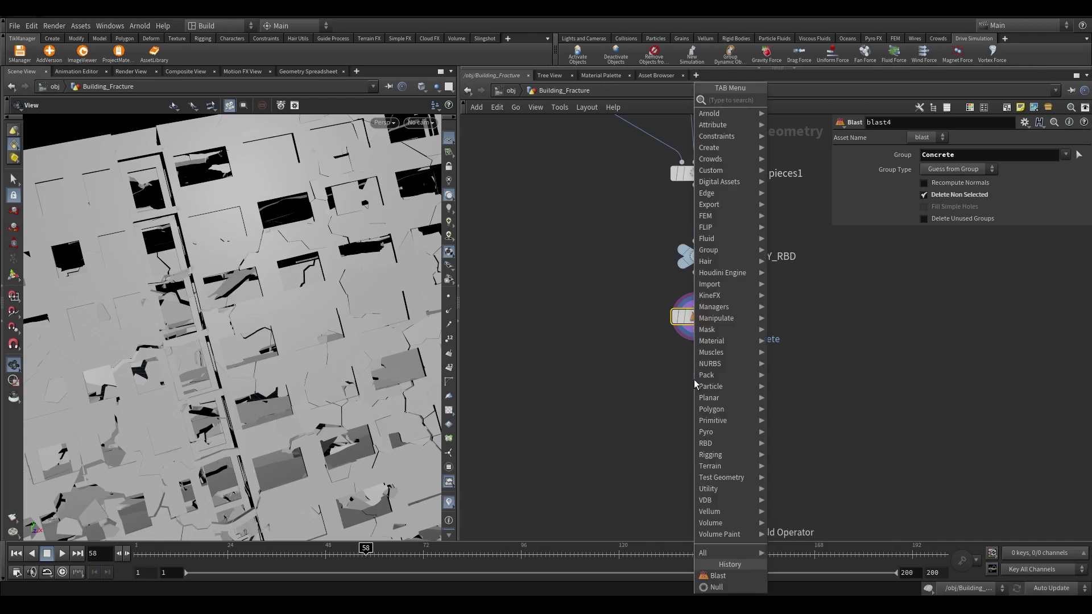
{"action": "type", "text": "time"}
{"action": "key", "text": "Return"}
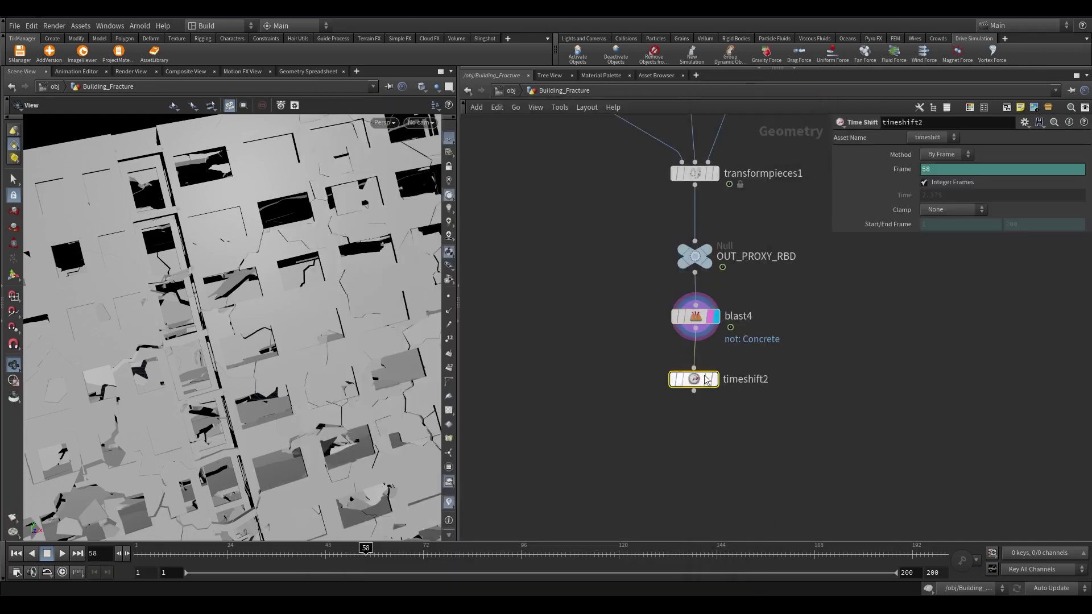
{"action": "left_click", "coordinate": [951, 209]}
{"action": "left_click", "coordinate": [949, 245]}
Select the OUT_PROXY_RBD chain and remove a mistakenly added Transform node
{"action": "scroll", "coordinate": [700, 381], "scroll_direction": "up", "scroll_amount": 2}
{"action": "mouse_move", "coordinate": [700, 381]}
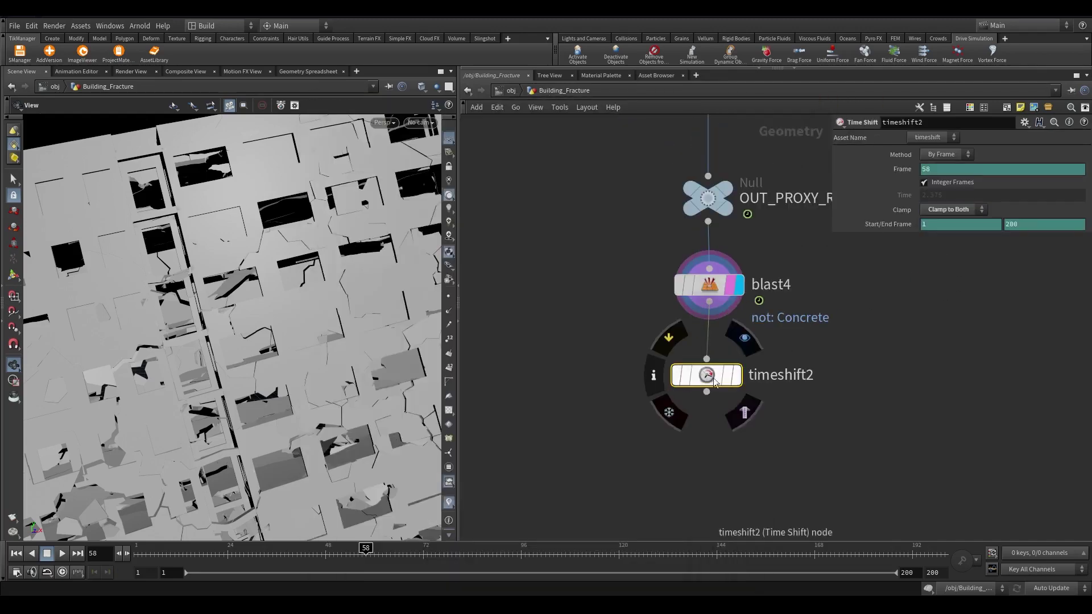
{"action": "key", "text": "r"}
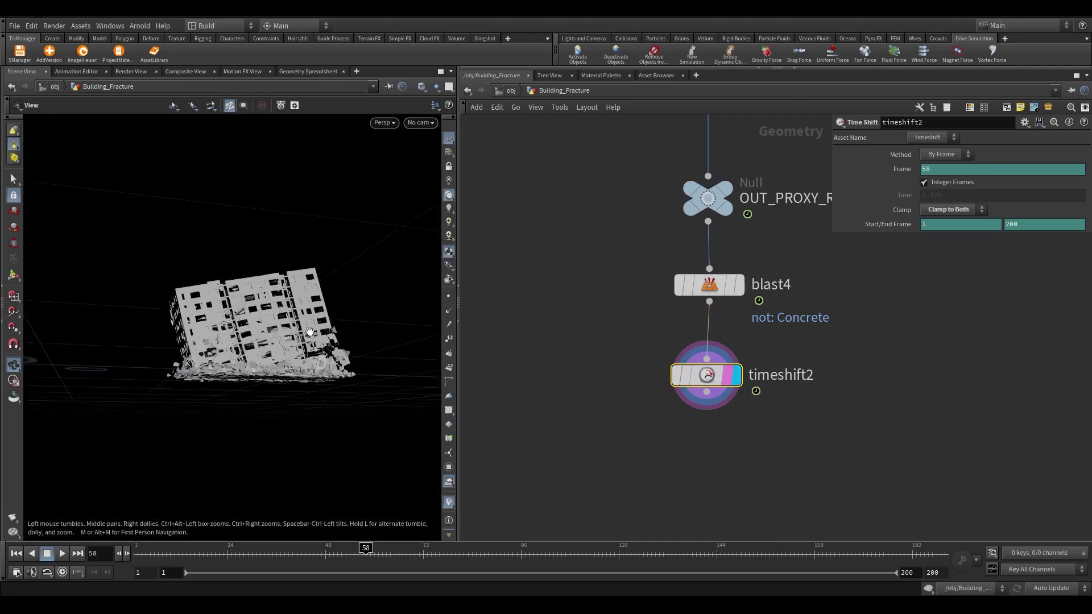
{"action": "left_click_drag", "start_coordinate": [743, 379], "coordinate": [705, 142]}
{"action": "key", "text": "Tab"}
{"action": "type", "text": "tra"}
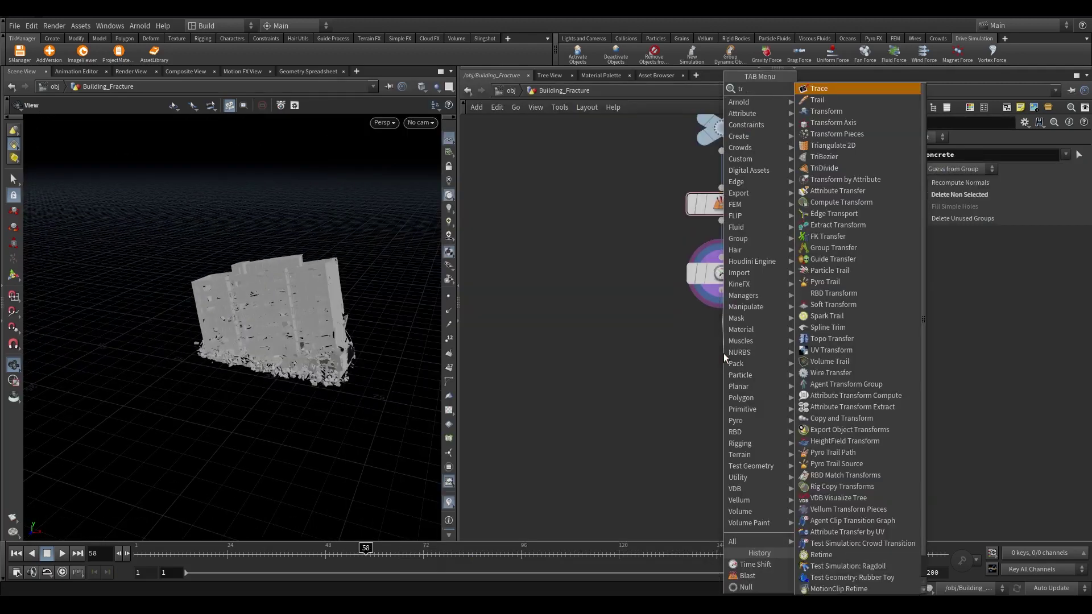
{"action": "left_click", "coordinate": [843, 108]}
{"action": "scroll", "coordinate": [711, 359], "scroll_direction": "up", "scroll_amount": 3}
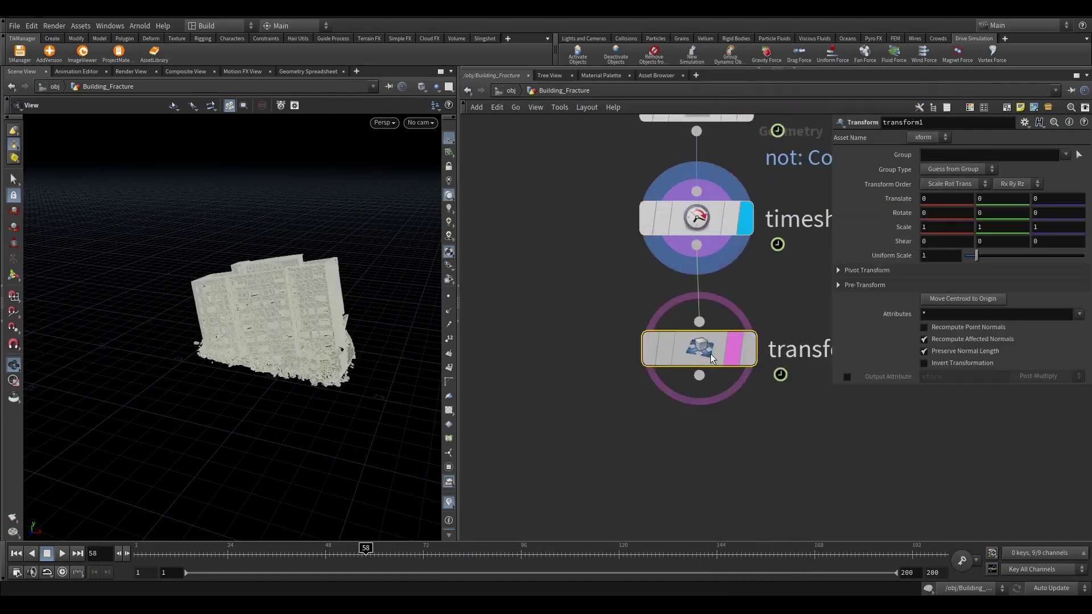
{"action": "key", "text": "Delete"}
Add a Trail node below timeshift2 with Result Type set to Compute Velocity
{"action": "key", "text": "Tab"}
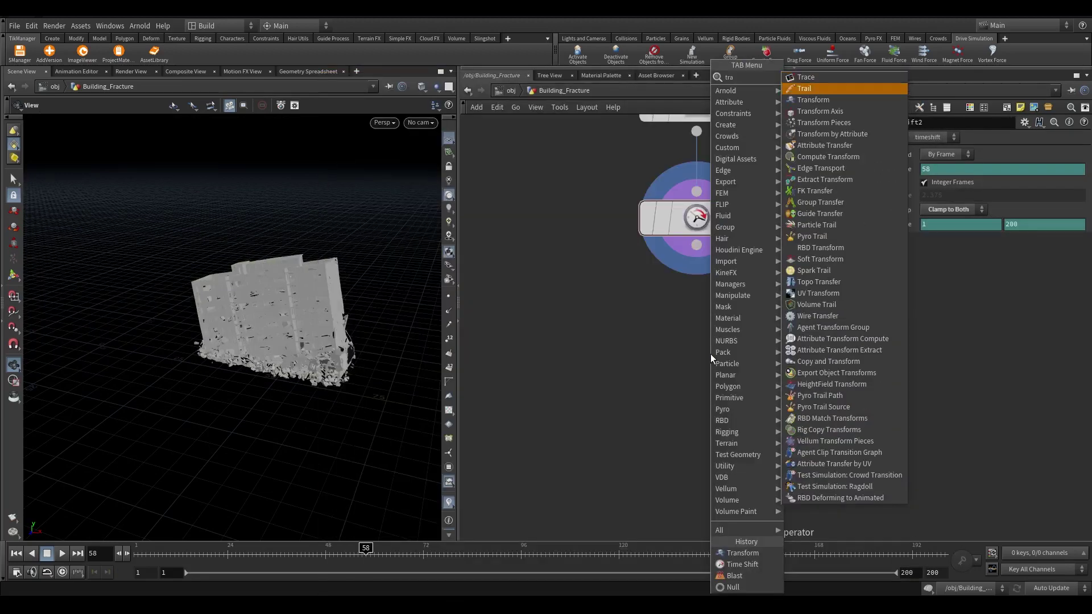
{"action": "key", "text": "Return"}
{"action": "left_click", "coordinate": [697, 367]}
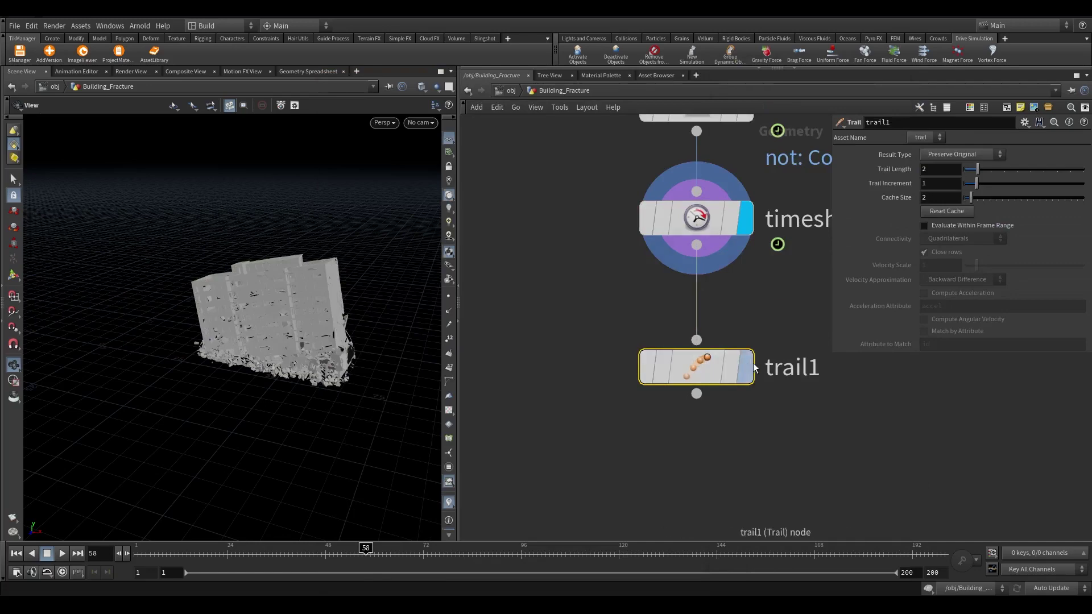
{"action": "scroll", "coordinate": [426, 334], "scroll_direction": "up", "scroll_amount": 5}
{"action": "left_click", "coordinate": [962, 154]}
{"action": "left_click", "coordinate": [945, 200]}
{"action": "scroll", "coordinate": [402, 256], "scroll_direction": "up", "scroll_amount": 3}
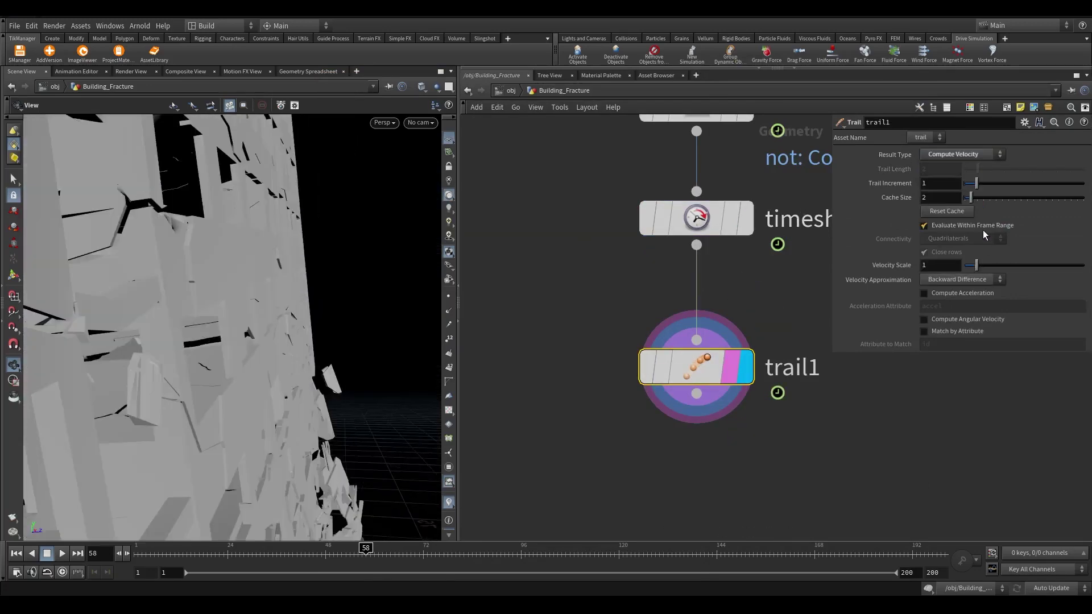
{"action": "scroll", "coordinate": [285, 284], "scroll_direction": "down", "scroll_amount": 10}
Orbit to a tilted view of the building and inspect trail1's output info
{"action": "left_click_drag", "start_coordinate": [285, 285], "coordinate": [447, 331]}
{"action": "left_click_drag", "start_coordinate": [317, 310], "coordinate": [347, 293]}
{"action": "scroll", "coordinate": [359, 281], "scroll_direction": "up", "scroll_amount": 6}
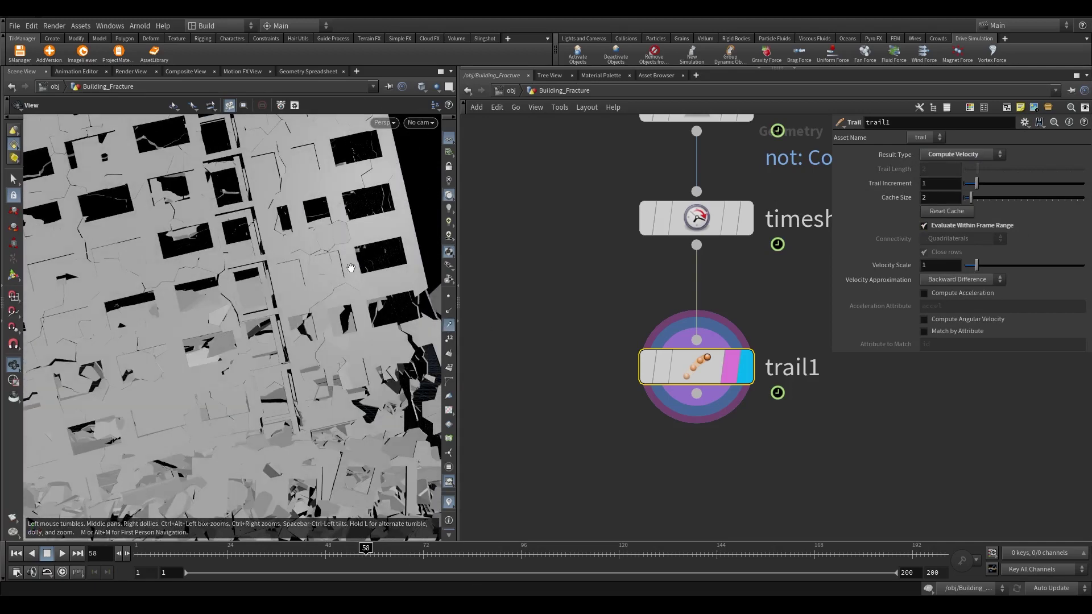
{"action": "middle_click", "coordinate": [716, 362]}
{"action": "scroll", "coordinate": [592, 373], "scroll_direction": "down", "scroll_amount": 2}
Insert unpack1 between timeshift2 and trail1, transferring the name attribute
{"action": "key", "text": "Tab"}
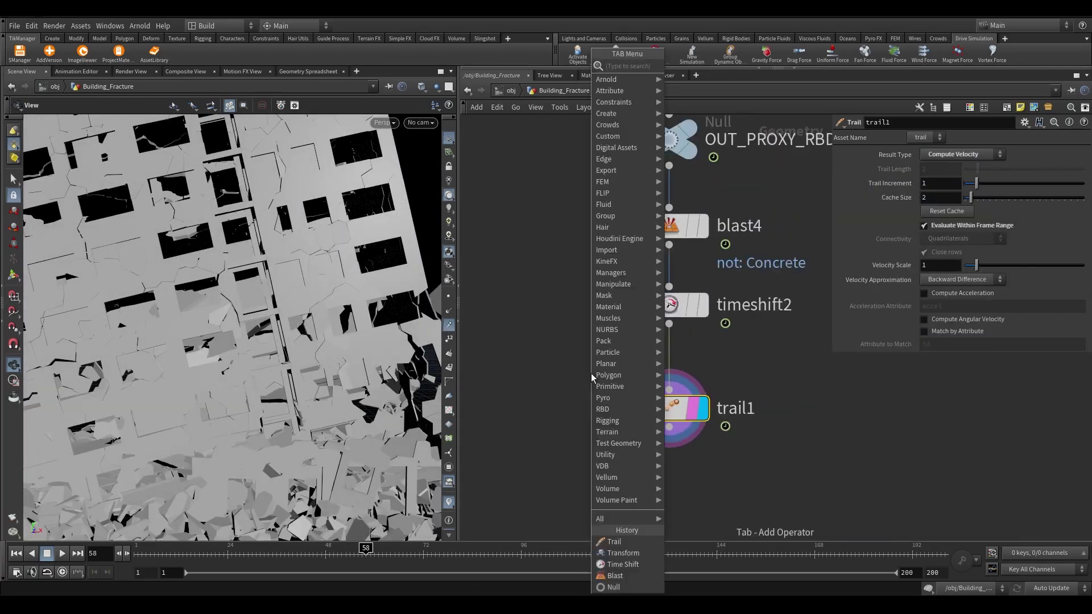
{"action": "type", "text": "unpack"}
{"action": "key", "text": "Return"}
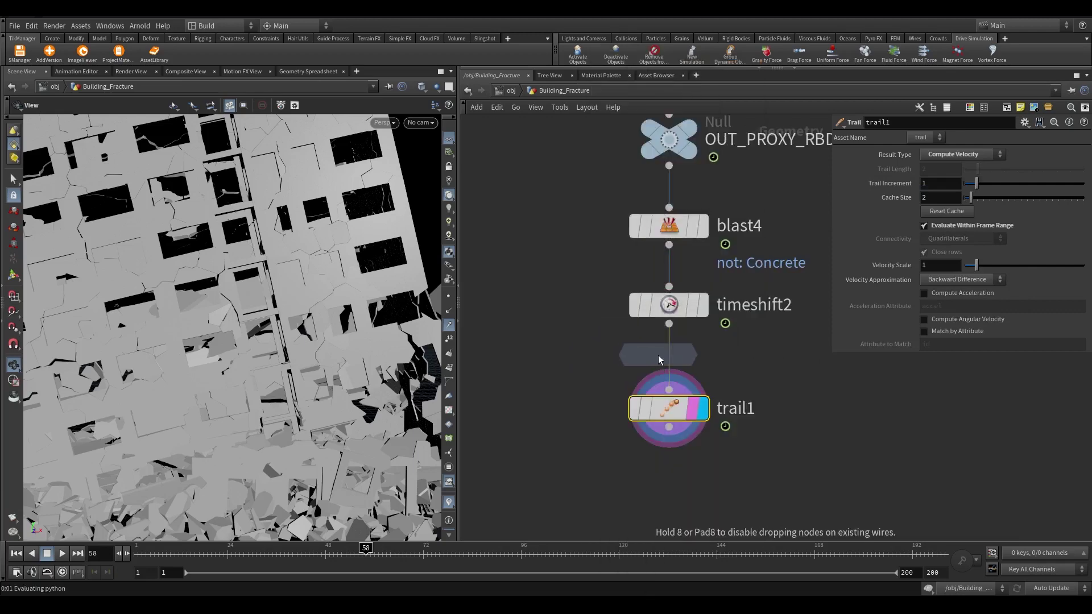
{"action": "key", "text": "Escape"}
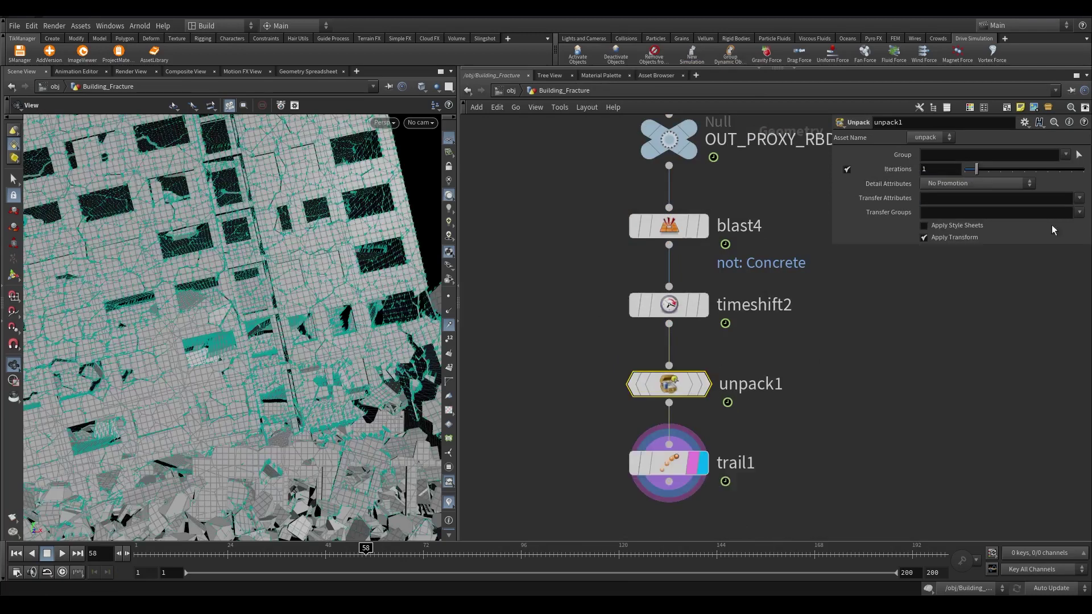
{"action": "left_click", "coordinate": [1079, 199]}
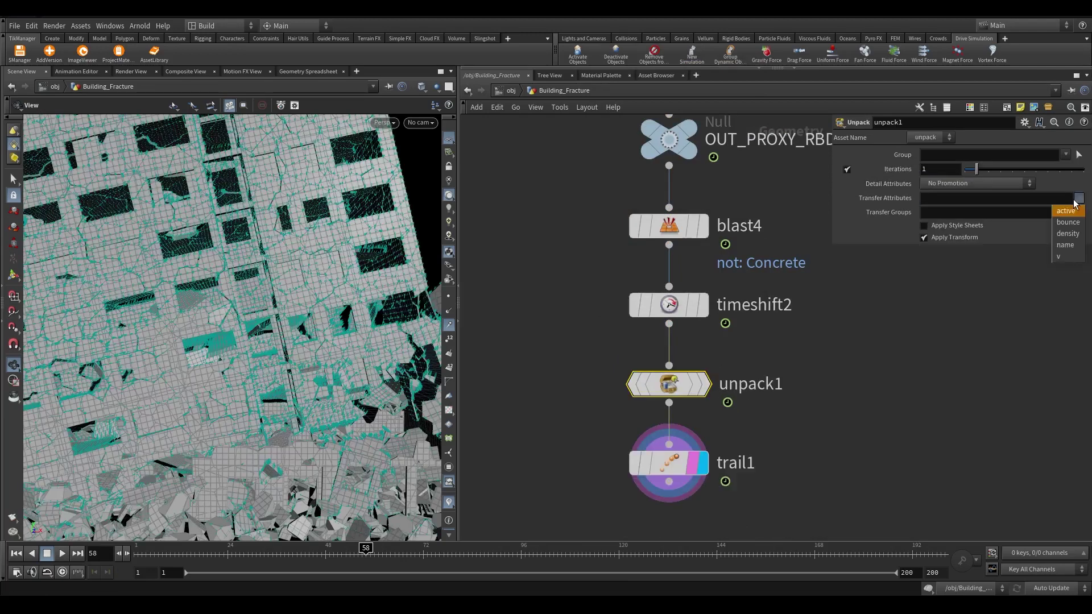
{"action": "middle_click", "coordinate": [668, 386]}
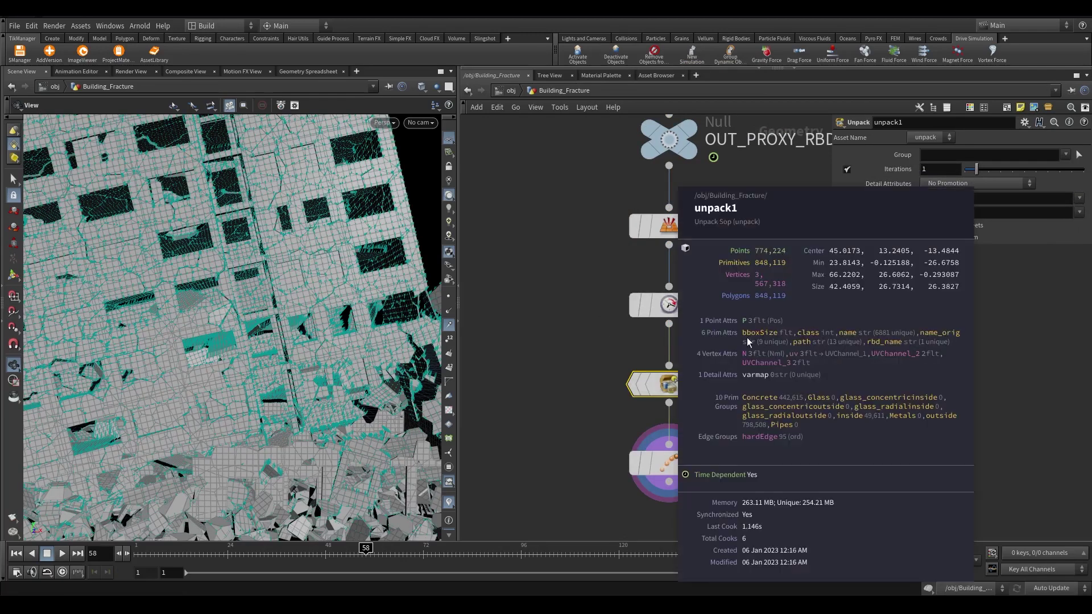
Bypass trail1 to compare the result, then re-enable it
{"action": "scroll", "coordinate": [664, 424], "scroll_direction": "up", "scroll_amount": 3}
{"action": "left_click", "coordinate": [651, 245]}
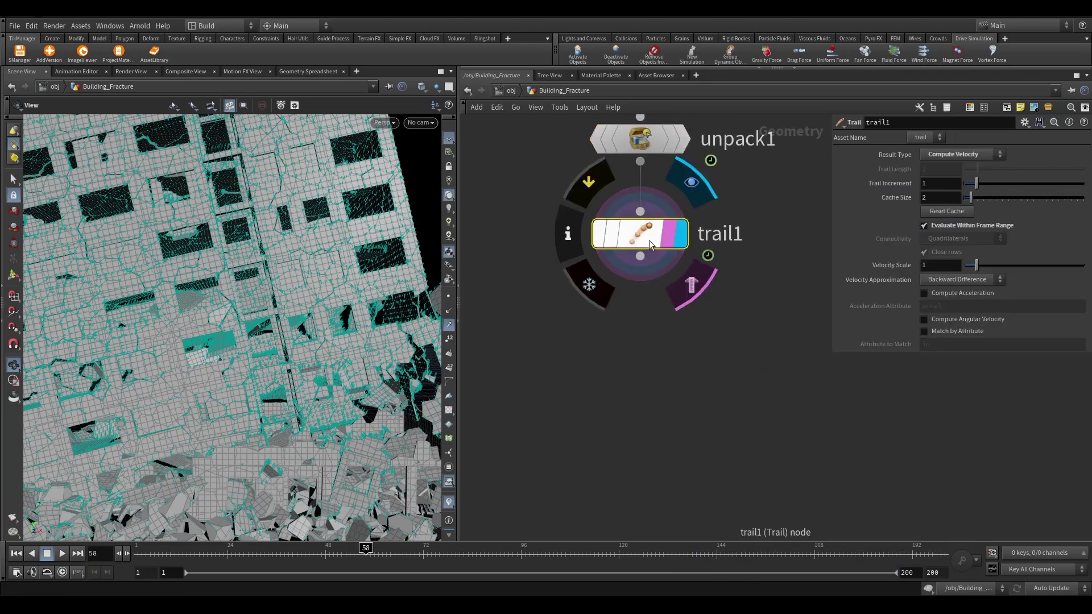
{"action": "left_click", "coordinate": [587, 201]}
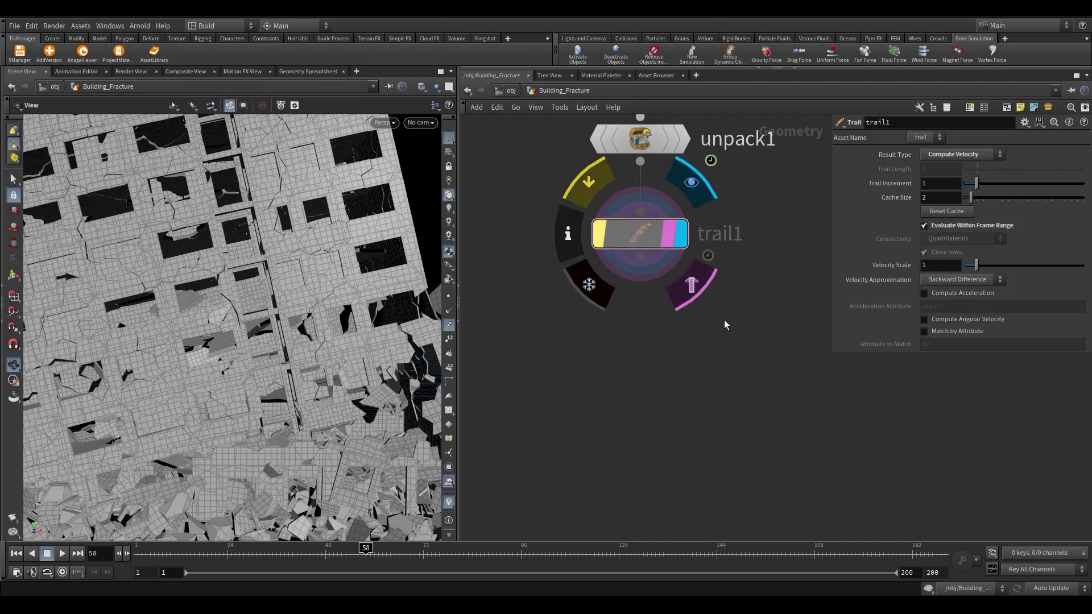
{"action": "key", "text": "b"}
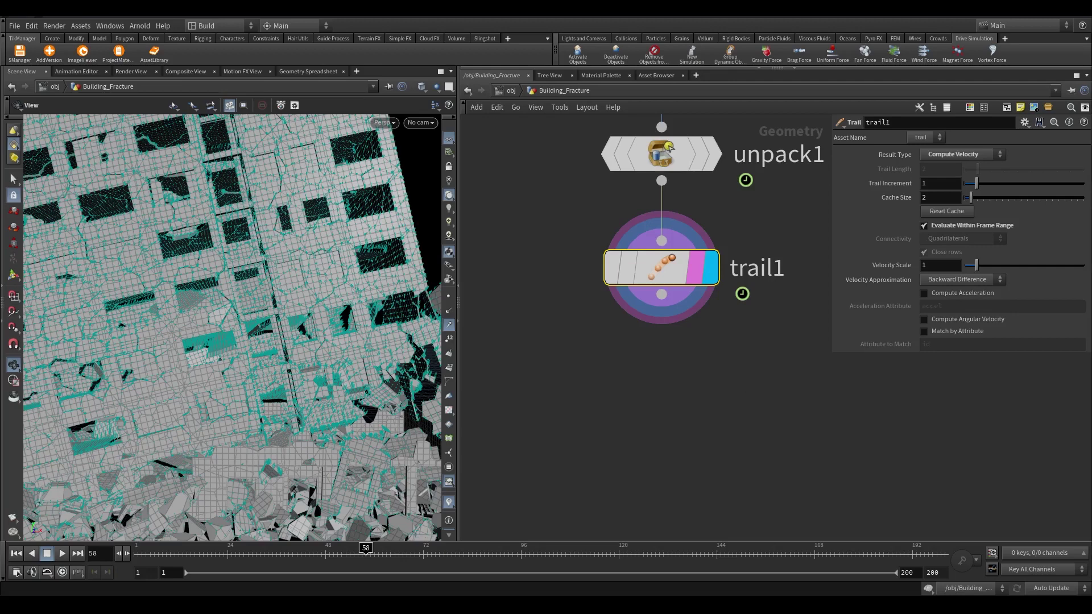
Add a Debris Source below trail1 and return to the first frame
{"action": "key", "text": "Tab"}
{"action": "type", "text": "debris"}
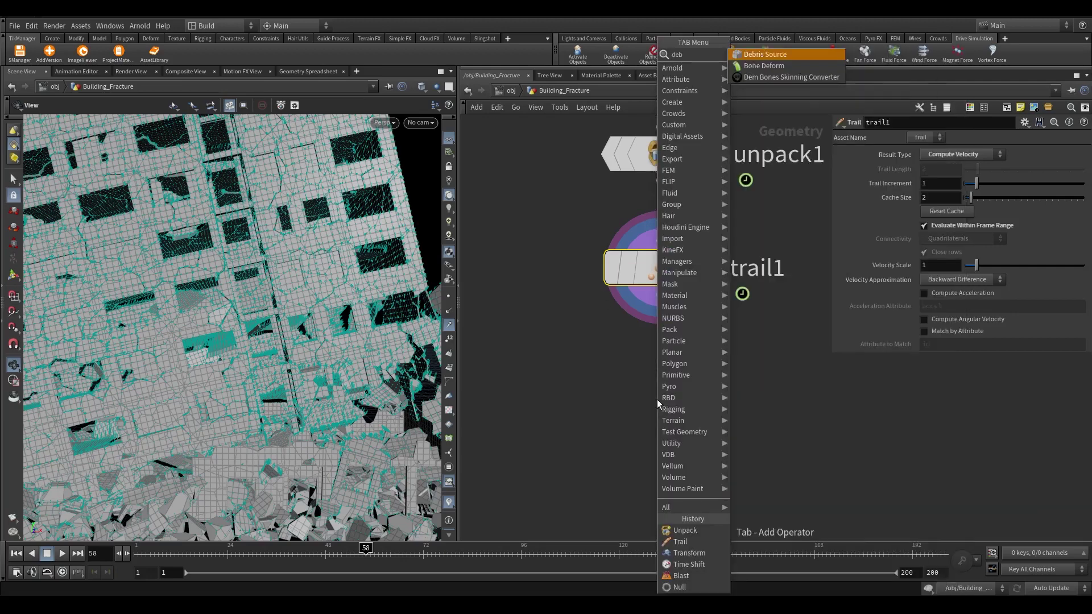
{"action": "key", "text": "Return"}
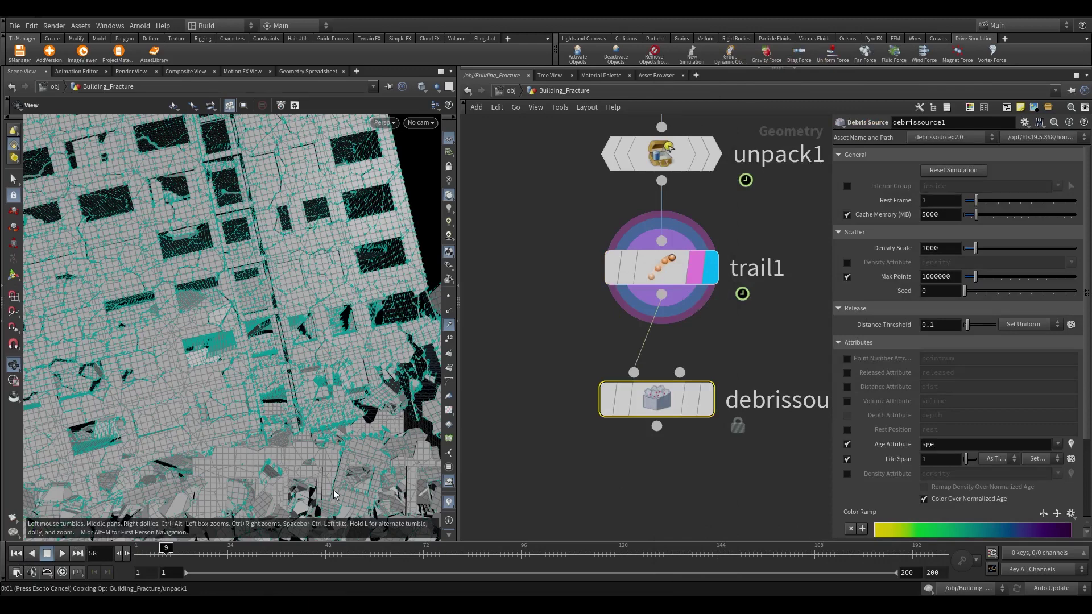
{"action": "key", "text": "Up"}
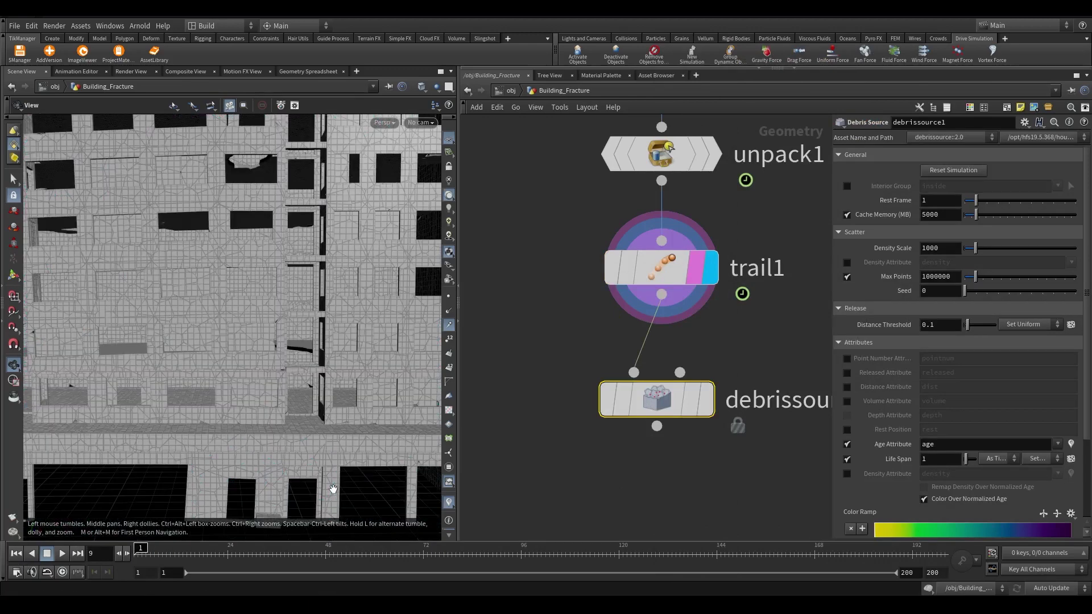
{"action": "scroll", "coordinate": [599, 410], "scroll_direction": "down", "scroll_amount": 5}
{"action": "scroll", "coordinate": [600, 409], "scroll_direction": "up", "scroll_amount": 3}
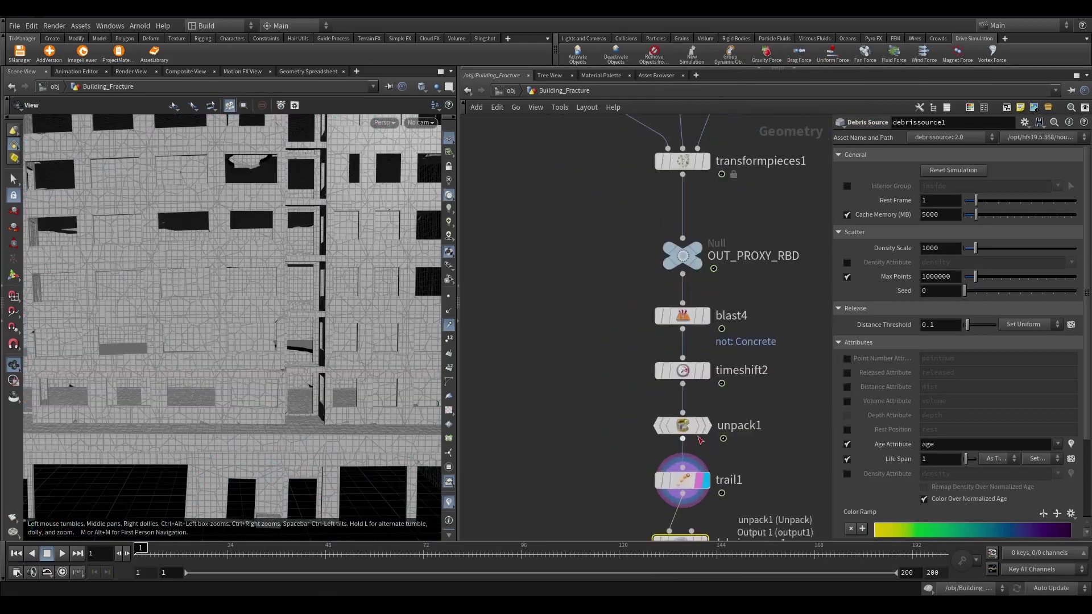
Move unpack1 onto the attribpromote1–transformpieces1 wire and display transformpieces1
{"action": "left_click_drag", "start_coordinate": [665, 398], "coordinate": [522, 358]}
{"action": "scroll", "coordinate": [672, 458], "scroll_direction": "down", "scroll_amount": 3}
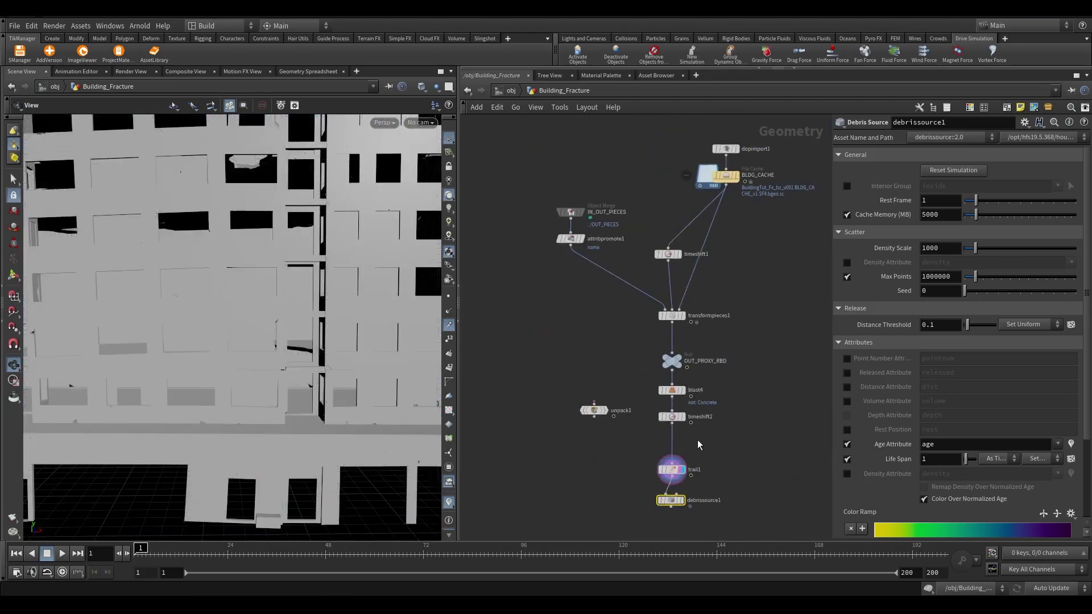
{"action": "scroll", "coordinate": [626, 421], "scroll_direction": "up", "scroll_amount": 3}
{"action": "left_click_drag", "start_coordinate": [597, 442], "coordinate": [556, 176]}
{"action": "scroll", "coordinate": [734, 259], "scroll_direction": "up", "scroll_amount": 2}
{"action": "left_click", "coordinate": [756, 256]}
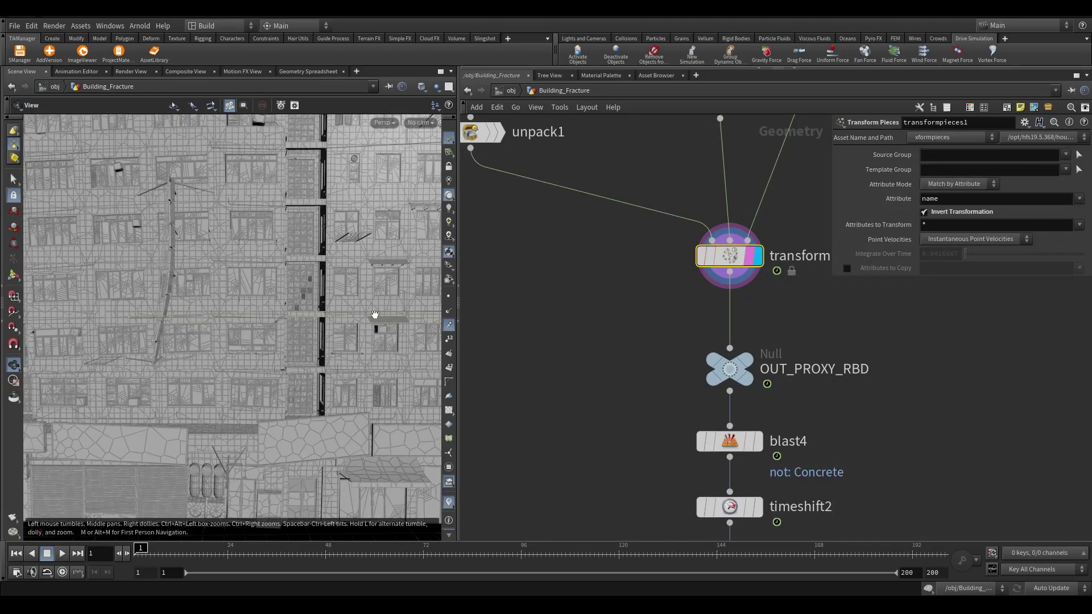
Check the collapse around frame 142 with trail1 displayed, then return to frame 1
{"action": "left_click_drag", "start_coordinate": [303, 561], "coordinate": [709, 533]}
{"action": "scroll", "coordinate": [682, 319], "scroll_direction": "down", "scroll_amount": 5}
{"action": "left_click", "coordinate": [686, 309]}
{"action": "left_click_drag", "start_coordinate": [307, 295], "coordinate": [357, 248]}
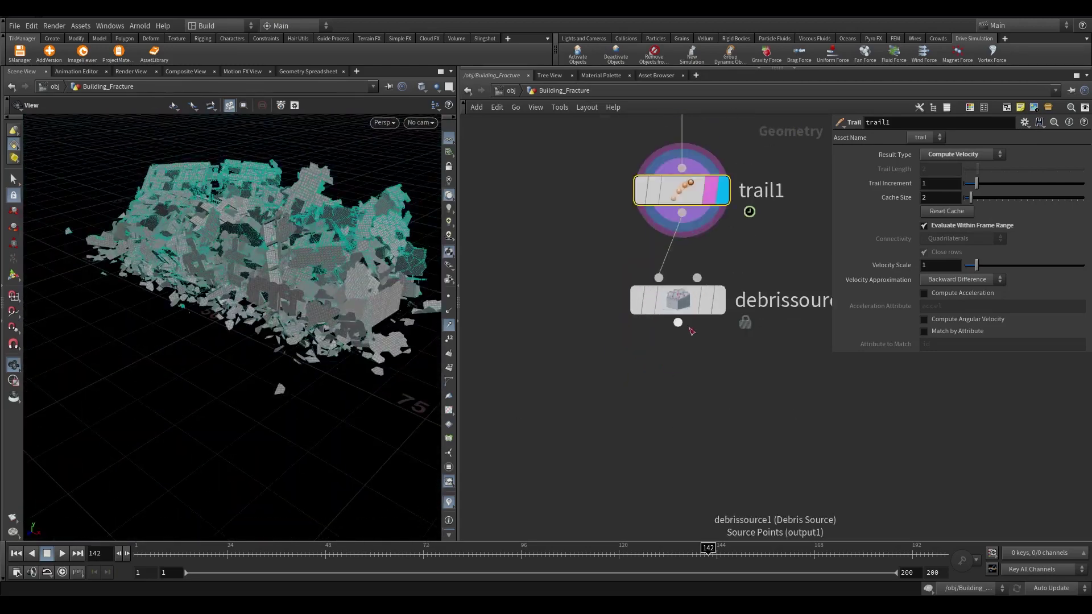
{"action": "key", "text": "ctrl+Up"}
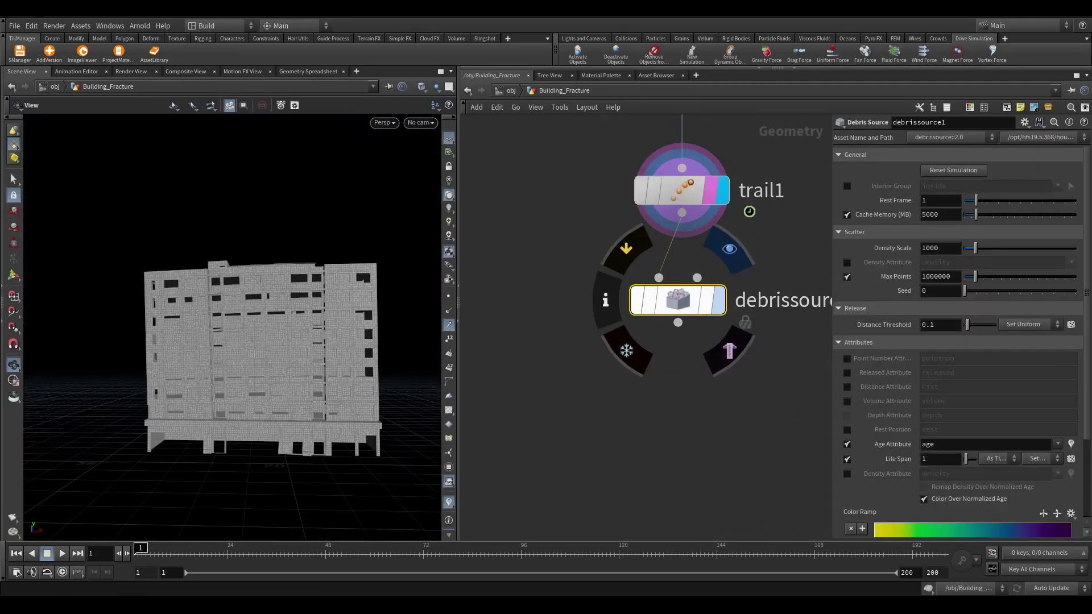
Display debrissource1's points and set its Density Scale to 100000
{"action": "left_click", "coordinate": [718, 300]}
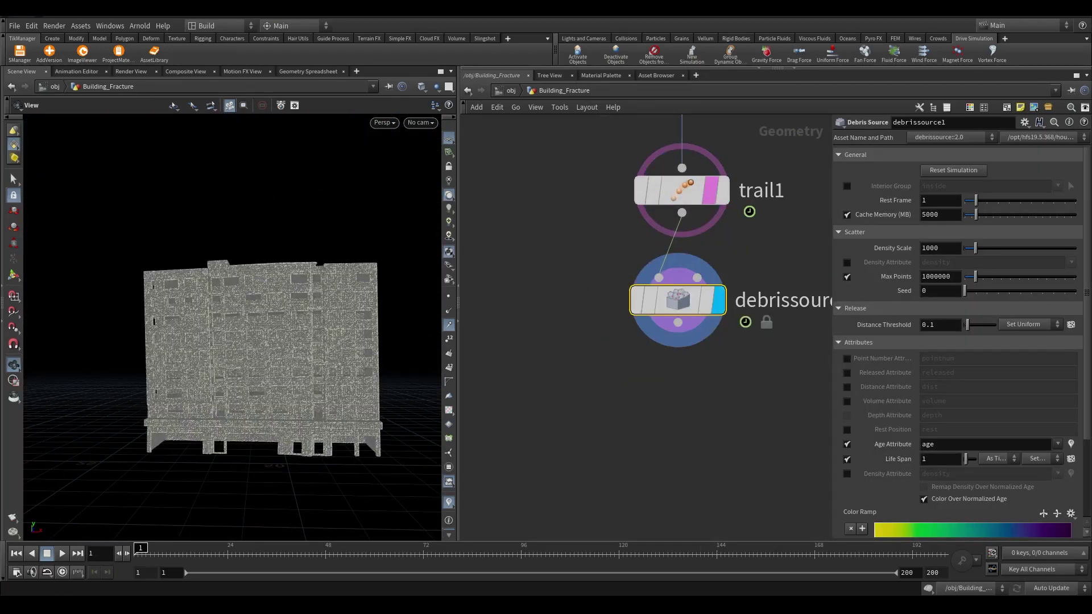
{"action": "left_click", "coordinate": [921, 217]}
{"action": "left_click", "coordinate": [944, 249]}
{"action": "type", "text": "0"}
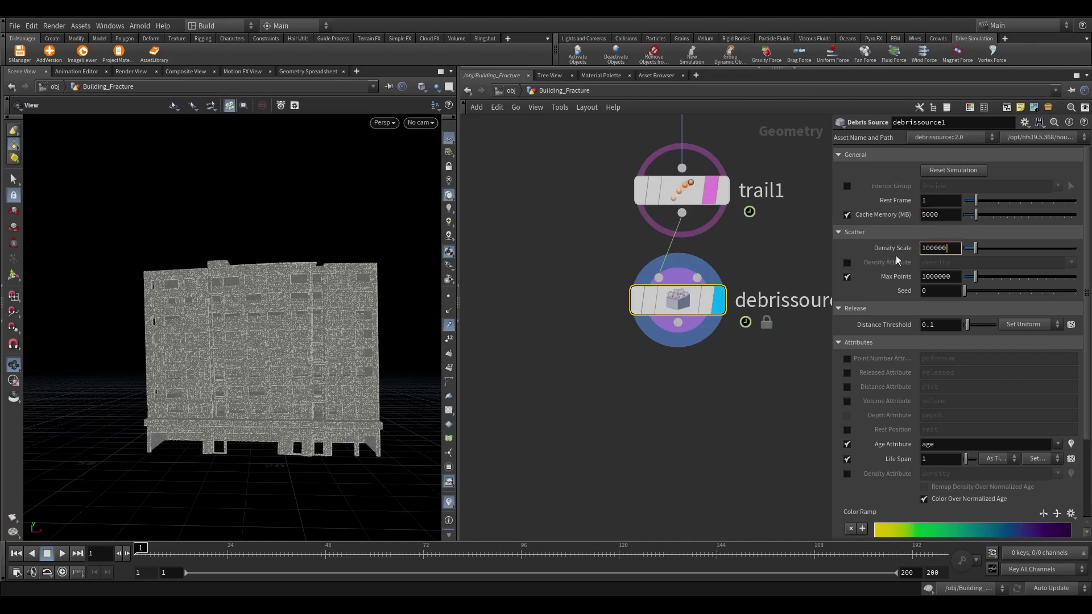
{"action": "type", "text": "0"}
{"action": "key", "text": "Return"}
Play to frame 10 and inspect the debris source's point count and particle spray
{"action": "scroll", "coordinate": [928, 418], "scroll_direction": "down", "scroll_amount": 5}
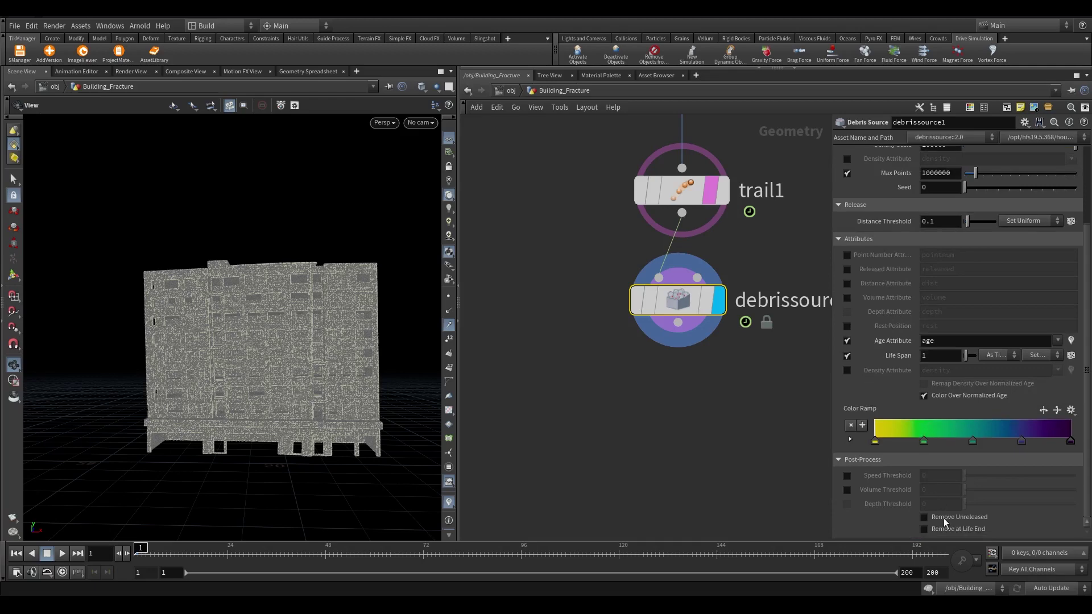
{"action": "left_click", "coordinate": [710, 300]}
{"action": "scroll", "coordinate": [324, 303], "scroll_direction": "up", "scroll_amount": 5}
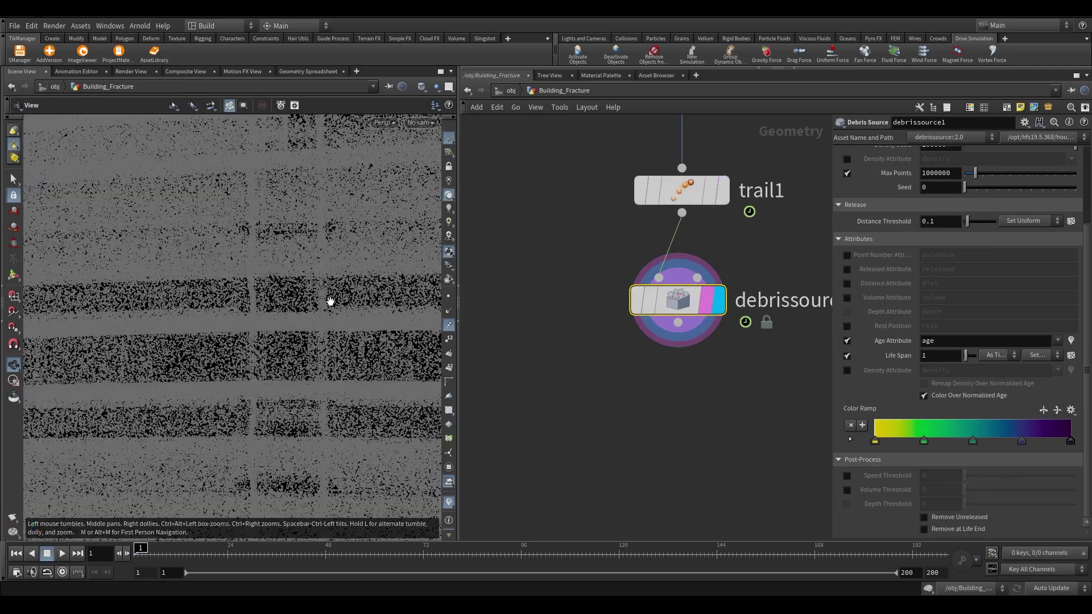
{"action": "left_click", "coordinate": [62, 554]}
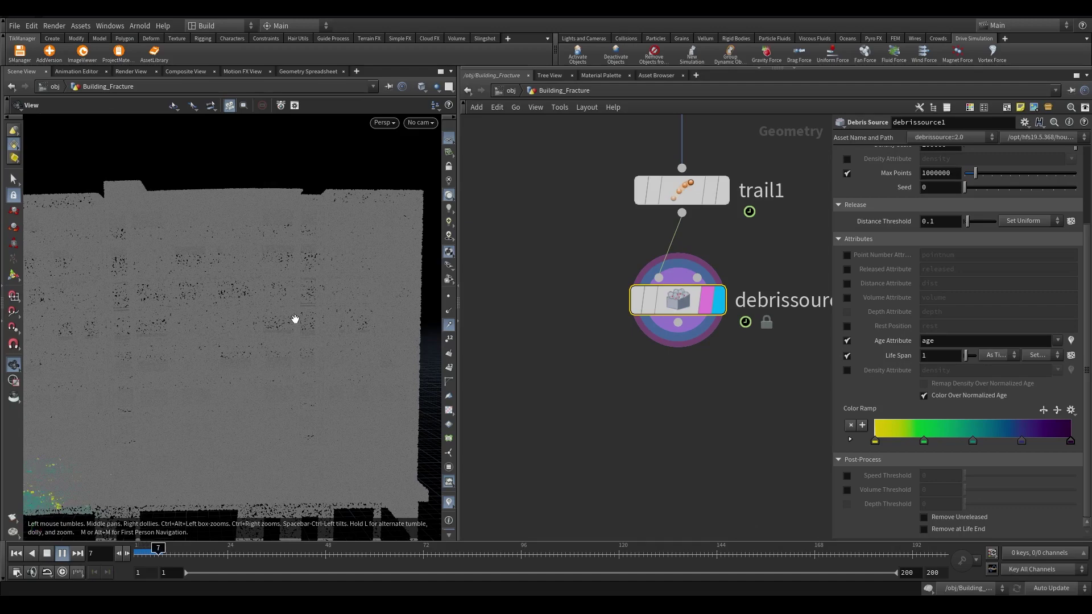
{"action": "scroll", "coordinate": [286, 362], "scroll_direction": "down", "scroll_amount": 3}
{"action": "left_click", "coordinate": [170, 550]}
{"action": "middle_click", "coordinate": [678, 306]}
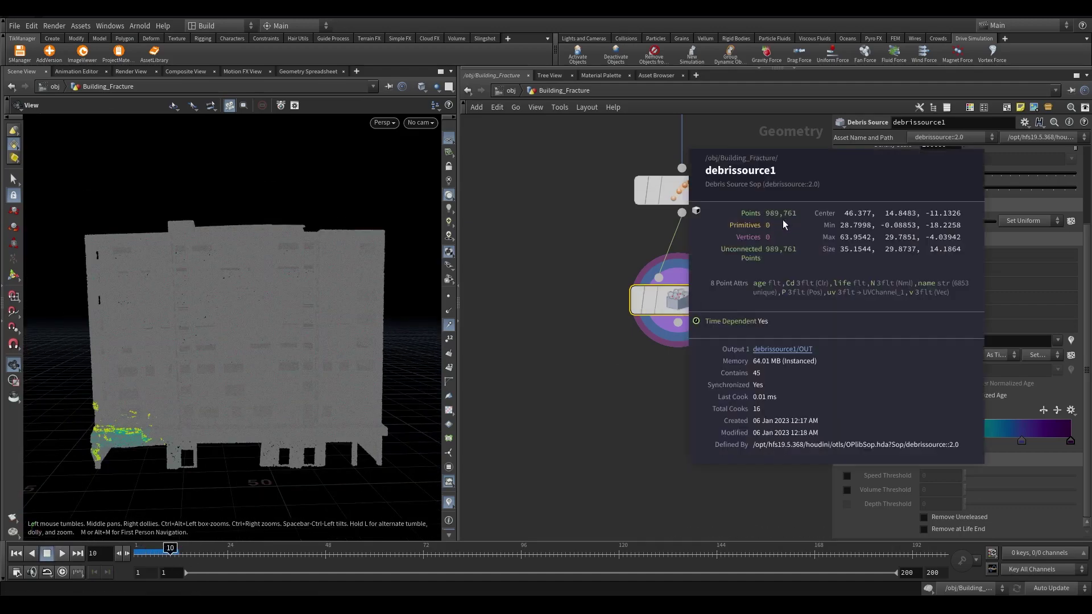
{"action": "scroll", "coordinate": [269, 329], "scroll_direction": "up", "scroll_amount": 5}
{"action": "scroll", "coordinate": [269, 329], "scroll_direction": "up", "scroll_amount": 3}
{"action": "middle_click_drag", "start_coordinate": [269, 329], "coordinate": [308, 221]}
{"action": "mouse_move", "coordinate": [338, 271]}
{"action": "middle_mouse_down"}
{"action": "mouse_move", "coordinate": [296, 341]}
{"action": "mouse_move", "coordinate": [157, 397]}
{"action": "mouse_move", "coordinate": [190, 370]}
{"action": "mouse_move", "coordinate": [302, 361]}
{"action": "middle_mouse_up"}
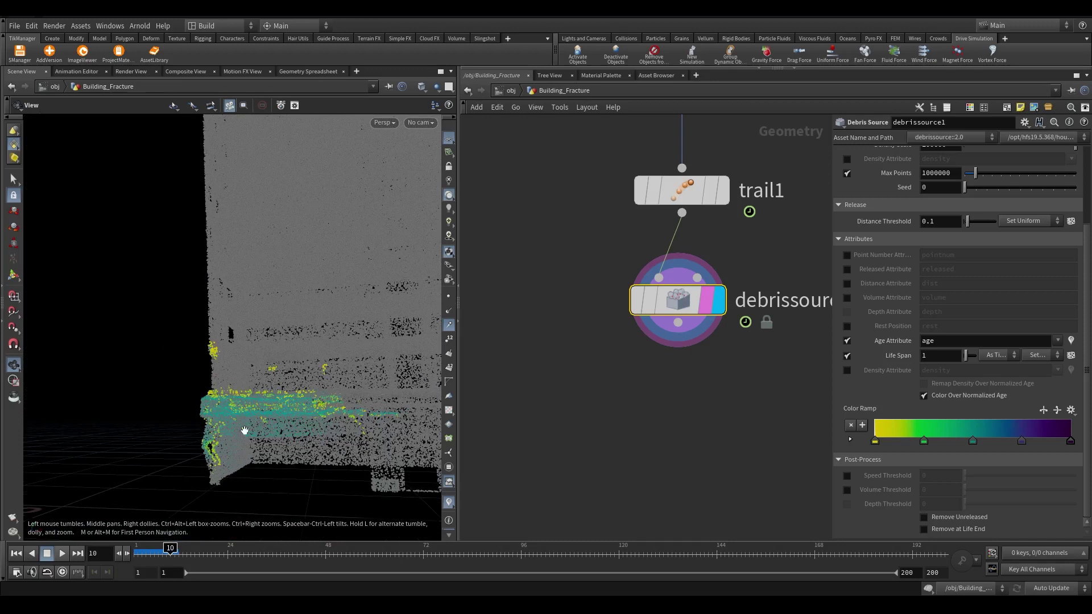
Enable Remove Unreleased and replay the simulation to watch only released debris
{"action": "left_click", "coordinate": [942, 517]}
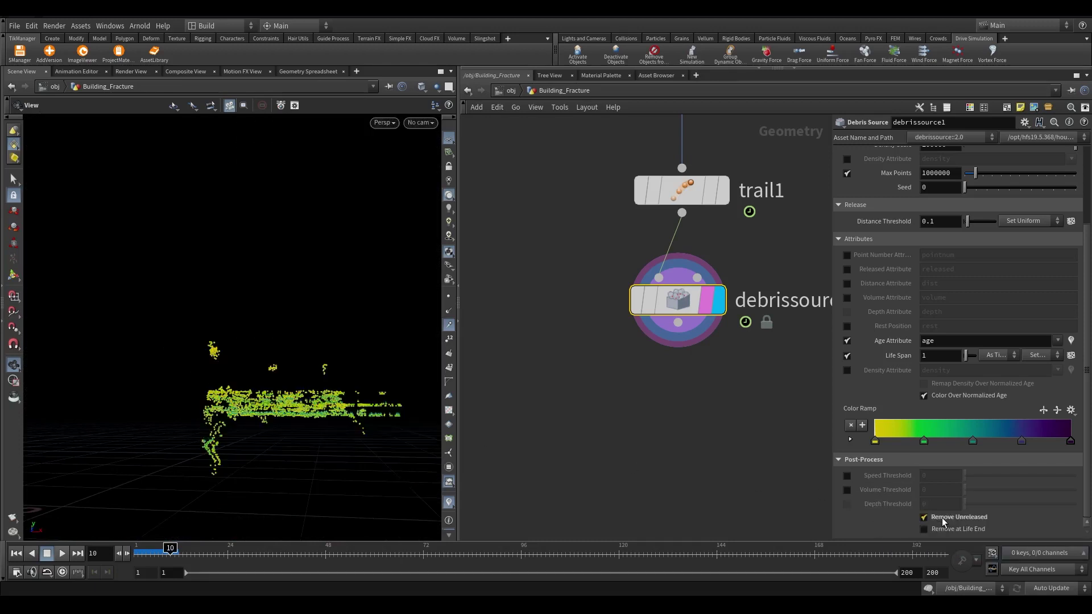
{"action": "scroll", "coordinate": [288, 459], "scroll_direction": "down", "scroll_amount": 3}
{"action": "key", "text": "Up"}
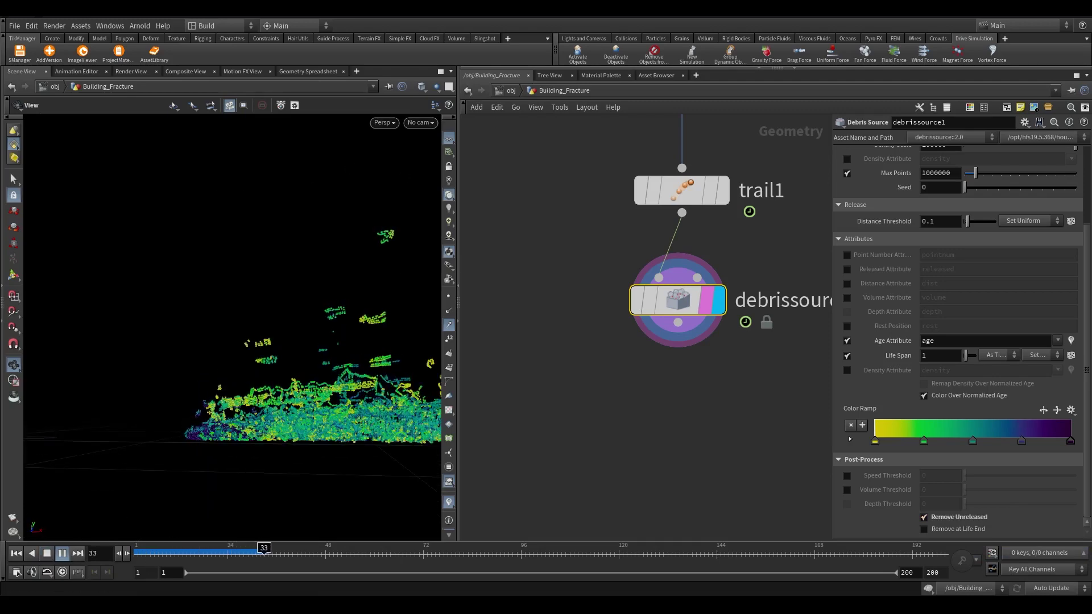
{"action": "scroll", "coordinate": [962, 256], "scroll_direction": "up", "scroll_amount": 3}
Add a File Cache below the debris source, rename it Debri_cache, and save to disk
{"action": "scroll", "coordinate": [702, 403], "scroll_direction": "up", "scroll_amount": 1}
{"action": "key", "text": "Tab"}
{"action": "type", "text": "file"}
{"action": "key", "text": "Return"}
{"action": "left_click", "coordinate": [702, 404]}
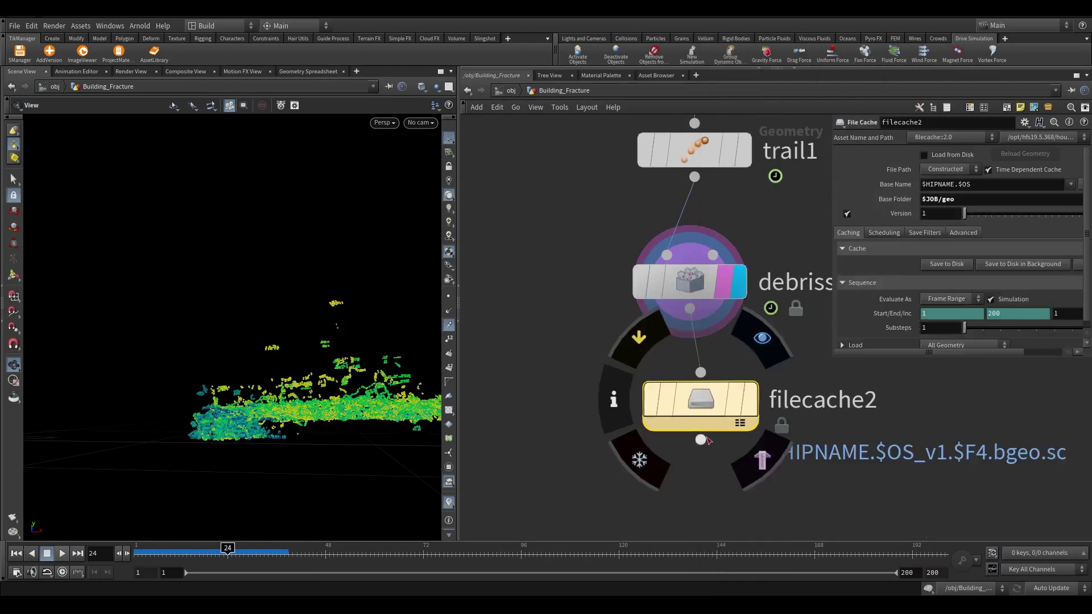
{"action": "double_click", "coordinate": [825, 398]}
{"action": "type", "text": "Debri_cache"}
{"action": "key", "text": "Return"}
{"action": "left_click", "coordinate": [946, 264]}
Play back the cached debris while viewing it from above
{"action": "scroll", "coordinate": [224, 390], "scroll_direction": "down", "scroll_amount": 3}
{"action": "key", "text": "Up"}
{"action": "left_click_drag", "start_coordinate": [224, 390], "coordinate": [312, 285]}
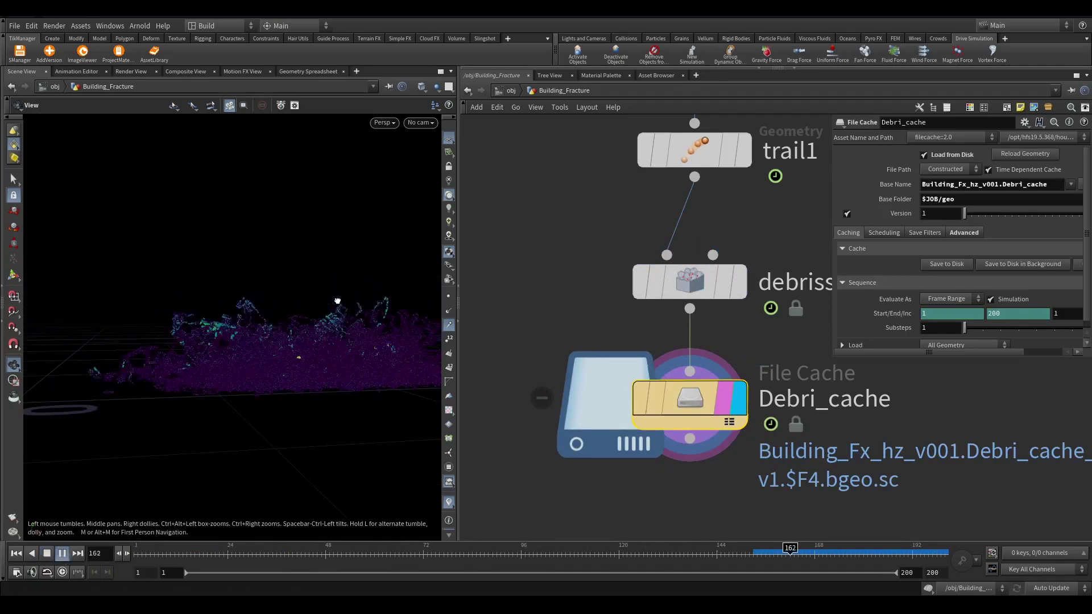
{"action": "key", "text": "Up"}
{"action": "scroll", "coordinate": [749, 393], "scroll_direction": "down", "scroll_amount": 4}
{"action": "scroll", "coordinate": [750, 392], "scroll_direction": "up", "scroll_amount": 4}
Add a null named OUT_DEBRI under Debri_cache and jump to frame 200
{"action": "key", "text": "Tab"}
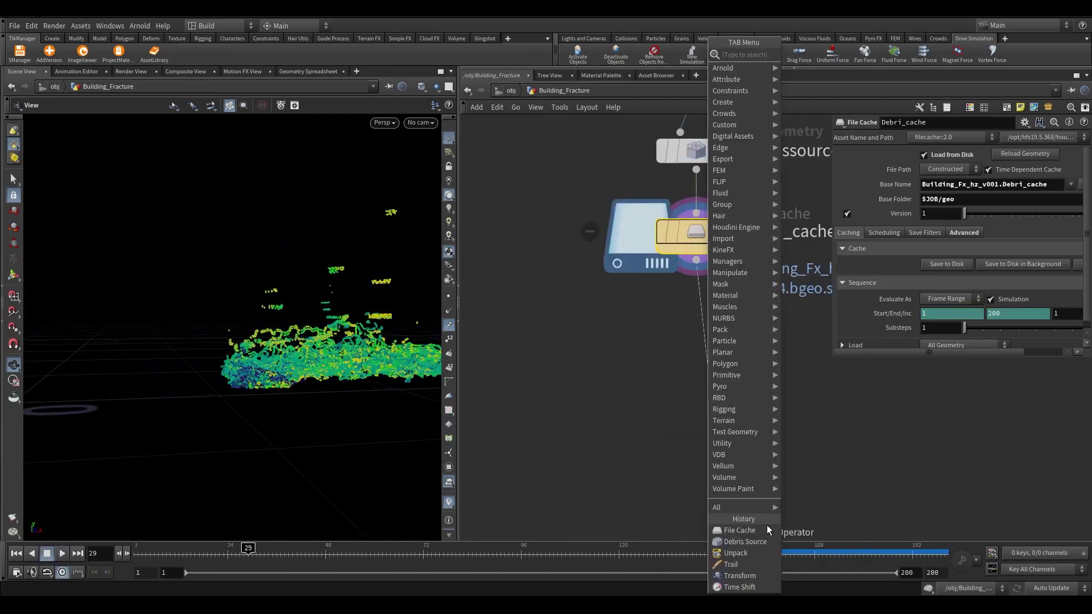
{"action": "type", "text": "null"}
{"action": "key", "text": "Return"}
{"action": "left_click", "coordinate": [706, 369]}
{"action": "type", "text": "OUT_DEBRI"}
{"action": "key", "text": "Return"}
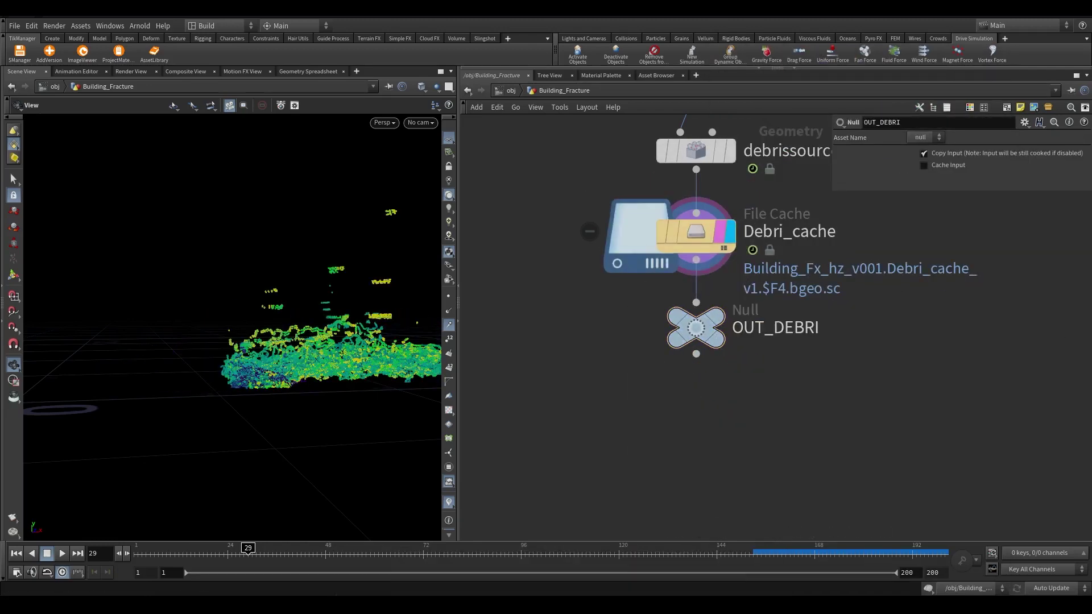
{"action": "left_click_drag", "start_coordinate": [248, 547], "coordinate": [942, 550]}
Add a Delete node below OUT_DEBRI and display its result
{"action": "key", "text": "Tab"}
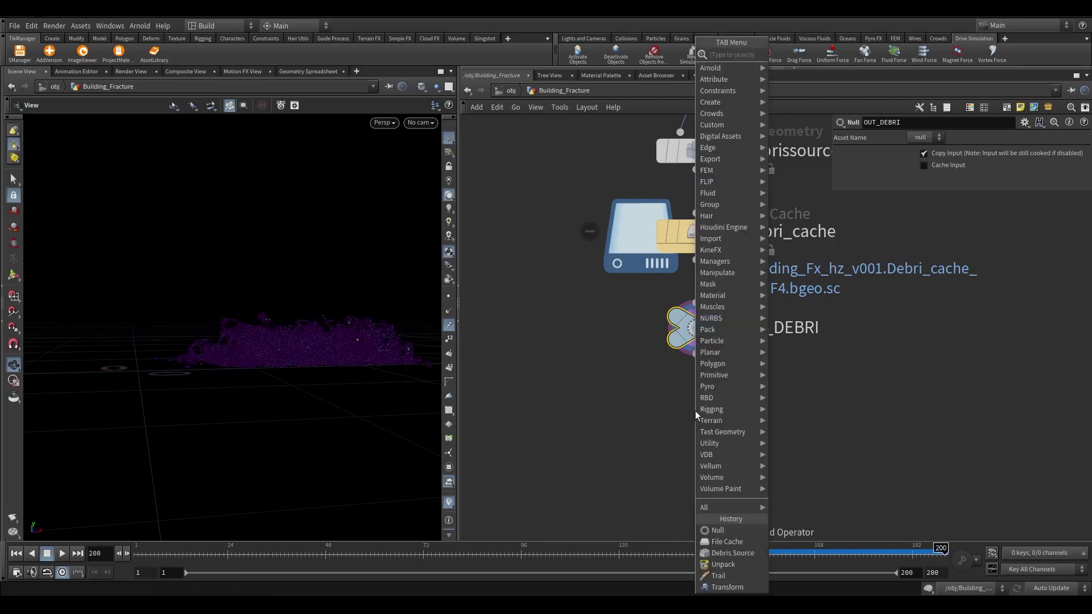
{"action": "type", "text": "delete"}
{"action": "key", "text": "Return"}
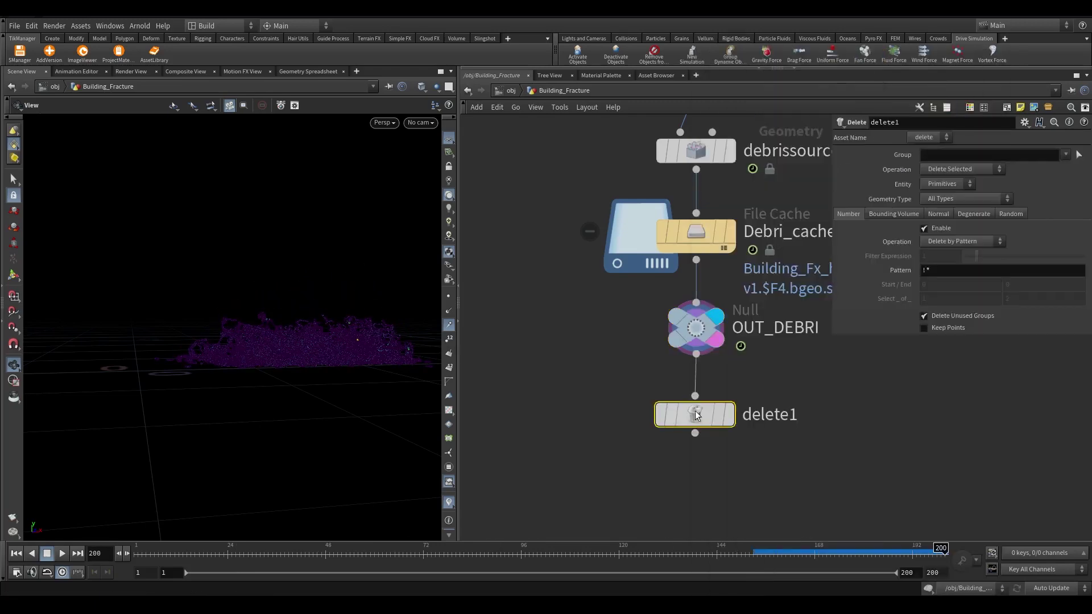
{"action": "scroll", "coordinate": [696, 415], "scroll_direction": "up", "scroll_amount": 3}
{"action": "left_click", "coordinate": [724, 419]}
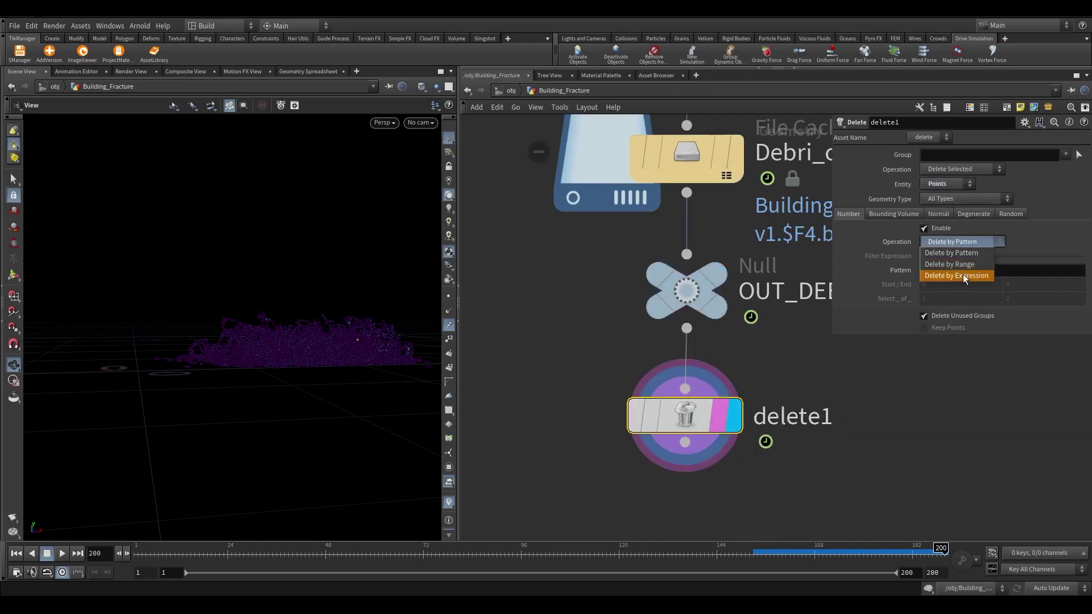
Delete points by expression with filter length(@v.x,@v.y,@v.z) < 0.01
{"action": "left_click", "coordinate": [964, 275]}
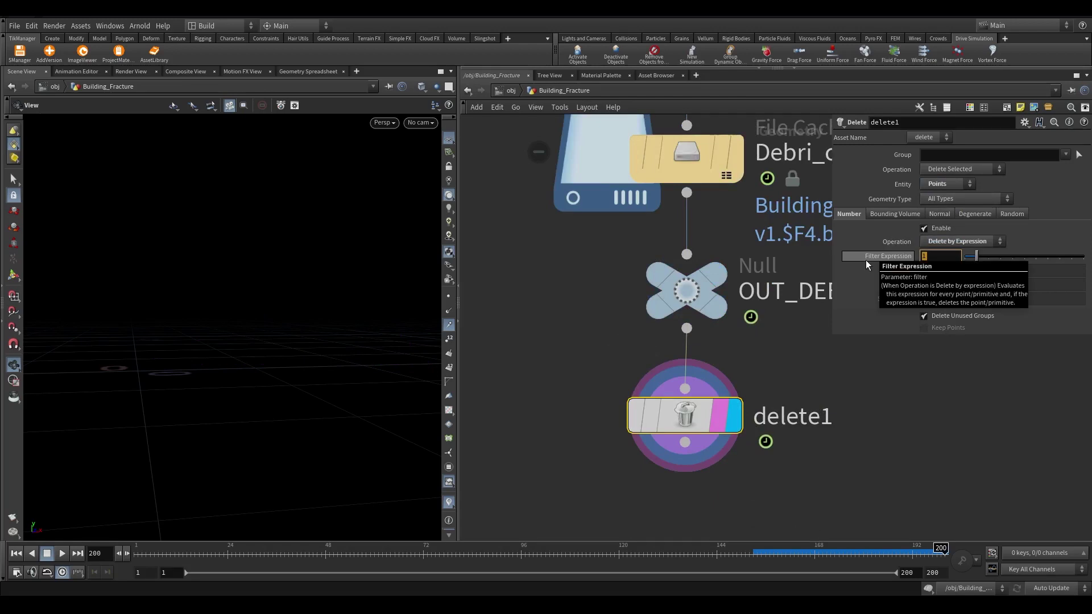
{"action": "type", "text": "length"}
{"action": "key", "text": "Return"}
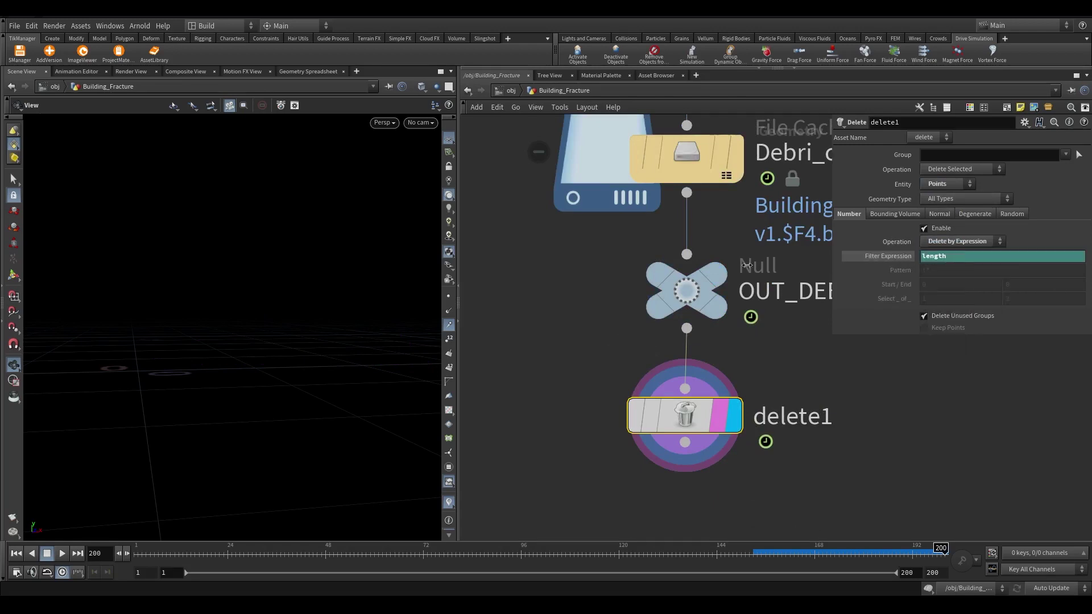
{"action": "left_click_drag", "start_coordinate": [834, 264], "coordinate": [668, 266]}
{"action": "left_click", "coordinate": [693, 258]}
{"action": "type", "text": "(@v.x,@v.y,@v.z"}
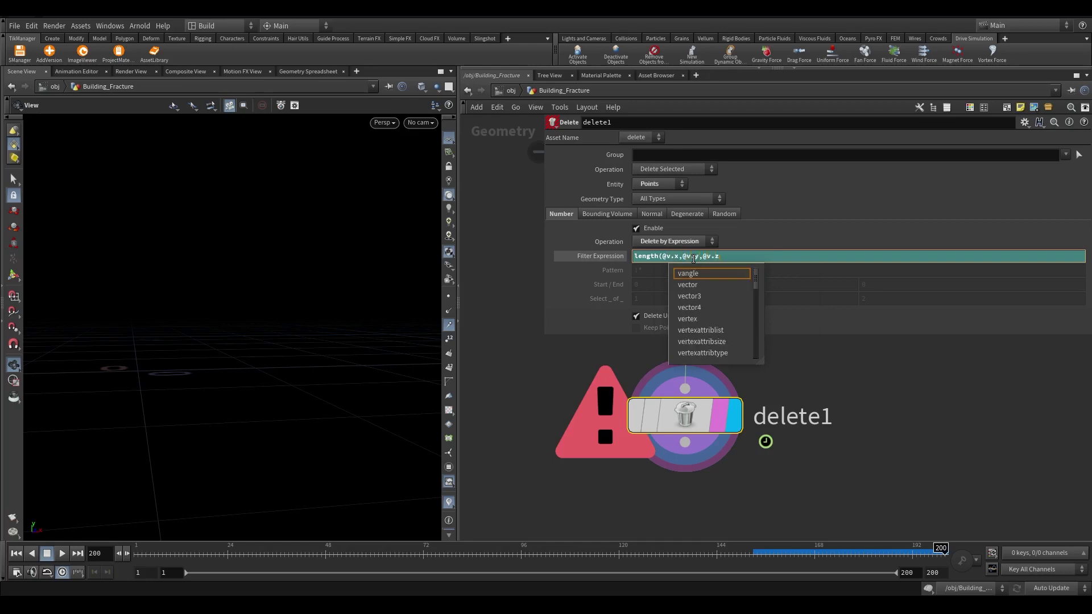
{"action": "type", "text": ") <"}
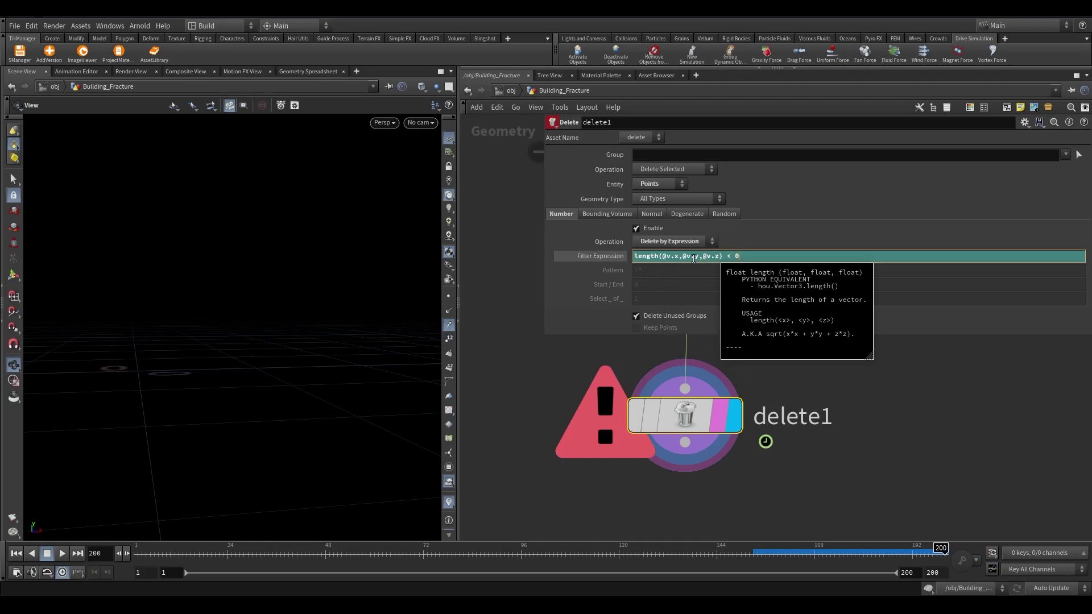
{"action": "type", "text": "0"}
{"action": "key", "text": "Return"}
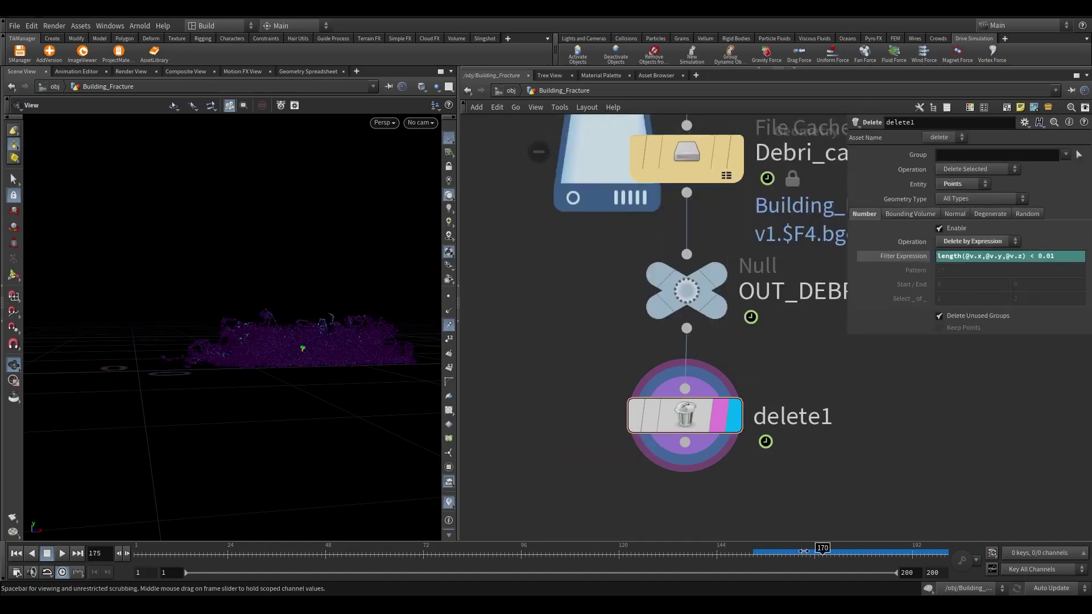
Bypass delete1 to compare the full debris field, then re-enable it
{"action": "mouse_move", "coordinate": [335, 341]}
{"action": "left_mouse_down"}
{"action": "mouse_move", "coordinate": [286, 352]}
{"action": "mouse_move", "coordinate": [318, 347]}
{"action": "left_mouse_up"}
{"action": "left_click", "coordinate": [636, 416]}
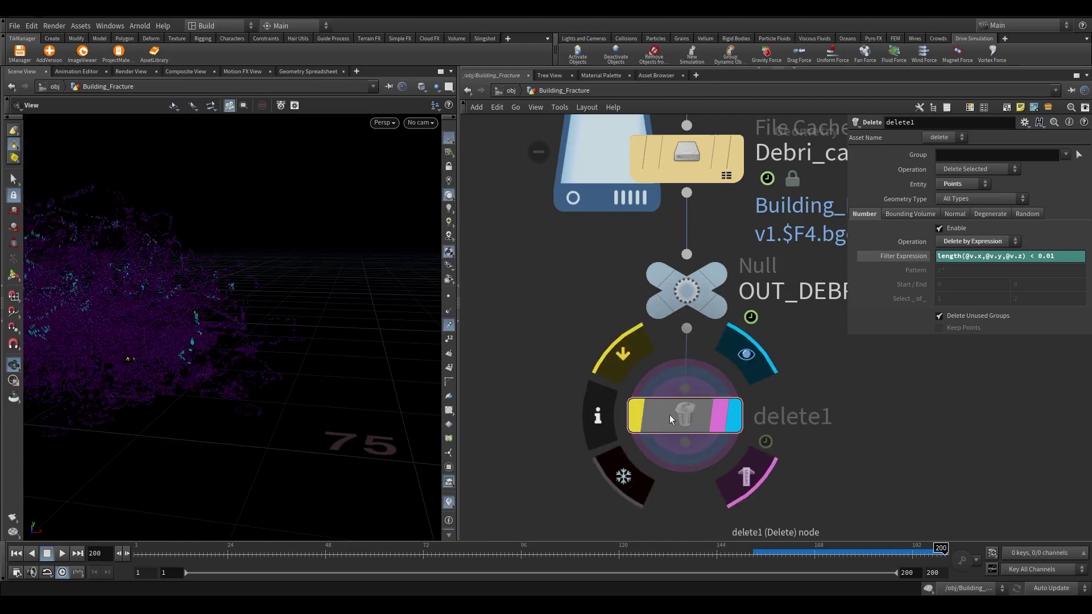
{"action": "key", "text": "h"}
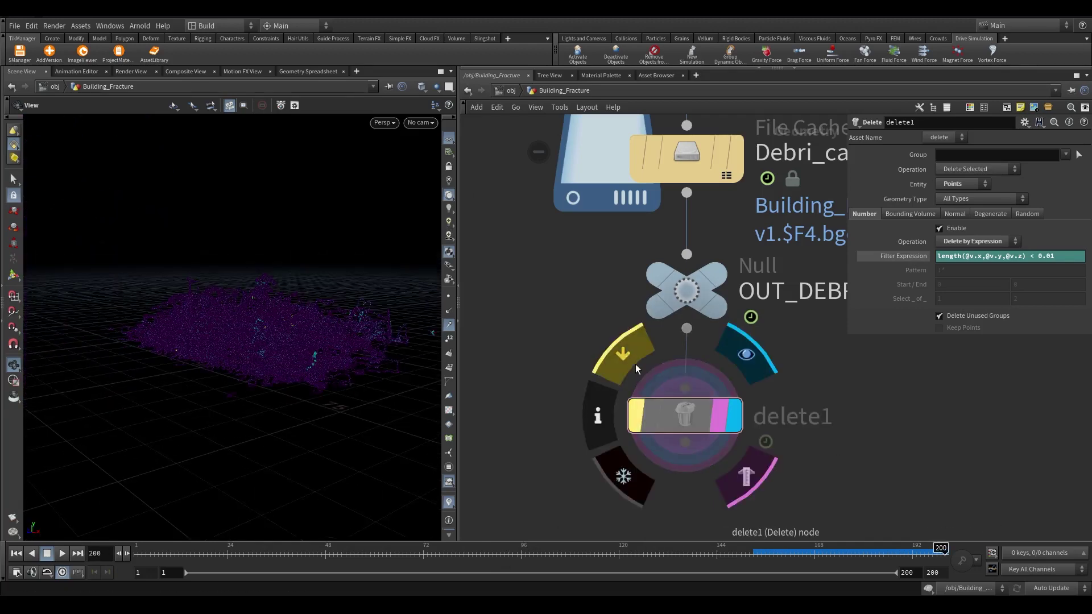
{"action": "left_click", "coordinate": [634, 357]}
{"action": "middle_click_drag", "start_coordinate": [725, 389], "coordinate": [708, 319]}
{"action": "scroll", "coordinate": [702, 302], "scroll_direction": "up", "scroll_amount": 2}
Add an Attribute Randomize node below delete1 and display its result on the debris
{"action": "left_click", "coordinate": [705, 341]}
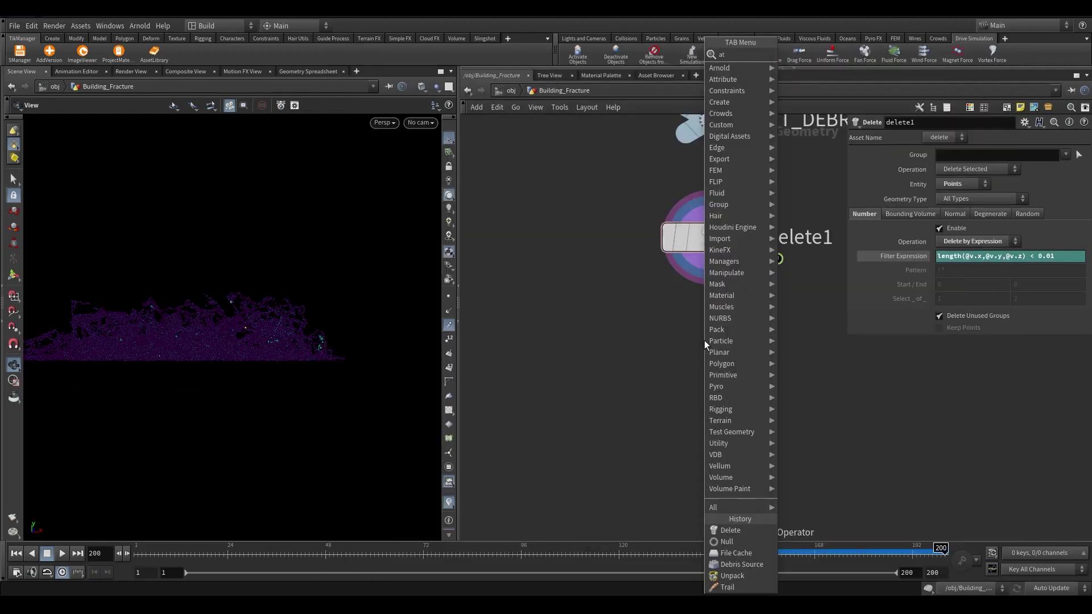
{"action": "left_click", "coordinate": [705, 340]}
{"action": "key", "text": "ctrl+z"}
{"action": "key", "text": "Tab"}
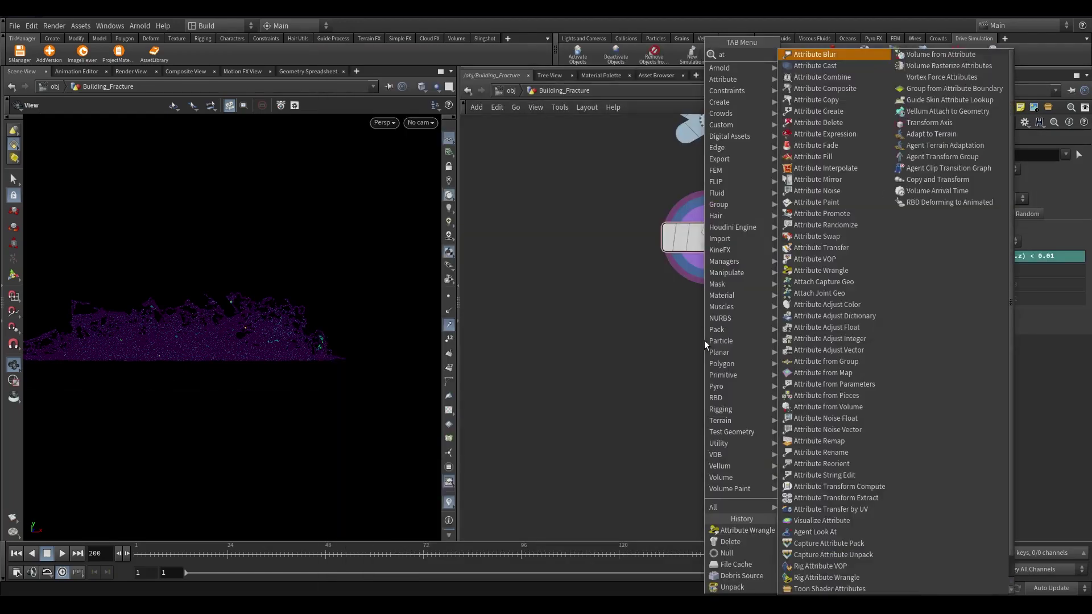
{"action": "key", "text": "Return"}
{"action": "left_click", "coordinate": [705, 340]}
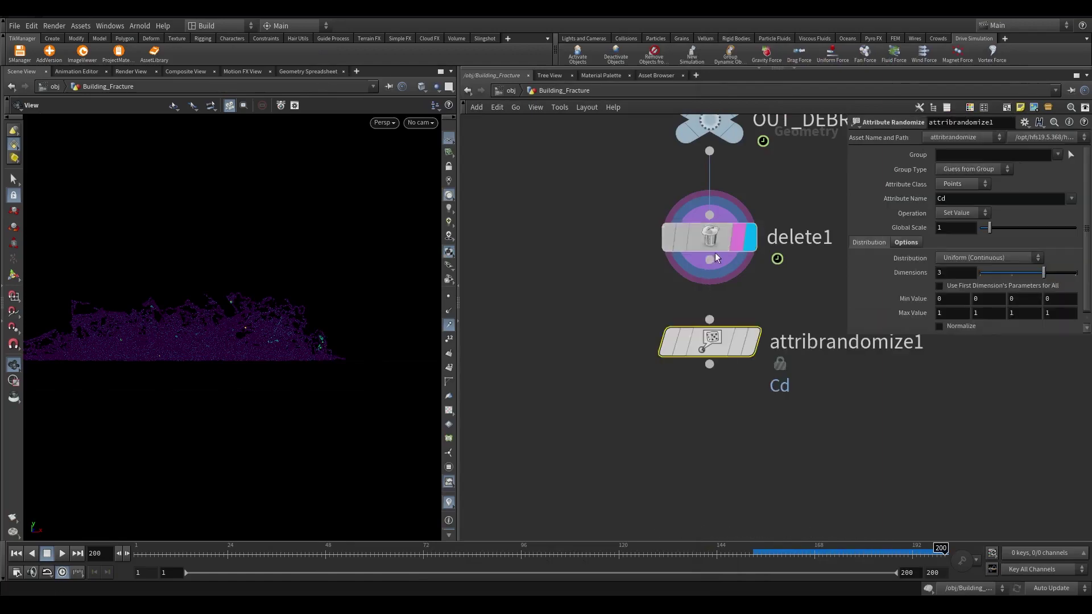
{"action": "key", "text": "r"}
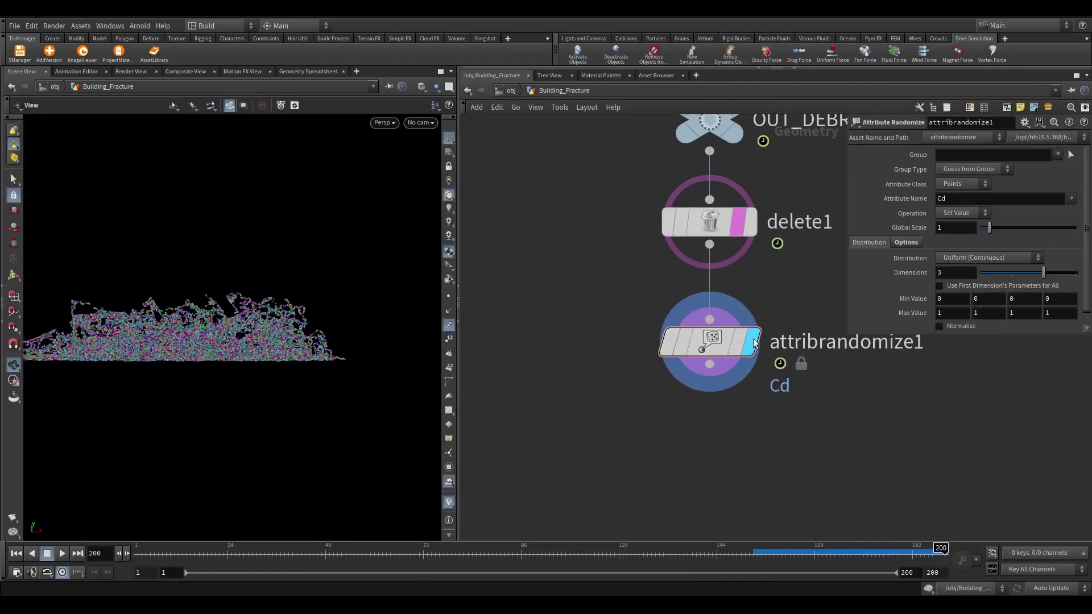
{"action": "left_click", "coordinate": [755, 347]}
{"action": "key", "text": "g"}
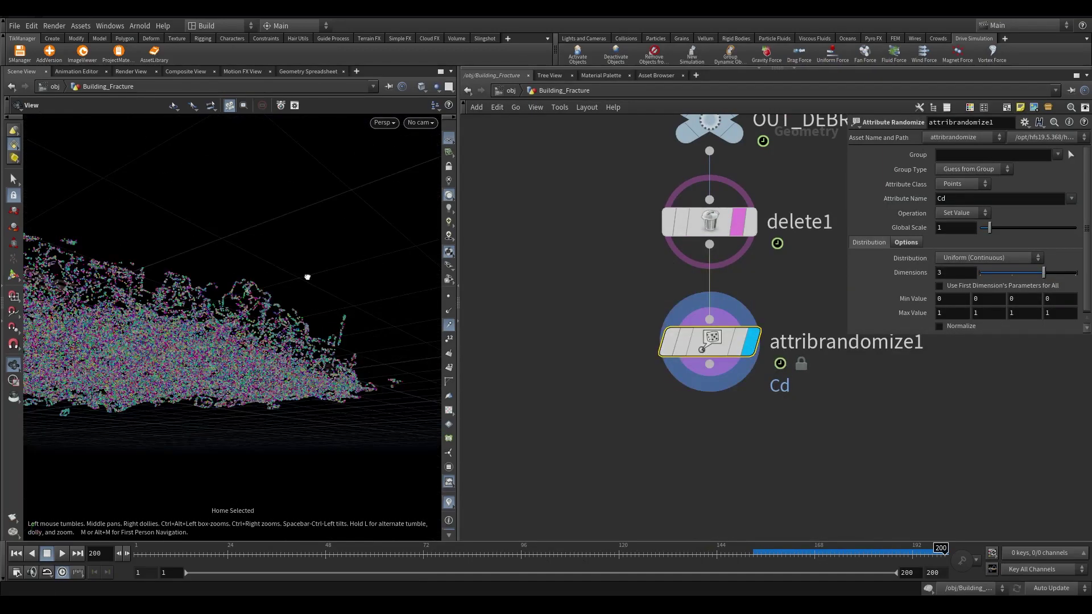
{"action": "left_click_drag", "start_coordinate": [298, 285], "coordinate": [227, 341]}
{"action": "left_click", "coordinate": [738, 342]}
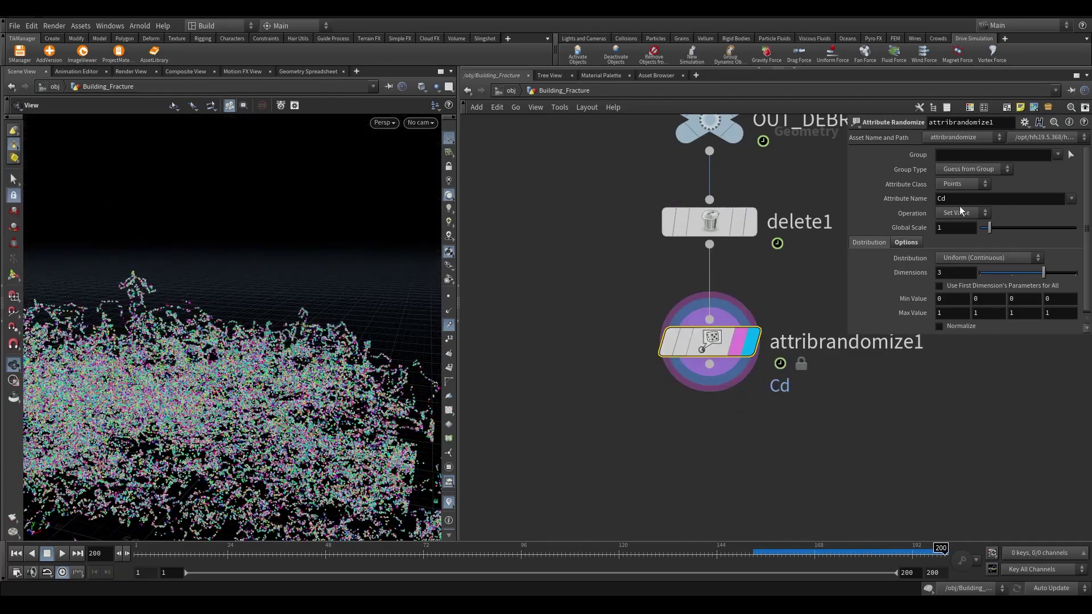
Randomize one-dimensional pscale with a Custom Ramp distribution and fit remapping enabled
{"action": "type", "text": "pscale"}
{"action": "key", "text": "Return"}
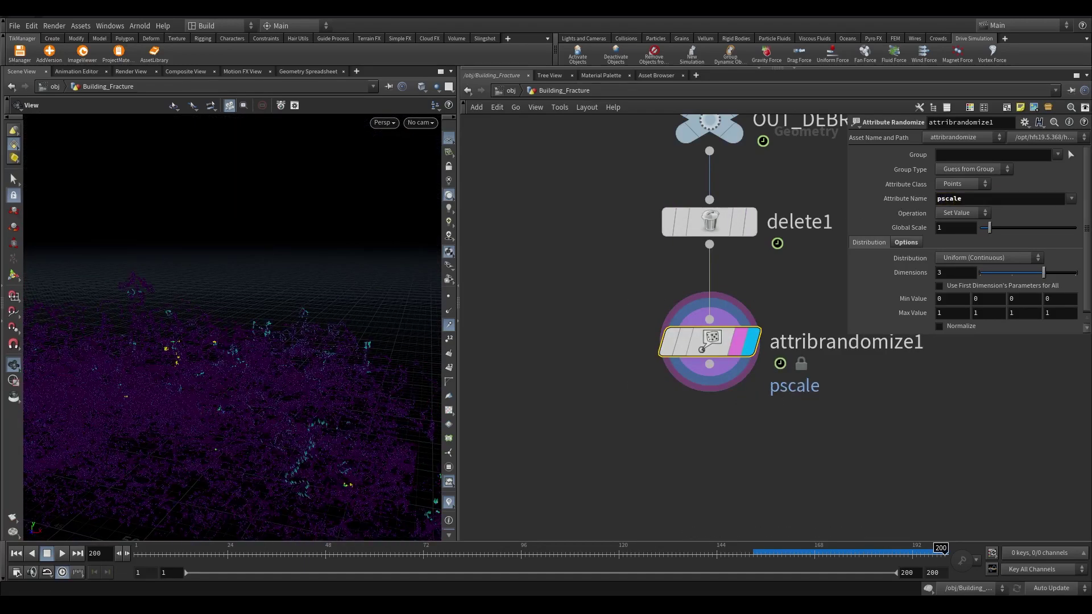
{"action": "left_click", "coordinate": [967, 257]}
{"action": "left_click", "coordinate": [979, 384]}
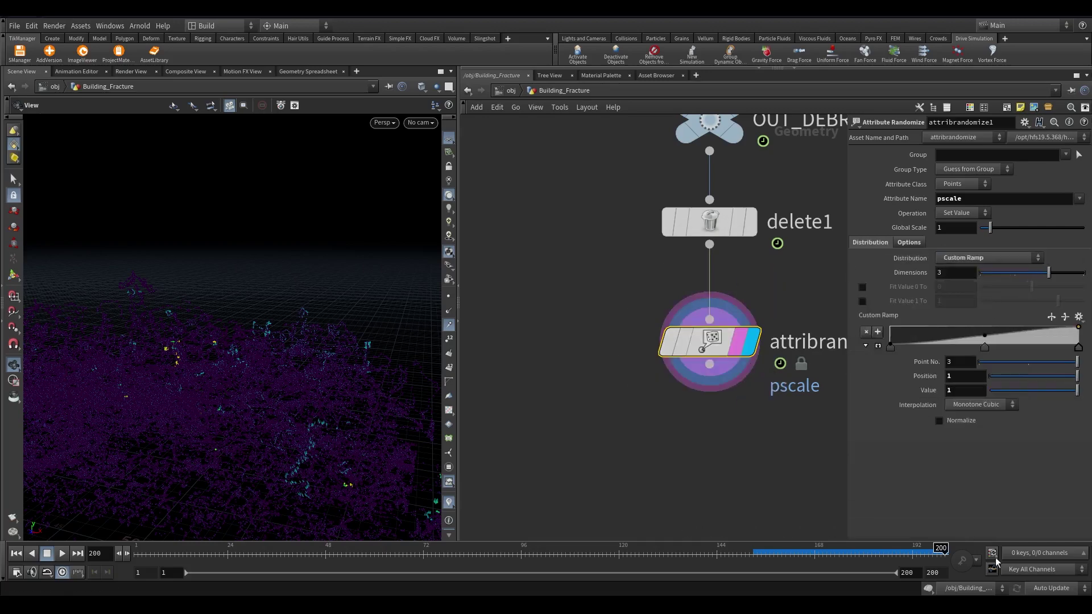
{"action": "left_click", "coordinate": [862, 287]}
{"action": "left_click", "coordinate": [862, 301]}
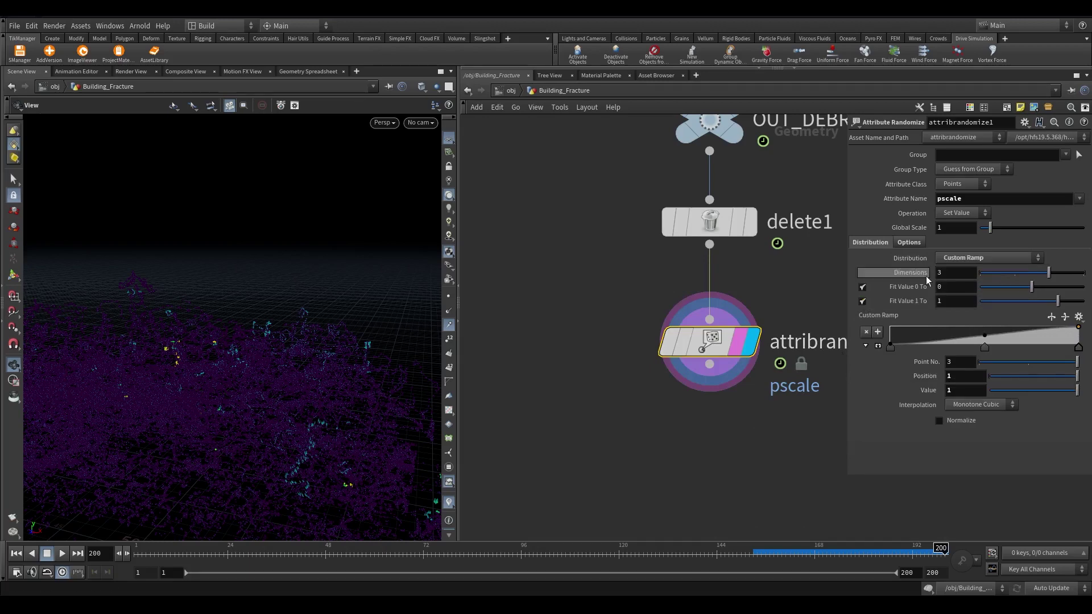
{"action": "left_click_drag", "start_coordinate": [1048, 273], "coordinate": [970, 278]}
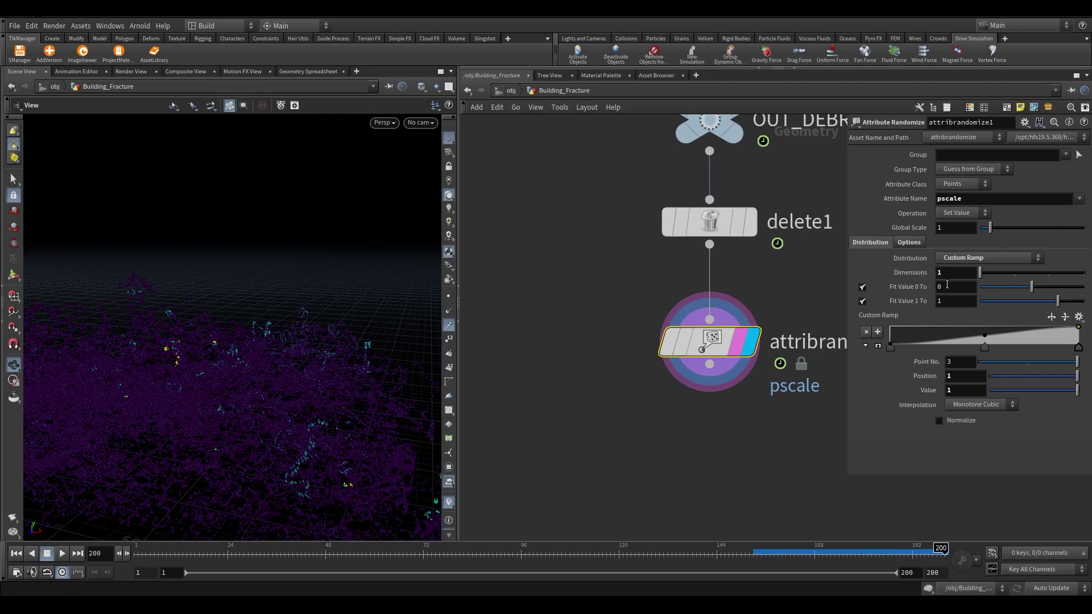
Fit the ramp from 0.07 to 0.2 and drag its middle key so most pieces stay small
{"action": "left_click", "coordinate": [948, 286]}
{"action": "type", "text": ".07"}
{"action": "left_click", "coordinate": [937, 302]}
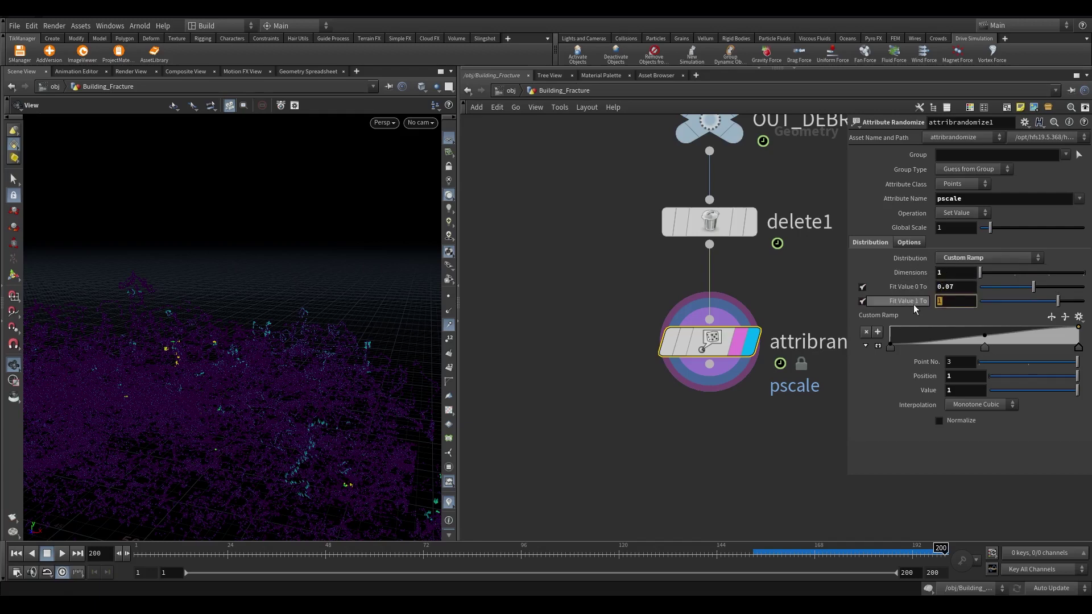
{"action": "type", "text": "0.2"}
{"action": "key", "text": "Return"}
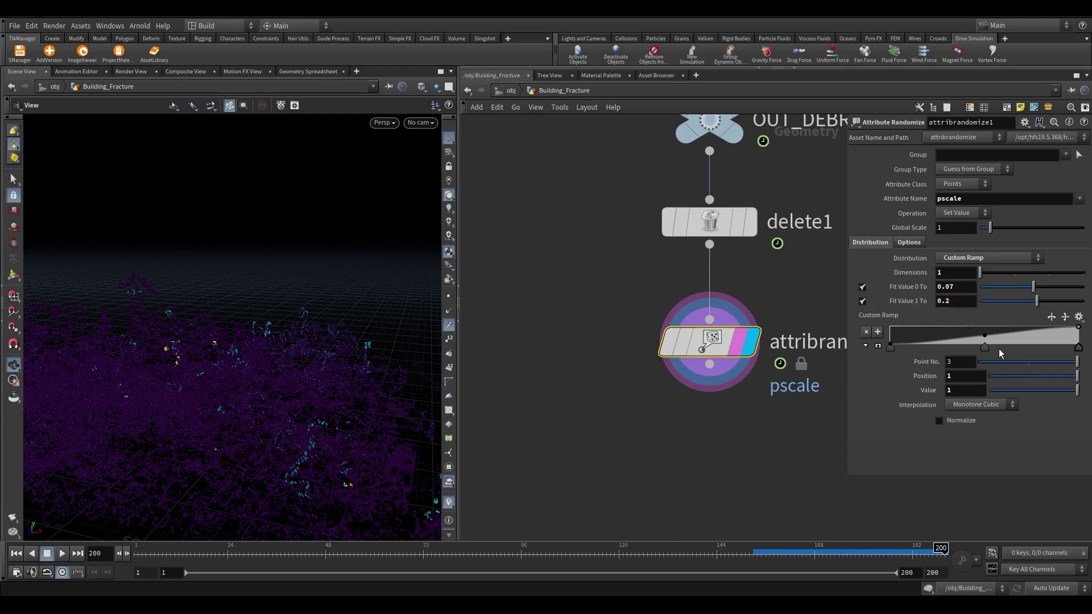
{"action": "left_click_drag", "start_coordinate": [985, 335], "coordinate": [1052, 345]}
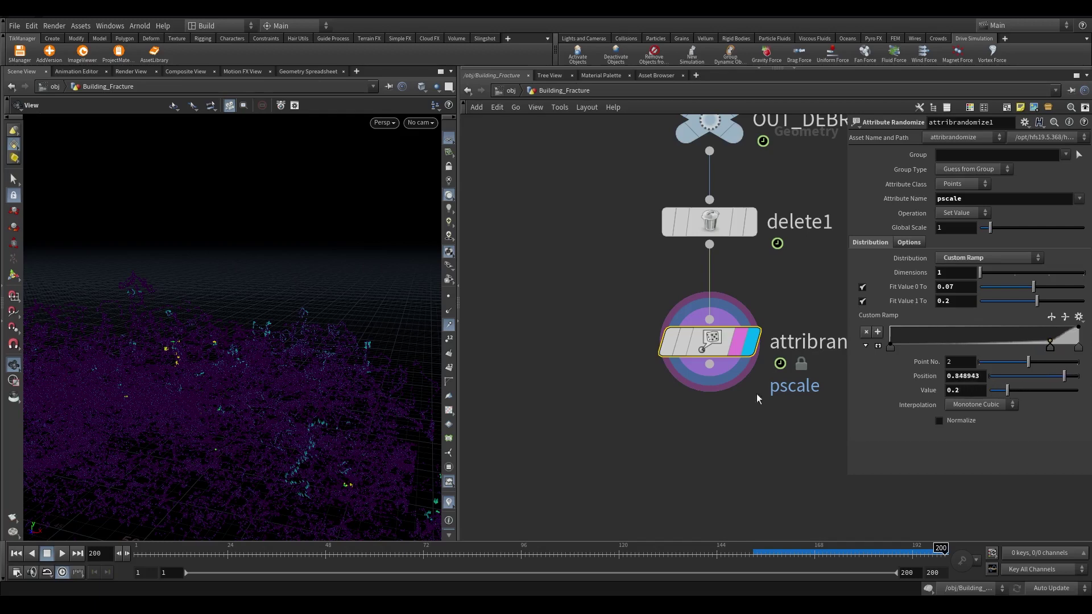
{"action": "middle_click_drag", "start_coordinate": [544, 429], "coordinate": [547, 307]}
{"action": "middle_click", "coordinate": [697, 254]}
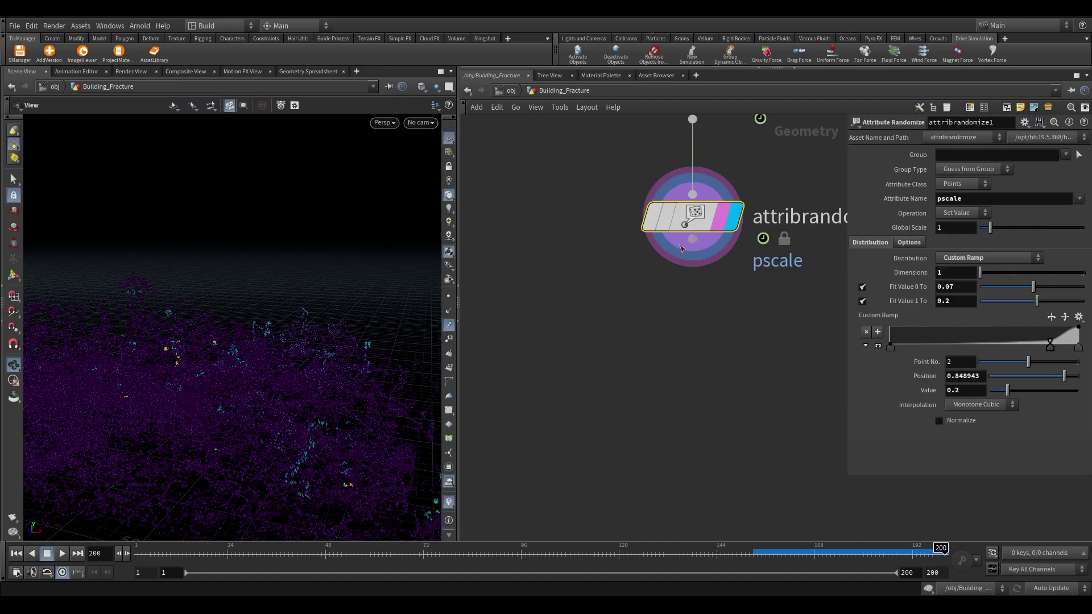
Add a second Attribute Randomize node under the pscale randomizer using 'at ra'
{"action": "key", "text": "Tab"}
{"action": "type", "text": "at ra"}
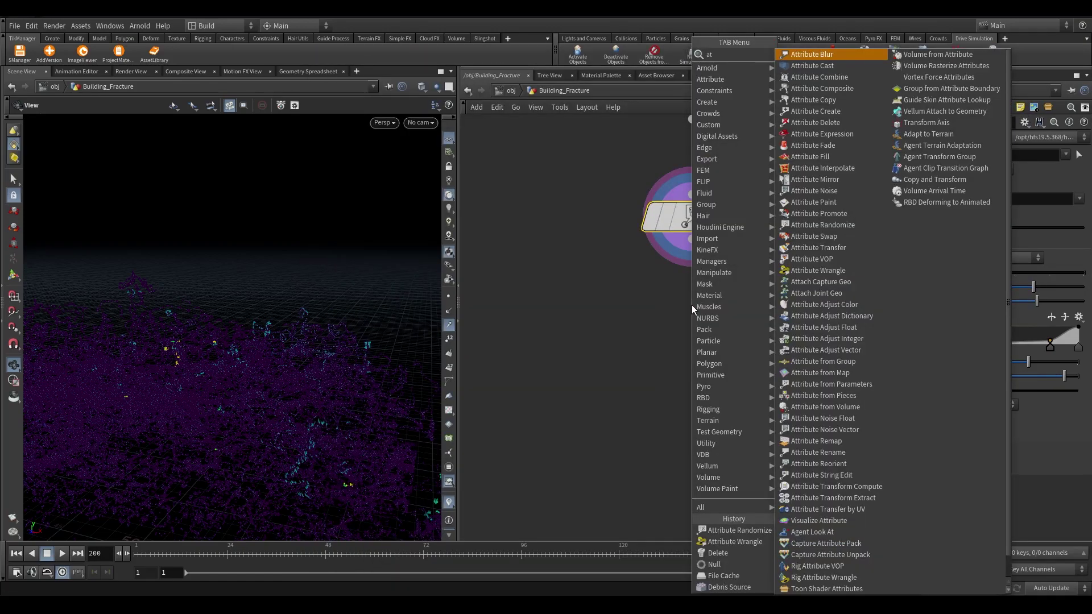
{"action": "left_click", "coordinate": [834, 56]}
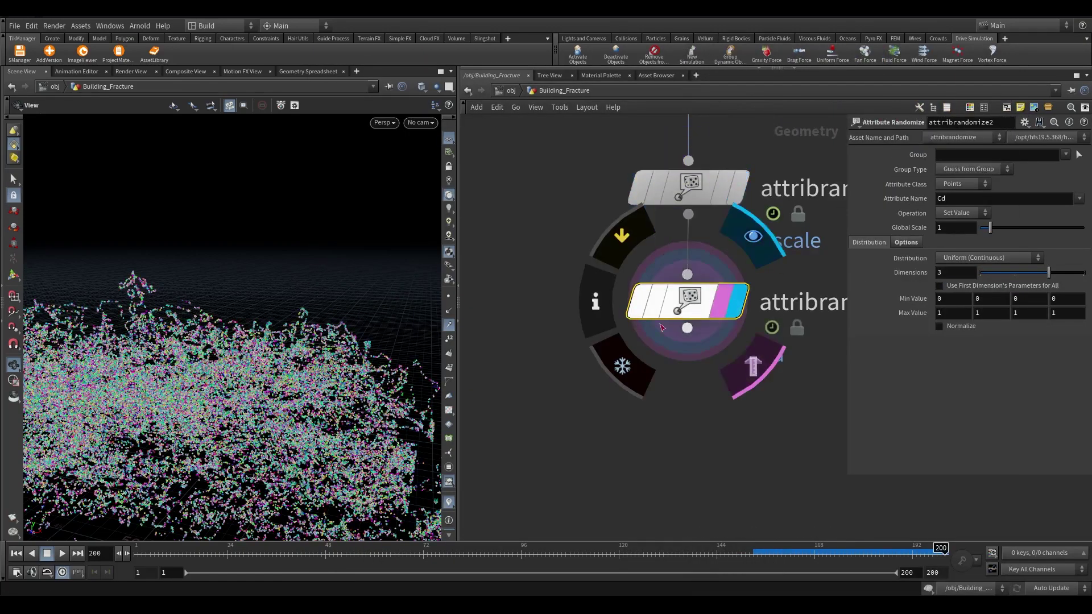
Turn on Density Attribute on debrissource1 at frame 1
{"action": "left_click_drag", "start_coordinate": [425, 328], "coordinate": [405, 305]}
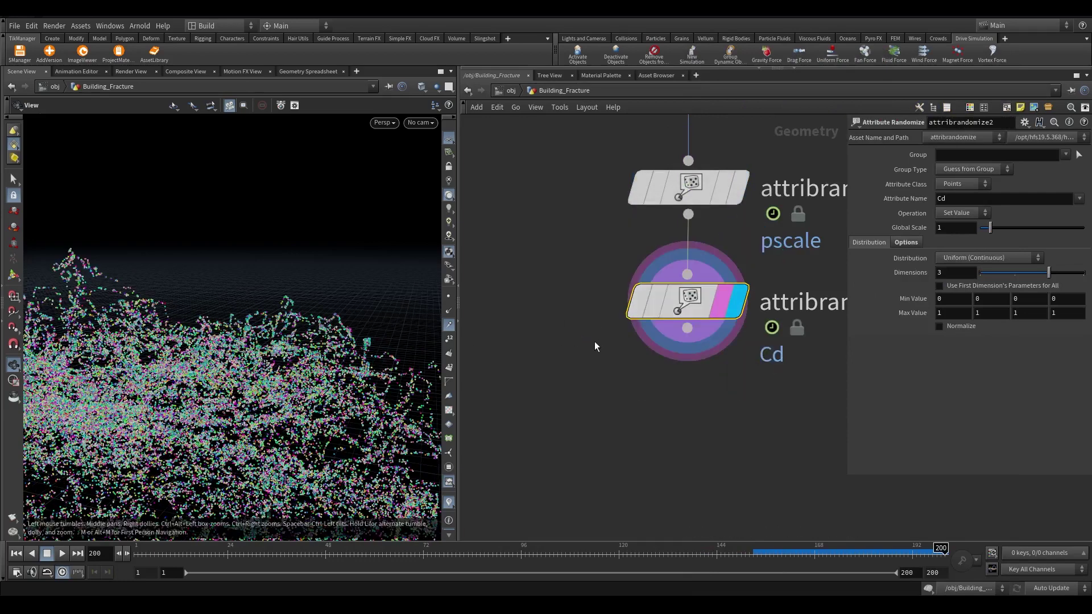
{"action": "scroll", "coordinate": [571, 334], "scroll_direction": "down", "scroll_amount": 3}
{"action": "middle_click_drag", "start_coordinate": [595, 341], "coordinate": [581, 439]}
{"action": "left_click", "coordinate": [677, 329]}
{"action": "scroll", "coordinate": [914, 432], "scroll_direction": "down", "scroll_amount": 5}
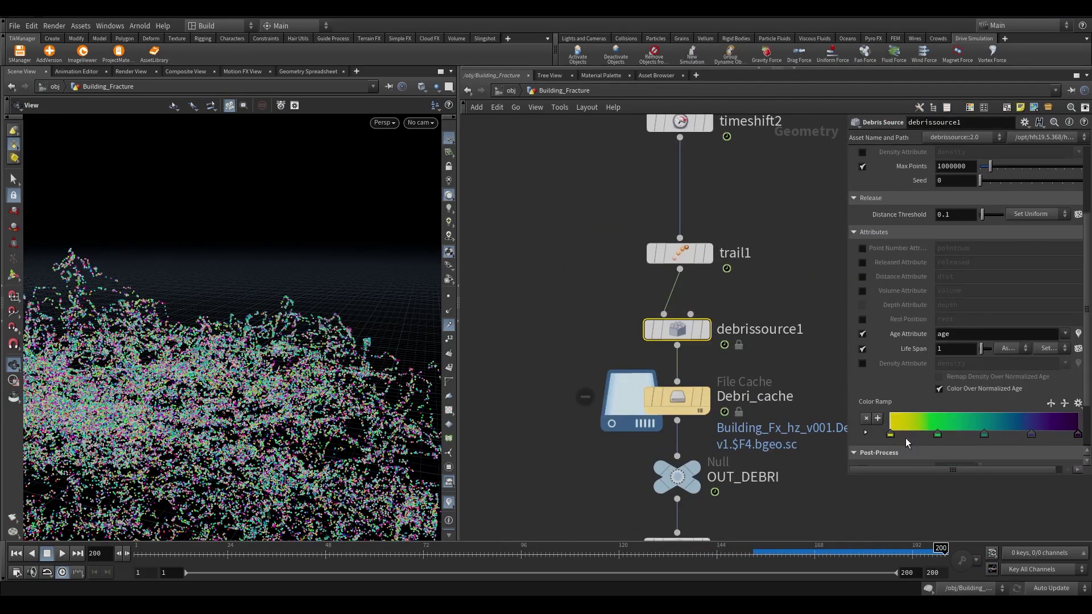
{"action": "scroll", "coordinate": [905, 440], "scroll_direction": "up", "scroll_amount": 4}
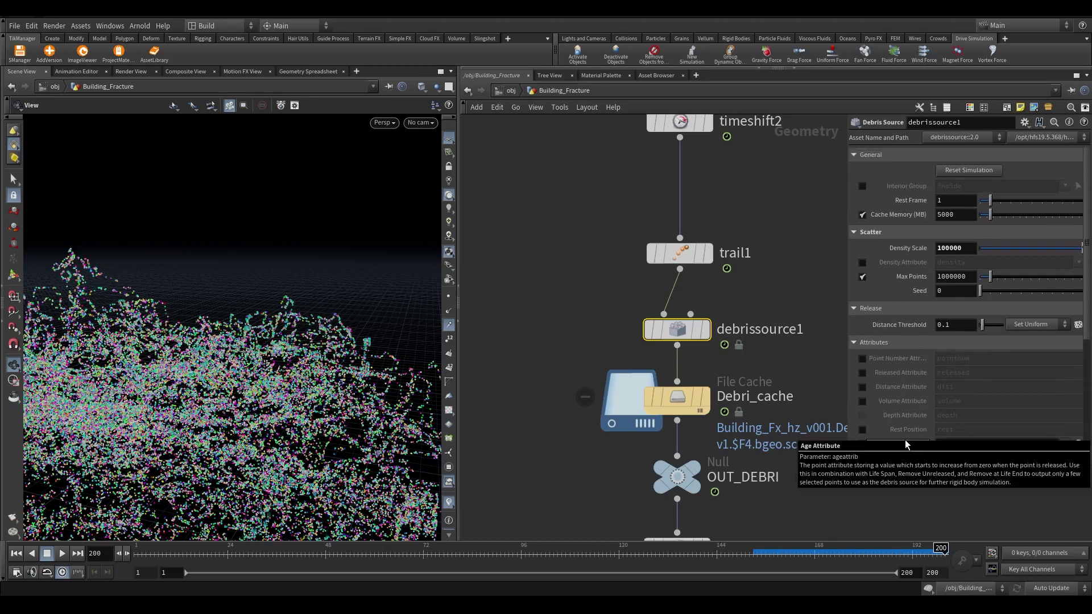
{"action": "scroll", "coordinate": [906, 440], "scroll_direction": "down", "scroll_amount": 4}
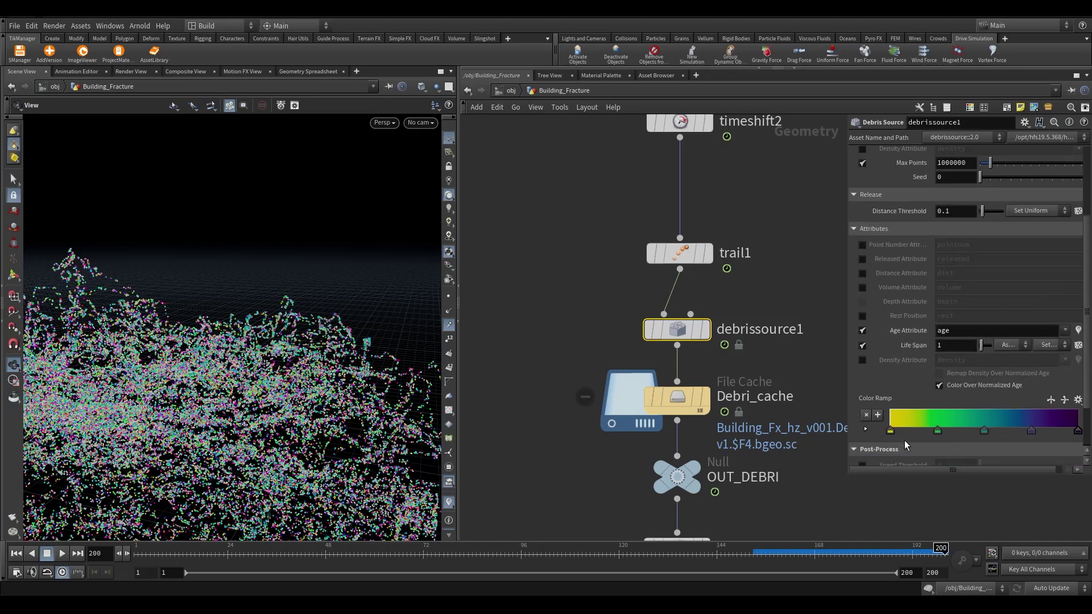
{"action": "key", "text": "ctrl+Up"}
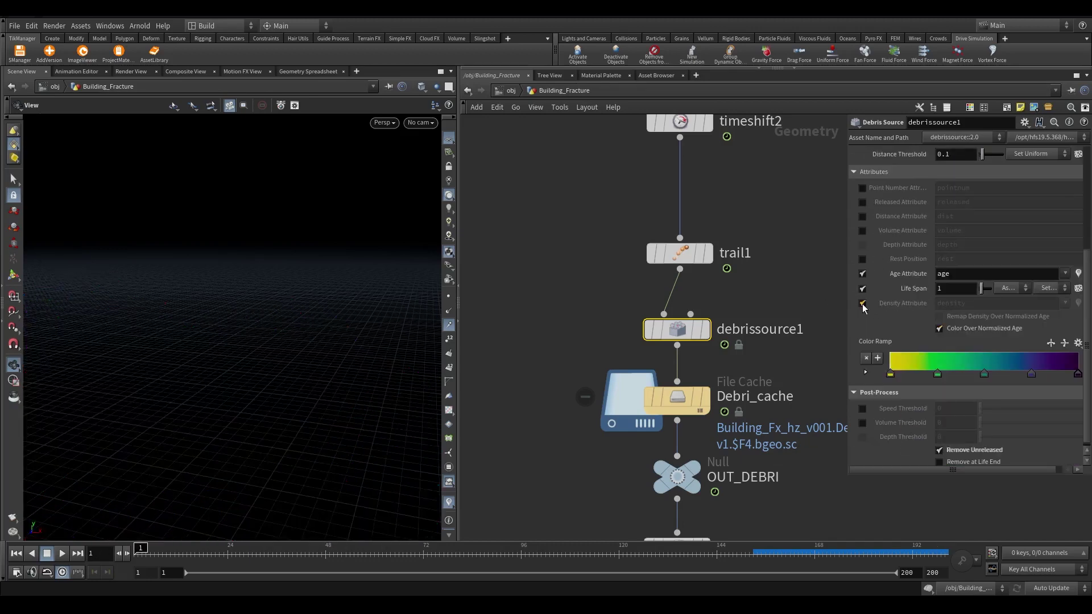
{"action": "left_click", "coordinate": [863, 303]}
Save Debri_cache to disk for frames 1–200 and inspect its cached point attributes
{"action": "mouse_move", "coordinate": [696, 338]}
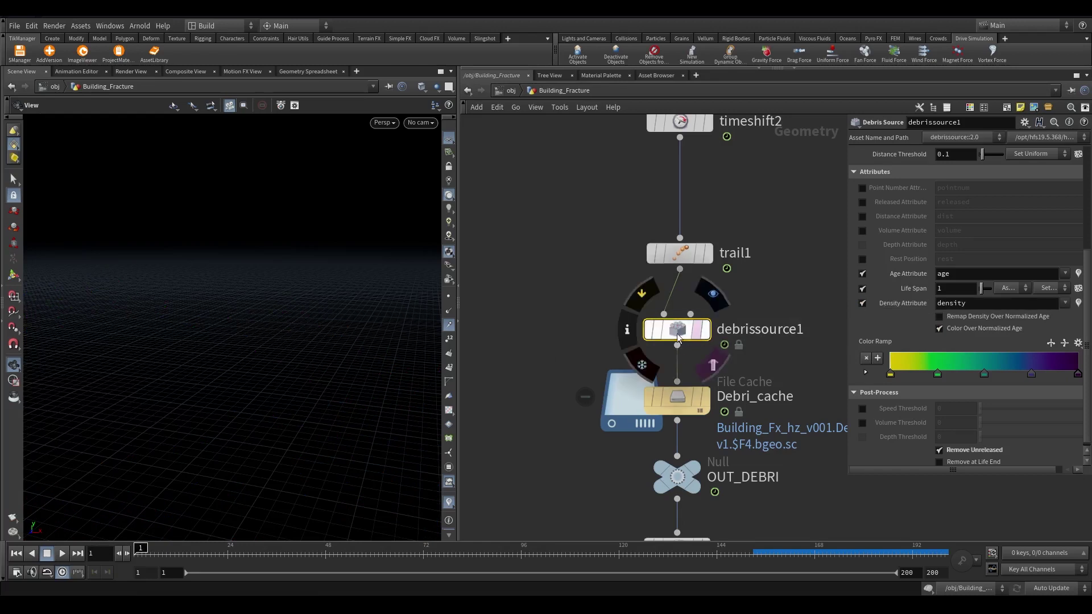
{"action": "left_click", "coordinate": [699, 397]}
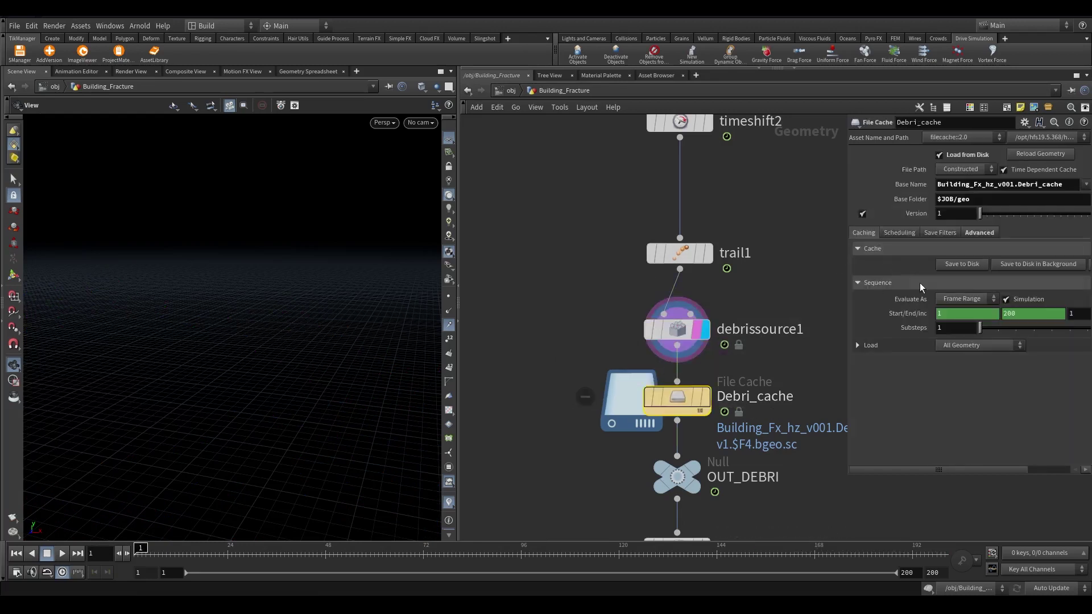
{"action": "left_click", "coordinate": [962, 264]}
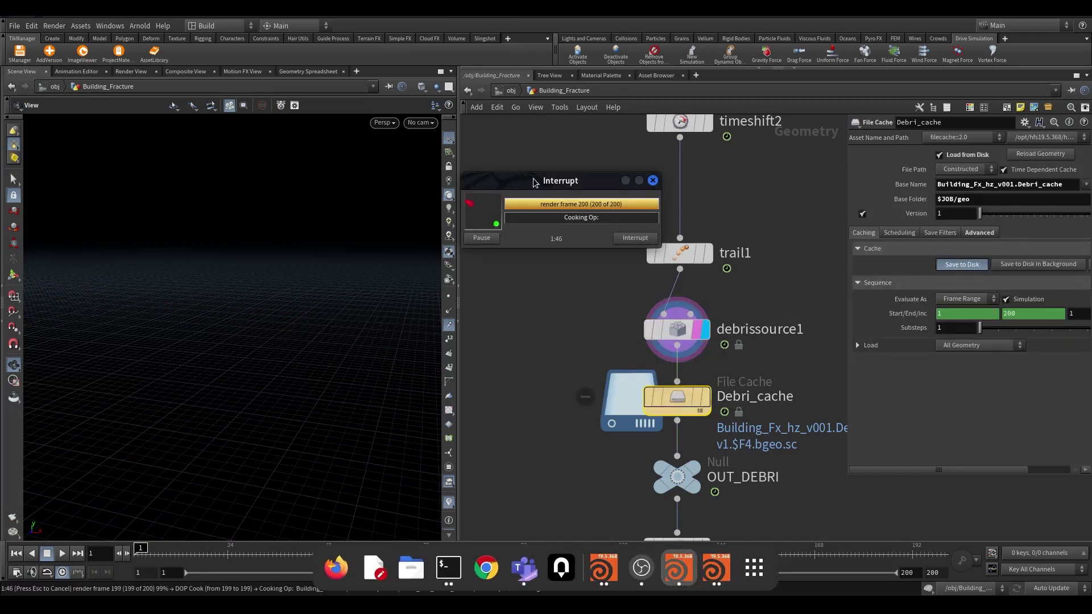
{"action": "scroll", "coordinate": [740, 376], "scroll_direction": "up", "scroll_amount": 4}
{"action": "middle_click", "coordinate": [743, 385]}
{"action": "middle_click", "coordinate": [622, 401]}
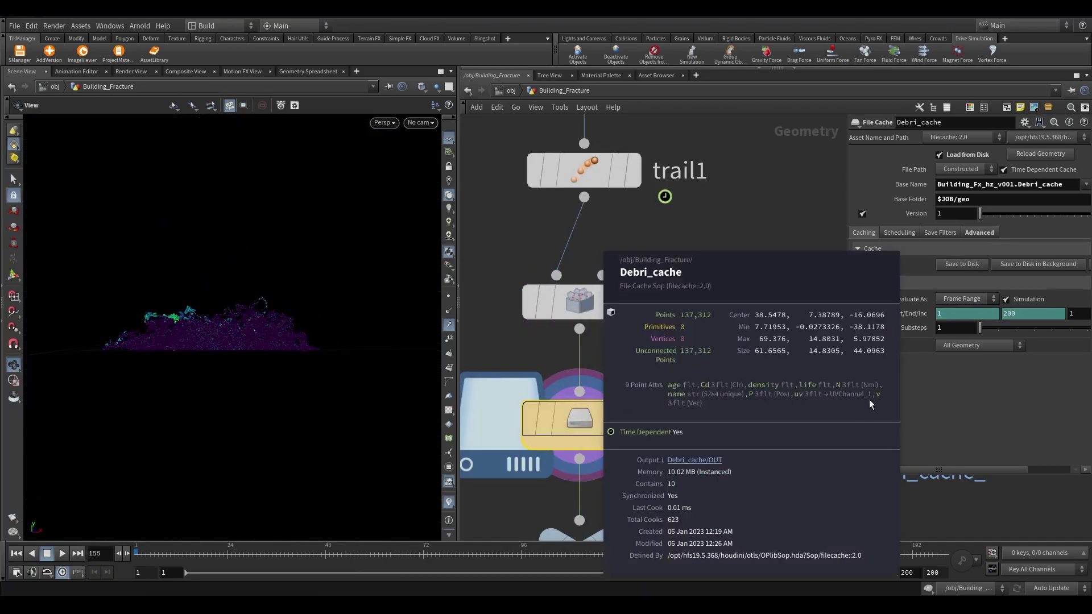
{"action": "scroll", "coordinate": [339, 402], "scroll_direction": "up", "scroll_amount": 5}
{"action": "scroll", "coordinate": [339, 402], "scroll_direction": "down", "scroll_amount": 3}
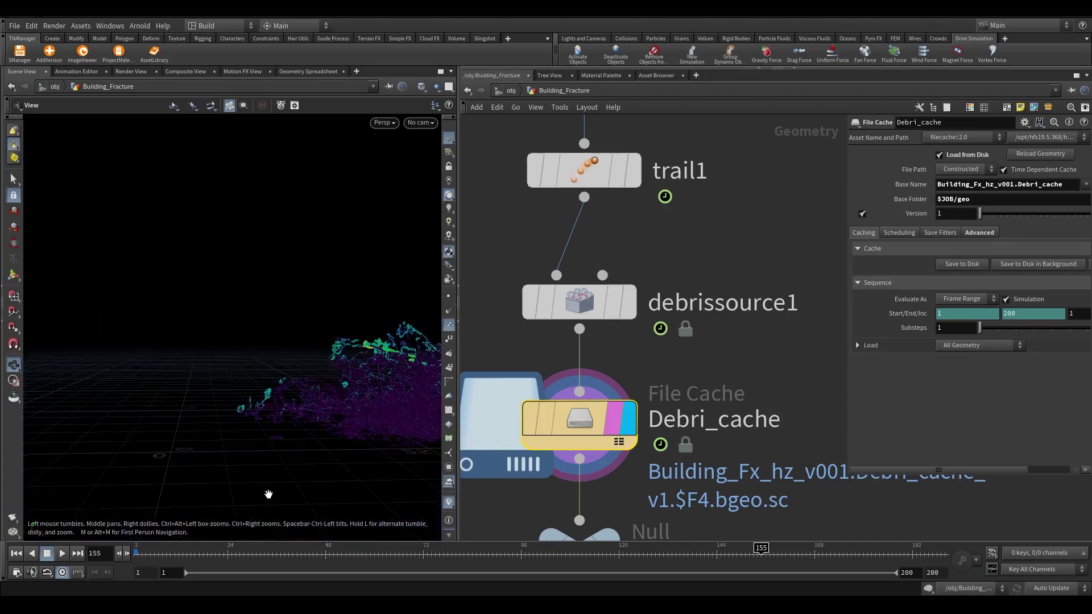
{"action": "middle_click_drag", "start_coordinate": [655, 455], "coordinate": [654, 188]}
{"action": "middle_click_drag", "start_coordinate": [655, 489], "coordinate": [654, 142]}
Change attribrandomize2's attribute name from Cd to v
{"action": "left_click", "coordinate": [649, 250]}
{"action": "scroll", "coordinate": [657, 246], "scroll_direction": "up", "scroll_amount": 2}
{"action": "double_click", "coordinate": [944, 198]}
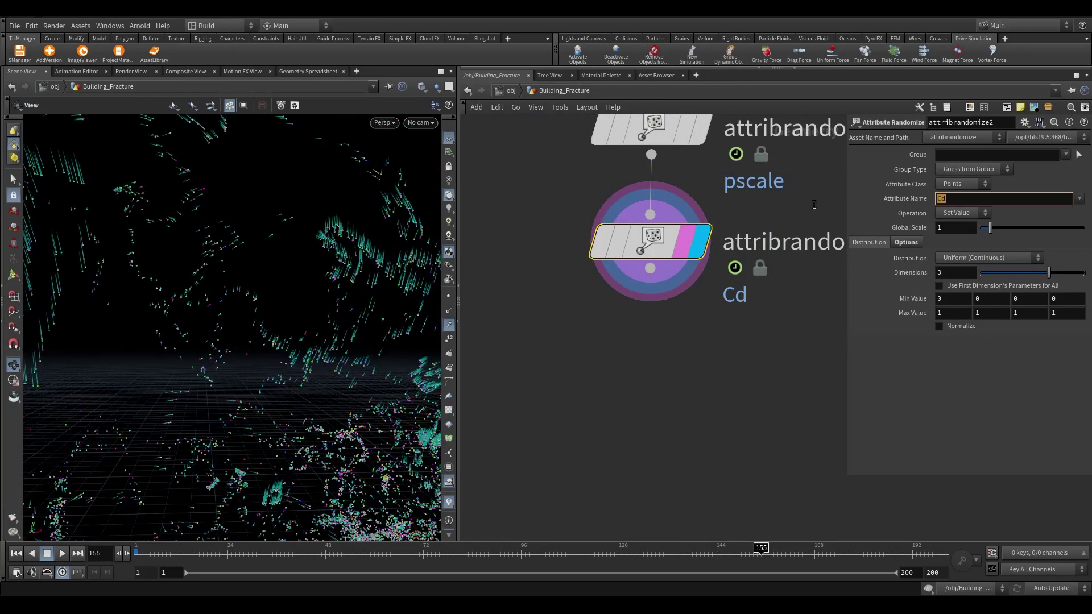
{"action": "type", "text": "v"}
{"action": "key", "text": "Return"}
{"action": "scroll", "coordinate": [672, 372], "scroll_direction": "down", "scroll_amount": 5}
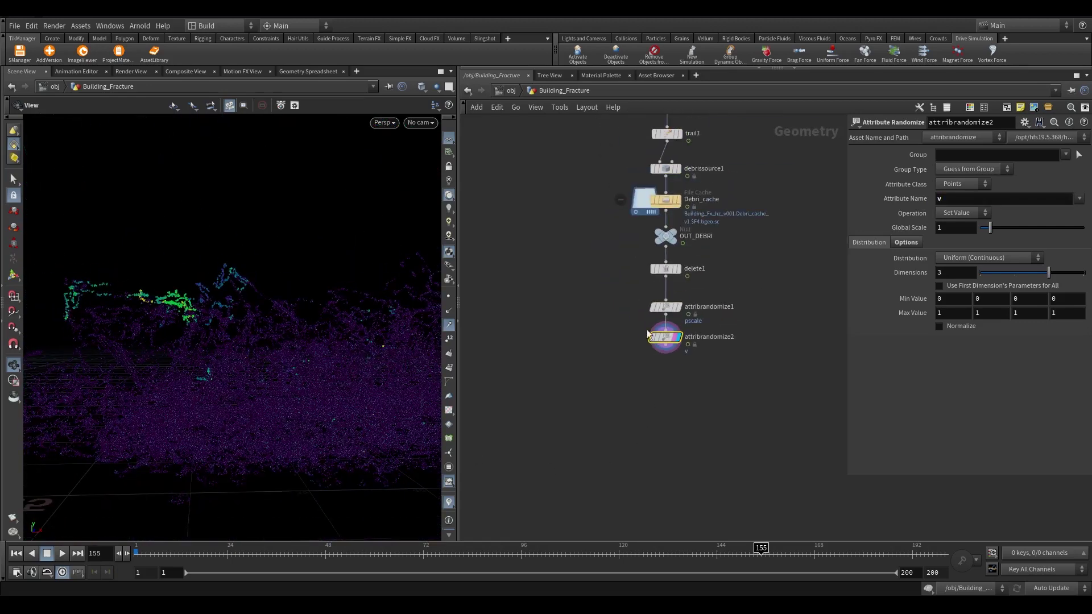
Set the operation to Add Value and the minimum value to -1, -1, -1
{"action": "left_click", "coordinate": [965, 259]}
{"action": "left_click", "coordinate": [963, 214]}
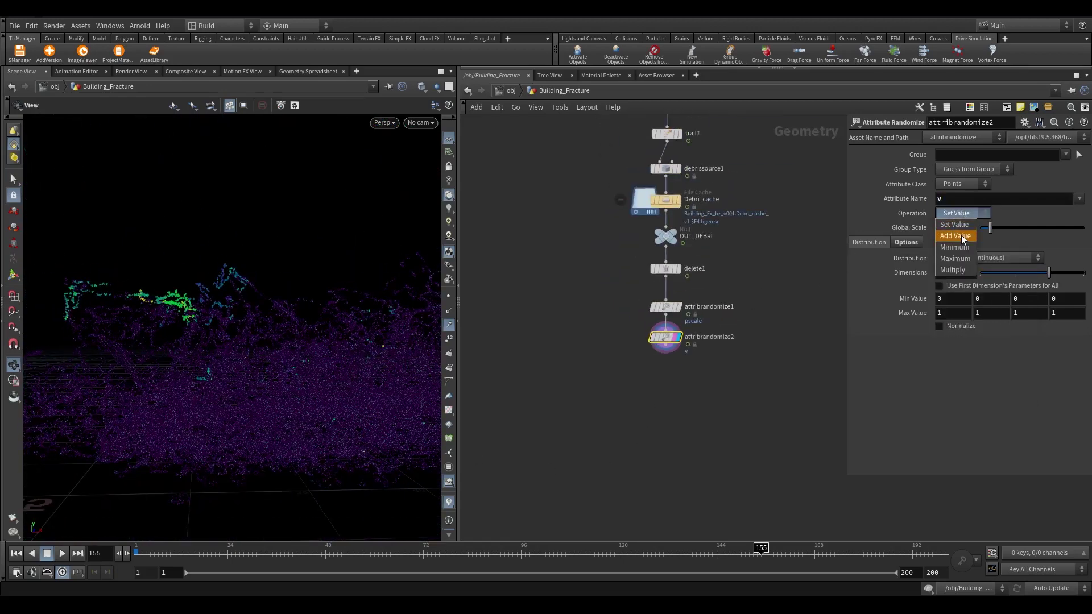
{"action": "left_click", "coordinate": [964, 236]}
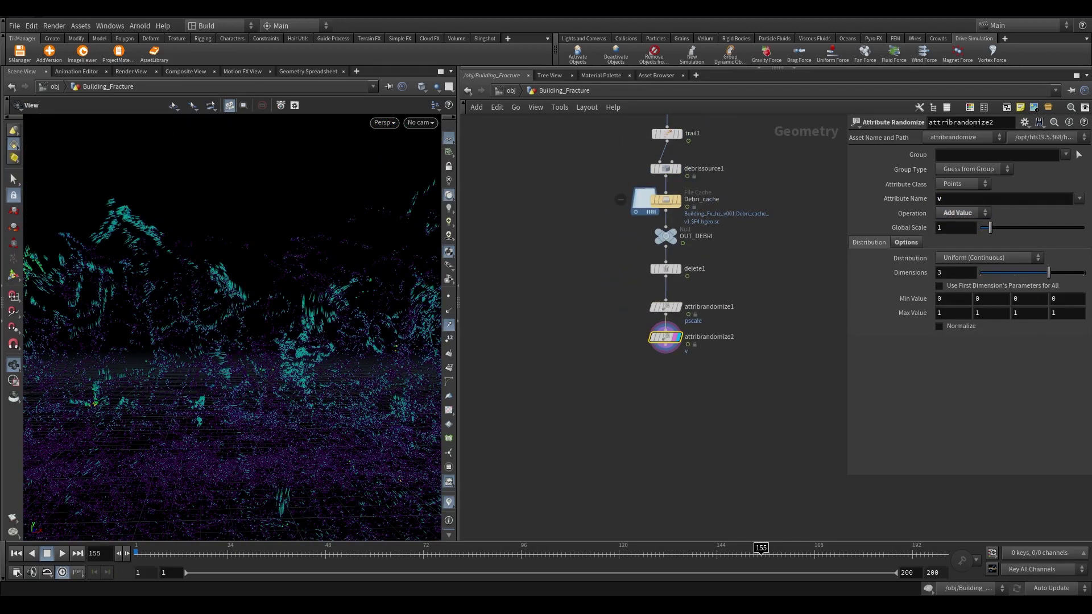
{"action": "left_click", "coordinate": [951, 298]}
{"action": "type", "text": "-1"}
{"action": "key", "text": "Tab"}
{"action": "type", "text": "-1"}
{"action": "key", "text": "Tab"}
{"action": "type", "text": "-1"}
{"action": "key", "text": "Return"}
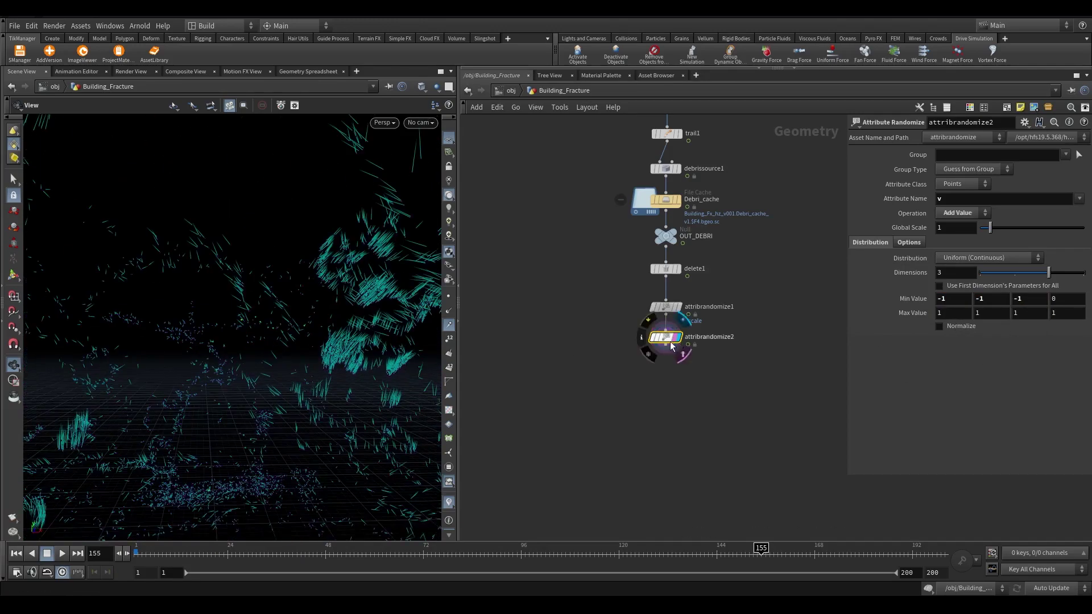
{"action": "scroll", "coordinate": [654, 327], "scroll_direction": "up", "scroll_amount": 2}
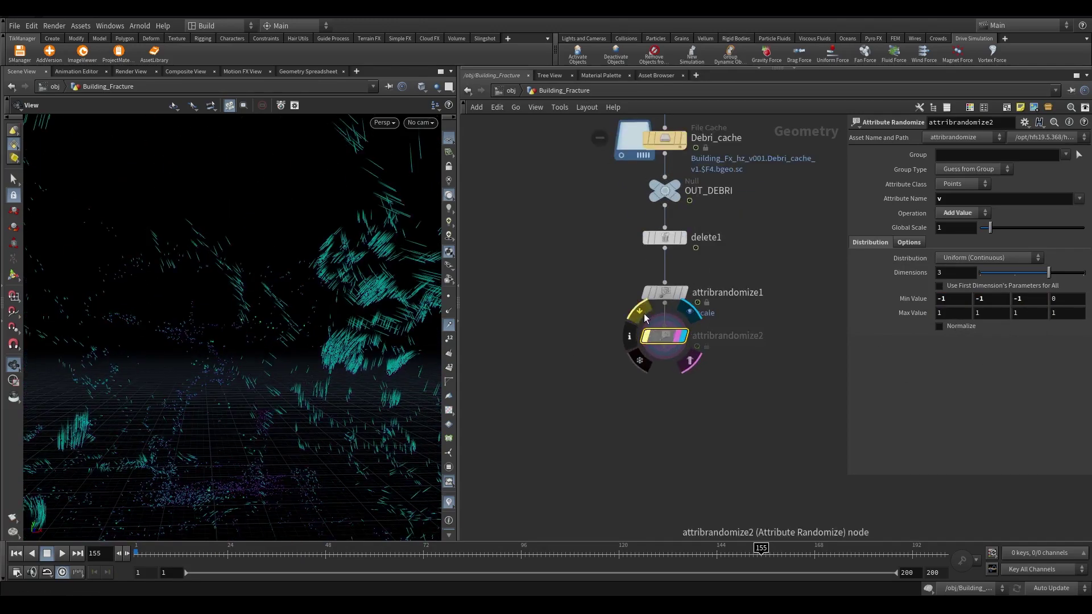
{"action": "scroll", "coordinate": [664, 345], "scroll_direction": "up", "scroll_amount": 1}
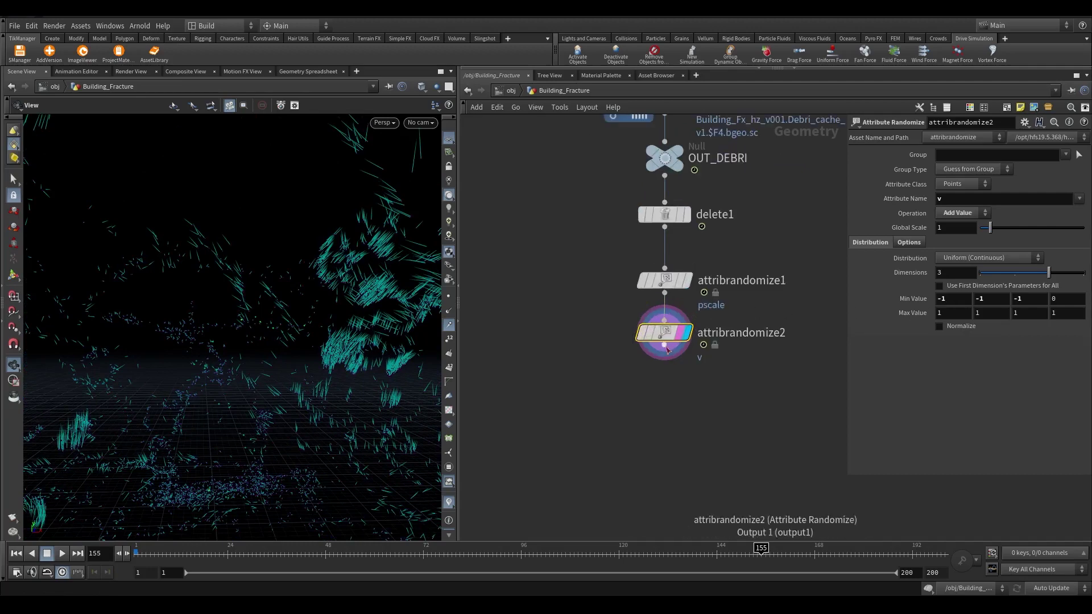
Duplicate the velocity randomizer as attribrandomize3, randomizing w with Global Scale 10
{"action": "left_click_drag", "start_coordinate": [664, 333], "coordinate": [664, 394], "text": "alt"}
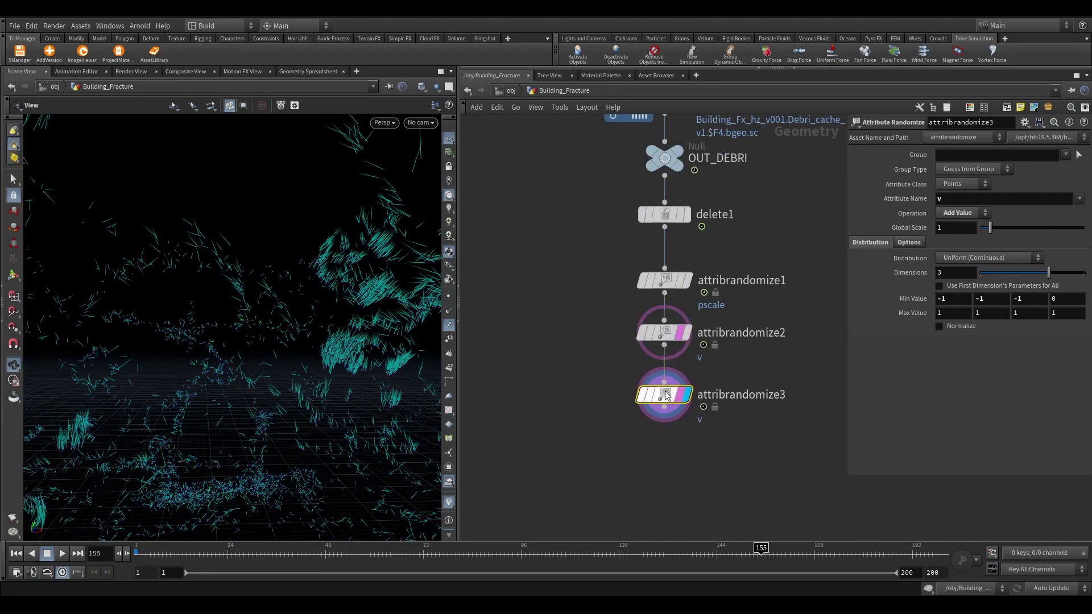
{"action": "double_click", "coordinate": [940, 199]}
{"action": "type", "text": "w"}
{"action": "key", "text": "Return"}
{"action": "scroll", "coordinate": [664, 411], "scroll_direction": "up", "scroll_amount": 2}
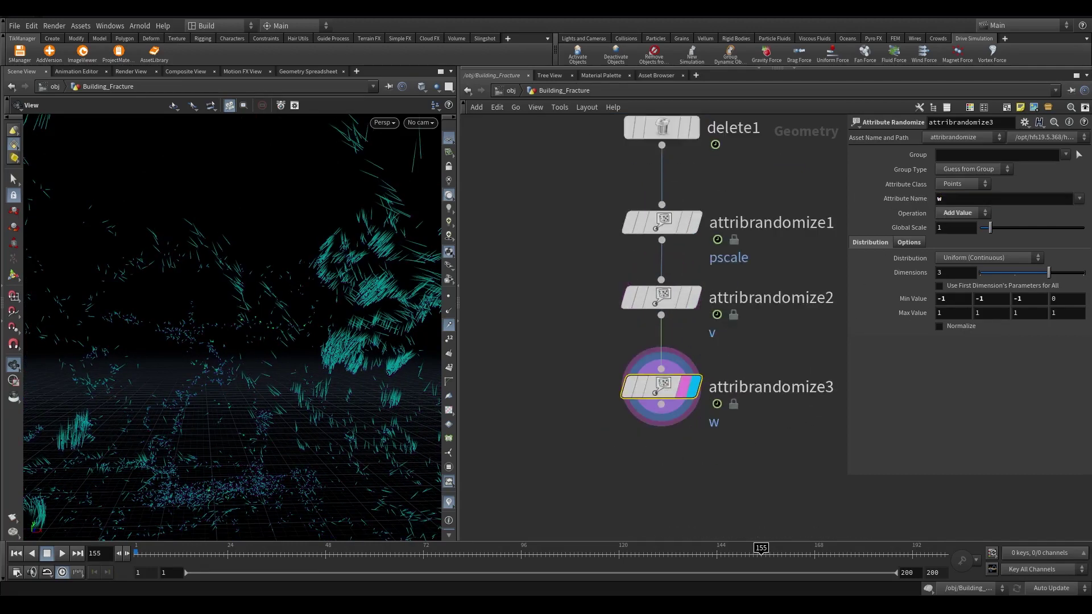
{"action": "left_click_drag", "start_coordinate": [749, 449], "coordinate": [518, 362]}
{"action": "double_click", "coordinate": [956, 227]}
{"action": "type", "text": "10"}
{"action": "key", "text": "Return"}
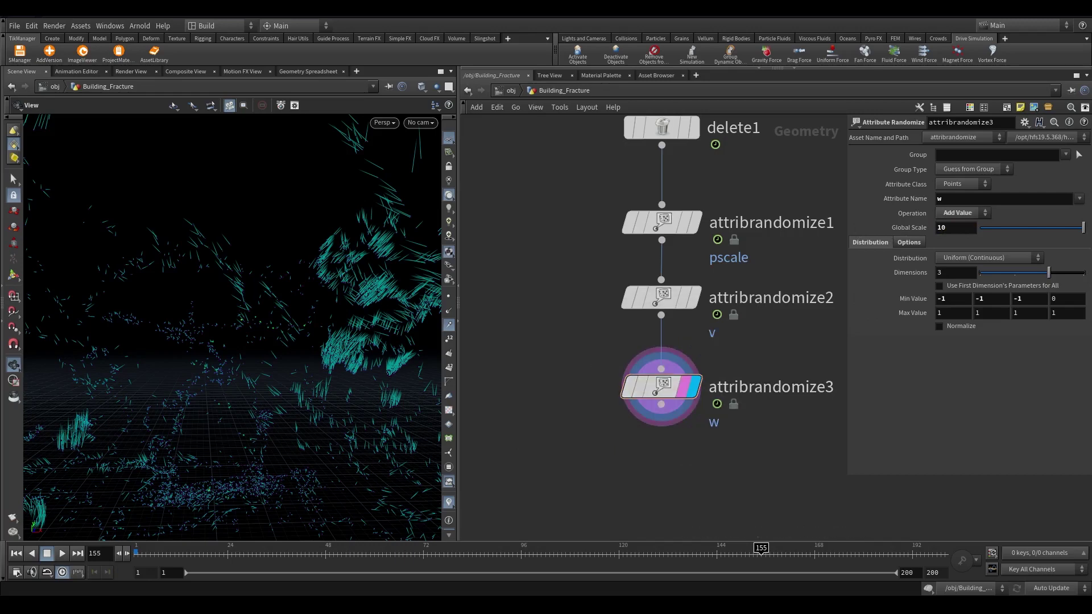
Copy attribrandomize3 into a wired attribrandomize4 below it
{"action": "scroll", "coordinate": [781, 342], "scroll_direction": "down", "scroll_amount": 1}
{"action": "left_click_drag", "start_coordinate": [671, 305], "coordinate": [679, 371], "text": "alt"}
{"action": "left_click", "coordinate": [681, 317]}
{"action": "left_click", "coordinate": [683, 370]}
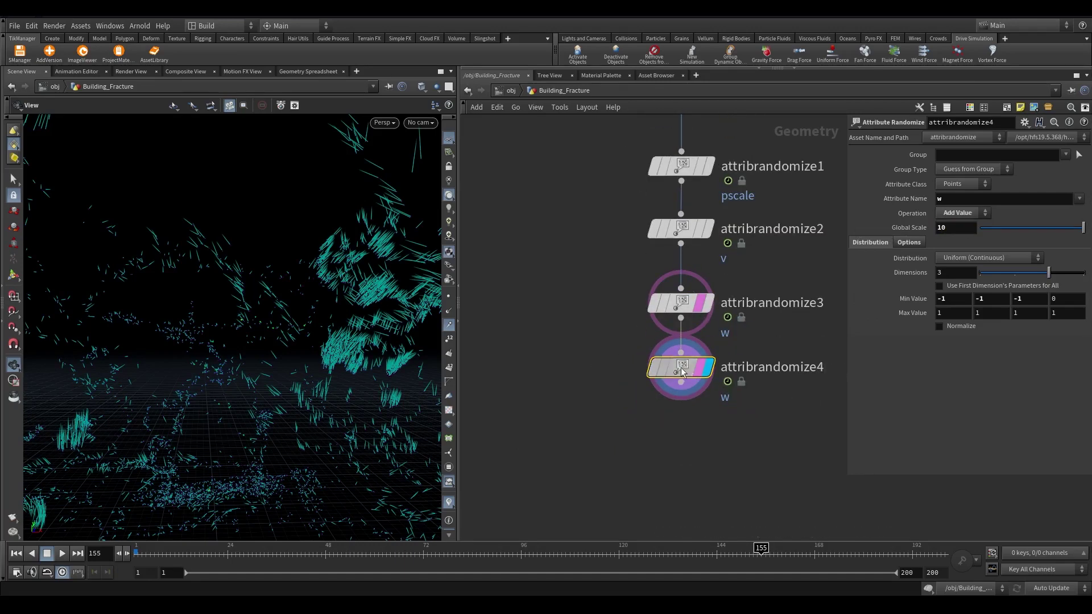
Rename attribrandomize4's attribute to orient and check attribrandomize3's operation mode
{"action": "double_click", "coordinate": [940, 199]}
{"action": "type", "text": "o"}
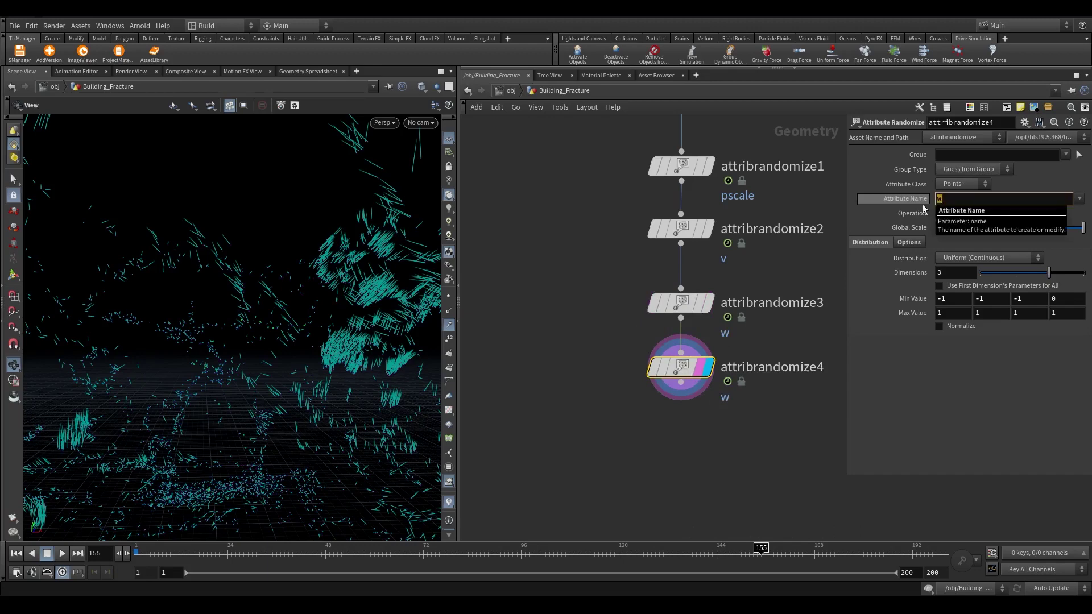
{"action": "type", "text": "rient"}
{"action": "key", "text": "Return"}
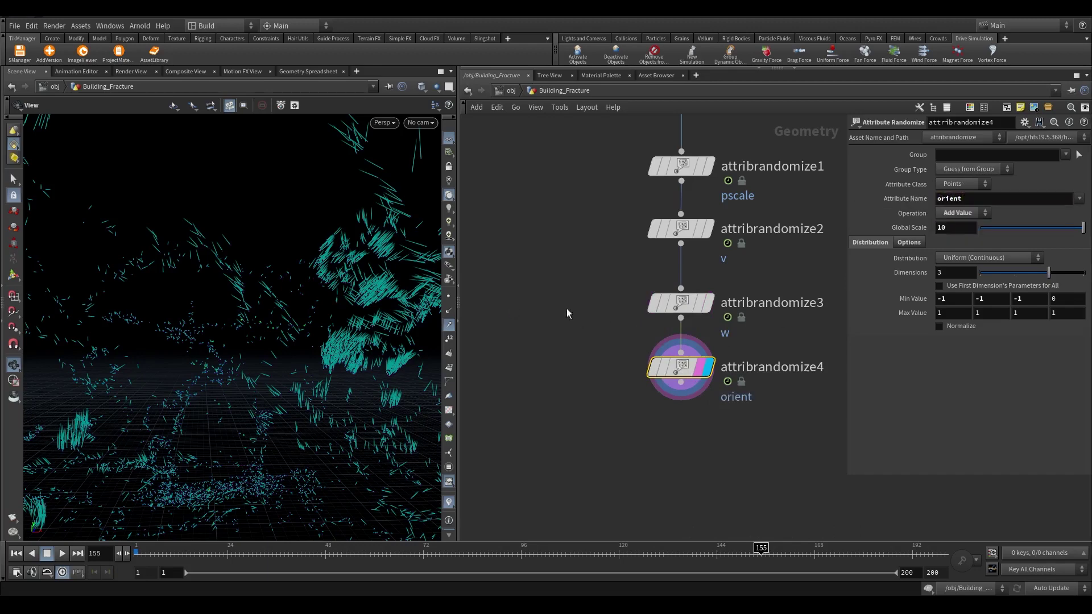
{"action": "left_click", "coordinate": [681, 302]}
{"action": "left_click", "coordinate": [963, 213]}
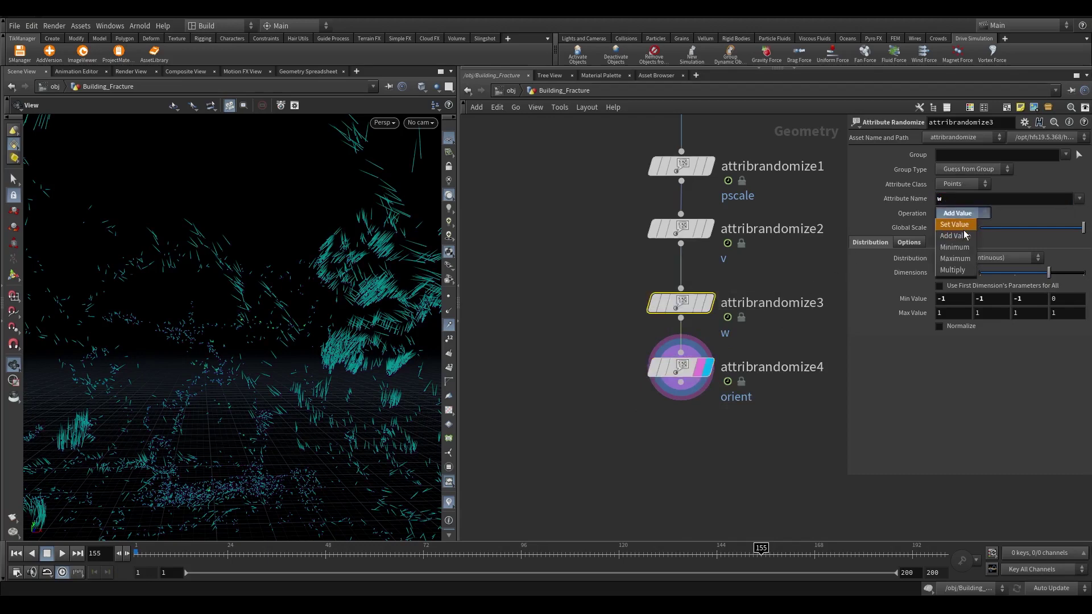
{"action": "left_click", "coordinate": [966, 235]}
Set attribrandomize4 to Set Value with a 4-dimension Direction or Orientation distribution
{"action": "left_click_drag", "start_coordinate": [604, 435], "coordinate": [714, 328]}
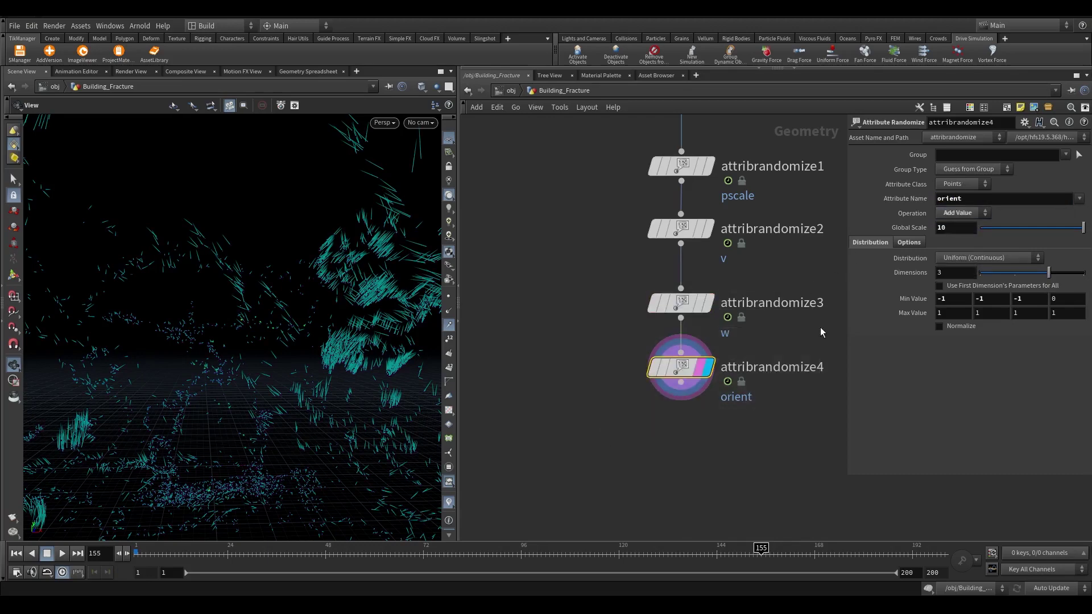
{"action": "left_click", "coordinate": [957, 215]}
{"action": "left_click", "coordinate": [957, 224]}
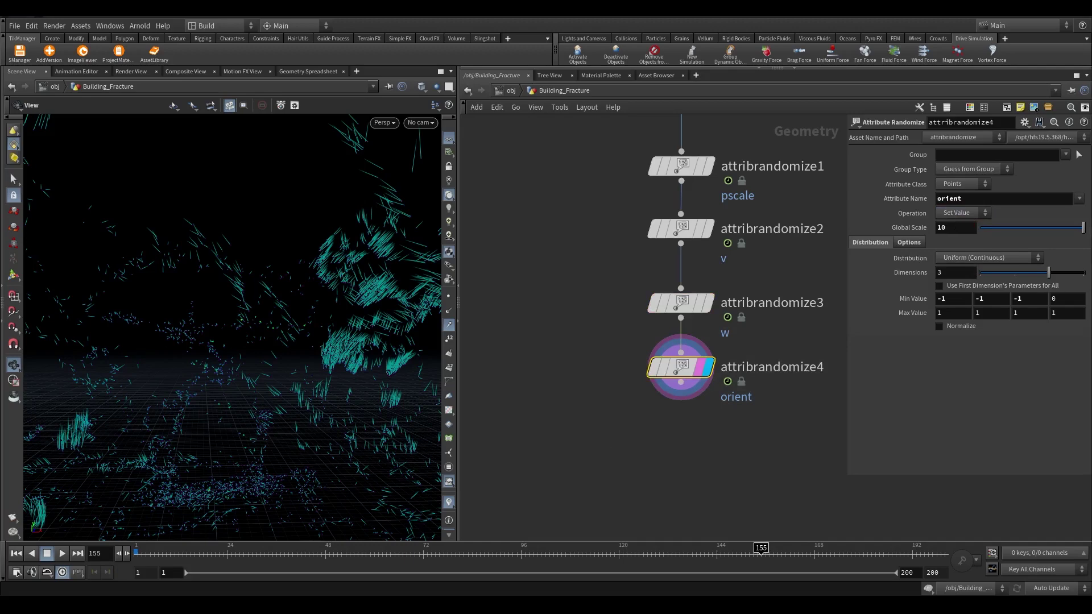
{"action": "left_click", "coordinate": [986, 257]}
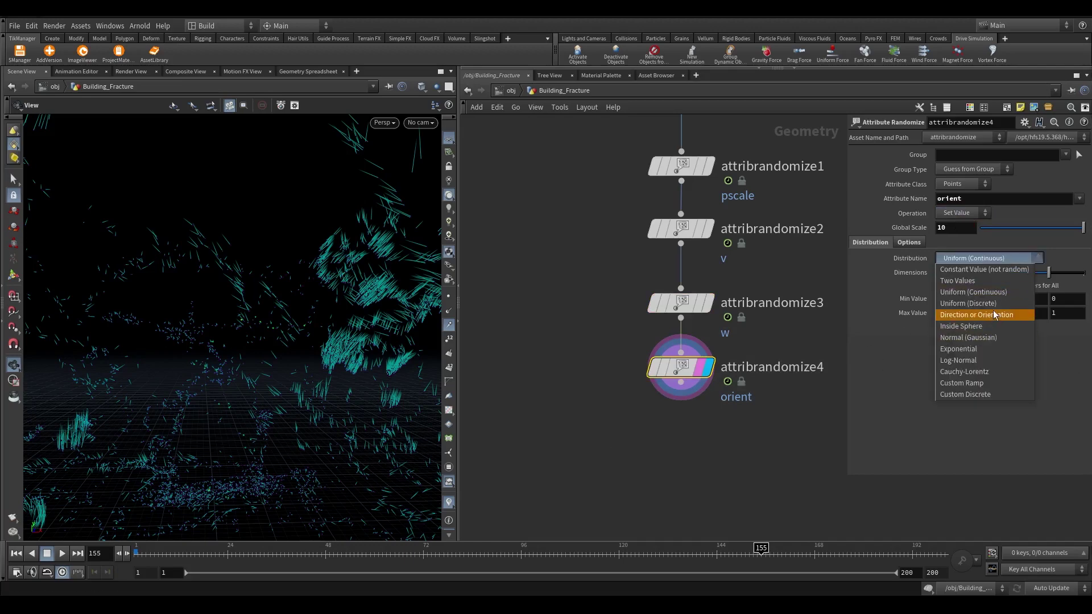
{"action": "left_click", "coordinate": [993, 312]}
{"action": "left_click_drag", "start_coordinate": [1035, 285], "coordinate": [1083, 273]}
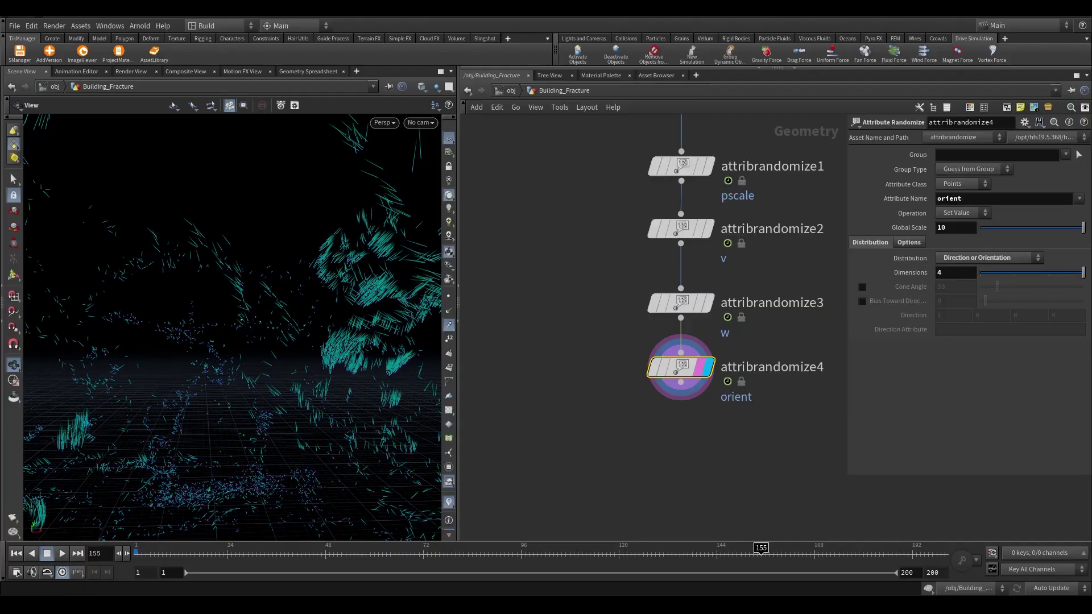
{"action": "middle_click_drag", "start_coordinate": [690, 366], "coordinate": [697, 332]}
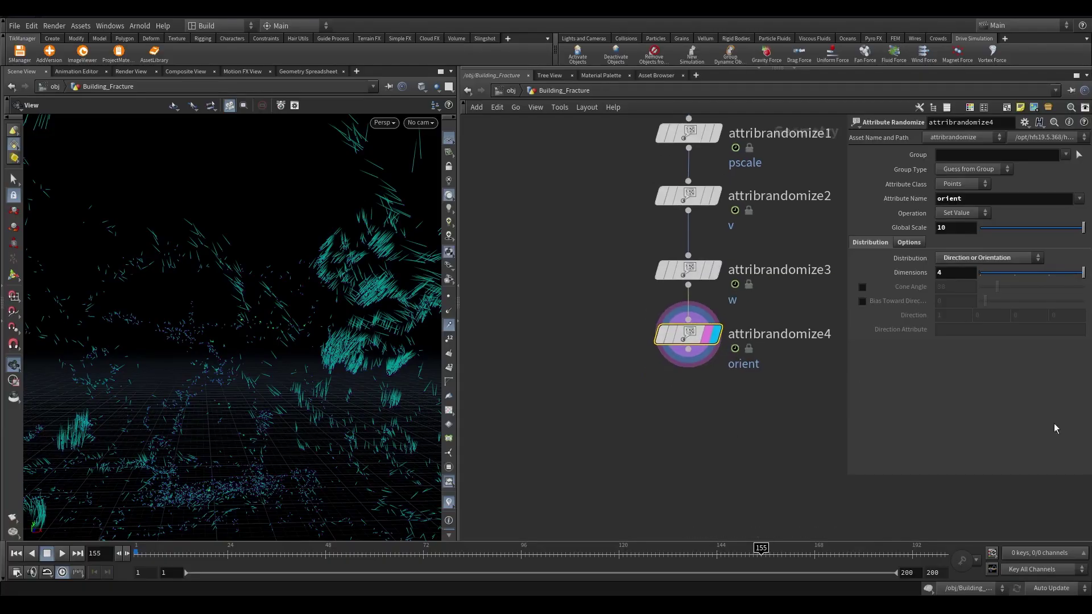
{"action": "key", "text": "Tab"}
{"action": "type", "text": "attribwrangle"}
{"action": "key", "text": "Return"}
{"action": "left_click", "coordinate": [684, 405]}
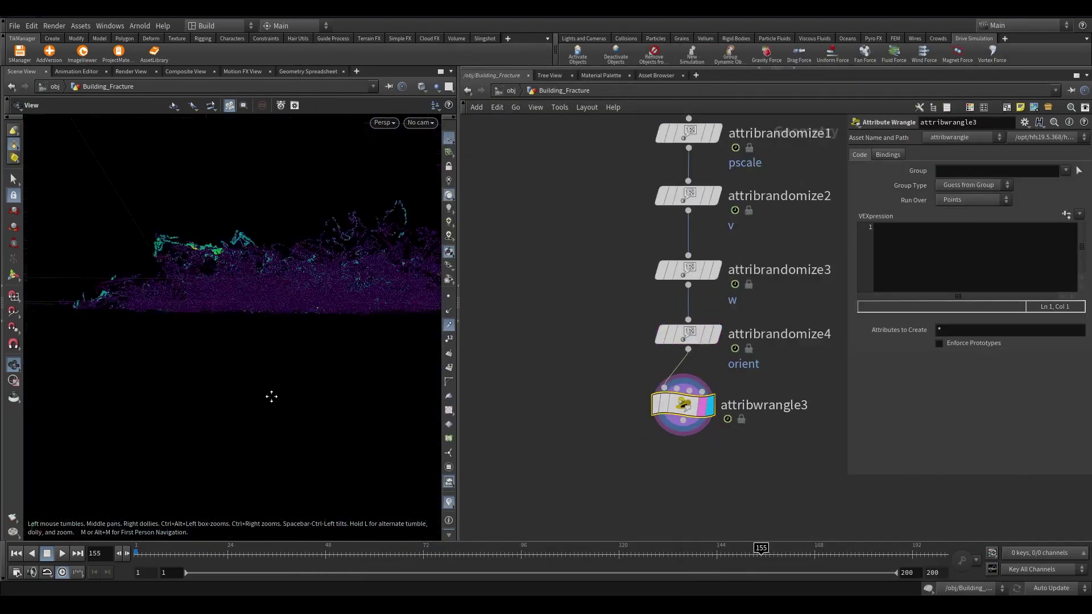
{"action": "left_click", "coordinate": [942, 279]}
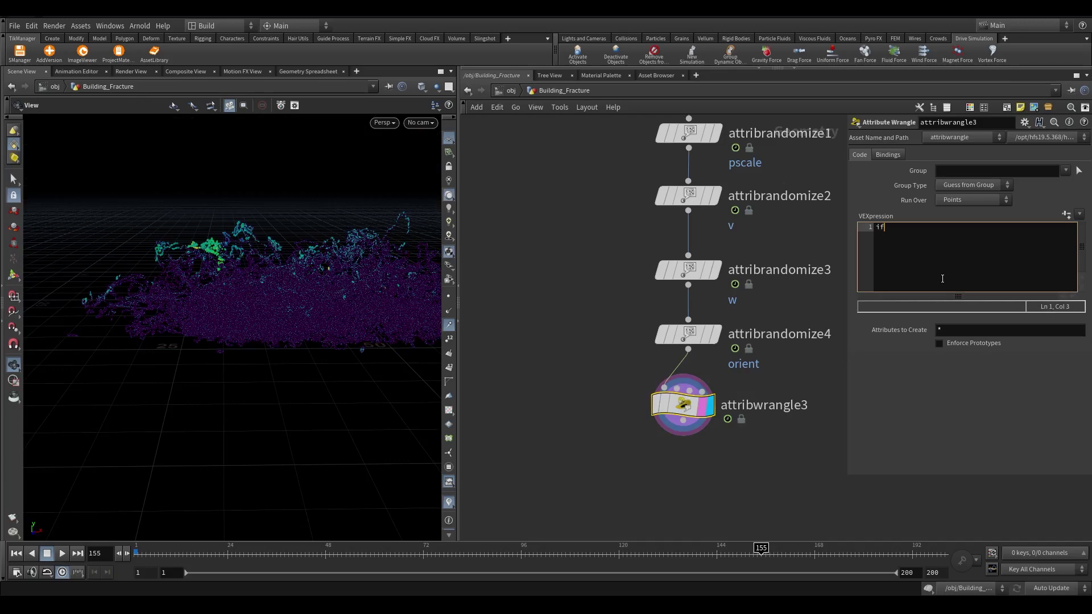
{"action": "type", "text": "if(rand(@ptnum)<ch(\"thresold\"))"}
{"action": "key", "text": "Return"}
{"action": "type", "text": "removepoint(0,@"}
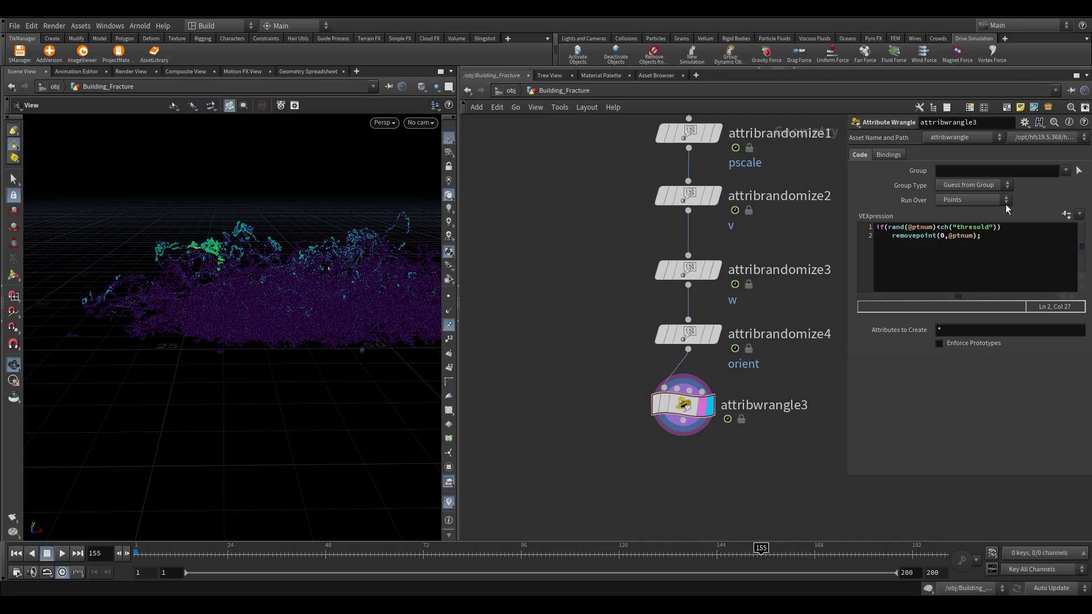
Create the spare Thresold parameter and set it to 0.995
{"action": "left_click", "coordinate": [1067, 214]}
{"action": "left_click_drag", "start_coordinate": [982, 360], "coordinate": [1080, 361]}
{"action": "left_click_drag", "start_coordinate": [946, 360], "coordinate": [965, 360]}
{"action": "key", "text": "Return"}
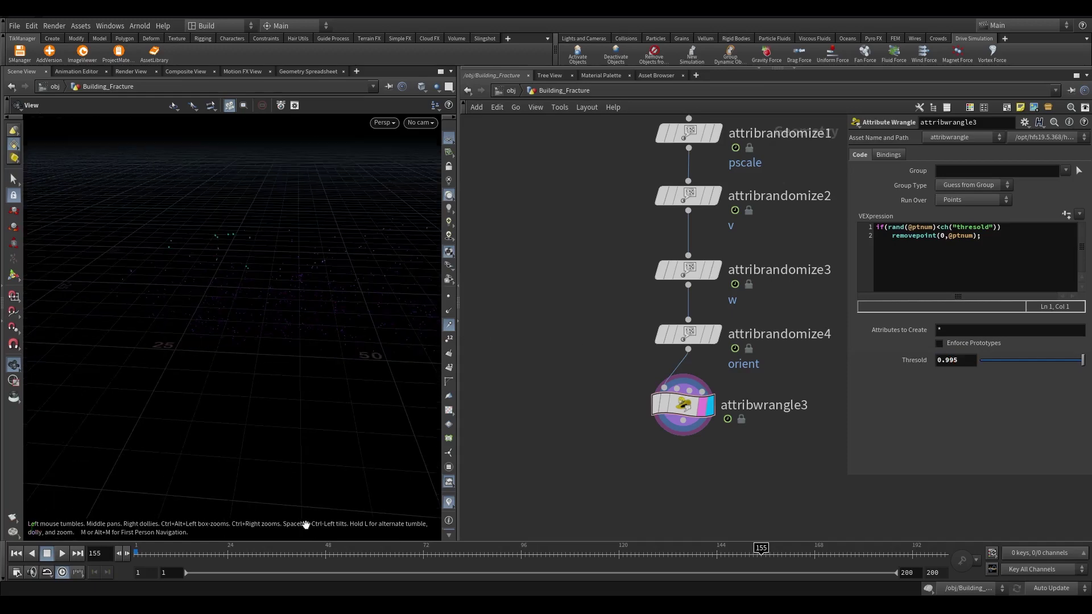
Move playback to the last frame, 200, and fit the network chain in view
{"action": "left_click", "coordinate": [271, 550]}
{"action": "left_click_drag", "start_coordinate": [289, 551], "coordinate": [943, 551]}
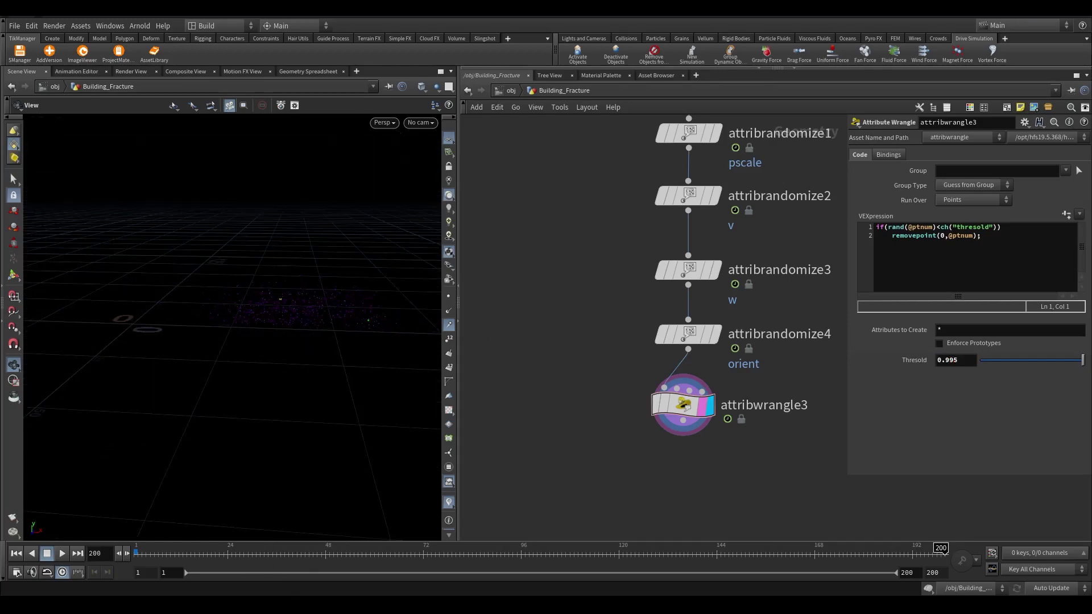
{"action": "scroll", "coordinate": [683, 352], "scroll_direction": "down", "scroll_amount": 3}
{"action": "middle_click_drag", "start_coordinate": [666, 498], "coordinate": [750, 347]}
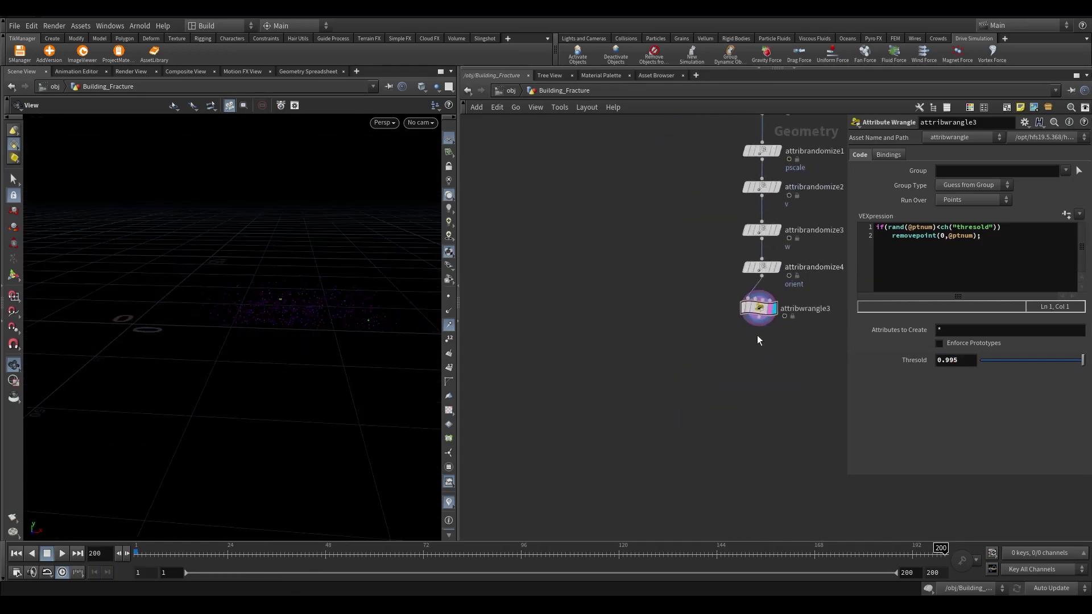
Add an Attribute Randomize node setting random Cd below attribwrangle3
{"action": "key", "text": "Tab"}
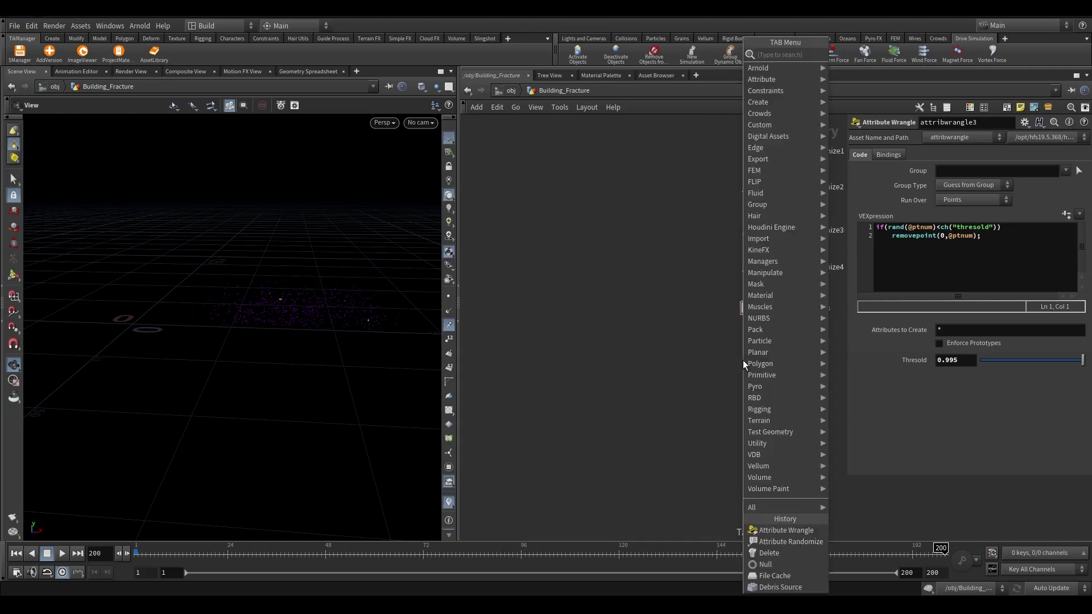
{"action": "type", "text": "copy s"}
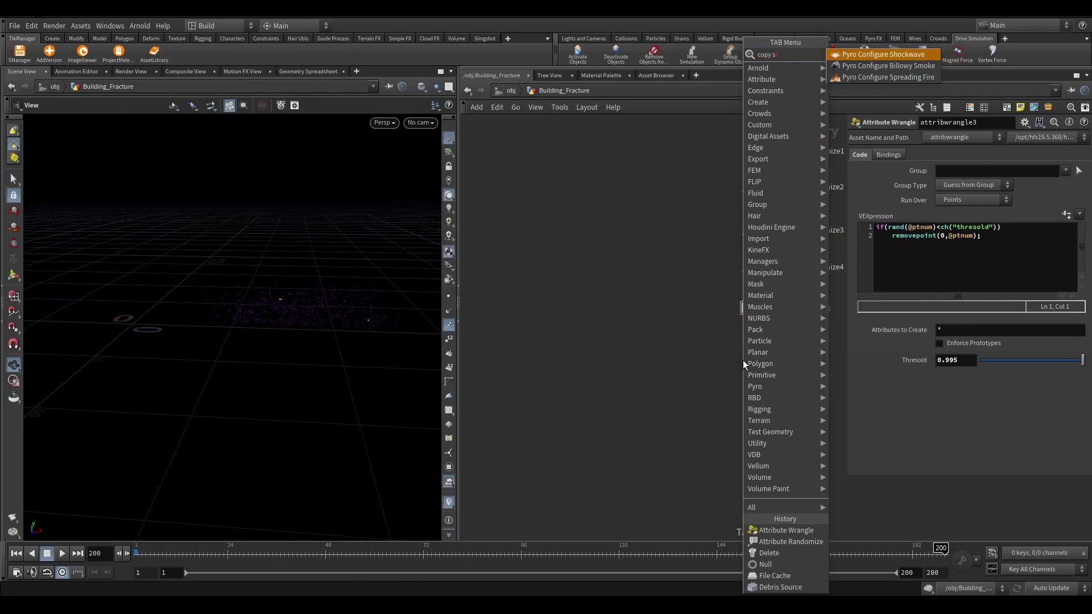
{"action": "key", "text": "Escape"}
{"action": "key", "text": "Tab"}
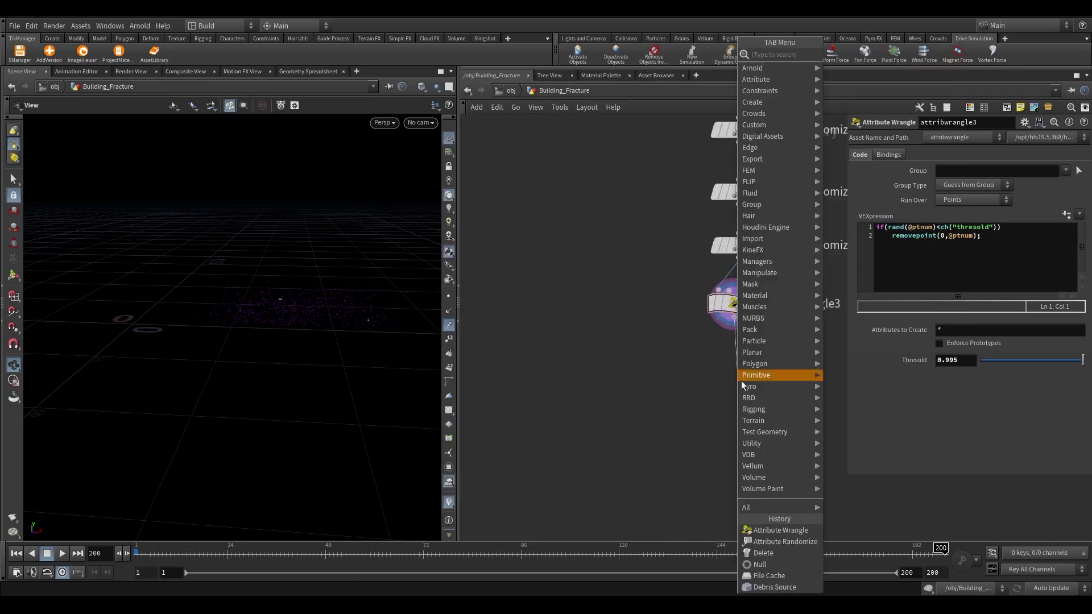
{"action": "left_click", "coordinate": [785, 541]}
{"action": "scroll", "coordinate": [734, 364], "scroll_direction": "up", "scroll_amount": 3}
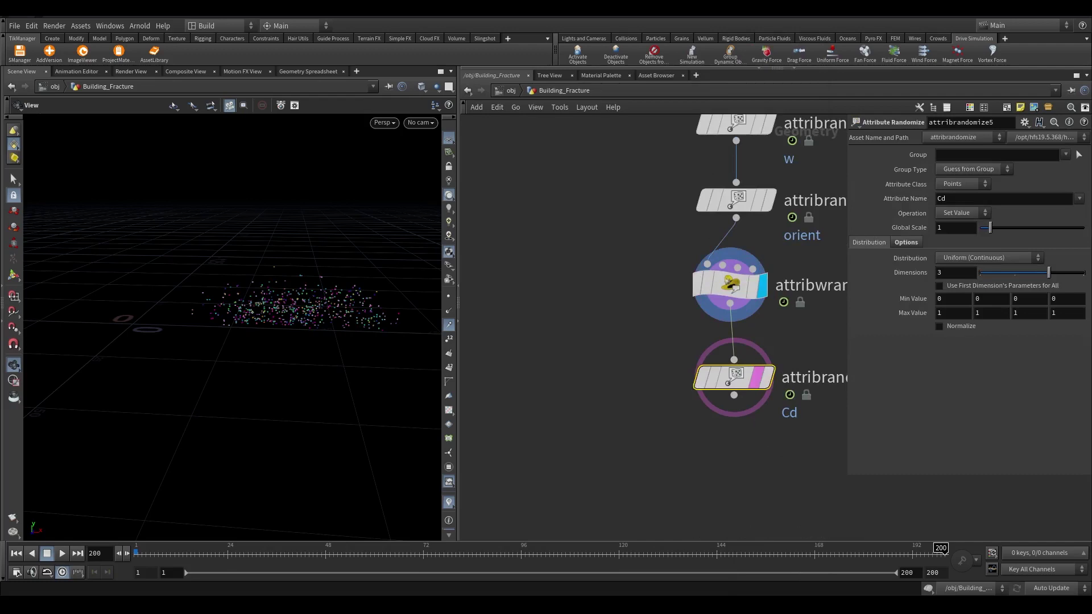
{"action": "scroll", "coordinate": [634, 408], "scroll_direction": "down", "scroll_amount": 8}
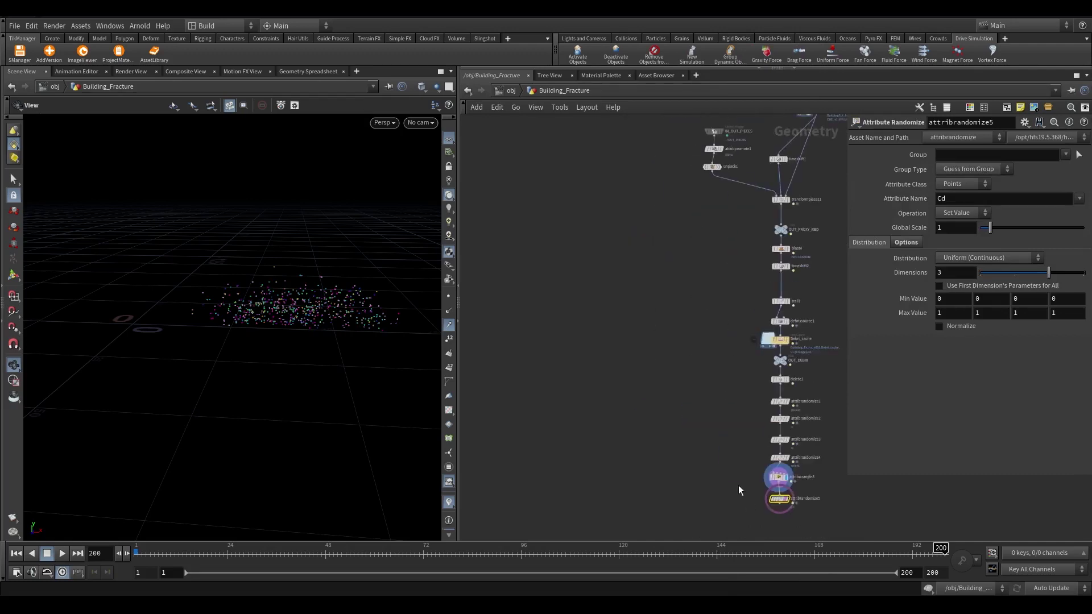
Add a Box node to begin a new chain
{"action": "key", "text": "Tab"}
{"action": "type", "text": "box"}
{"action": "key", "text": "Return"}
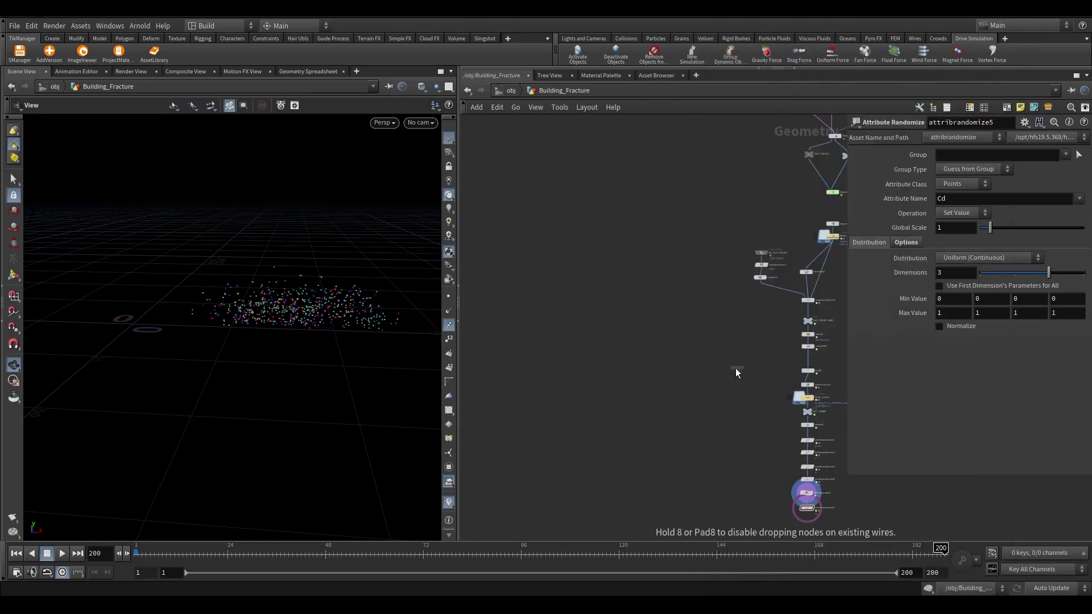
Place box2 and set its Size to 10, 10, 10
{"action": "left_click", "coordinate": [633, 357]}
{"action": "left_click", "coordinate": [959, 196]}
{"action": "type", "text": "10"}
{"action": "key", "text": "Tab"}
{"action": "type", "text": "10"}
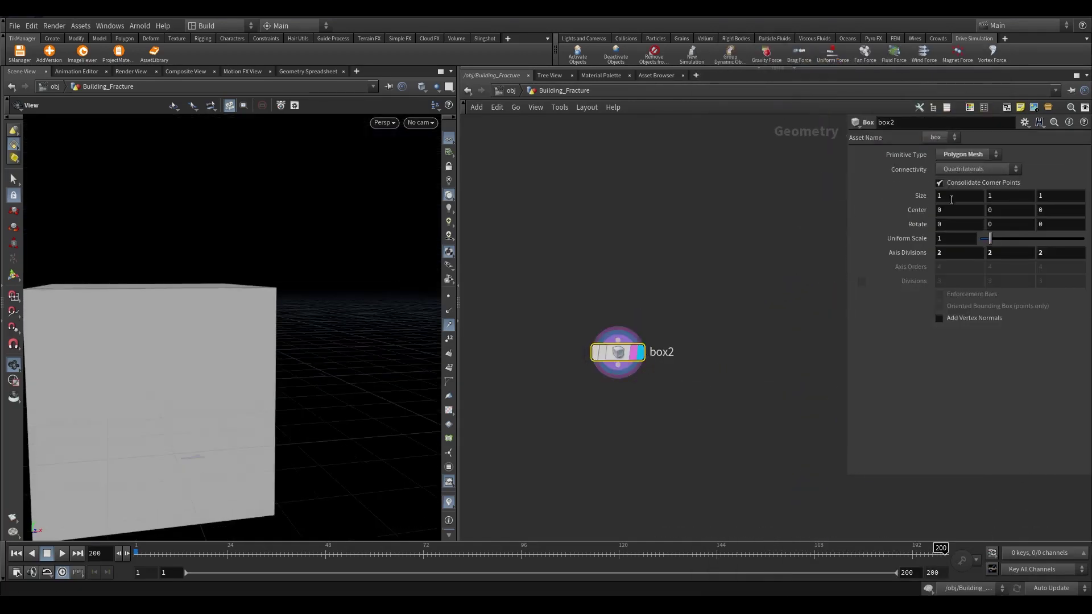
{"action": "key", "text": "Tab"}
{"action": "type", "text": "10"}
{"action": "key", "text": "Return"}
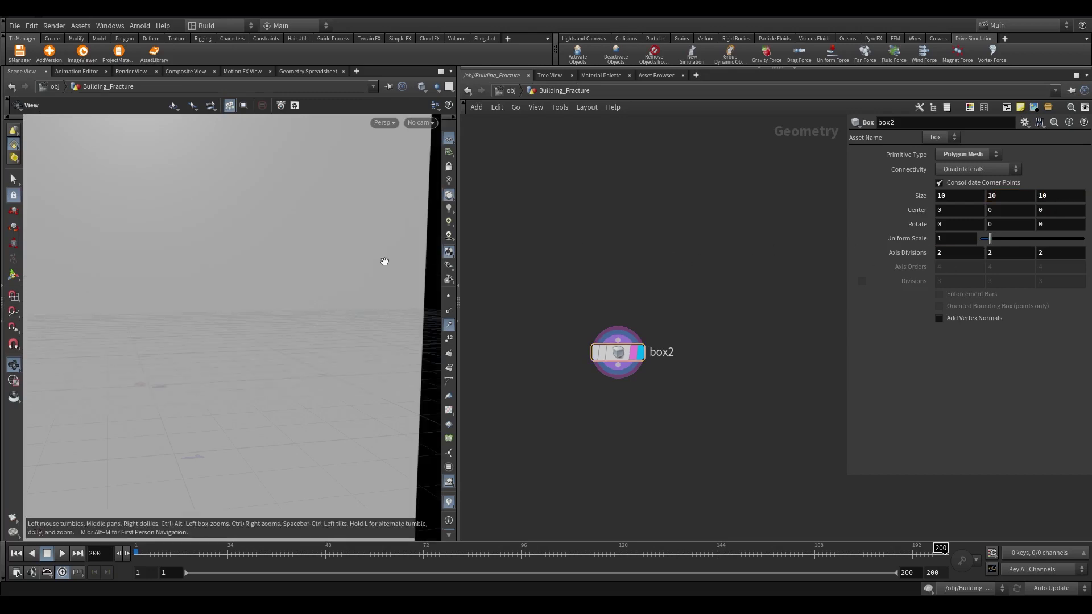
{"action": "scroll", "coordinate": [223, 373], "scroll_direction": "down", "scroll_amount": 10}
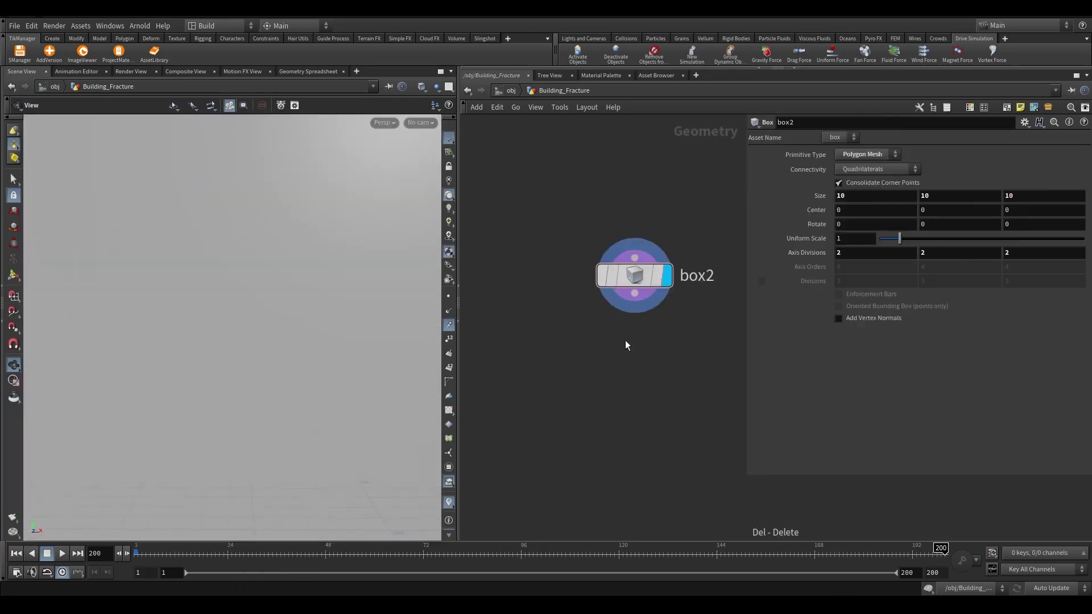
Wire an IsoOffset fog volume below box2 with Uniform Sampling Divs 50
{"action": "left_click", "coordinate": [631, 314]}
{"action": "left_click", "coordinate": [633, 358]}
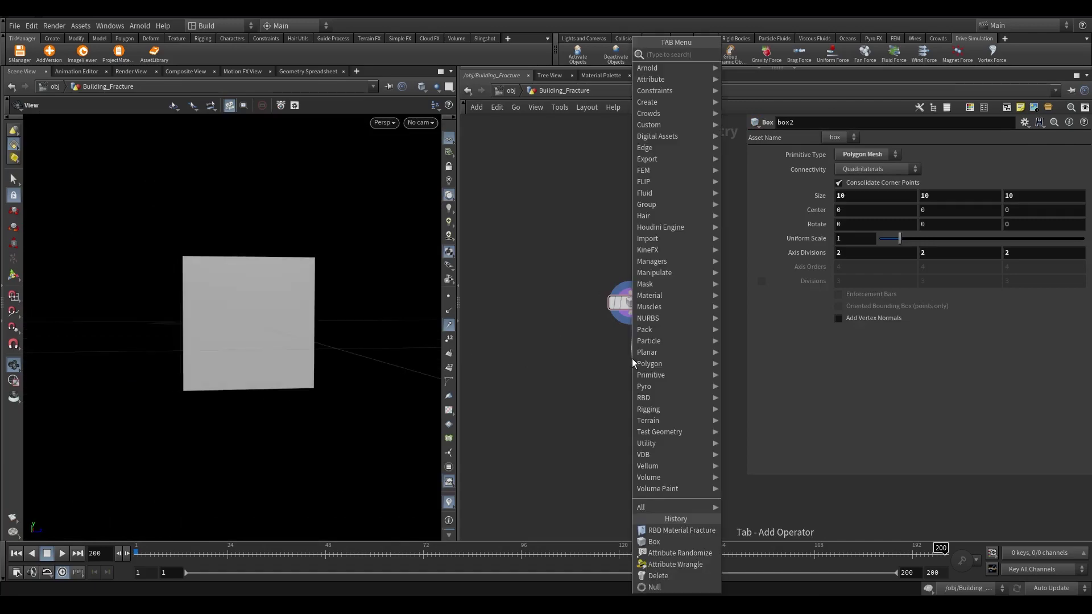
{"action": "type", "text": "iso"}
{"action": "key", "text": "Return"}
{"action": "left_click", "coordinate": [720, 345]}
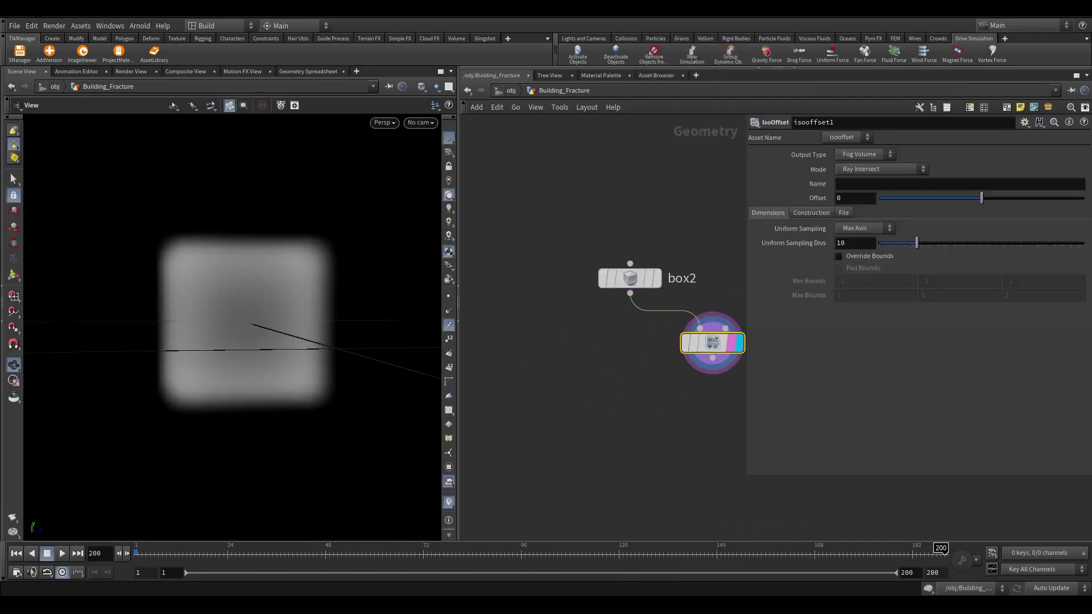
{"action": "middle_click_drag", "start_coordinate": [667, 393], "coordinate": [575, 305]}
Add scatter7 below isooffset1 and select its Force Total Count value
{"action": "key", "text": "Tab"}
{"action": "type", "text": "sca"}
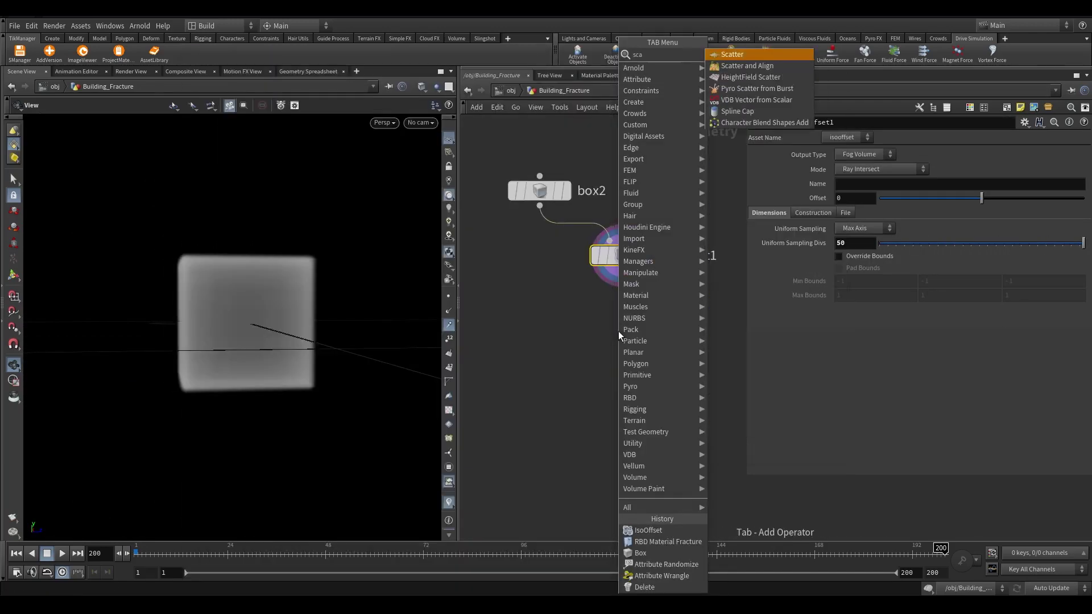
{"action": "key", "text": "Return"}
{"action": "left_click", "coordinate": [631, 332]}
{"action": "left_click", "coordinate": [800, 212]}
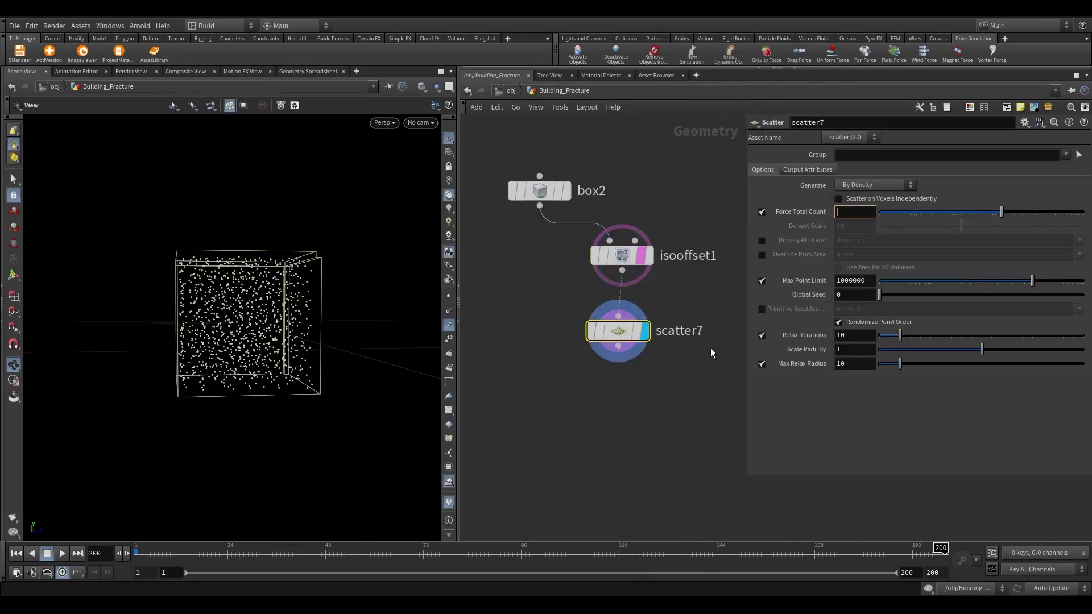
Set the scatter Force Total Count to 10 and add a Copy to Points node fed by scatter7
{"action": "type", "text": "10"}
{"action": "key", "text": "Return"}
{"action": "left_click_drag", "start_coordinate": [226, 310], "coordinate": [188, 341]}
{"action": "left_click", "coordinate": [618, 346]}
{"action": "key", "text": "Tab"}
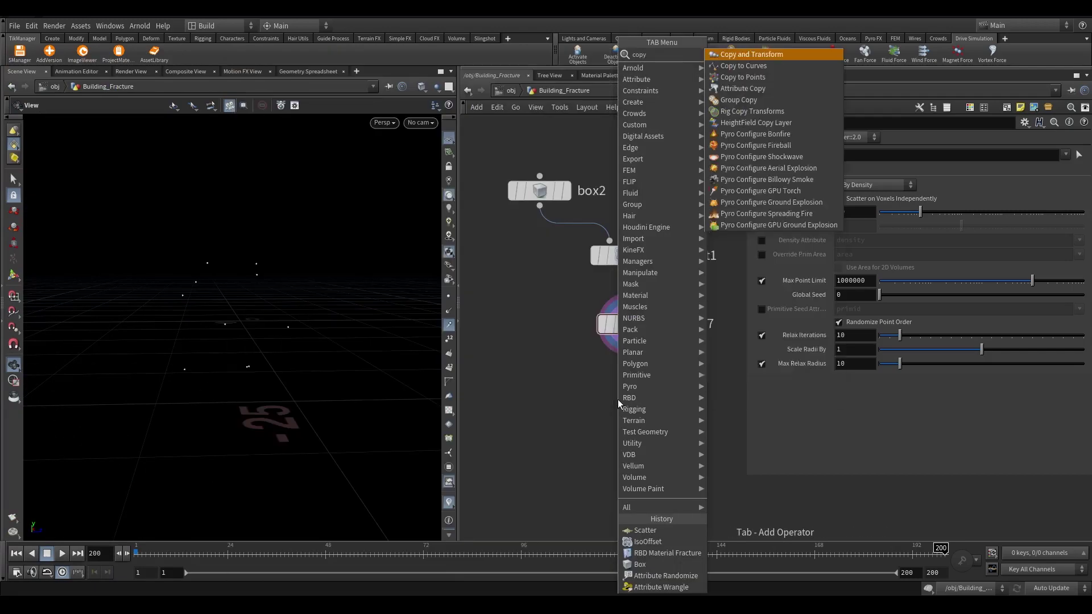
{"action": "type", "text": "copy to"}
{"action": "key", "text": "Return"}
{"action": "left_click", "coordinate": [618, 399]}
{"action": "left_click_drag", "start_coordinate": [618, 399], "coordinate": [630, 436]}
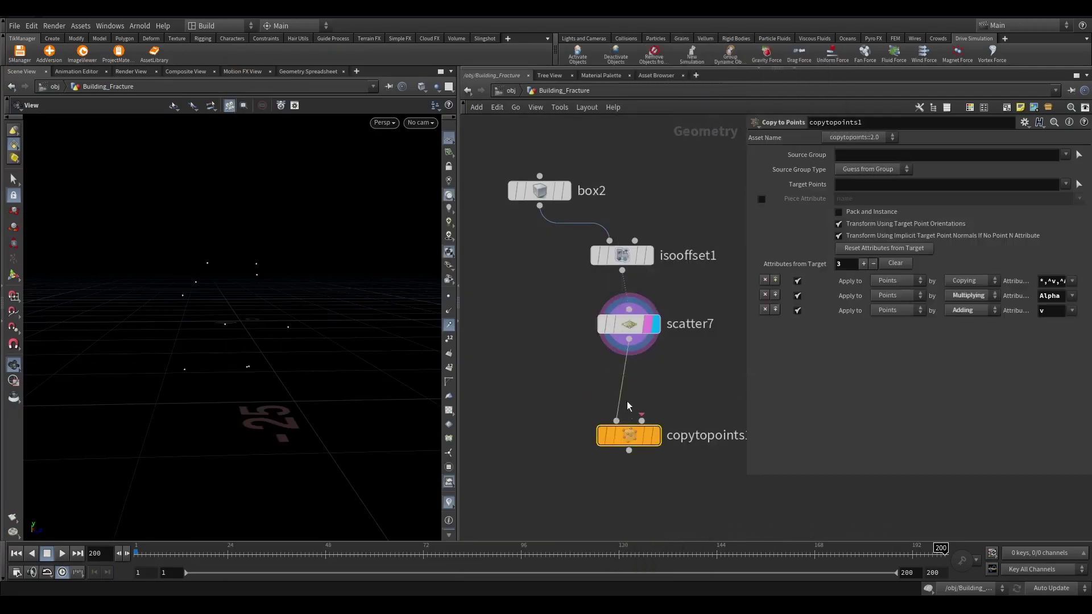
Feed a new grid1 into copytopoints1's second input and display the copied grids
{"action": "left_click", "coordinate": [640, 417]}
{"action": "key", "text": "Tab"}
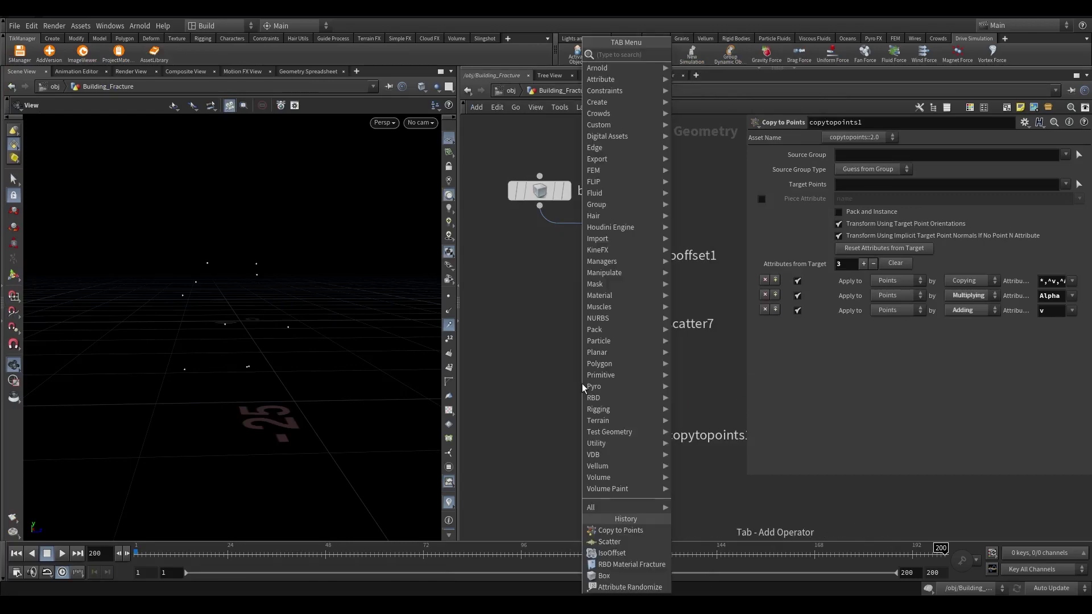
{"action": "type", "text": "gri"}
{"action": "key", "text": "Return"}
{"action": "left_click", "coordinate": [492, 334]}
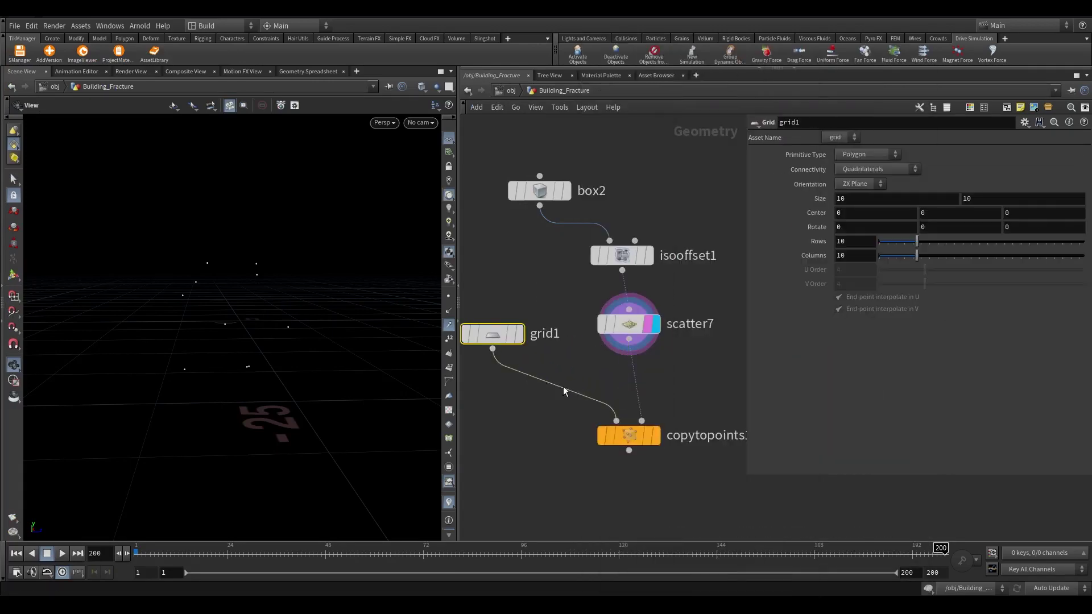
{"action": "left_click", "coordinate": [659, 436]}
{"action": "scroll", "coordinate": [663, 354], "scroll_direction": "down", "scroll_amount": 1}
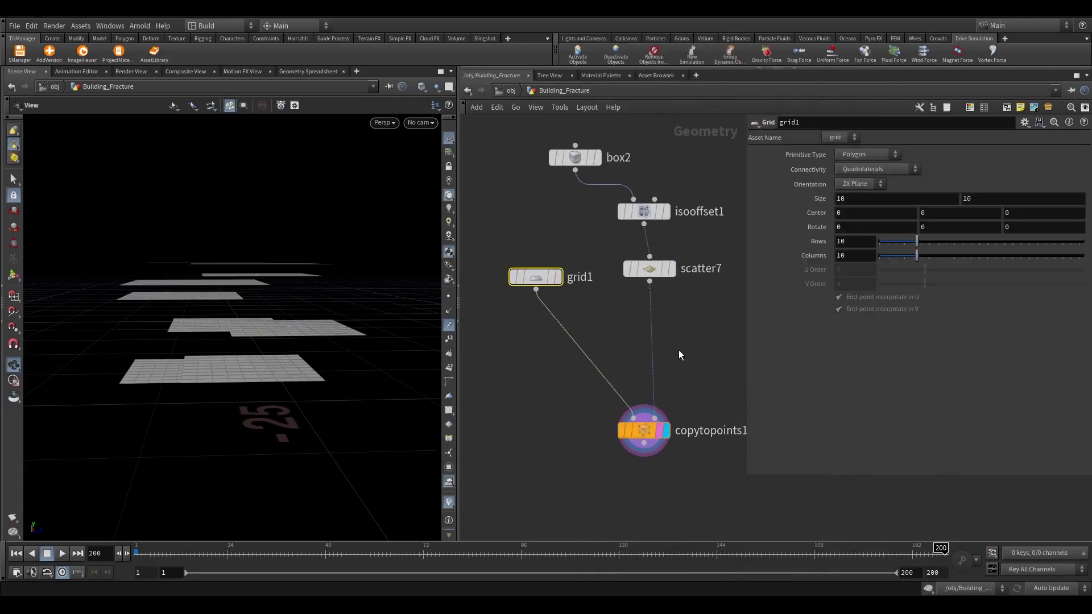
Insert an Attribute Randomize on N with Direction or Orientation distribution before the copy
{"action": "key", "text": "Tab"}
{"action": "type", "text": "attribrand"}
{"action": "left_click", "coordinate": [811, 54]}
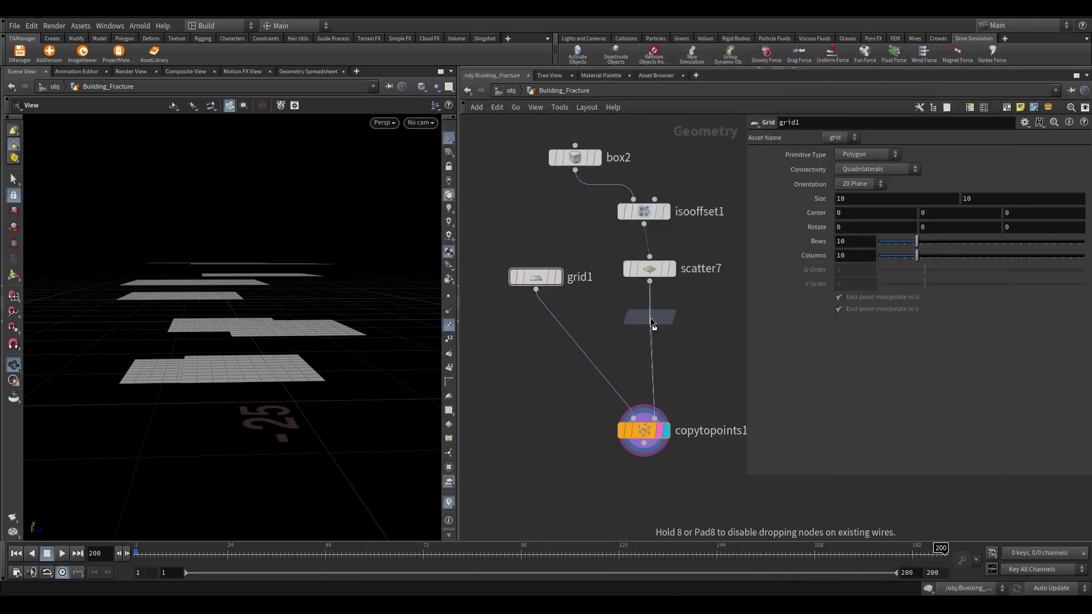
{"action": "left_click", "coordinate": [650, 318]}
{"action": "type", "text": "N"}
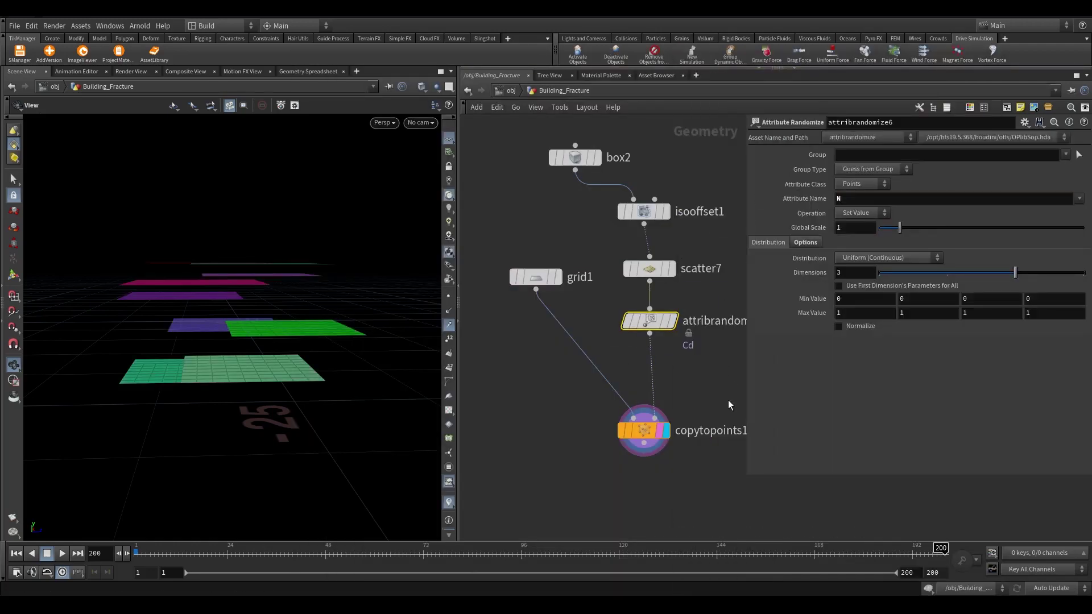
{"action": "key", "text": "Return"}
{"action": "left_click", "coordinate": [909, 258]}
{"action": "left_click", "coordinate": [884, 313]}
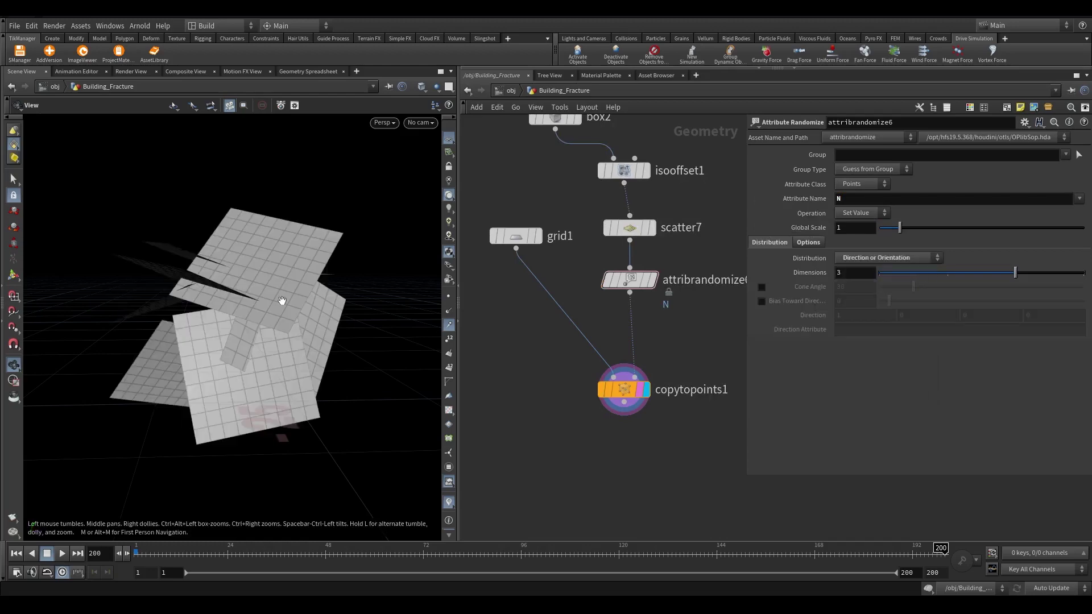
{"action": "left_click_drag", "start_coordinate": [280, 300], "coordinate": [403, 328]}
Set grid1's Size to 20 by 20
{"action": "left_click", "coordinate": [516, 236]}
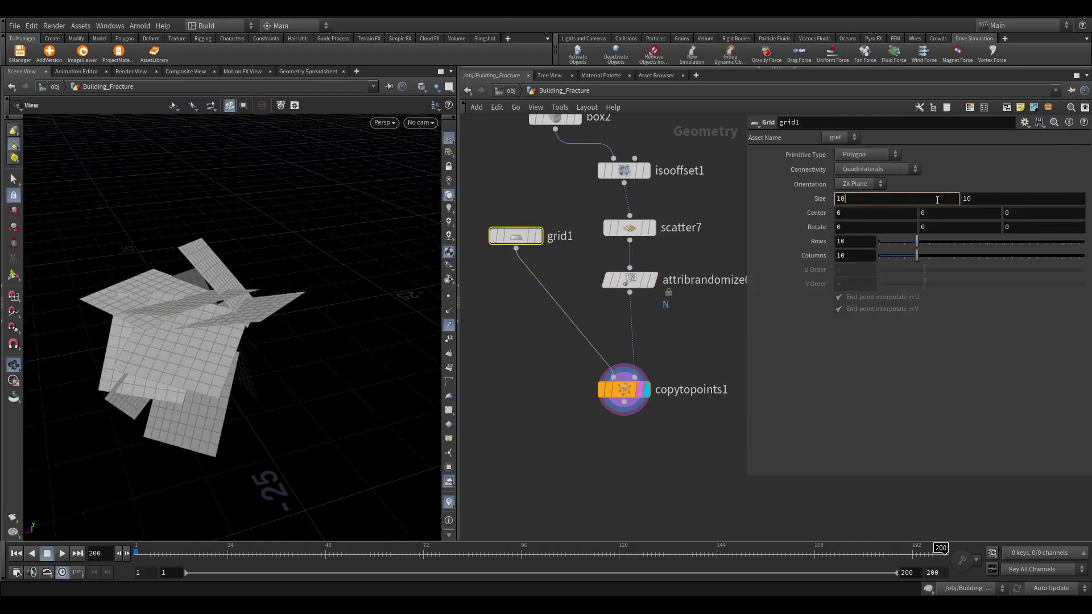
{"action": "type", "text": "20"}
{"action": "key", "text": "Tab"}
{"action": "type", "text": "20"}
{"action": "key", "text": "Return"}
{"action": "middle_click_drag", "start_coordinate": [514, 407], "coordinate": [569, 352]}
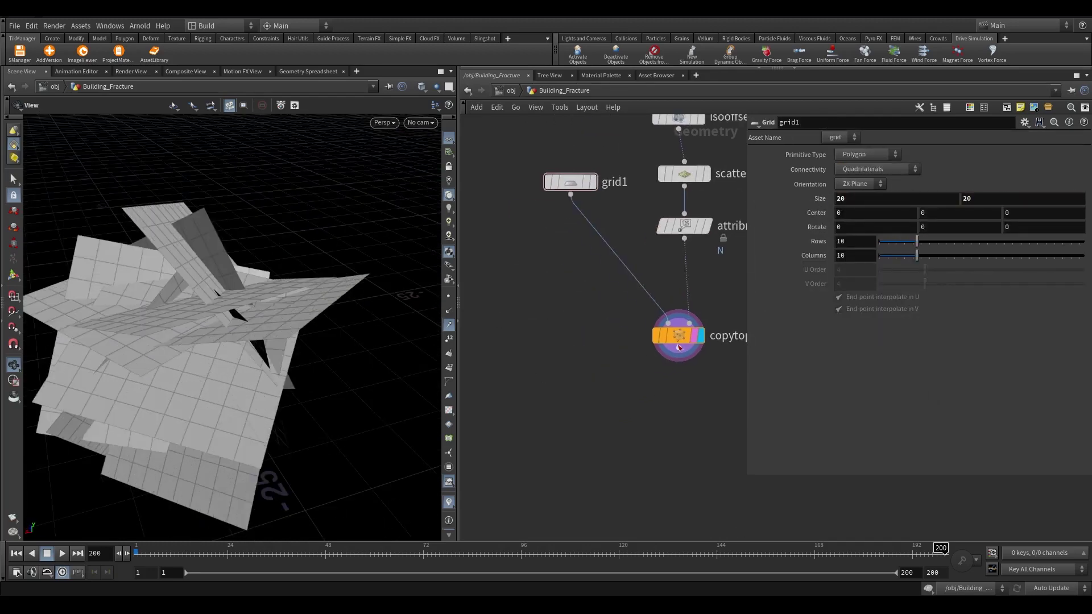
Add subdivide1 below the copy node with subdivision Depth 3 and display it
{"action": "key", "text": "Tab"}
{"action": "type", "text": "subdiv"}
{"action": "key", "text": "Return"}
{"action": "left_click", "coordinate": [680, 402]}
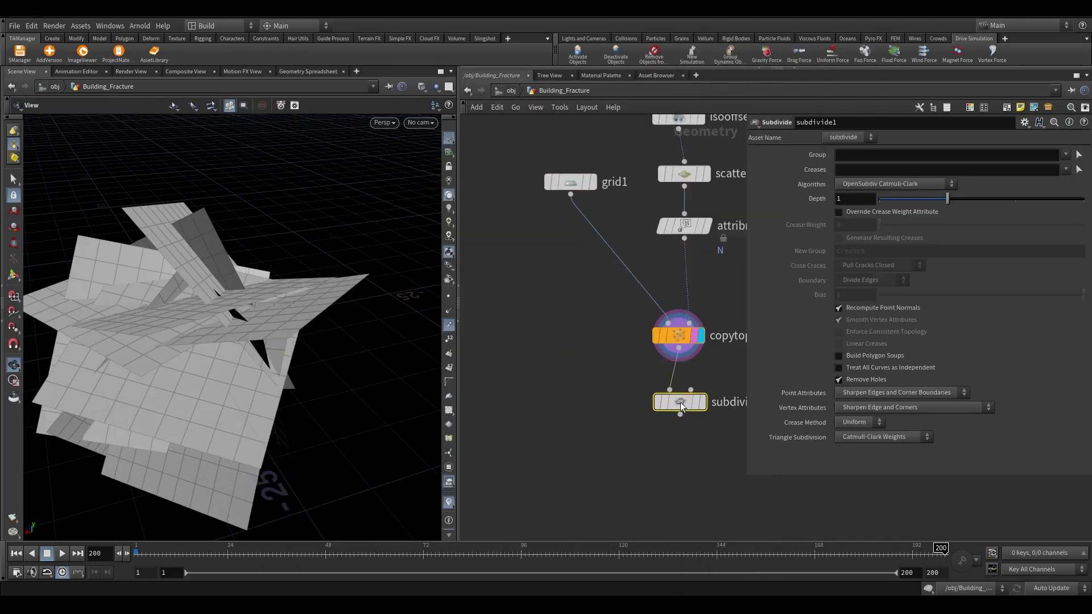
{"action": "left_click", "coordinate": [721, 362]}
{"action": "left_click_drag", "start_coordinate": [947, 199], "coordinate": [1084, 199]}
{"action": "middle_click_drag", "start_coordinate": [599, 498], "coordinate": [604, 367]}
Add attribnoise1 below subdivide1, displayed, applying noise to the P attribute
{"action": "key", "text": "Tab"}
{"action": "type", "text": "attribnoise"}
{"action": "key", "text": "Return"}
{"action": "left_click", "coordinate": [686, 395]}
{"action": "scroll", "coordinate": [686, 395], "scroll_direction": "up", "scroll_amount": 3}
{"action": "left_click", "coordinate": [722, 392]}
{"action": "middle_click_drag", "start_coordinate": [722, 391], "coordinate": [557, 385]}
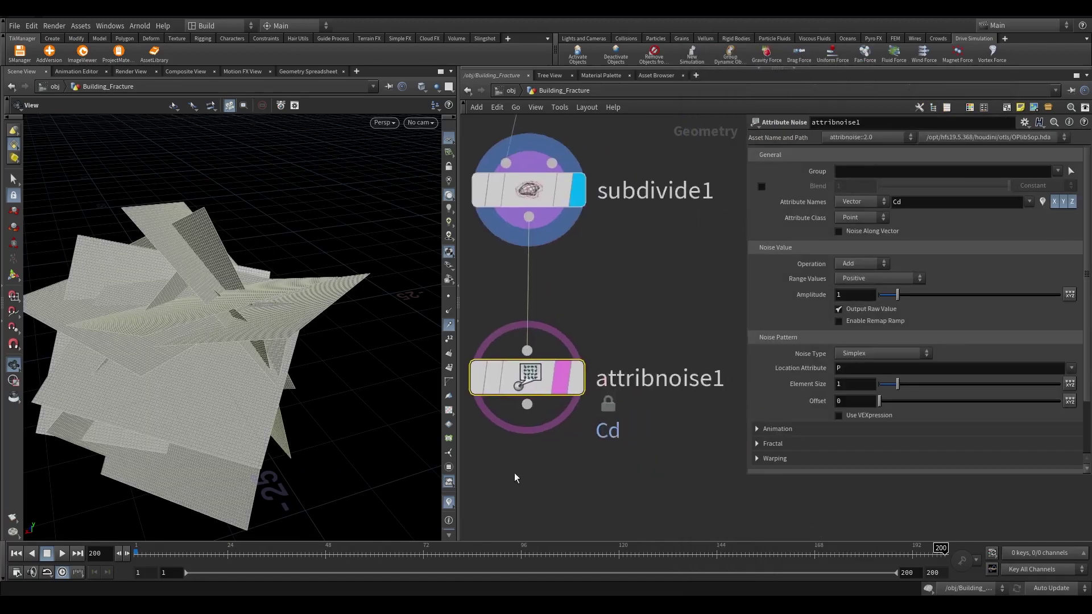
{"action": "type", "text": "P"}
{"action": "key", "text": "Return"}
Set the noise Range Values to Zero Centered
{"action": "left_click", "coordinate": [865, 266]}
{"action": "left_click", "coordinate": [858, 286]}
{"action": "left_click", "coordinate": [859, 217]}
{"action": "left_click", "coordinate": [856, 228]}
{"action": "left_click", "coordinate": [869, 278]}
{"action": "left_click", "coordinate": [861, 301]}
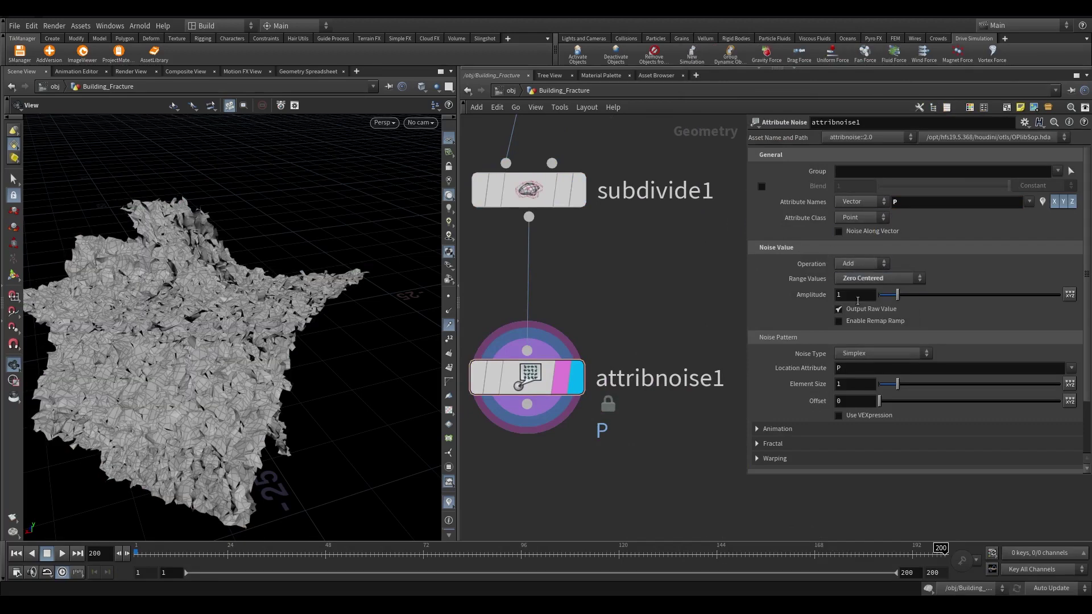
Drag the noise amplitude up to about 2.1 and Element Size to 5.96
{"action": "mouse_move", "coordinate": [903, 294]}
{"action": "left_mouse_down"}
{"action": "mouse_move", "coordinate": [889, 292]}
{"action": "mouse_move", "coordinate": [914, 289]}
{"action": "mouse_move", "coordinate": [892, 291]}
{"action": "left_mouse_up"}
{"action": "left_click_drag", "start_coordinate": [898, 384], "coordinate": [931, 384]}
{"action": "left_click_drag", "start_coordinate": [891, 294], "coordinate": [922, 294]}
{"action": "left_click_drag", "start_coordinate": [930, 384], "coordinate": [987, 384]}
{"action": "left_click_drag", "start_coordinate": [217, 296], "coordinate": [318, 296]}
Create booleanfracture1 and connect box2 to its first input
{"action": "key", "text": "h"}
{"action": "key", "text": "Tab"}
{"action": "type", "text": "boo"}
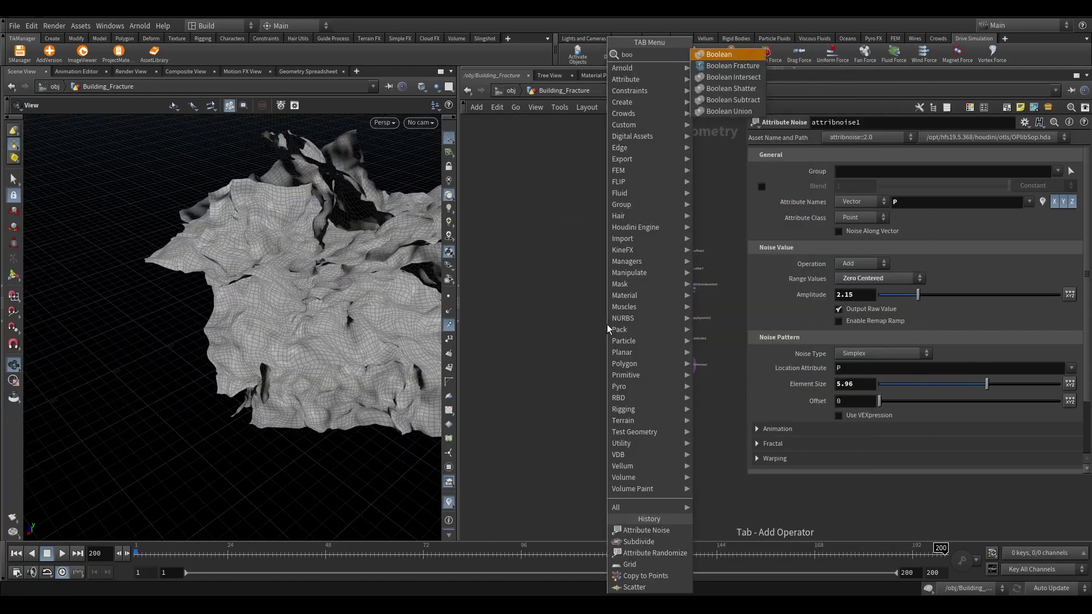
{"action": "key", "text": "Down"}
{"action": "key", "text": "Return"}
{"action": "left_click", "coordinate": [546, 466]}
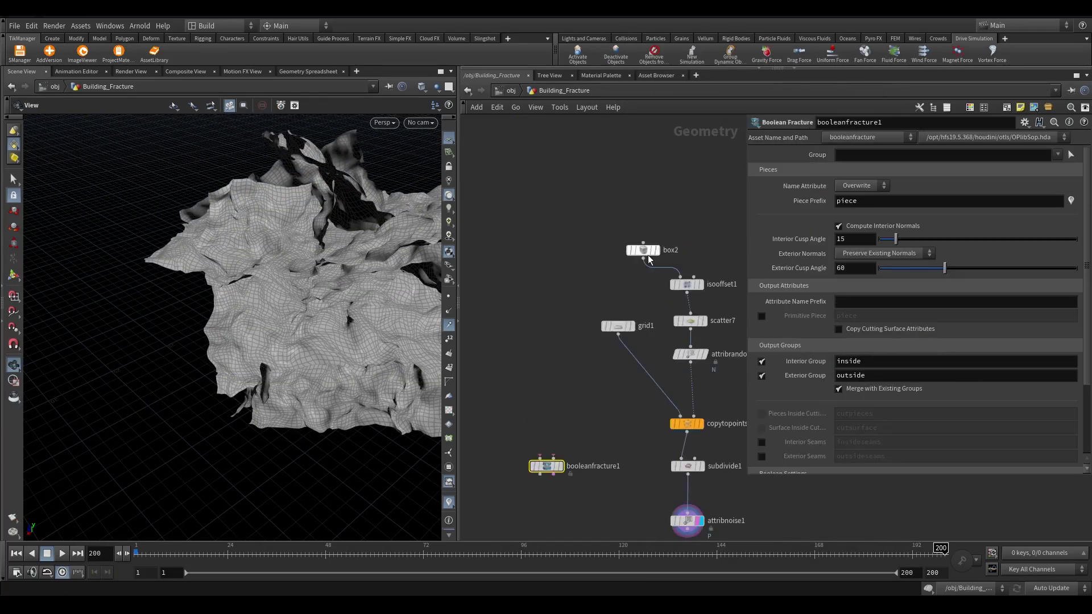
{"action": "left_click_drag", "start_coordinate": [643, 259], "coordinate": [498, 462]}
{"action": "left_click", "coordinate": [541, 457]}
Wire attribnoise1 into the fracture's second input and display the fractured cube
{"action": "middle_click_drag", "start_coordinate": [546, 512], "coordinate": [568, 420]}
{"action": "left_click_drag", "start_coordinate": [710, 435], "coordinate": [558, 480]}
{"action": "scroll", "coordinate": [573, 373], "scroll_direction": "up", "scroll_amount": 3}
{"action": "left_click", "coordinate": [574, 371]}
{"action": "left_click_drag", "start_coordinate": [307, 273], "coordinate": [171, 301]}
{"action": "scroll", "coordinate": [569, 352], "scroll_direction": "down", "scroll_amount": 3}
{"action": "left_click_drag", "start_coordinate": [565, 324], "coordinate": [585, 349]}
Add explodedview4 after the fracture with Uniform Scale 1.39
{"action": "left_click", "coordinate": [589, 358]}
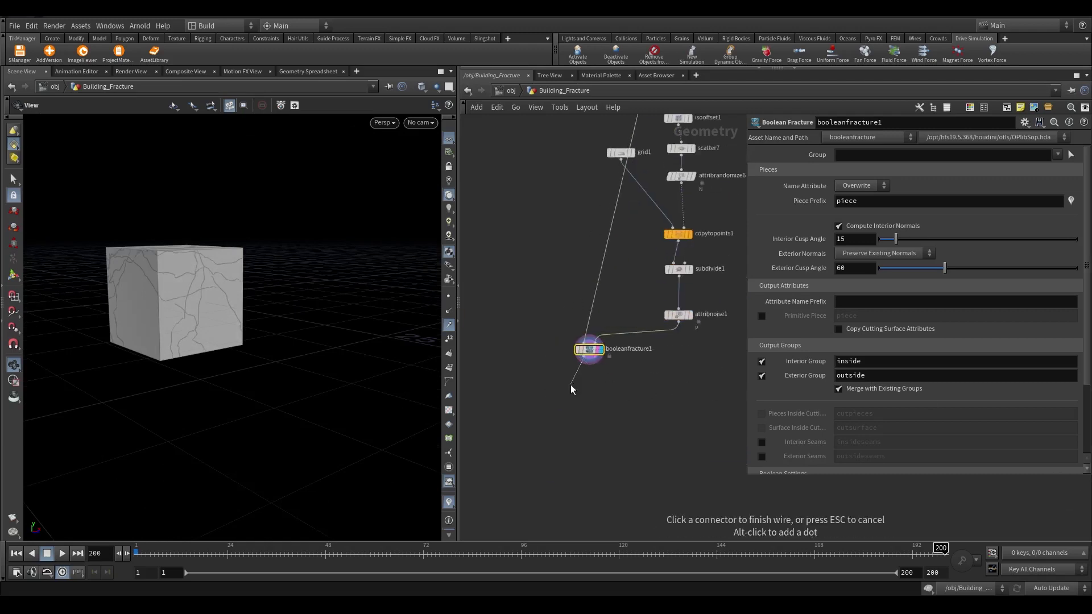
{"action": "key", "text": "Tab"}
{"action": "type", "text": "explo"}
{"action": "key", "text": "Return"}
{"action": "left_click", "coordinate": [589, 394]}
{"action": "scroll", "coordinate": [589, 395], "scroll_direction": "up", "scroll_amount": 5}
{"action": "left_click", "coordinate": [610, 396]}
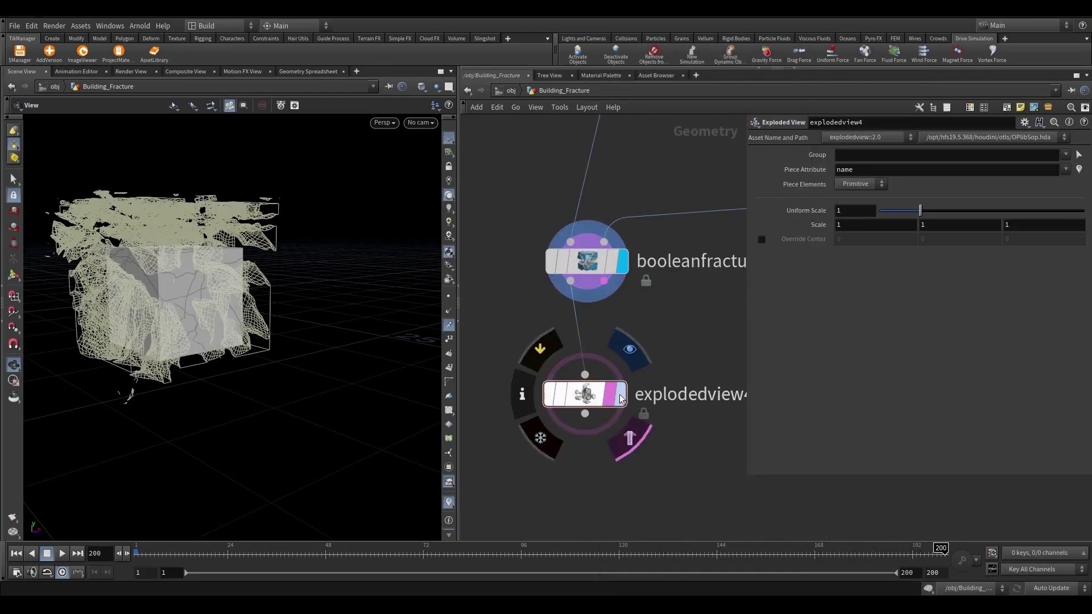
{"action": "left_click_drag", "start_coordinate": [920, 211], "coordinate": [936, 211]}
{"action": "left_click_drag", "start_coordinate": [228, 341], "coordinate": [205, 239]}
Add a Blast node below explodedview4
{"action": "left_click", "coordinate": [585, 413]}
{"action": "left_click", "coordinate": [587, 453]}
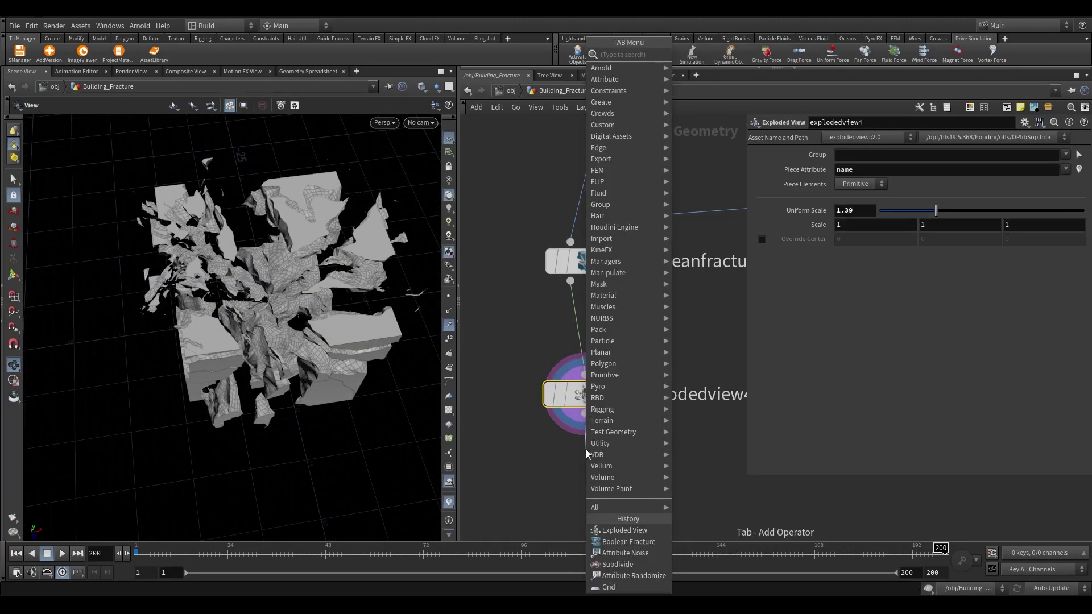
{"action": "type", "text": "blast"}
{"action": "key", "text": "Return"}
{"action": "scroll", "coordinate": [645, 488], "scroll_direction": "up", "scroll_amount": 3}
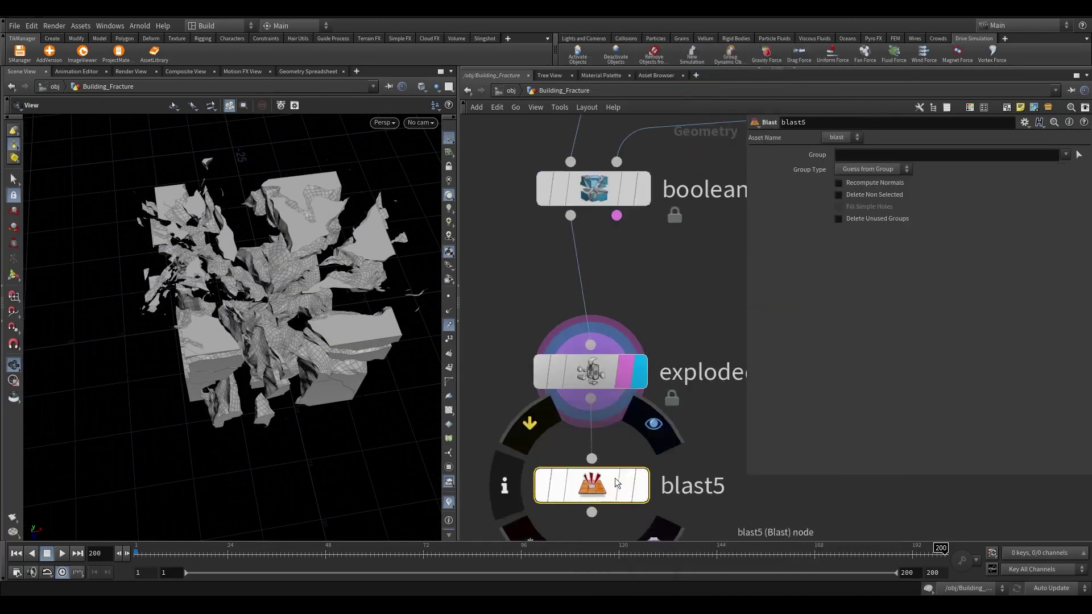
Select several fracture pieces by name in the viewport for blast5's group
{"action": "left_click", "coordinate": [1079, 154]}
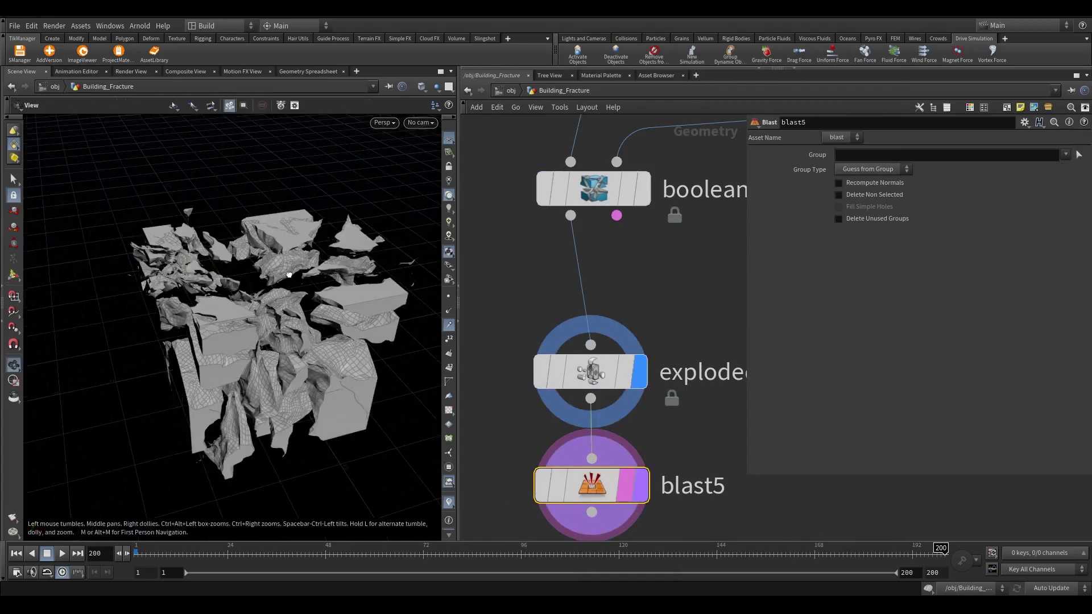
{"action": "key", "text": "9"}
{"action": "left_click", "coordinate": [409, 141]}
{"action": "mouse_move", "coordinate": [489, 346]}
{"action": "left_click", "coordinate": [522, 347]}
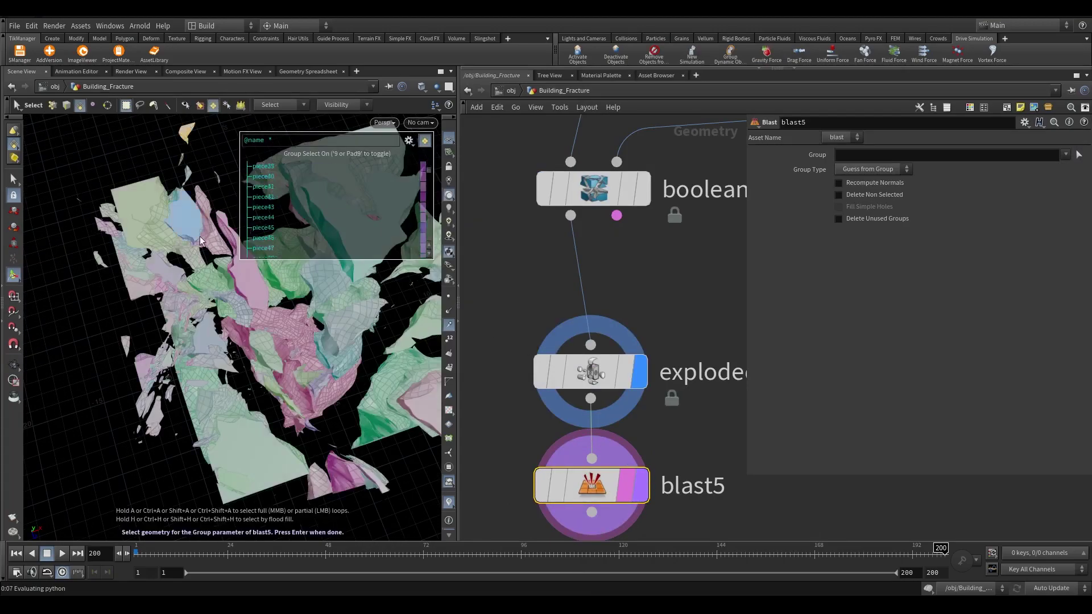
{"action": "left_click_drag", "start_coordinate": [216, 341], "coordinate": [342, 393], "text": "alt"}
{"action": "left_click_drag", "start_coordinate": [171, 284], "coordinate": [370, 455]}
{"action": "key", "text": "Return"}
Enable Delete Non Selected so only the picked pieces remain, then frame them
{"action": "left_click", "coordinate": [838, 195]}
{"action": "middle_click_drag", "start_coordinate": [592, 486], "coordinate": [720, 419]}
{"action": "key", "text": "g"}
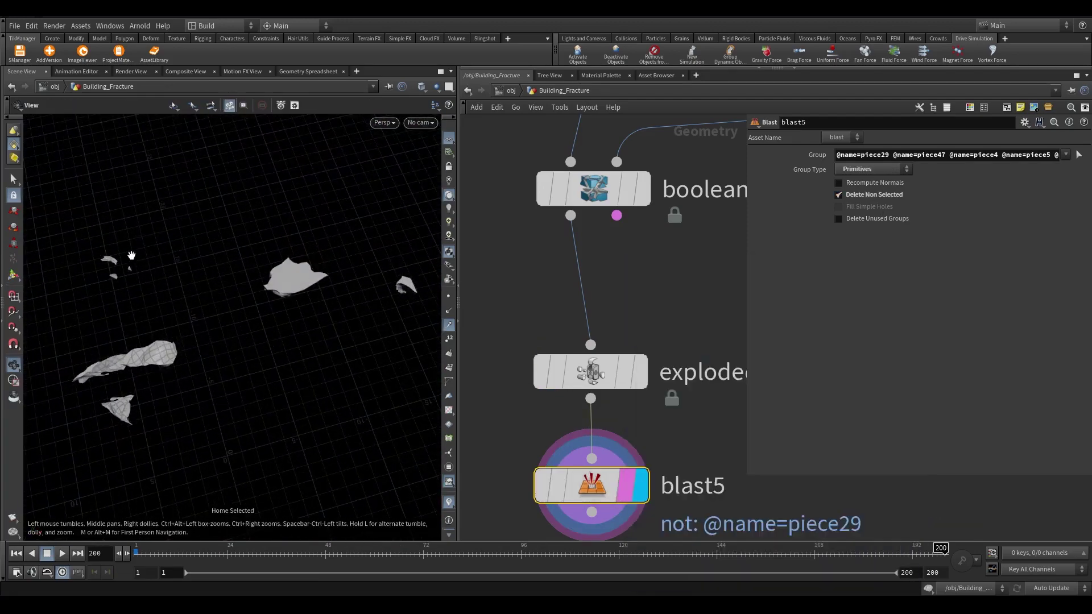
{"action": "key", "text": "Return"}
{"action": "left_click_drag", "start_coordinate": [193, 362], "coordinate": [142, 330]}
Add pack1 below blast5 using the name attribute and transferring name
{"action": "key", "text": "Return"}
{"action": "scroll", "coordinate": [644, 412], "scroll_direction": "down", "scroll_amount": 3}
{"action": "key", "text": "Tab"}
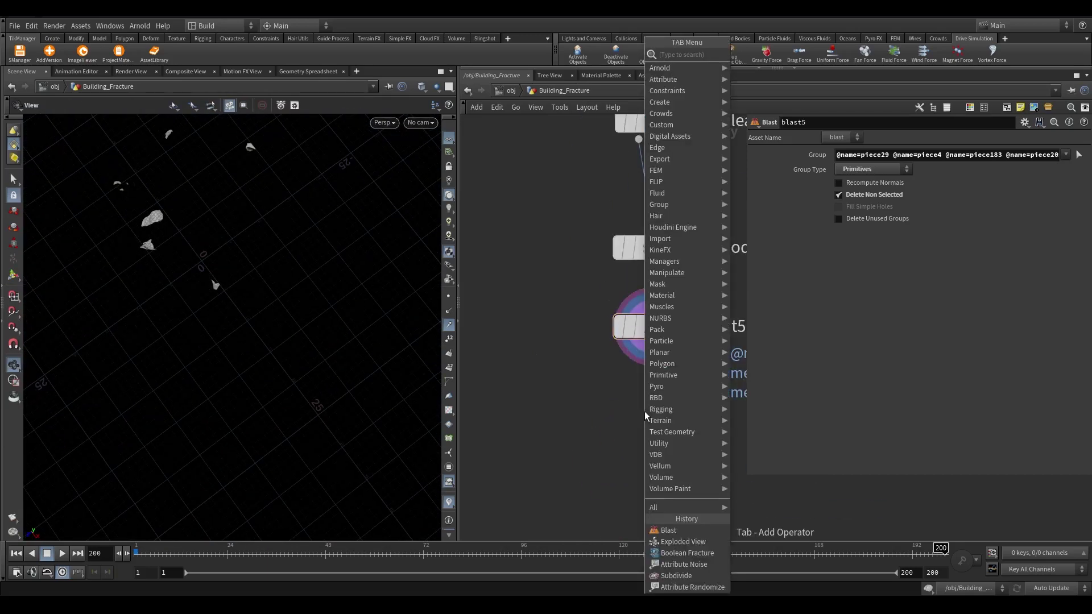
{"action": "key", "text": "Return"}
{"action": "left_click", "coordinate": [651, 420]}
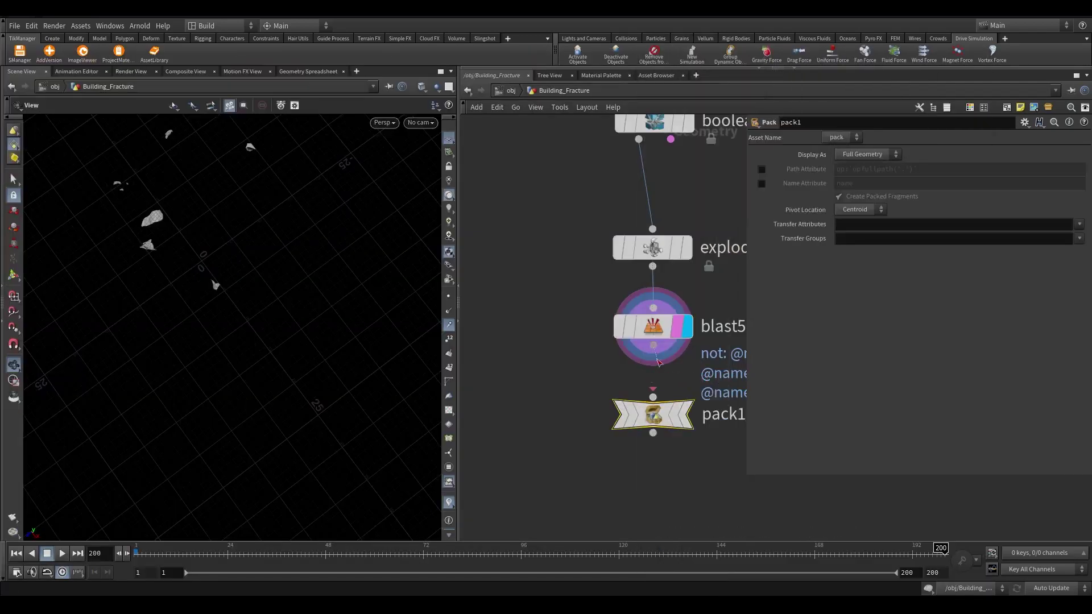
{"action": "left_click", "coordinate": [762, 183]}
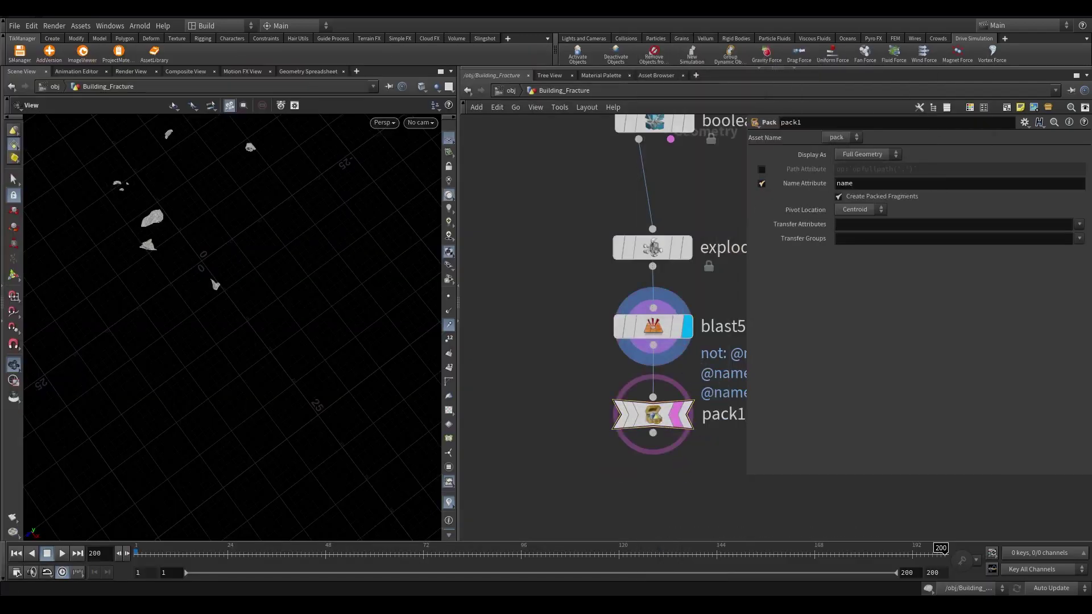
{"action": "left_click", "coordinate": [1079, 224]}
{"action": "left_click", "coordinate": [1068, 244]}
{"action": "middle_click_drag", "start_coordinate": [678, 431], "coordinate": [660, 309]}
Add pointwrangle1 below pack1 with the code @P = {0,0,0};
{"action": "key", "text": "Tab"}
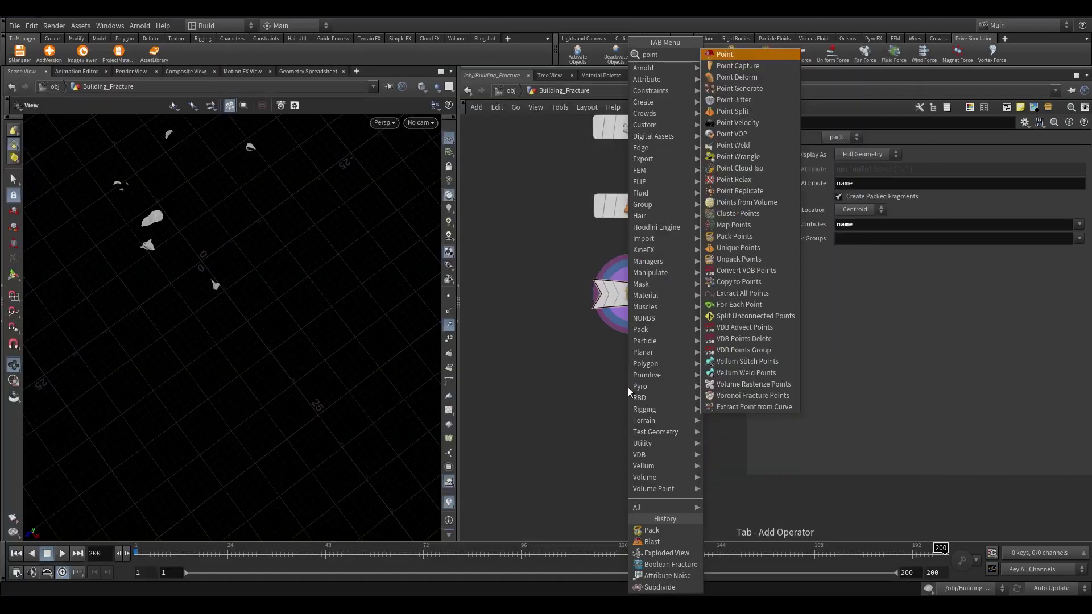
{"action": "type", "text": "point wrangle"}
{"action": "key", "text": "Return"}
{"action": "left_click", "coordinate": [629, 392]}
{"action": "left_click", "coordinate": [843, 228]}
{"action": "type", "text": "@"}
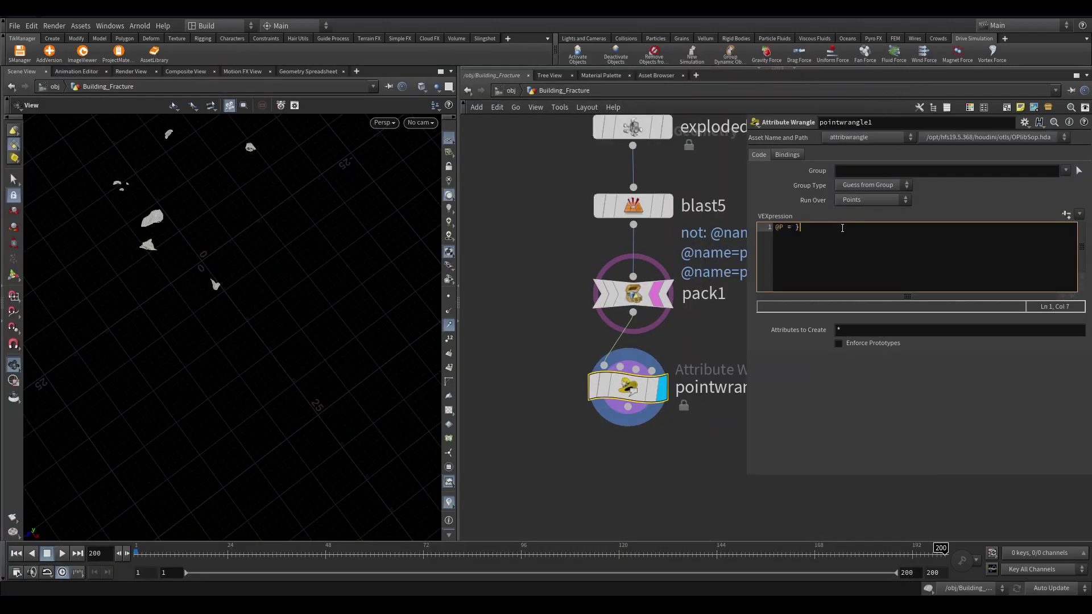
{"action": "type", "text": "P = {0,0,0};"}
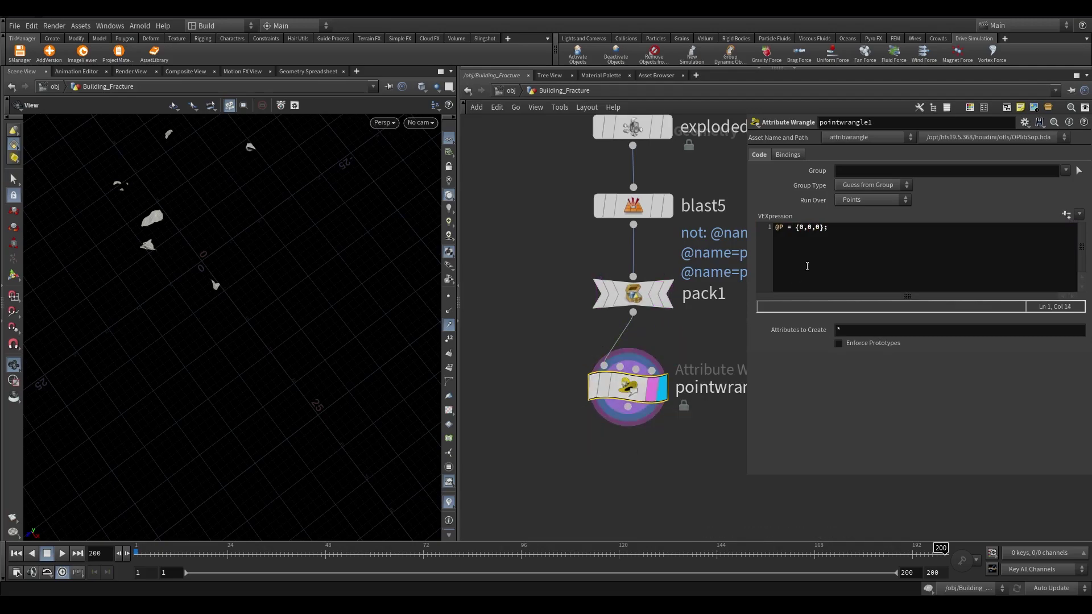
{"action": "left_click_drag", "start_coordinate": [237, 312], "coordinate": [423, 301]}
{"action": "left_click_drag", "start_coordinate": [289, 299], "coordinate": [284, 267]}
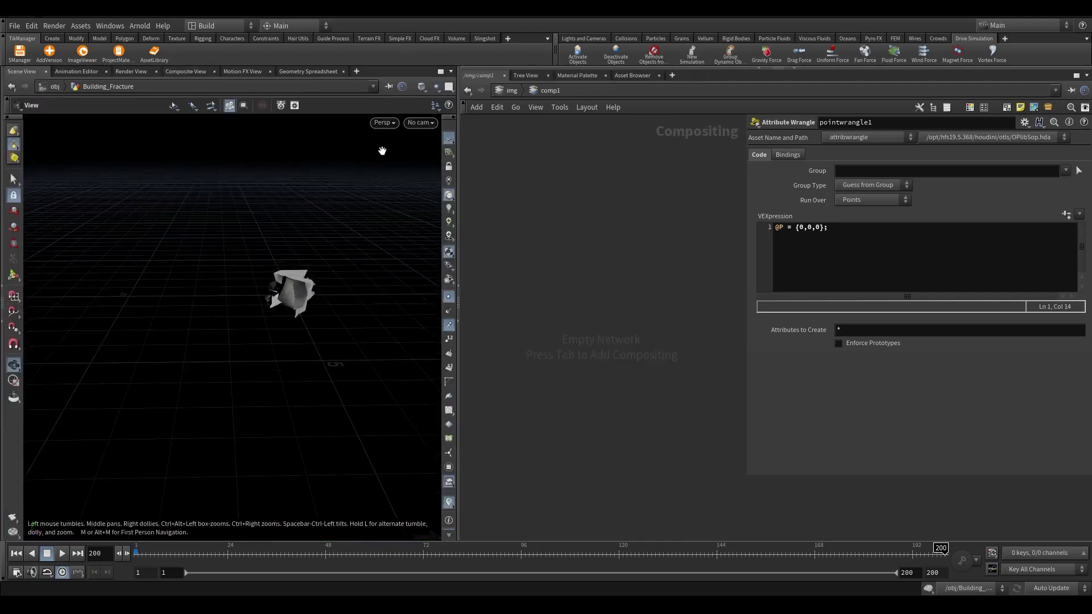
{"action": "left_click_drag", "start_coordinate": [302, 282], "coordinate": [336, 233]}
{"action": "scroll", "coordinate": [734, 414], "scroll_direction": "down", "scroll_amount": 2}
Insert a For-Each Named Primitive loop below pointwrangle1
{"action": "scroll", "coordinate": [651, 305], "scroll_direction": "up", "scroll_amount": 2}
{"action": "left_click_drag", "start_coordinate": [604, 258], "coordinate": [609, 373]}
{"action": "type", "text": "for eac"}
{"action": "key", "text": "Down"}
{"action": "key", "text": "Down"}
{"action": "key", "text": "Down"}
Place a Transform node (transform1) inside the loop and display its output
{"action": "key", "text": "Down"}
{"action": "key", "text": "Return"}
{"action": "middle_click_drag", "start_coordinate": [641, 462], "coordinate": [641, 326]}
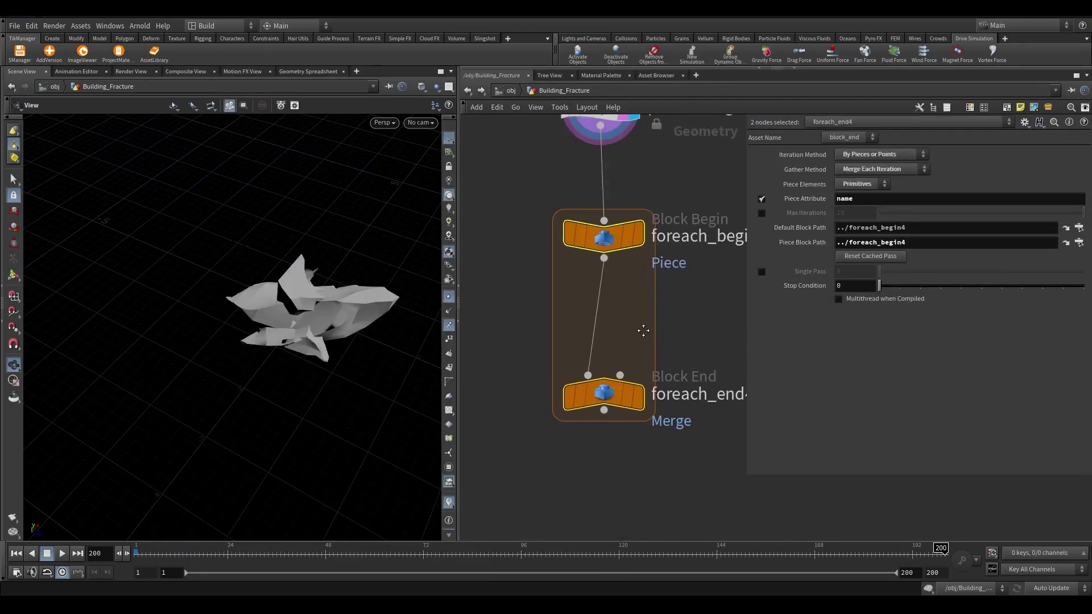
{"action": "left_click_drag", "start_coordinate": [604, 391], "coordinate": [605, 495]}
{"action": "key", "text": "Tab"}
{"action": "type", "text": "tr"}
{"action": "key", "text": "Down"}
{"action": "key", "text": "Down"}
{"action": "key", "text": "Return"}
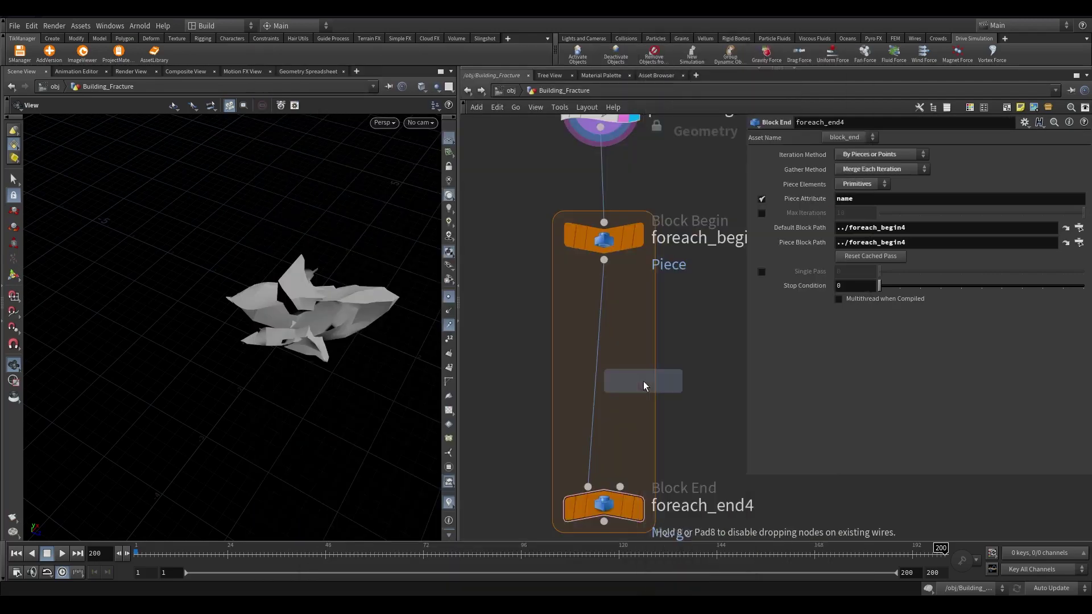
{"action": "left_click", "coordinate": [644, 382]}
{"action": "scroll", "coordinate": [643, 382], "scroll_direction": "up", "scroll_amount": 3}
{"action": "left_click", "coordinate": [635, 358]}
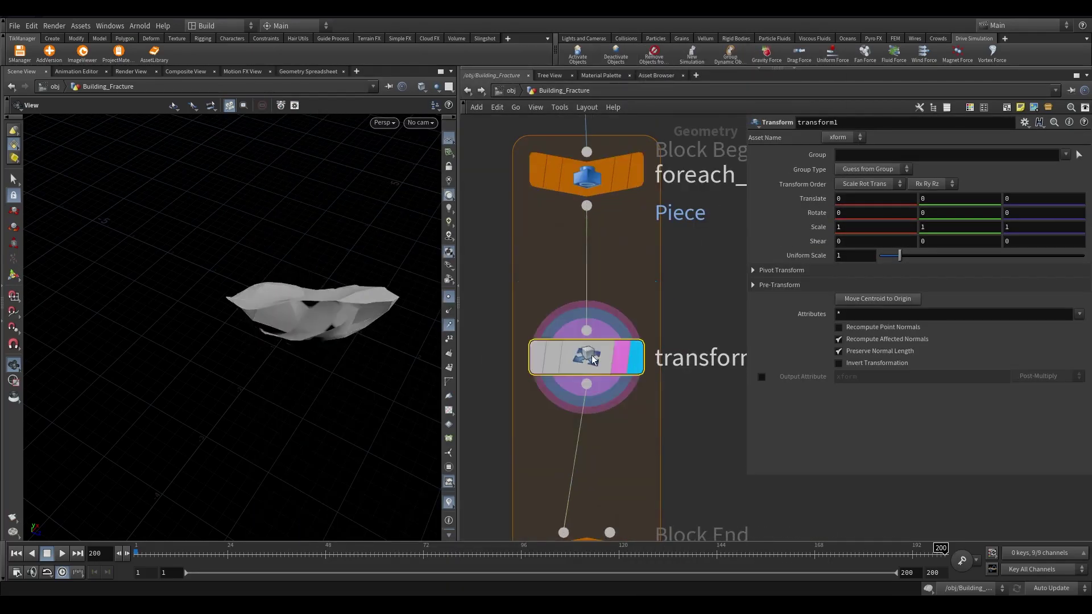
{"action": "left_click_drag", "start_coordinate": [318, 279], "coordinate": [342, 280]}
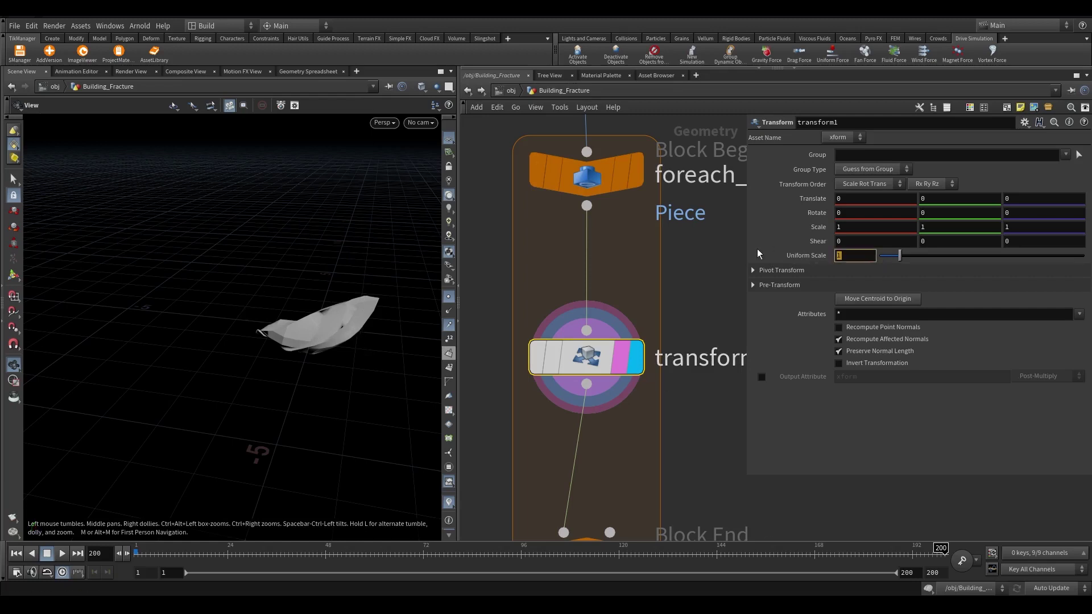
Set transform1's Uniform Scale to 1/ max(max(bbox(0,D_XSIZE),bbox(0,D_YSIZE)), bbox(0,D_ZSIZE))
{"action": "type", "text": "1/ max("}
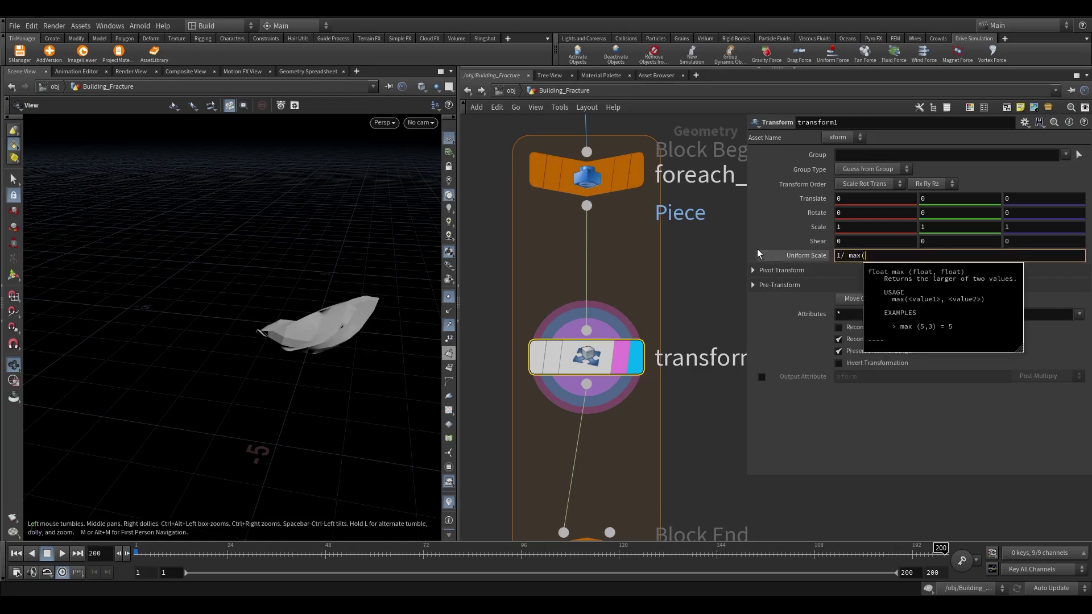
{"action": "type", "text": "max(bbox("}
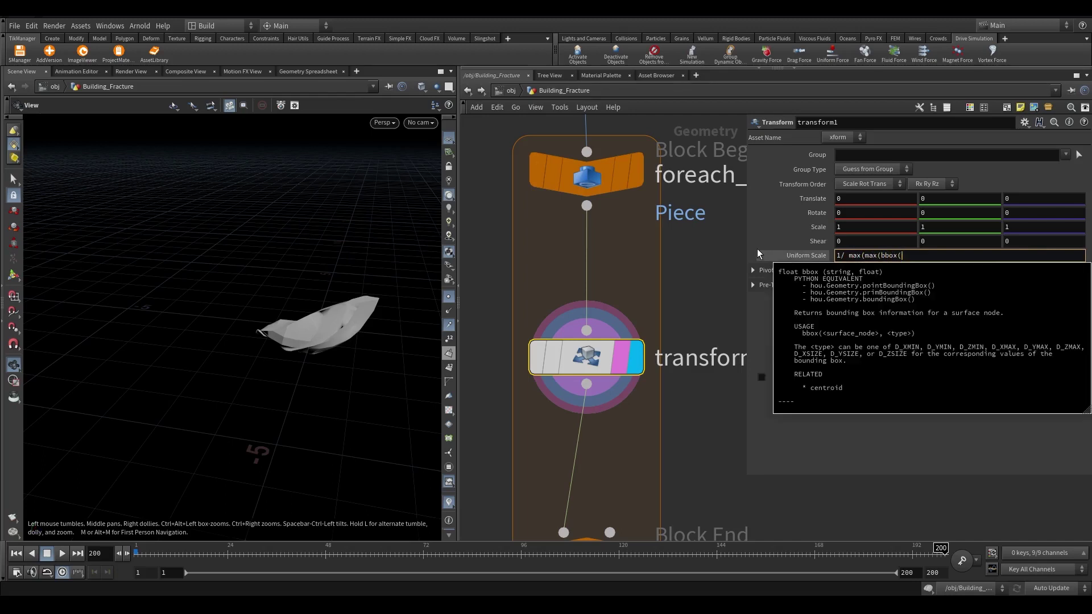
{"action": "type", "text": "0,D_"}
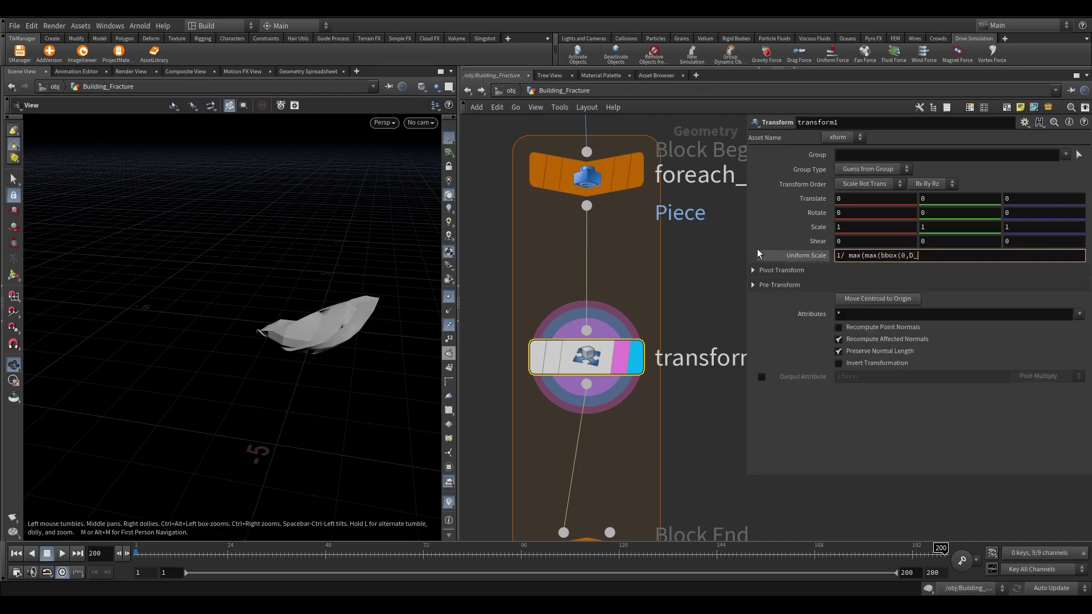
{"action": "type", "text": "SIZE"}
{"action": "key", "text": "Left"}
{"action": "key", "text": "Left"}
{"action": "key", "text": "Left"}
{"action": "key", "text": "Left"}
{"action": "key", "text": "Left"}
{"action": "key", "text": "Left"}
{"action": "type", "text": "0"}
{"action": "key", "text": "Right"}
{"action": "key", "text": "Right"}
{"action": "type", "text": "X"}
{"action": "key", "text": "Left"}
{"action": "key", "text": "Left"}
{"action": "key", "text": "Left"}
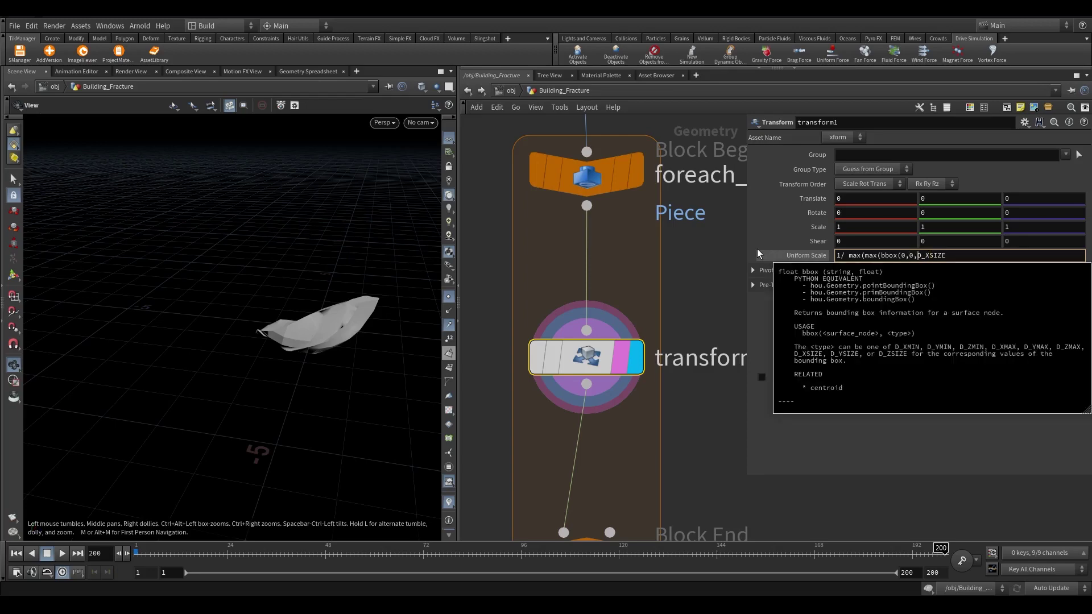
{"action": "key", "text": "BackSpace"}
{"action": "key", "text": "End"}
{"action": "type", "text": "),"}
{"action": "left_click", "coordinate": [904, 257]}
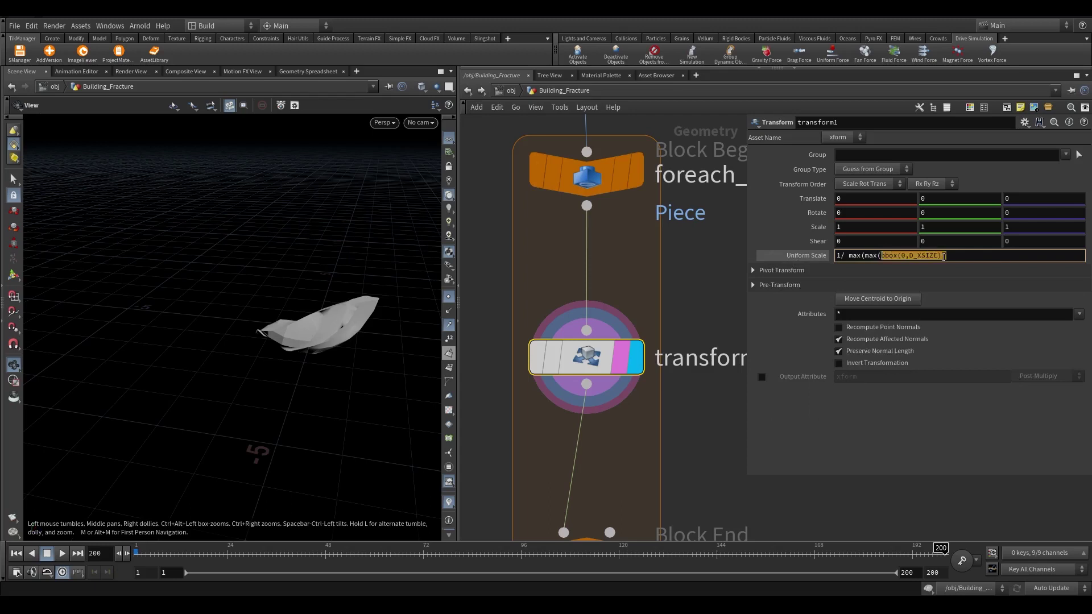
{"action": "type", "text": "YSIZE"}
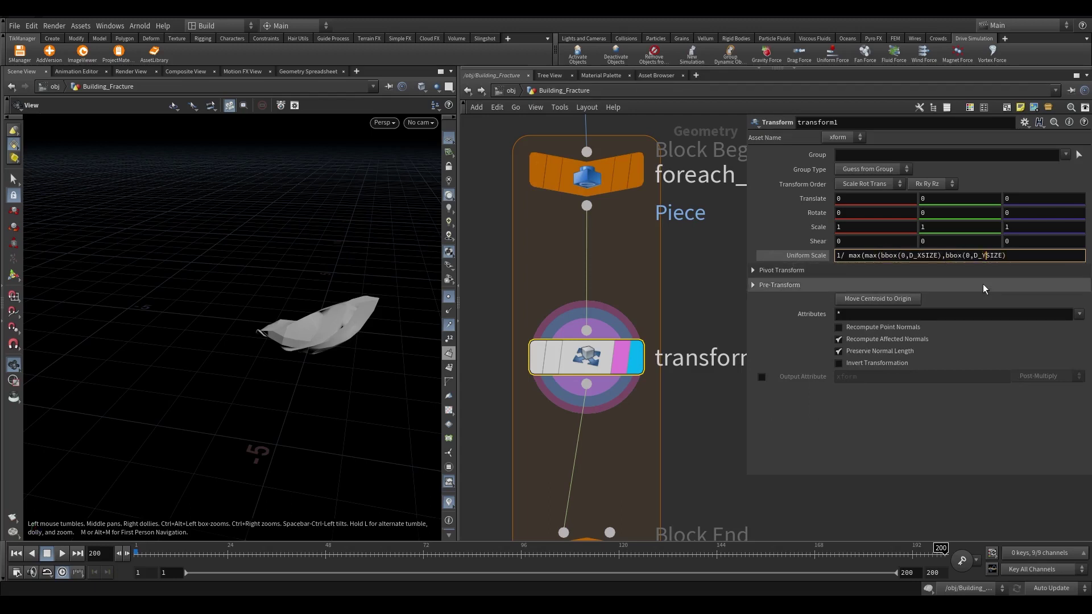
{"action": "left_click", "coordinate": [1016, 255]}
{"action": "type", "text": ")"}
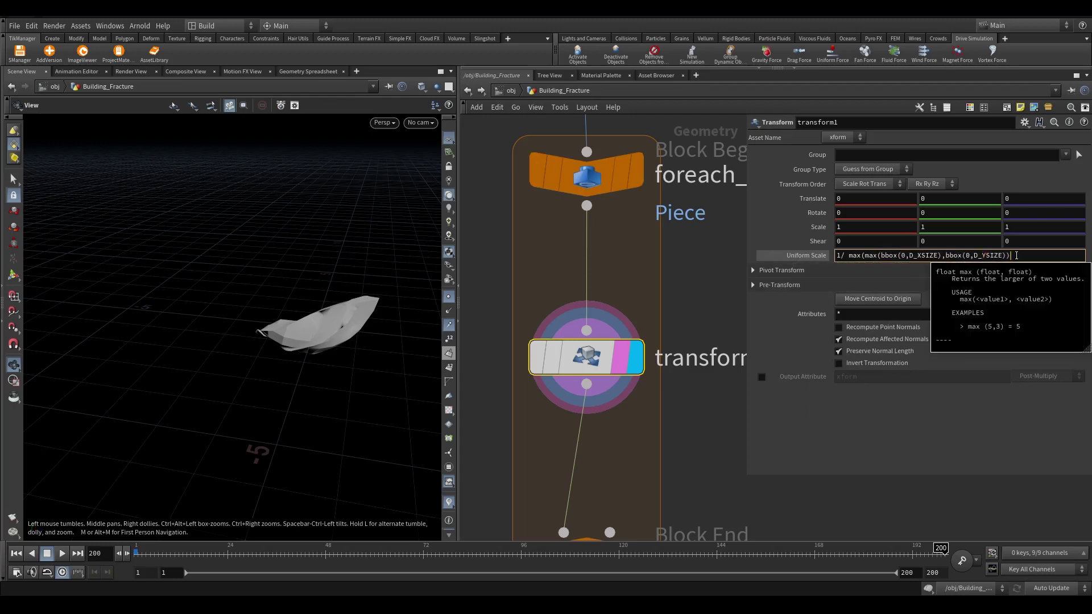
{"action": "type", "text": ", bbox(0,D_ZSIZE)"}
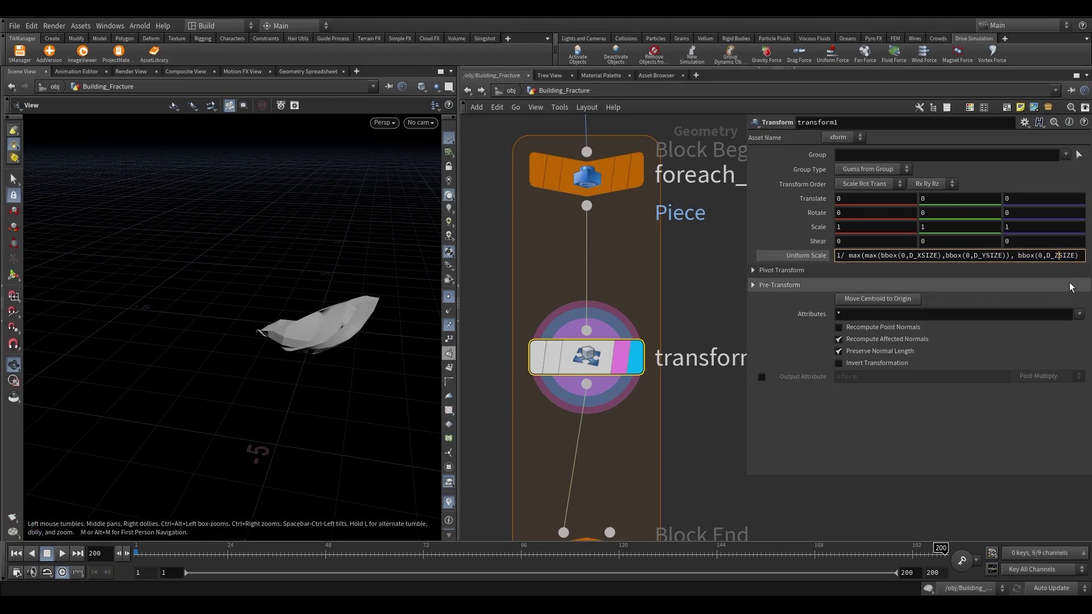
{"action": "key", "text": "Return"}
{"action": "type", "text": ")"}
{"action": "key", "text": "Return"}
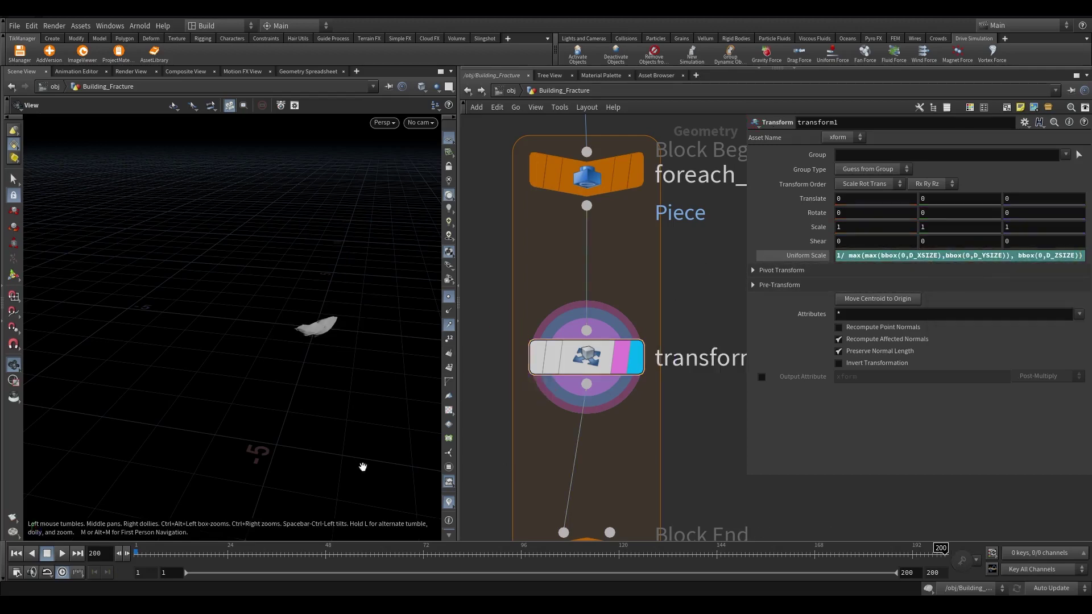
{"action": "left_click_drag", "start_coordinate": [322, 341], "coordinate": [342, 318]}
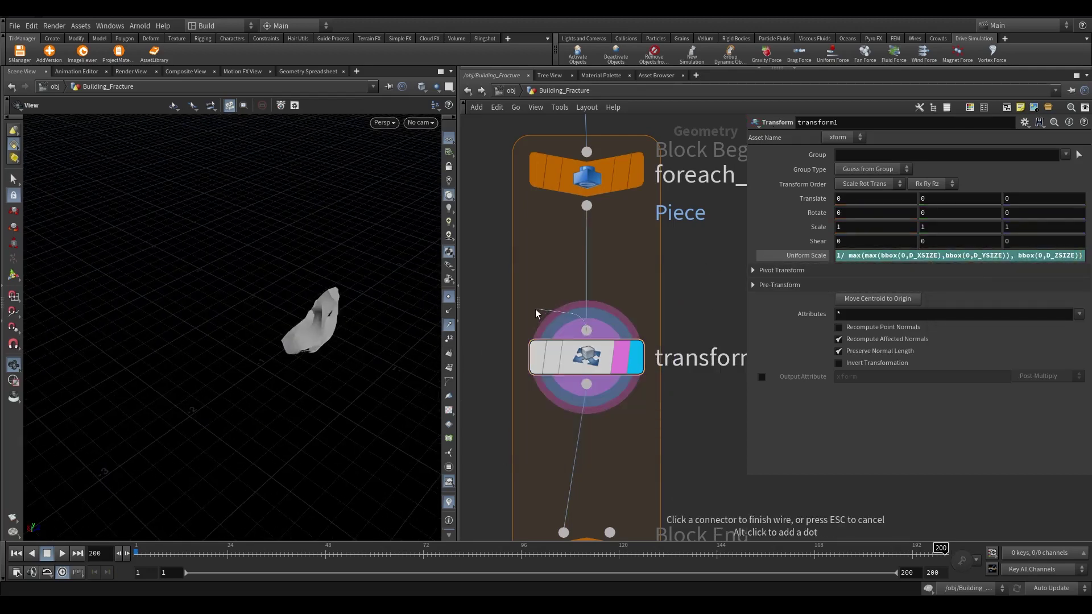
Display foreach_end4's output and inspect the fractured pieces, briefly previewing pointwrangle1
{"action": "mouse_move", "coordinate": [548, 362]}
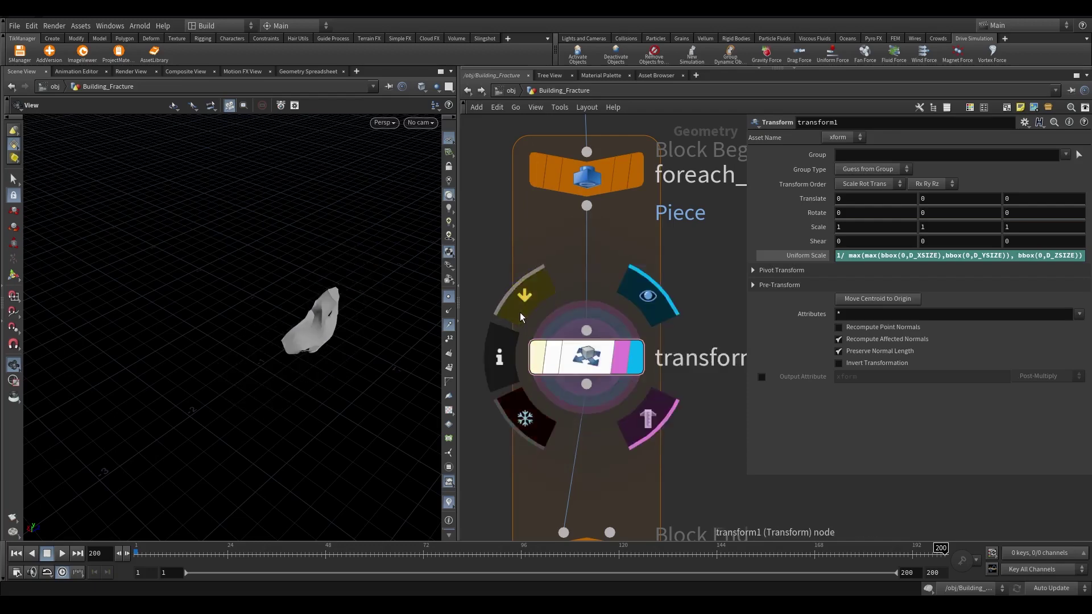
{"action": "mouse_move", "coordinate": [284, 341]}
{"action": "left_mouse_down"}
{"action": "mouse_move", "coordinate": [248, 352]}
{"action": "mouse_move", "coordinate": [268, 341]}
{"action": "left_mouse_up"}
{"action": "scroll", "coordinate": [586, 256], "scroll_direction": "down", "scroll_amount": 3}
{"action": "scroll", "coordinate": [650, 415], "scroll_direction": "up", "scroll_amount": 3}
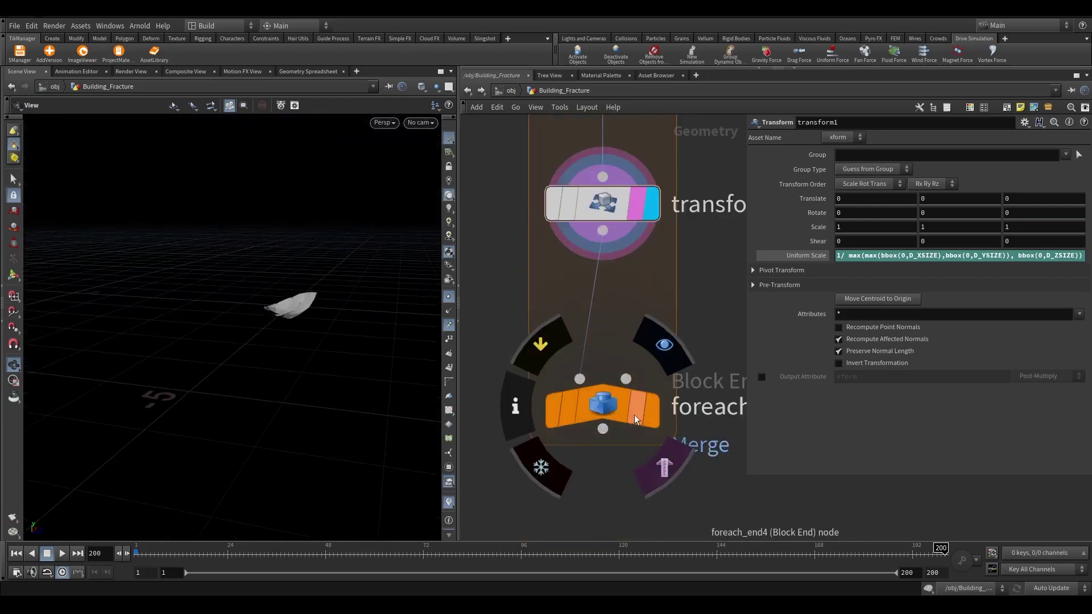
{"action": "left_click", "coordinate": [631, 411]}
{"action": "left_click_drag", "start_coordinate": [319, 307], "coordinate": [352, 295]}
{"action": "scroll", "coordinate": [614, 285], "scroll_direction": "down", "scroll_amount": 2}
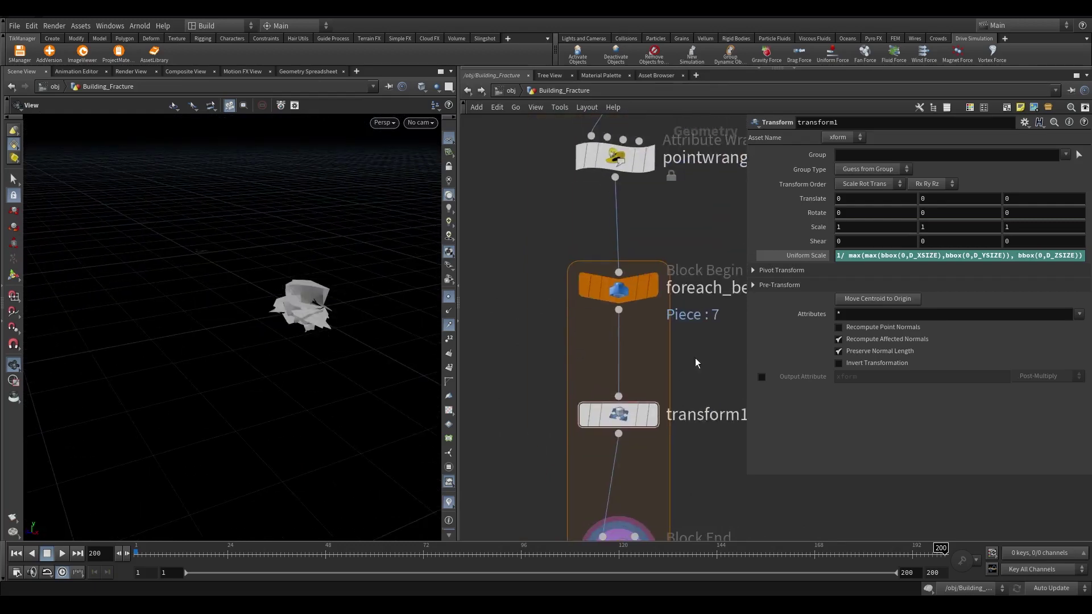
{"action": "left_click", "coordinate": [635, 165]}
{"action": "left_click", "coordinate": [636, 165]}
{"action": "scroll", "coordinate": [614, 256], "scroll_direction": "down", "scroll_amount": 2}
{"action": "scroll", "coordinate": [569, 279], "scroll_direction": "up", "scroll_amount": 2}
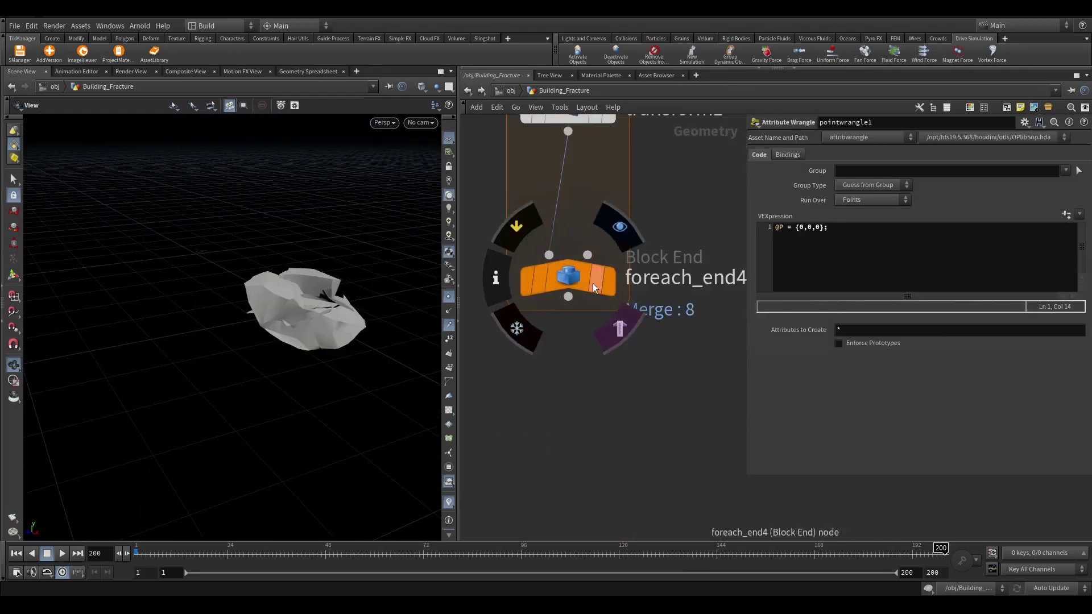
{"action": "left_click", "coordinate": [593, 287]}
{"action": "scroll", "coordinate": [593, 301], "scroll_direction": "up", "scroll_amount": 1}
Add a File Cache below foreach_end4 named INSTANCE_PIECES
{"action": "left_click", "coordinate": [575, 398]}
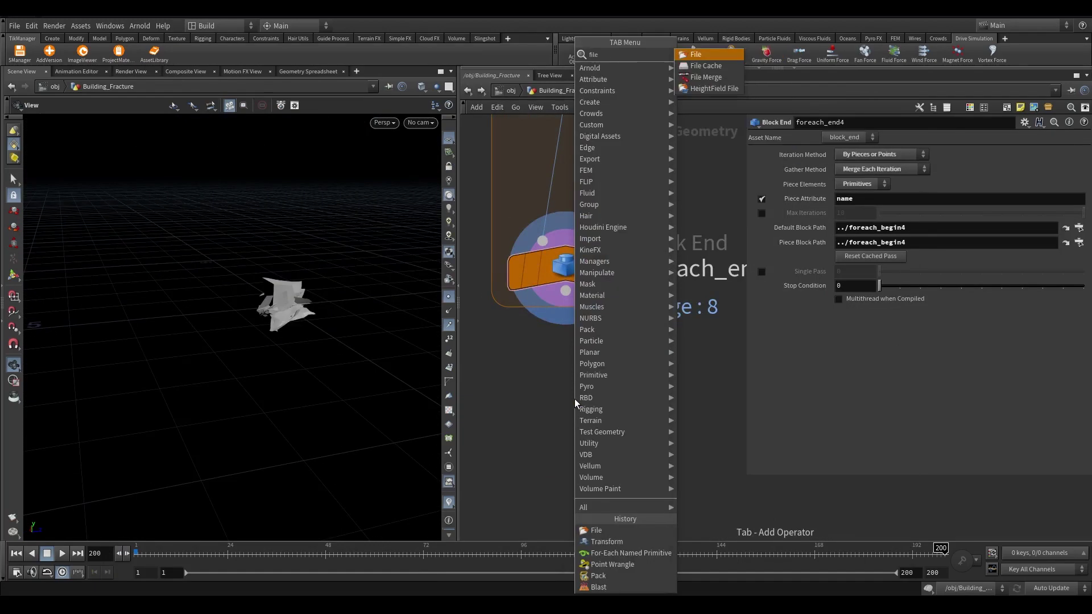
{"action": "left_click", "coordinate": [572, 388]}
{"action": "key", "text": "BackSpace"}
{"action": "type", "text": "INSTANCE_PIECES"}
{"action": "key", "text": "Return"}
{"action": "scroll", "coordinate": [529, 421], "scroll_direction": "down", "scroll_amount": 1}
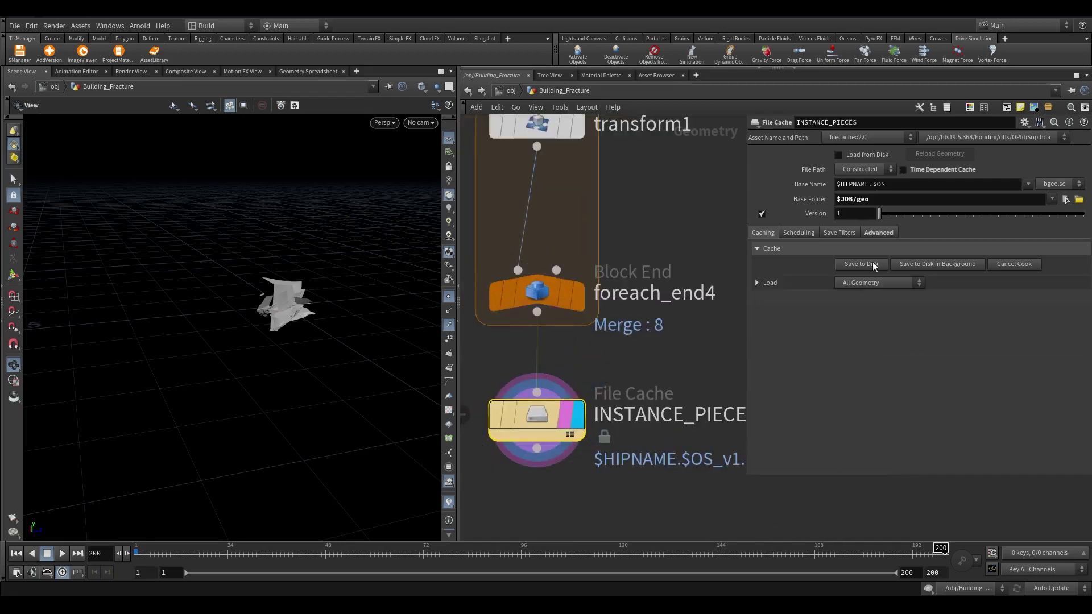
Add a Connectivity node below the cache, set to Primitive with a String attribute type
{"action": "scroll", "coordinate": [653, 358], "scroll_direction": "down", "scroll_amount": 2}
{"action": "left_click", "coordinate": [592, 362]}
{"action": "left_click", "coordinate": [590, 418]}
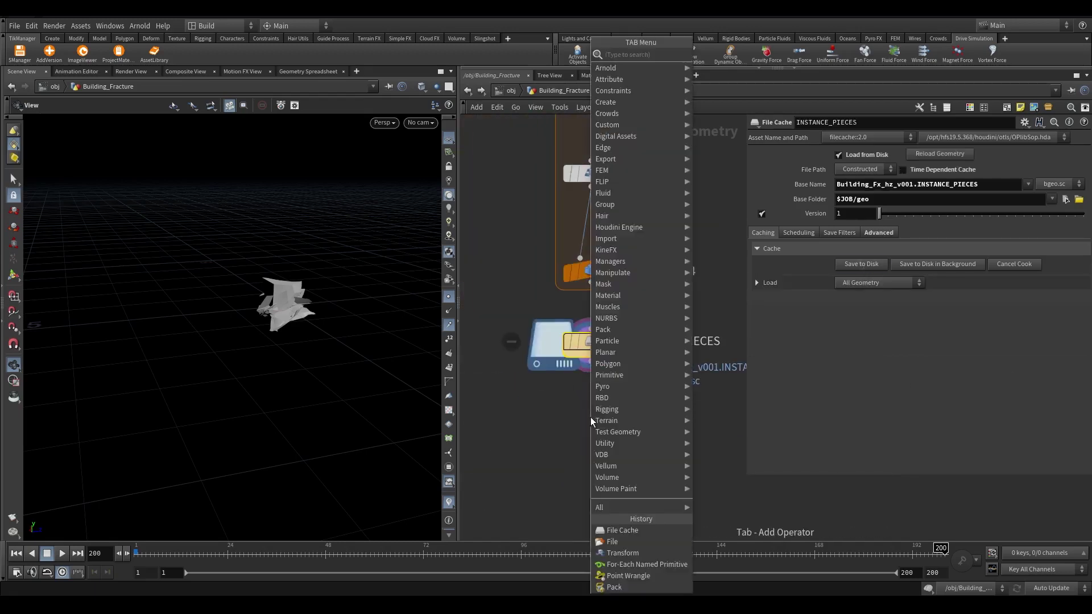
{"action": "type", "text": "connect"}
{"action": "key", "text": "Return"}
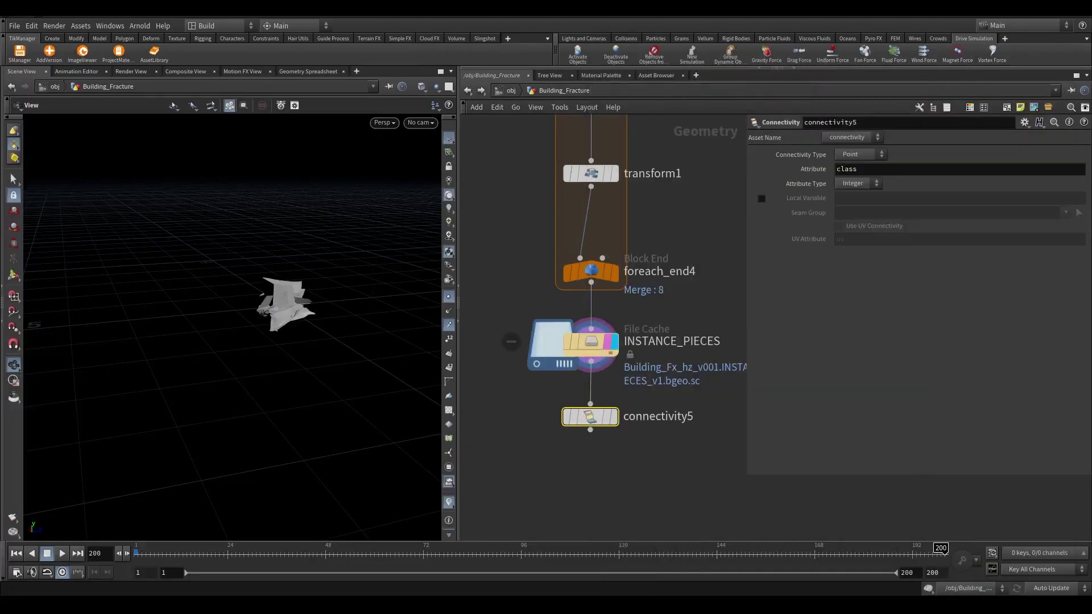
{"action": "scroll", "coordinate": [575, 416], "scroll_direction": "up", "scroll_amount": 2}
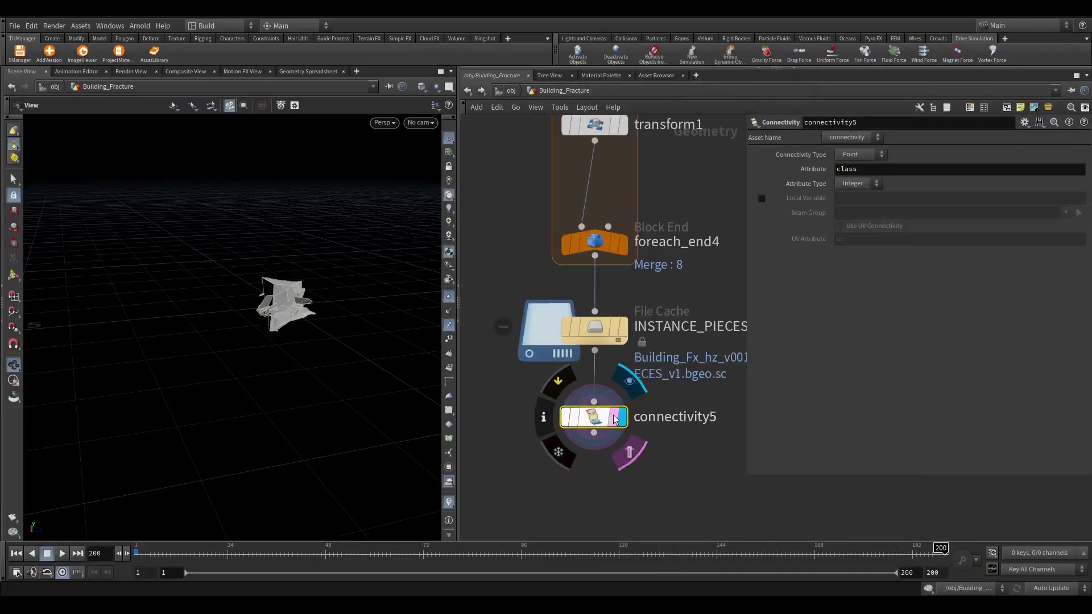
{"action": "left_click", "coordinate": [848, 169]}
{"action": "left_click", "coordinate": [861, 154]}
{"action": "left_click", "coordinate": [856, 165]}
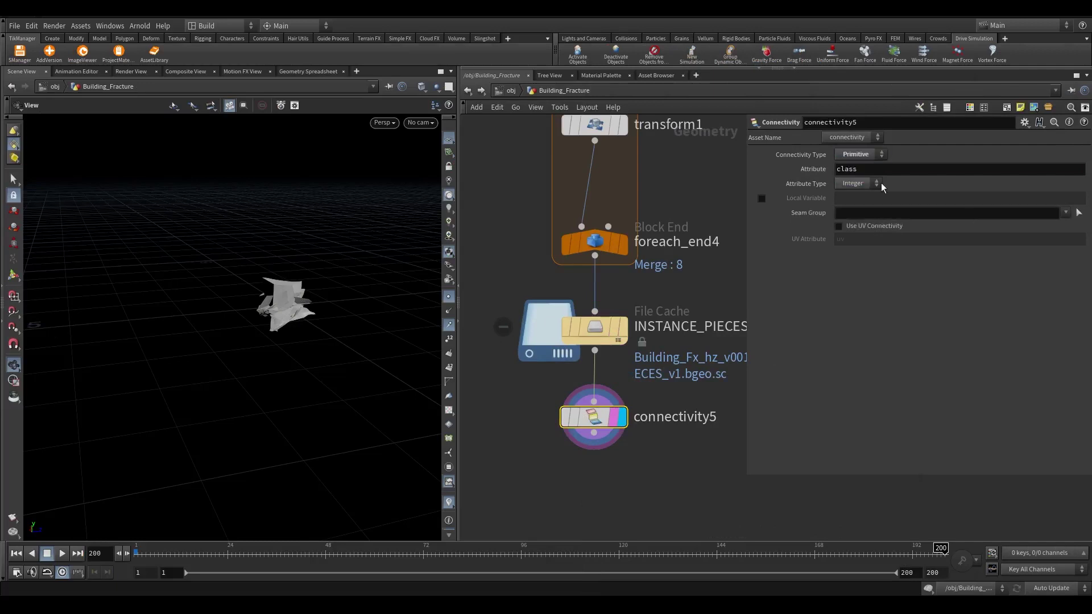
{"action": "left_click", "coordinate": [859, 183]}
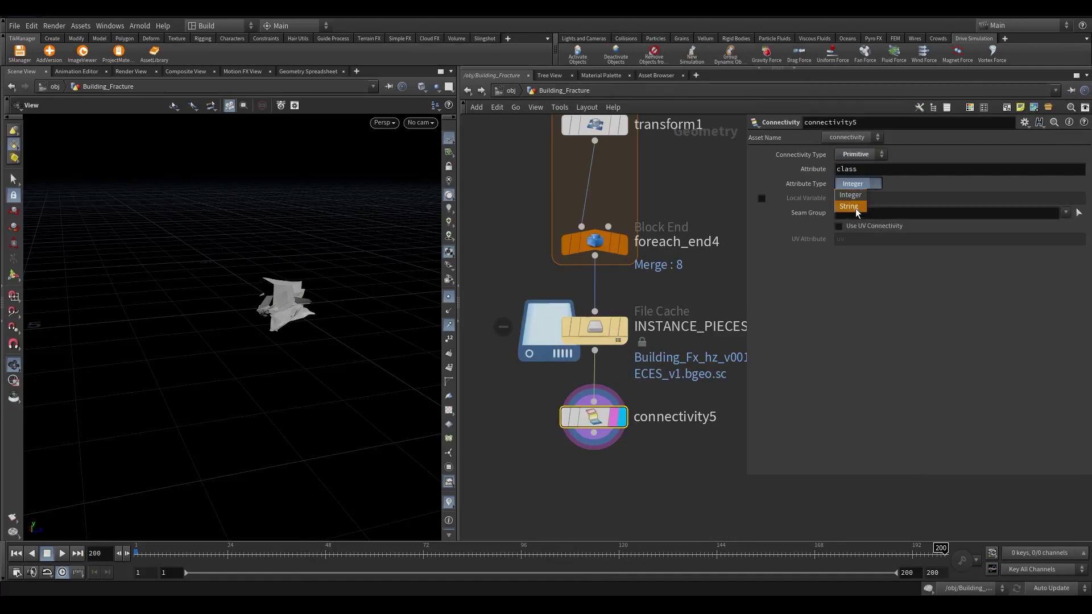
{"action": "left_click", "coordinate": [856, 209]}
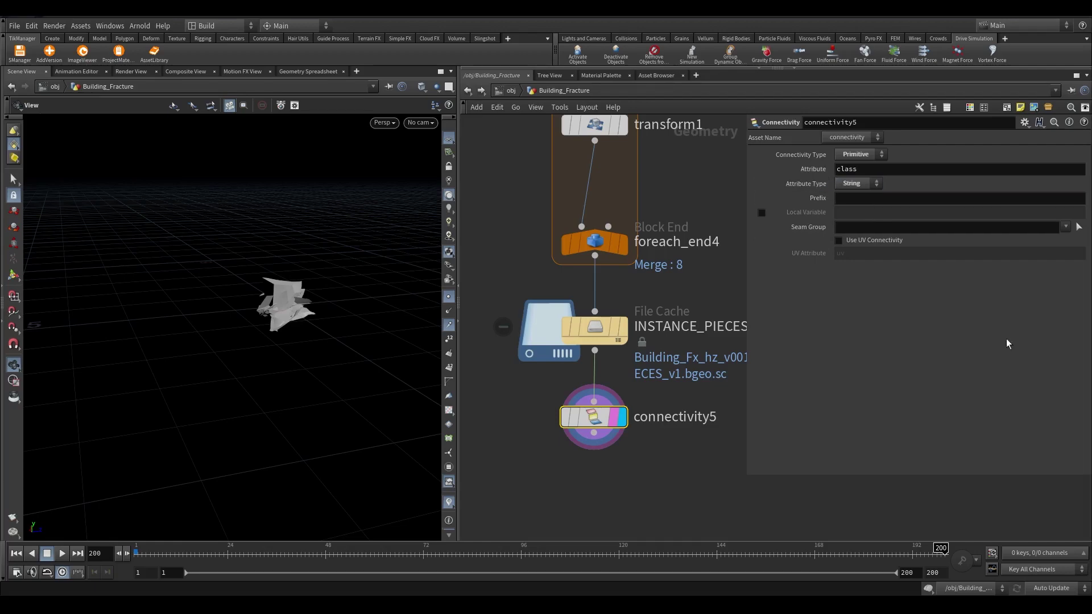
Add an Assemble node after connectivity5 with Output Prefix debri
{"action": "key", "text": "Tab"}
{"action": "type", "text": "assemble"}
{"action": "key", "text": "Return"}
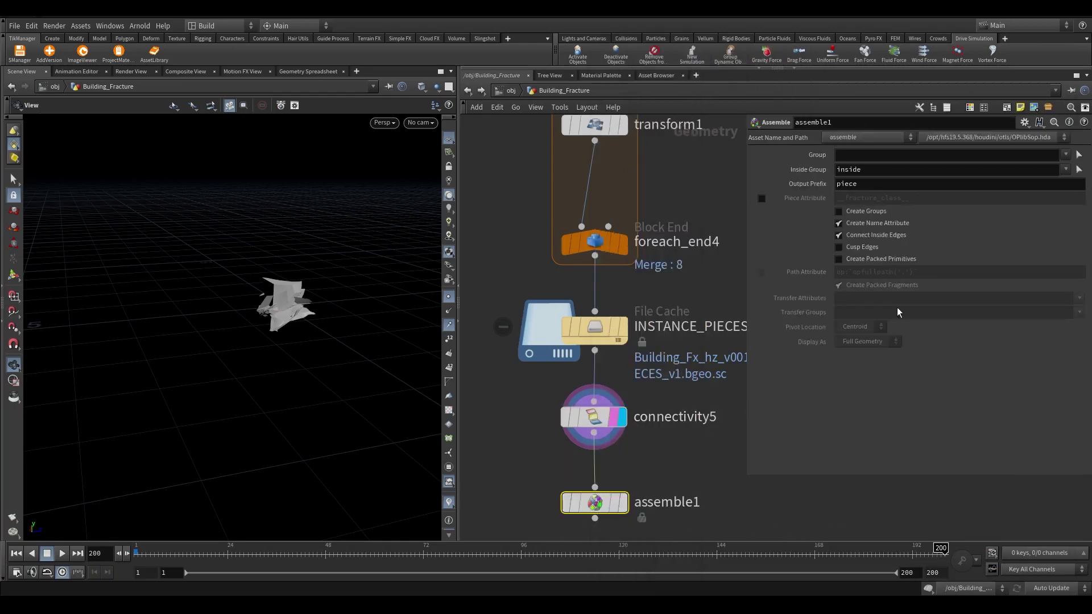
{"action": "double_click", "coordinate": [856, 186]}
{"action": "type", "text": "debri"}
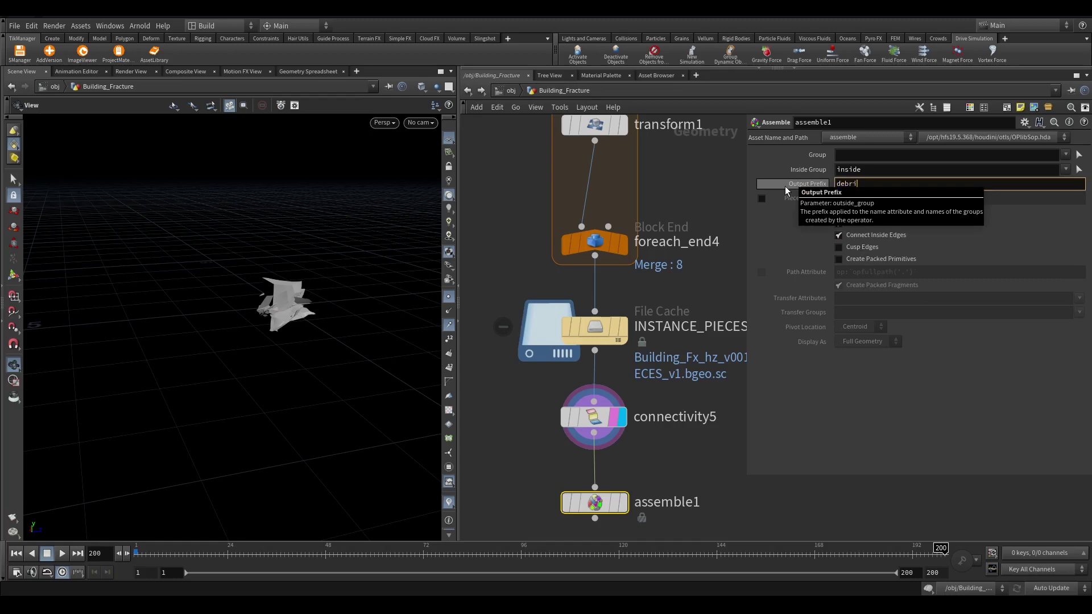
{"action": "middle_click_drag", "start_coordinate": [578, 522], "coordinate": [569, 427]}
{"action": "scroll", "coordinate": [569, 426], "scroll_direction": "up", "scroll_amount": 3}
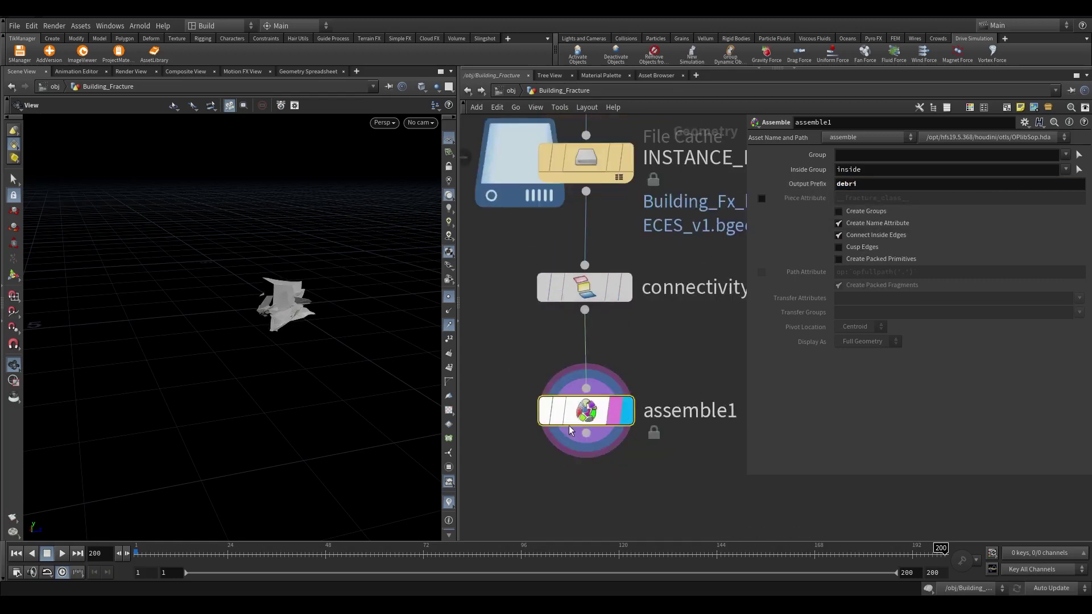
Show assemble1's primitive attributes in the Geometry Spreadsheet: class 0–7, names debri0–debri7
{"action": "left_click", "coordinate": [304, 72]}
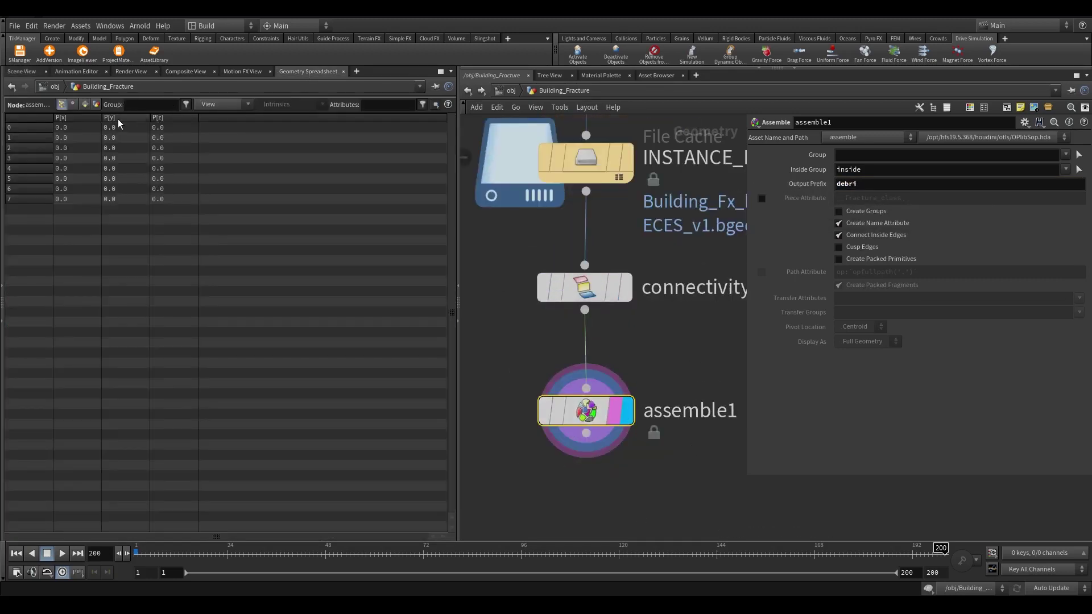
{"action": "left_click", "coordinate": [84, 105]}
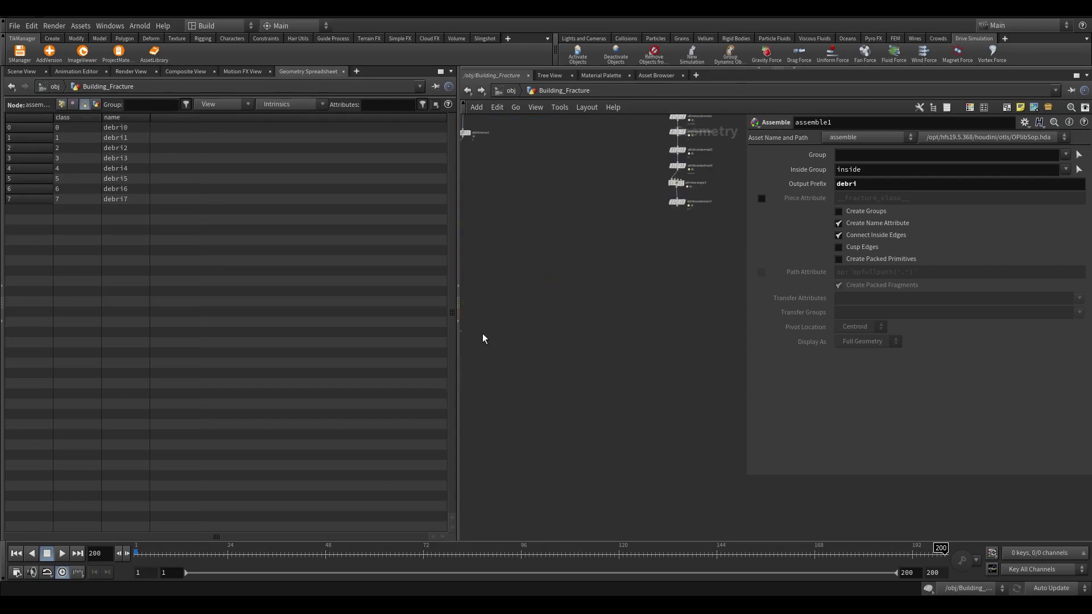
Set attribrandomize5 to randomize class with a Custom Discrete distribution of String values
{"action": "left_click", "coordinate": [21, 71]}
{"action": "scroll", "coordinate": [669, 357], "scroll_direction": "up", "scroll_amount": 2}
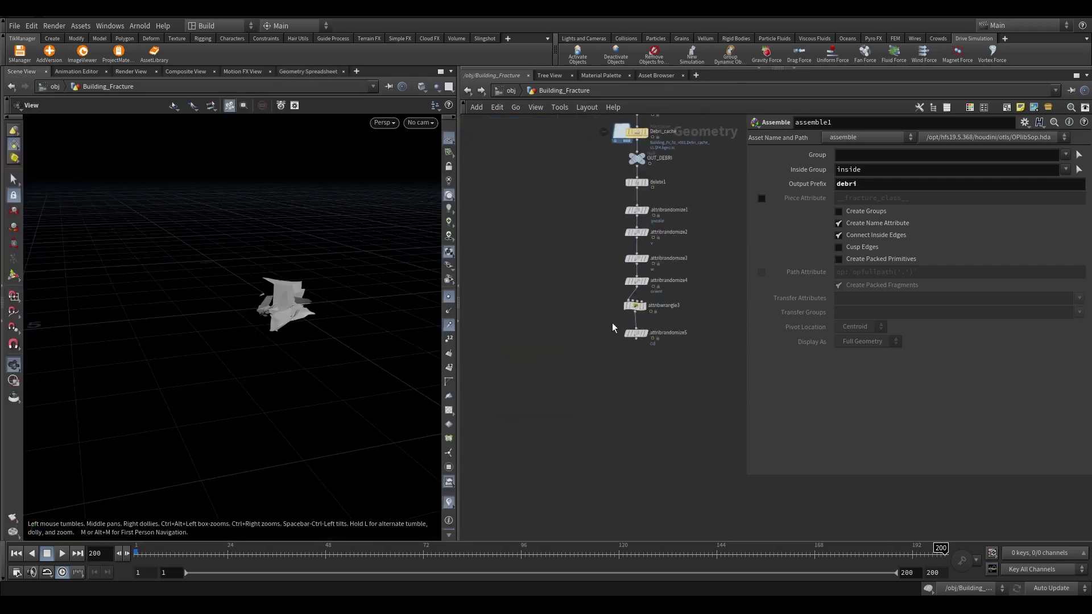
{"action": "left_click", "coordinate": [636, 333]}
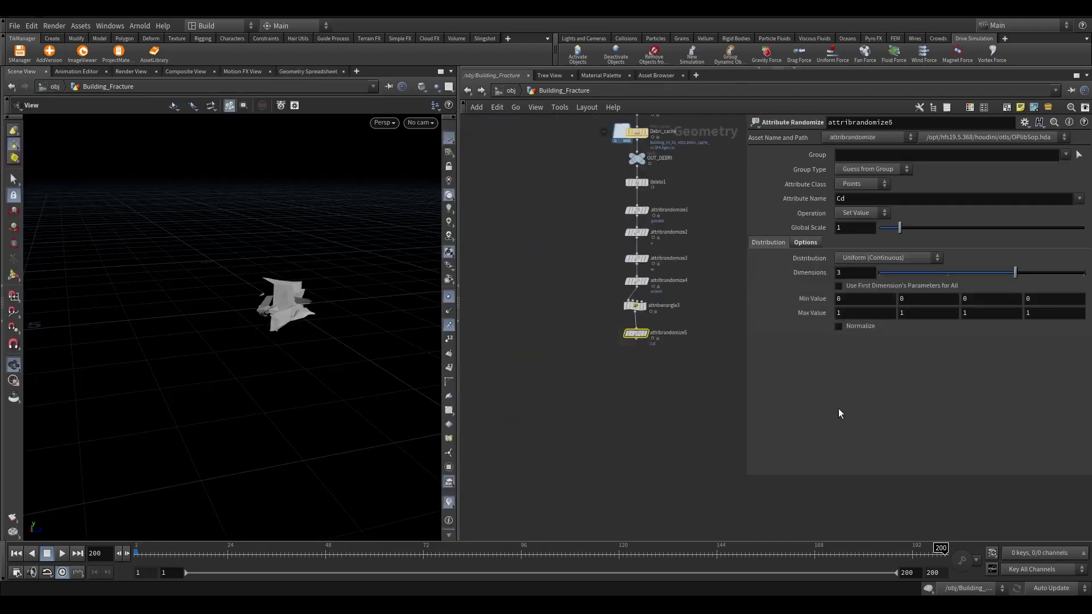
{"action": "left_click", "coordinate": [772, 200]}
{"action": "left_click", "coordinate": [856, 220]}
{"action": "left_click", "coordinate": [844, 256]}
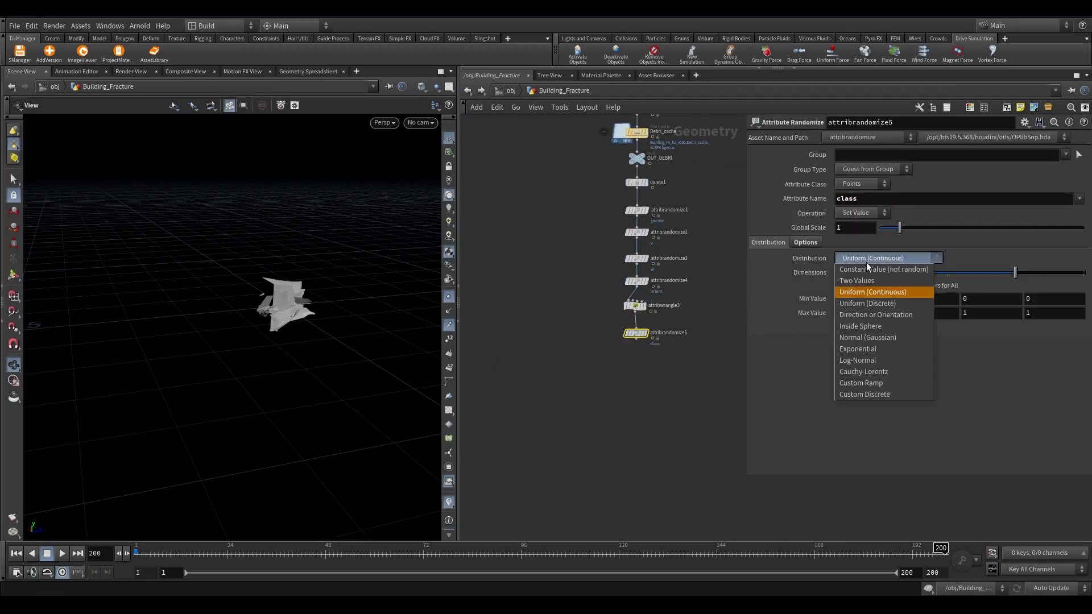
{"action": "left_click", "coordinate": [868, 392]}
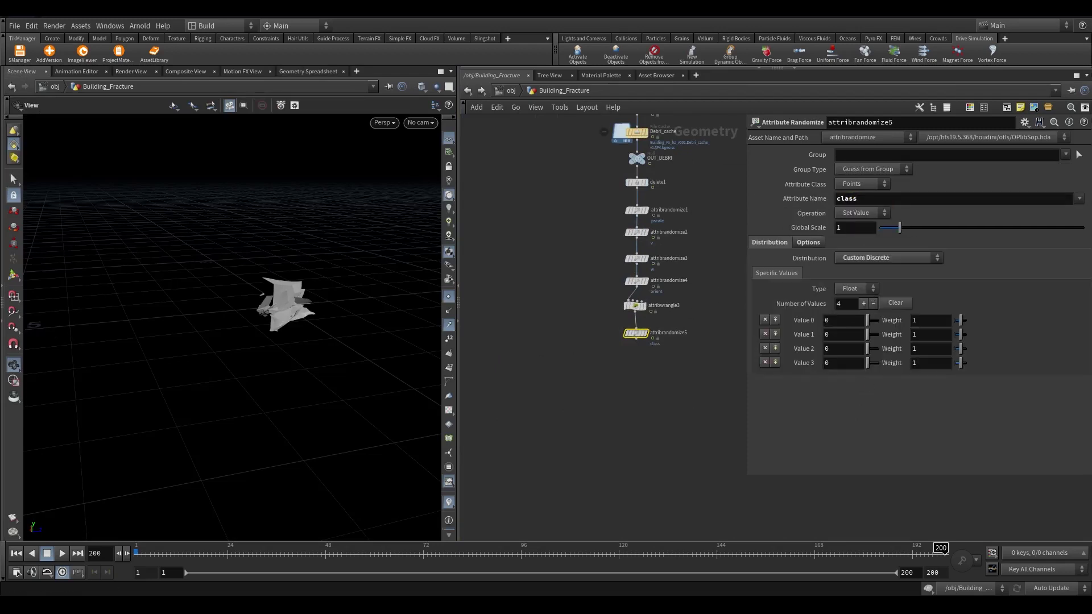
{"action": "left_click", "coordinate": [850, 289]}
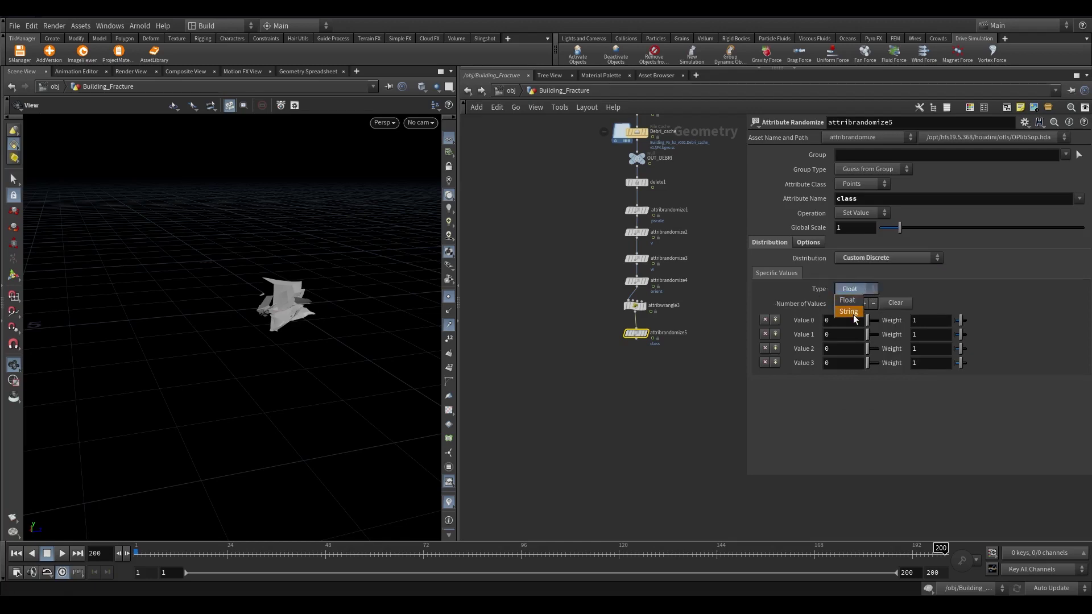
{"action": "left_click", "coordinate": [849, 312]}
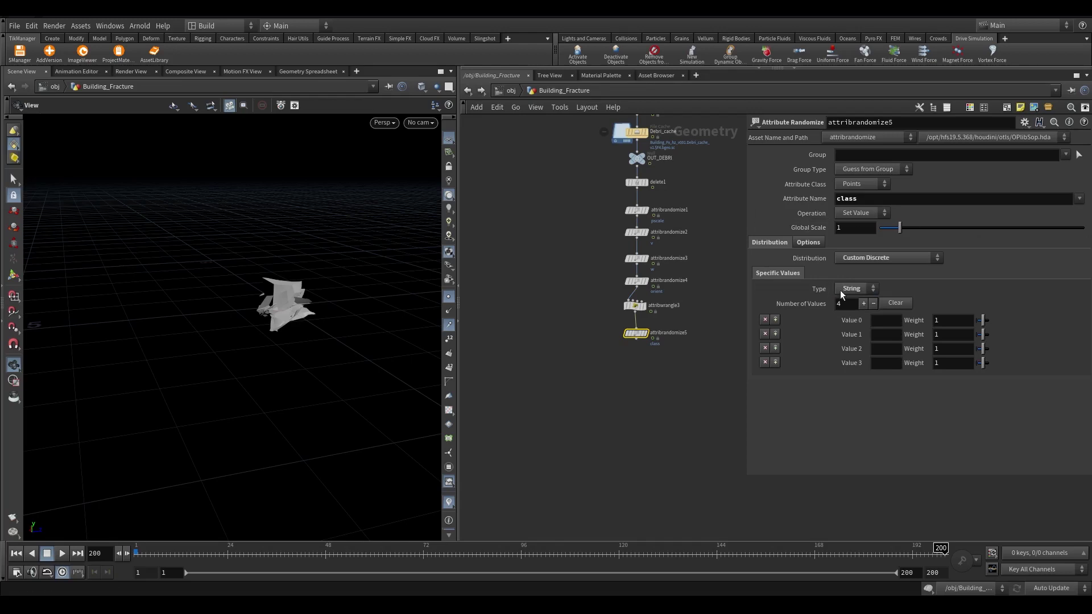
After checking connectivity5's attribute info, set attribrandomize5's Number of Values to 8
{"action": "scroll", "coordinate": [699, 429], "scroll_direction": "down", "scroll_amount": 3}
{"action": "scroll", "coordinate": [627, 404], "scroll_direction": "up", "scroll_amount": 6}
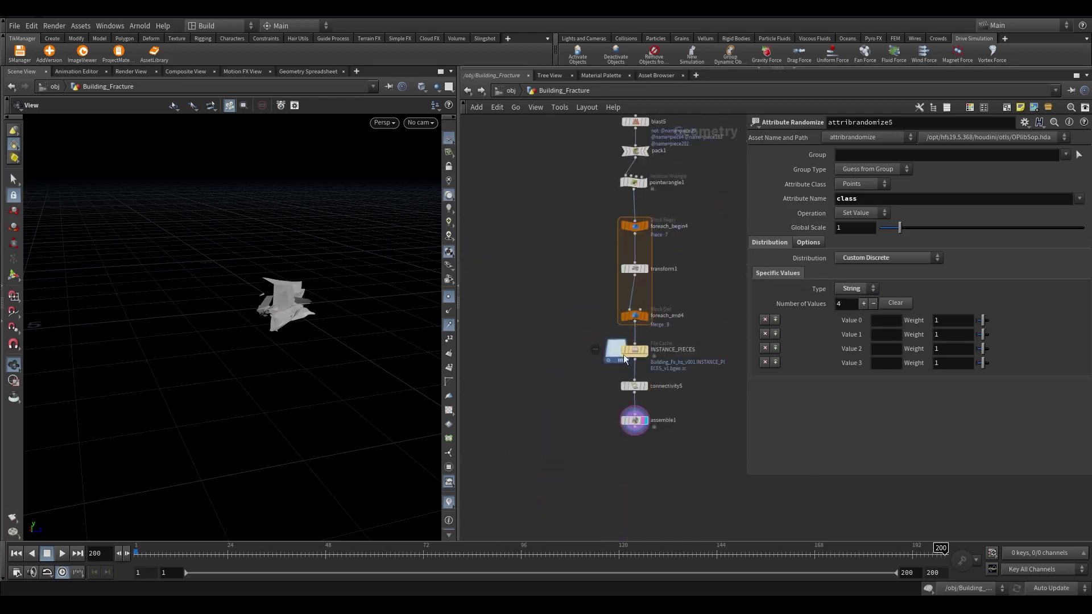
{"action": "left_click", "coordinate": [648, 375]}
{"action": "middle_click", "coordinate": [656, 388]}
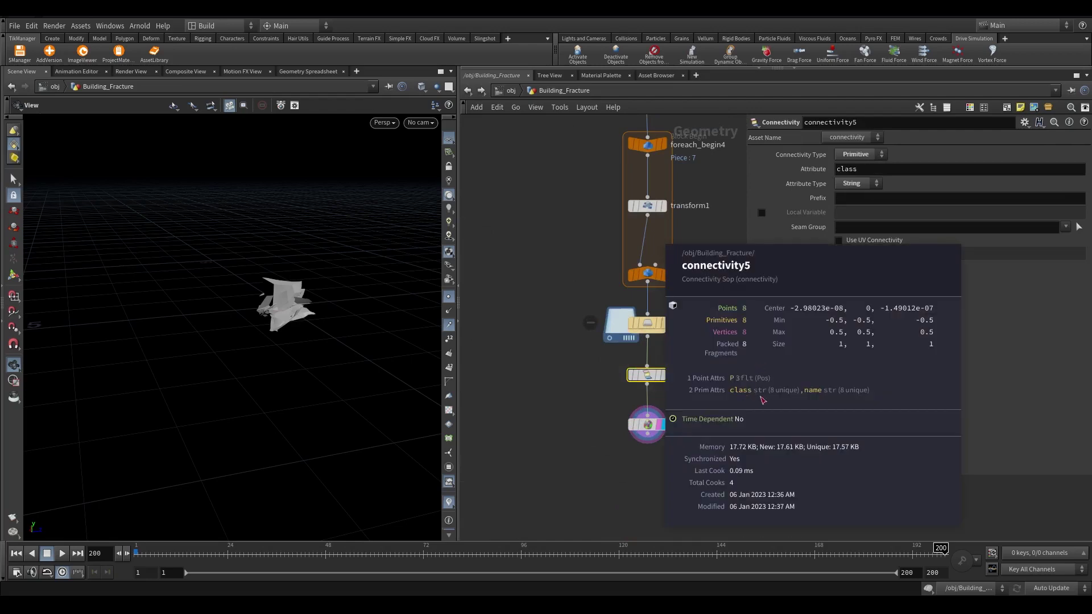
{"action": "scroll", "coordinate": [740, 401], "scroll_direction": "down", "scroll_amount": 4}
{"action": "scroll", "coordinate": [591, 303], "scroll_direction": "up", "scroll_amount": 5}
{"action": "left_click", "coordinate": [626, 318]}
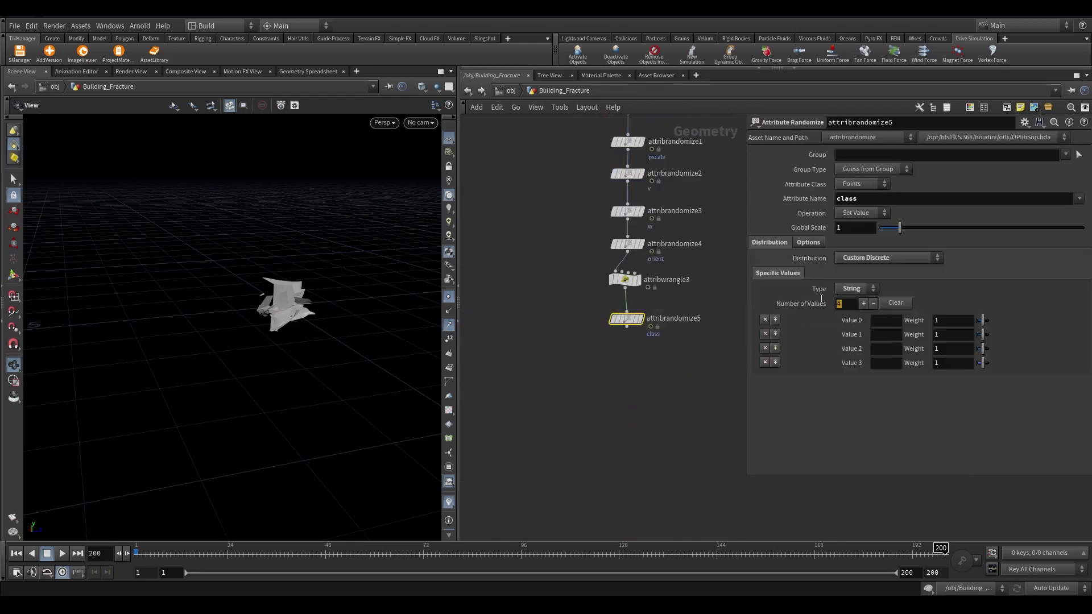
{"action": "type", "text": "8"}
{"action": "key", "text": "Return"}
Enter the discrete values 0, 1, 2, 3, 4, 5 and 6
{"action": "left_click", "coordinate": [885, 321]}
{"action": "type", "text": "0"}
{"action": "key", "text": "Tab"}
{"action": "type", "text": "1"}
{"action": "key", "text": "Tab"}
{"action": "type", "text": "2"}
{"action": "key", "text": "Tab"}
{"action": "type", "text": "3"}
{"action": "key", "text": "Tab"}
{"action": "type", "text": "4"}
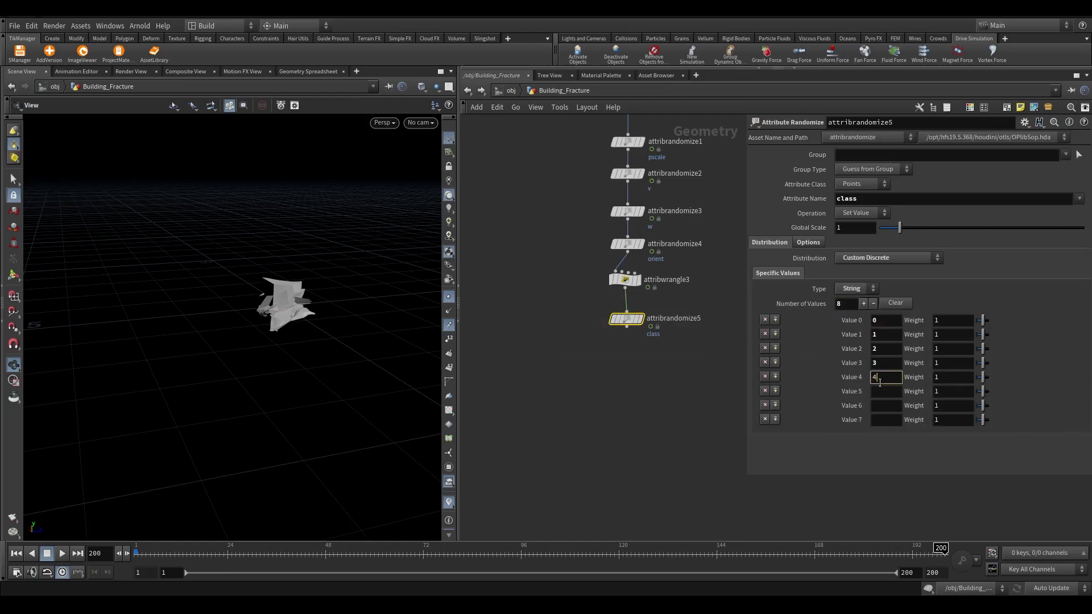
{"action": "key", "text": "Tab"}
{"action": "type", "text": "5"}
{"action": "key", "text": "Tab"}
{"action": "type", "text": "6"}
{"action": "key", "text": "Tab"}
Enter the last value 7, then add a Null after assemble1 named OUT_INSTANCE_PIECES
{"action": "type", "text": "7"}
{"action": "scroll", "coordinate": [592, 358], "scroll_direction": "down", "scroll_amount": 3}
{"action": "scroll", "coordinate": [664, 274], "scroll_direction": "up", "scroll_amount": 5}
{"action": "key", "text": "Tab"}
{"action": "type", "text": "n"}
{"action": "key", "text": "Return"}
{"action": "double_click", "coordinate": [602, 402]}
{"action": "type", "text": "OUT_INST"}
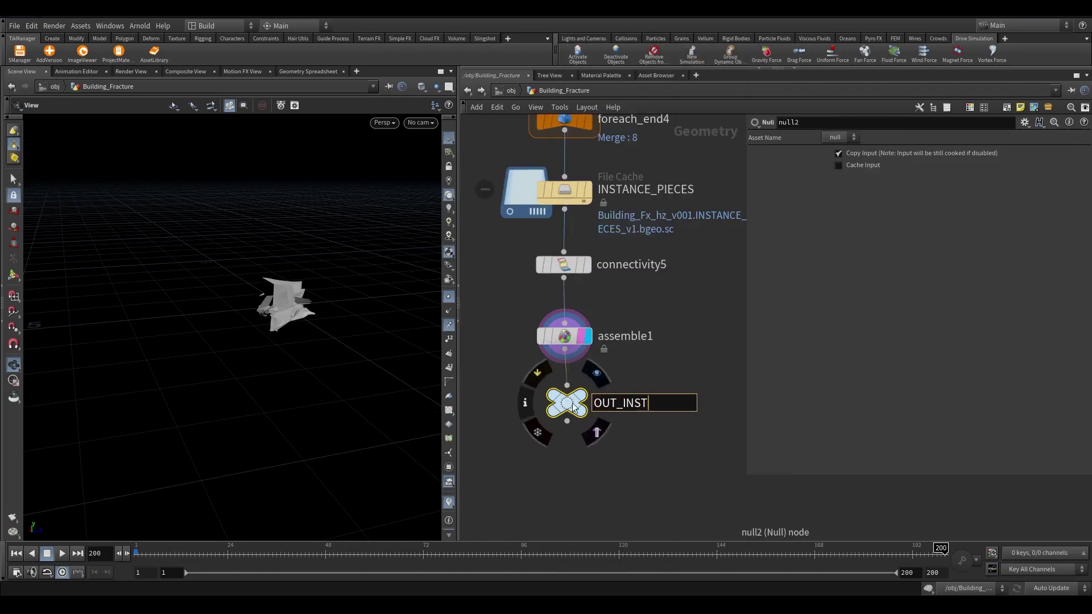
{"action": "key", "text": "BackSpace"}
{"action": "type", "text": "TANCES"}
{"action": "key", "text": "Return"}
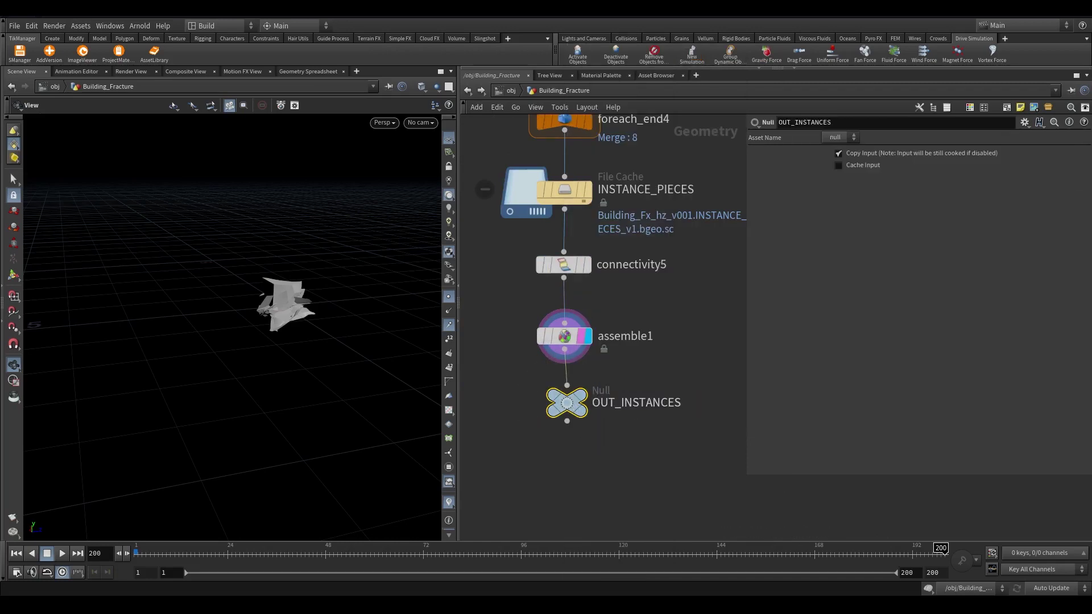
{"action": "scroll", "coordinate": [659, 411], "scroll_direction": "up", "scroll_amount": 2}
{"action": "type", "text": "_PIECE"}
{"action": "key", "text": "Return"}
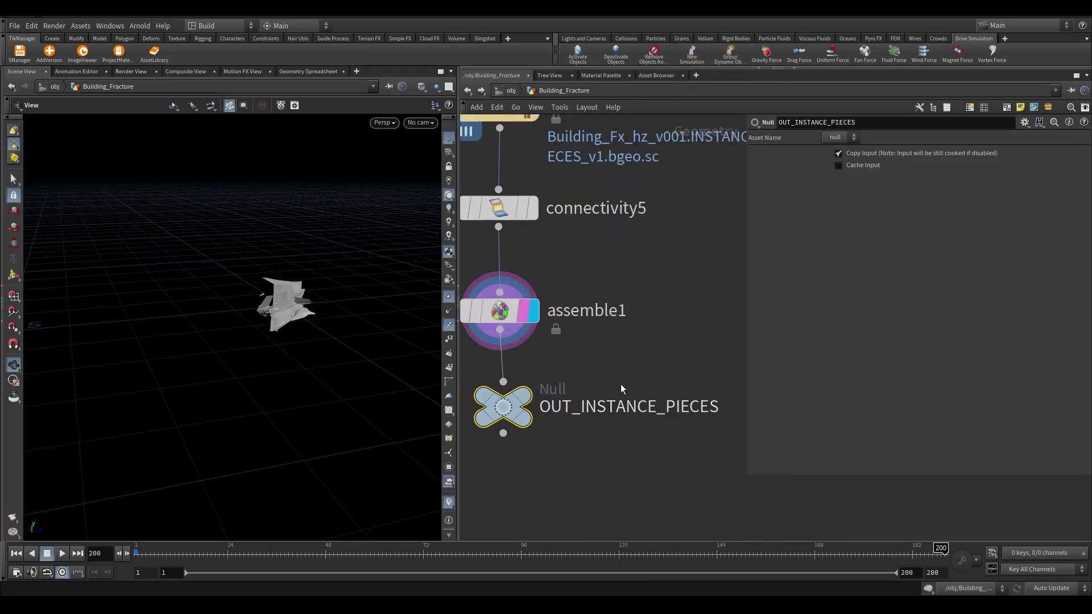
Add a Point Velocity node keeping incoming velocity, with curl noise at Scale 0.62
{"action": "scroll", "coordinate": [620, 399], "scroll_direction": "down", "scroll_amount": 6}
{"action": "left_click_drag", "start_coordinate": [746, 336], "coordinate": [804, 334]}
{"action": "scroll", "coordinate": [717, 296], "scroll_direction": "up", "scroll_amount": 5}
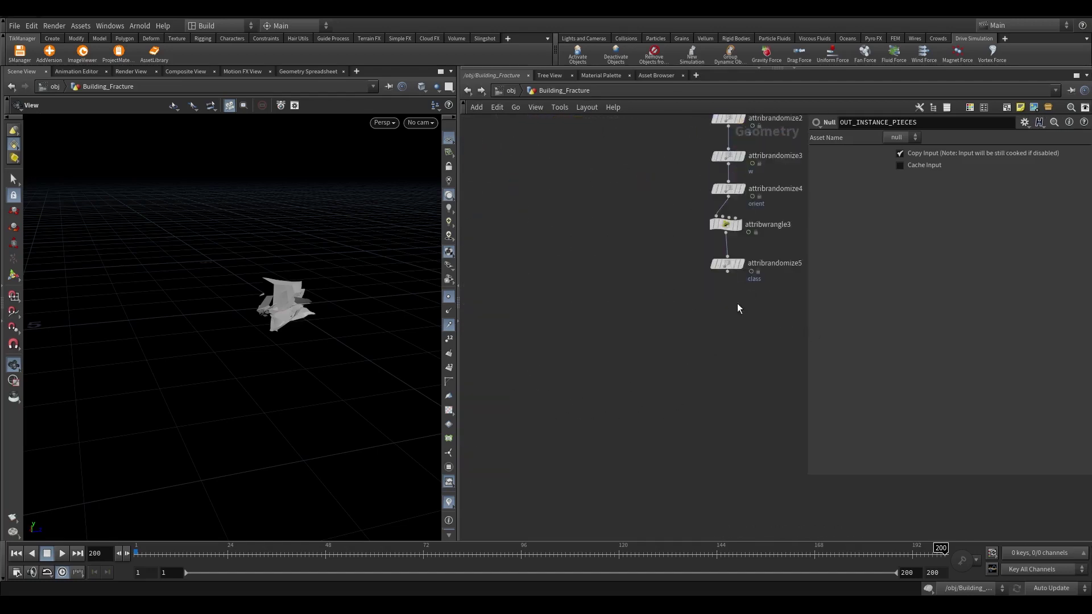
{"action": "key", "text": "Tab"}
{"action": "type", "text": "point vel"}
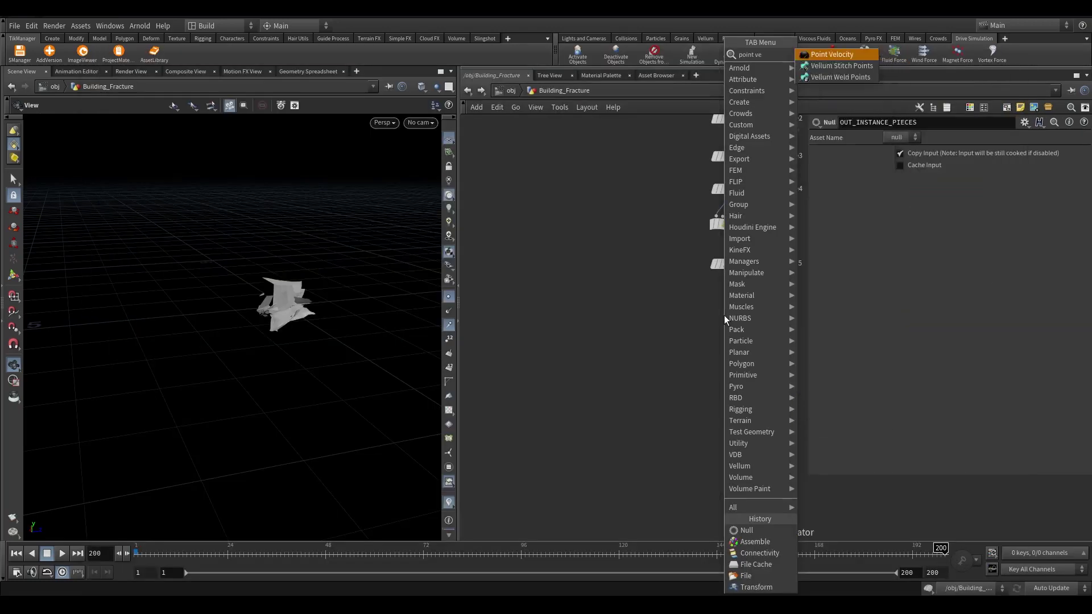
{"action": "key", "text": "Return"}
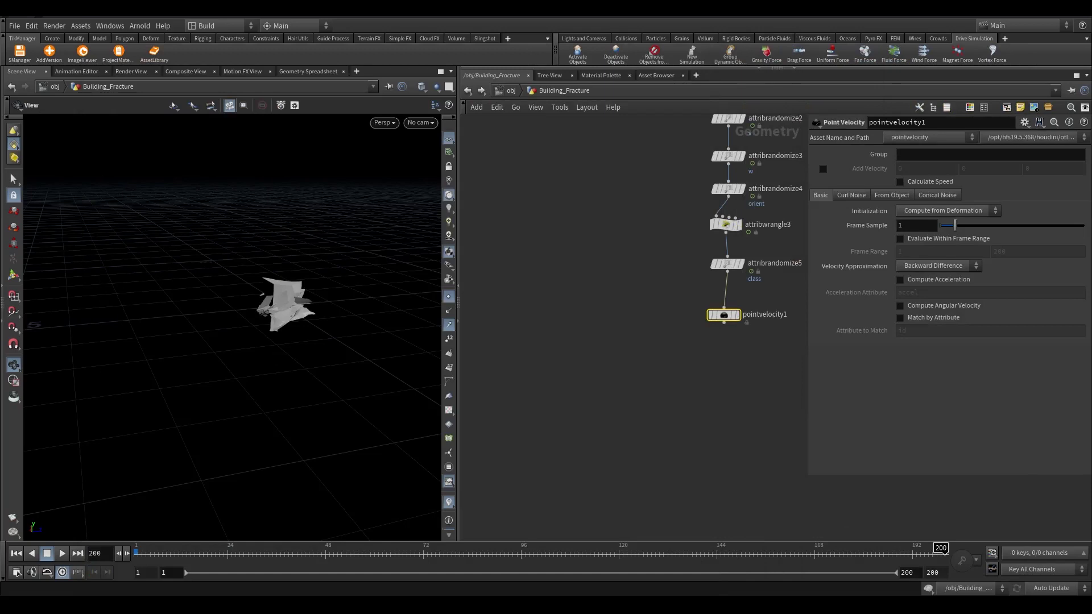
{"action": "left_click", "coordinate": [947, 210]}
{"action": "left_click", "coordinate": [938, 255]}
{"action": "left_click", "coordinate": [852, 195]}
{"action": "left_click", "coordinate": [900, 209]}
{"action": "left_click", "coordinate": [928, 235]}
{"action": "type", "text": "0.62"}
Display pointvelocity1, play the animation, and scrub to frame 100 to preview the debris
{"action": "scroll", "coordinate": [725, 315], "scroll_direction": "up", "scroll_amount": 1}
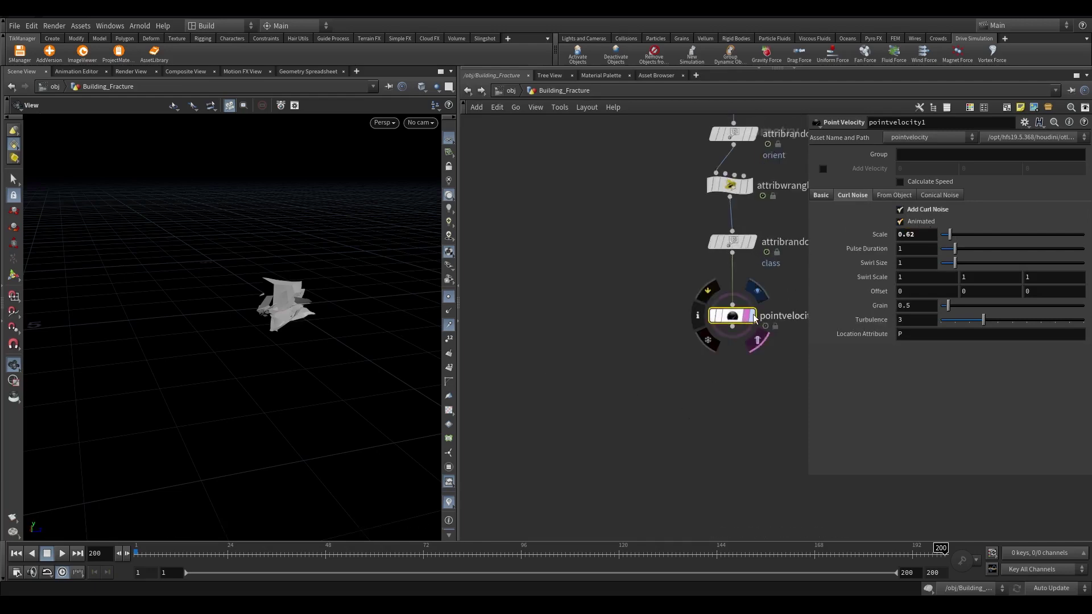
{"action": "left_click", "coordinate": [739, 315]}
{"action": "scroll", "coordinate": [732, 316], "scroll_direction": "up", "scroll_amount": 3}
{"action": "key", "text": "f"}
{"action": "key", "text": "Up"}
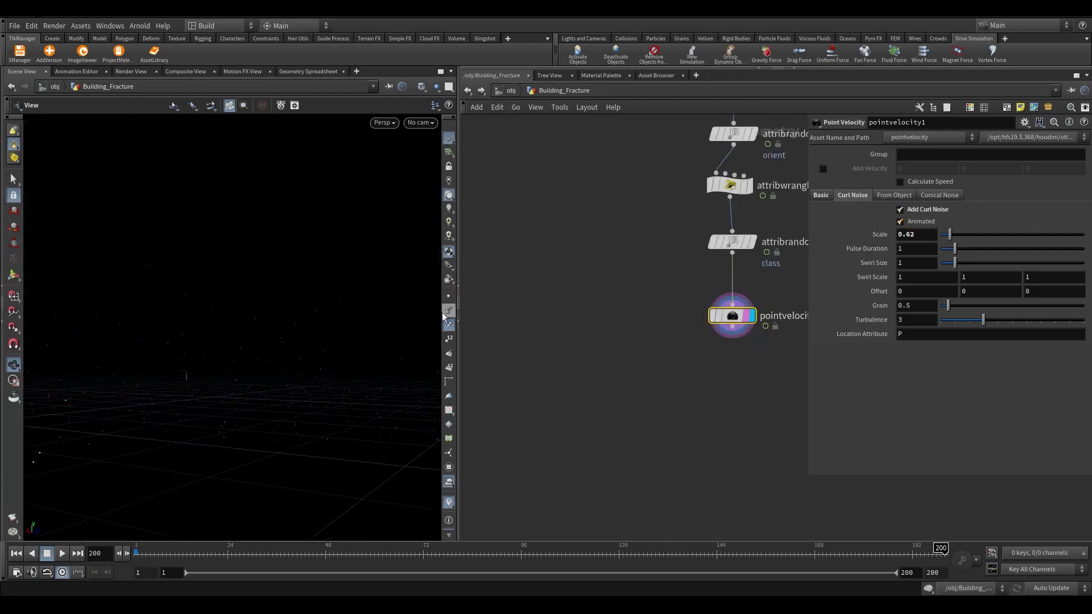
{"action": "mouse_move", "coordinate": [263, 553]}
{"action": "left_mouse_down"}
{"action": "mouse_move", "coordinate": [203, 553]}
{"action": "mouse_move", "coordinate": [538, 553]}
{"action": "left_mouse_up"}
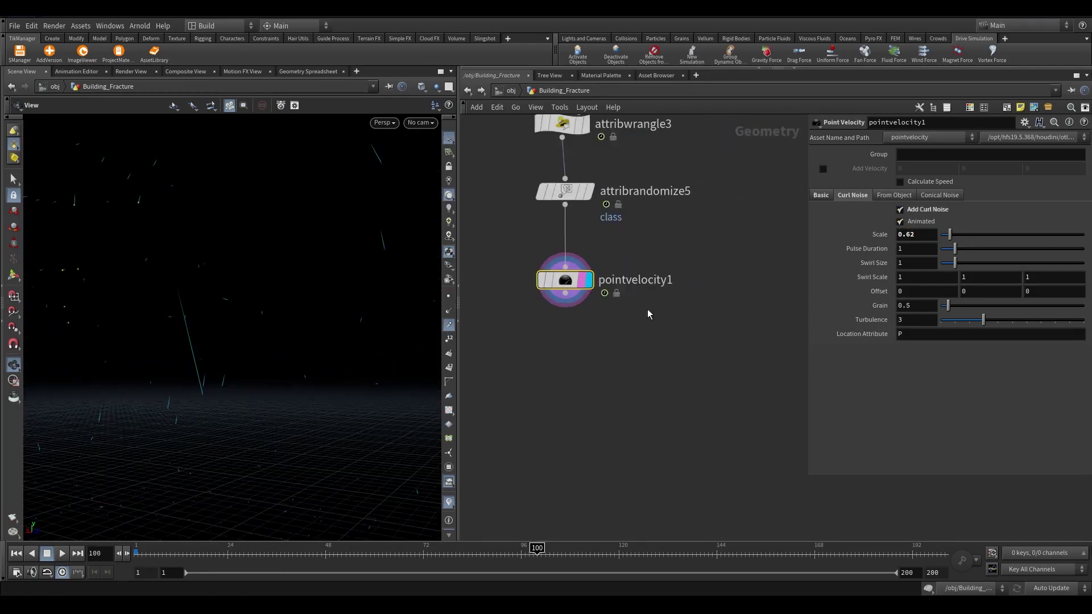
Add an Attribute Delete below pointvelocity1 set to Delete Non Selected, keeping w, pscale, orient, v, class
{"action": "left_click", "coordinate": [565, 297]}
{"action": "key", "text": "Tab"}
{"action": "mouse_move", "coordinate": [588, 79]}
{"action": "left_click", "coordinate": [694, 179]}
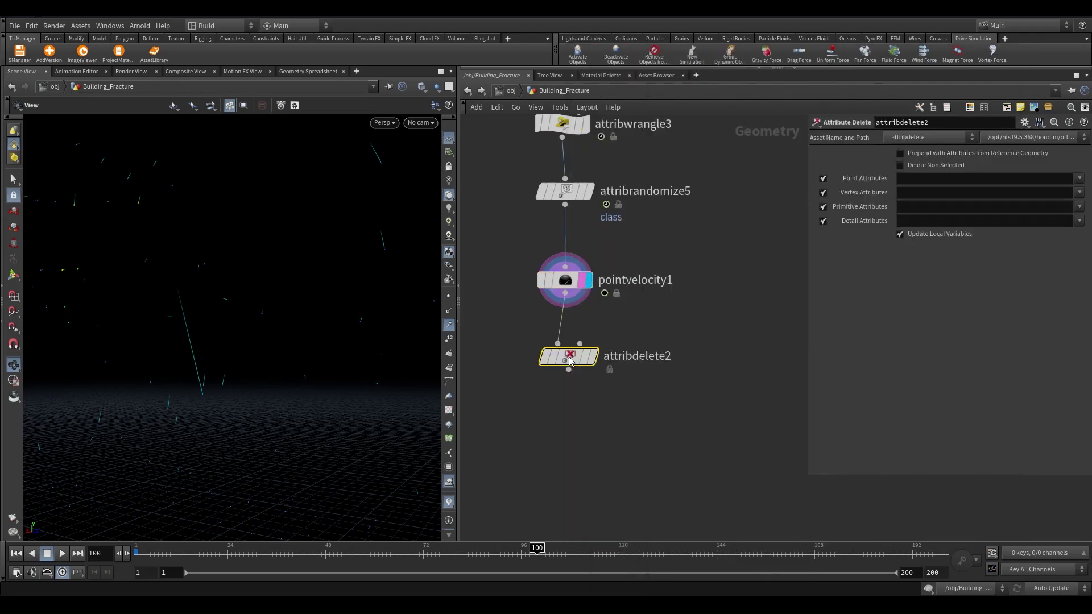
{"action": "scroll", "coordinate": [569, 359], "scroll_direction": "up", "scroll_amount": 5}
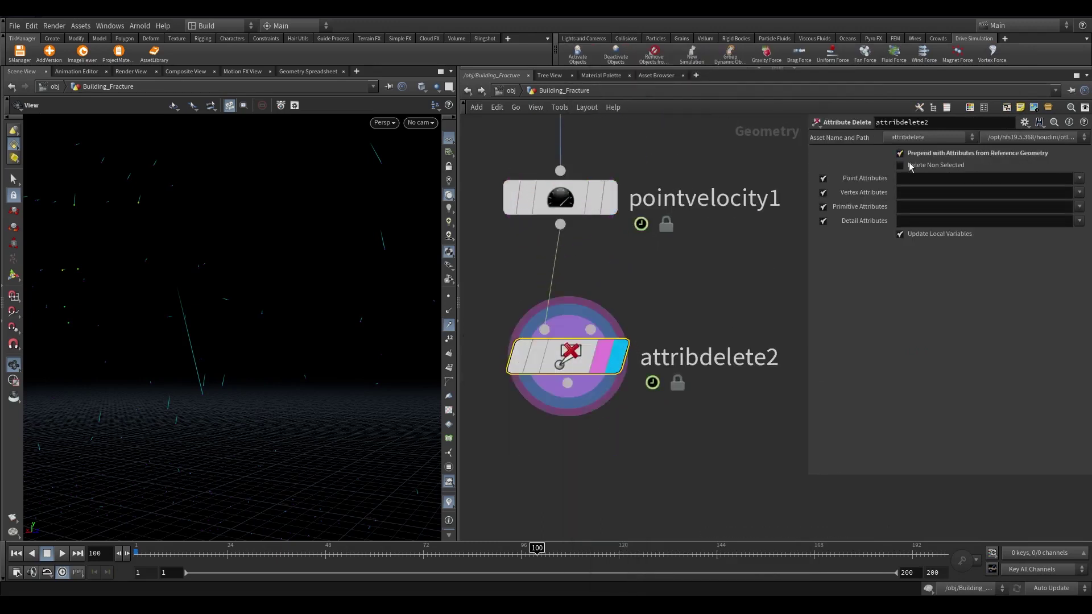
{"action": "left_click", "coordinate": [920, 170]}
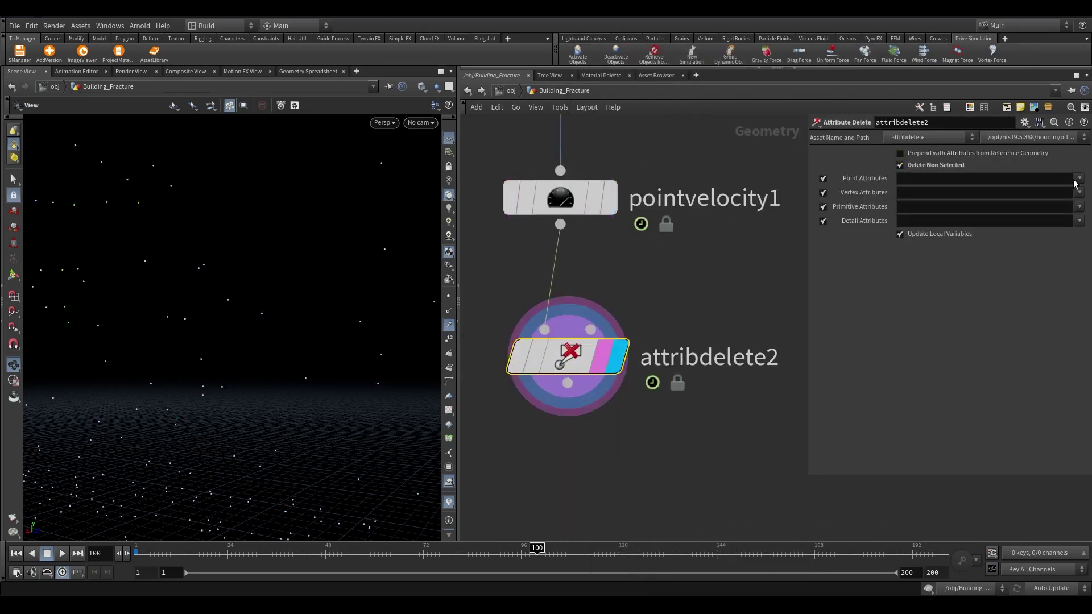
{"action": "left_click", "coordinate": [1051, 178]}
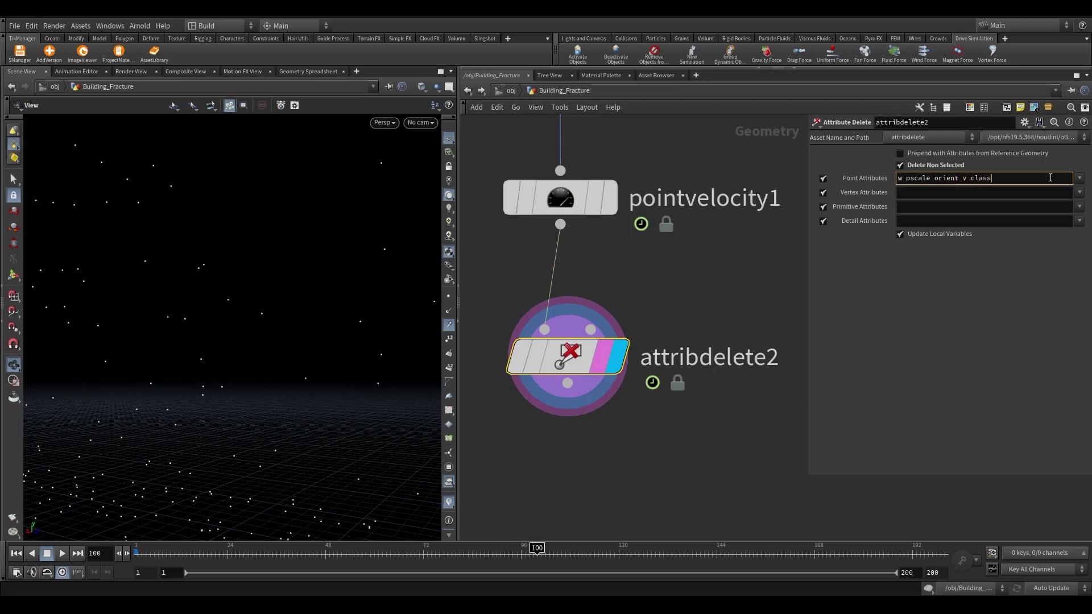
{"action": "key", "text": "Return"}
{"action": "scroll", "coordinate": [705, 387], "scroll_direction": "down", "scroll_amount": 10}
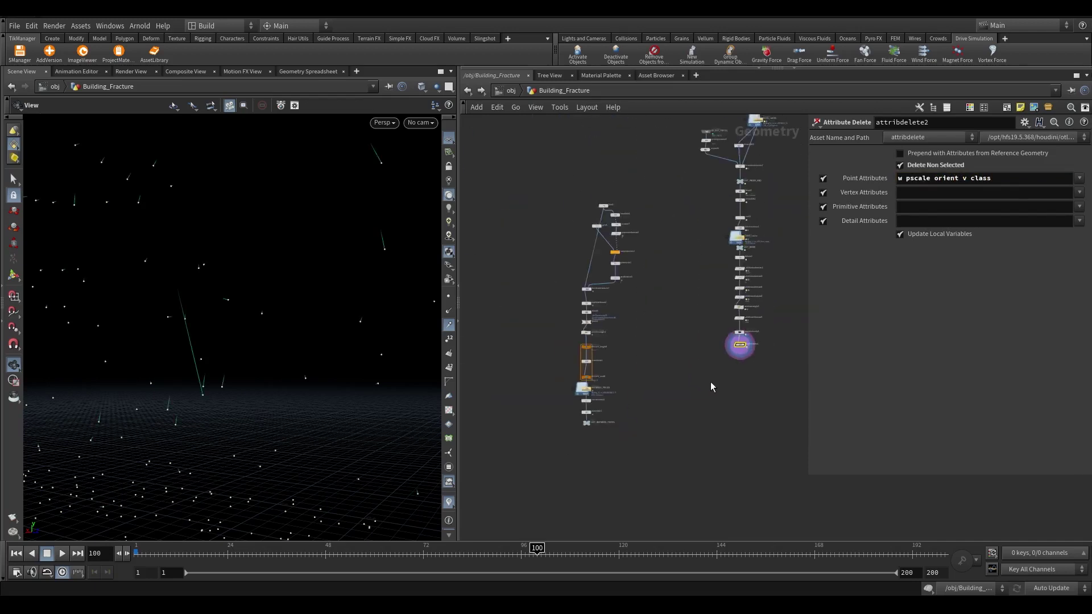
{"action": "scroll", "coordinate": [712, 383], "scroll_direction": "up", "scroll_amount": 3}
{"action": "key", "text": "Tab"}
Add a Copy to Points node copying OUT_INSTANCE_PIECES onto attribdelete2's points
{"action": "type", "text": "copy"}
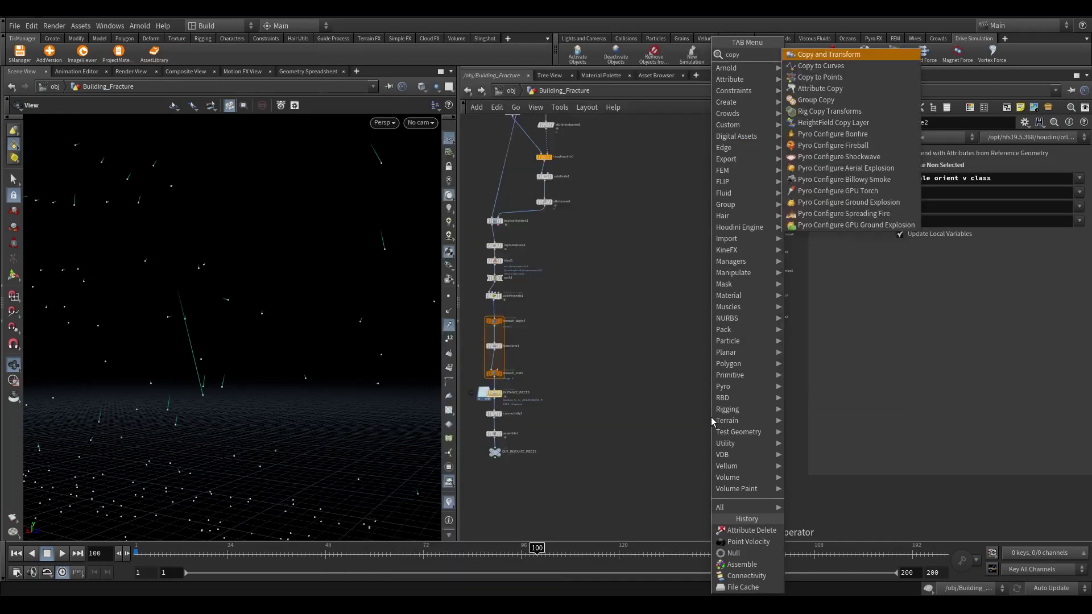
{"action": "key", "text": "Down"}
{"action": "key", "text": "Return"}
{"action": "left_click", "coordinate": [688, 457]}
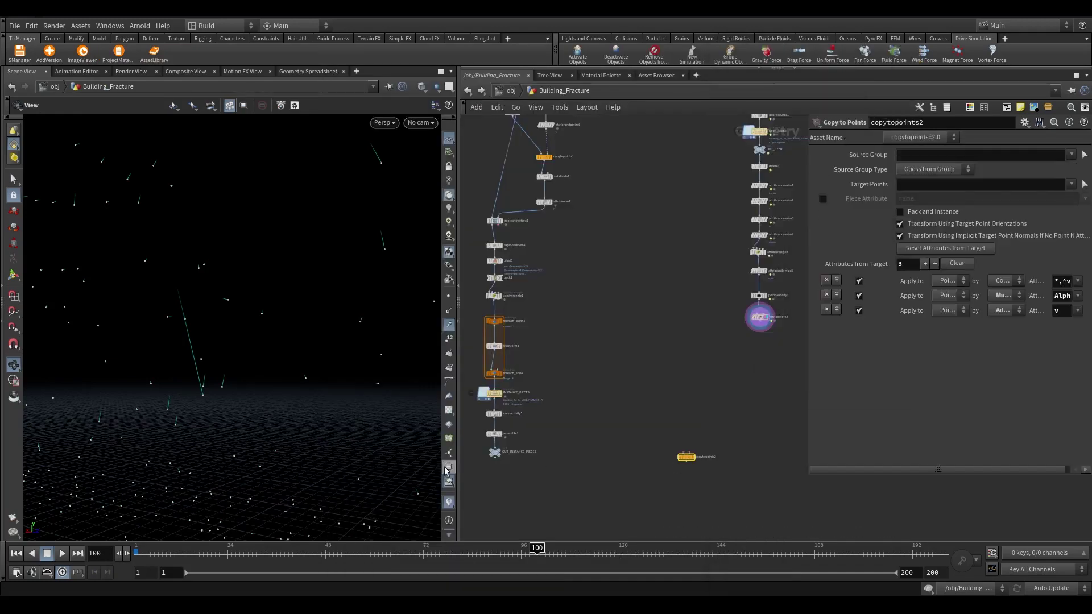
{"action": "left_click_drag", "start_coordinate": [495, 458], "coordinate": [682, 452]}
{"action": "left_click", "coordinate": [690, 453]}
{"action": "scroll", "coordinate": [756, 446], "scroll_direction": "up", "scroll_amount": 3}
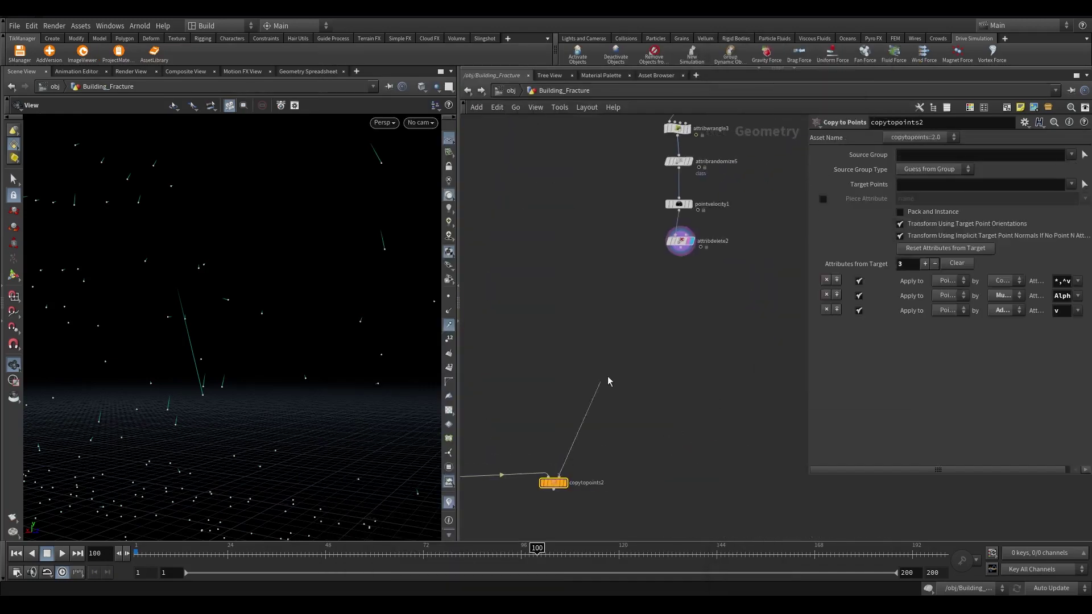
{"action": "middle_click_drag", "start_coordinate": [653, 382], "coordinate": [718, 284]}
{"action": "left_click", "coordinate": [751, 147]}
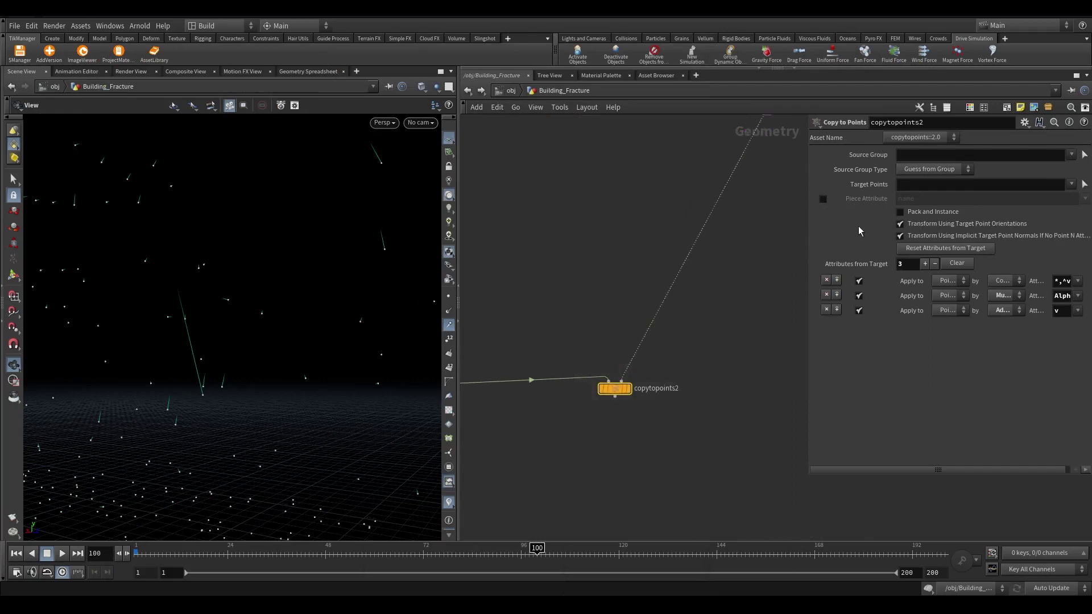
Match the copied pieces to the points using the class piece attribute
{"action": "left_click", "coordinate": [823, 199]}
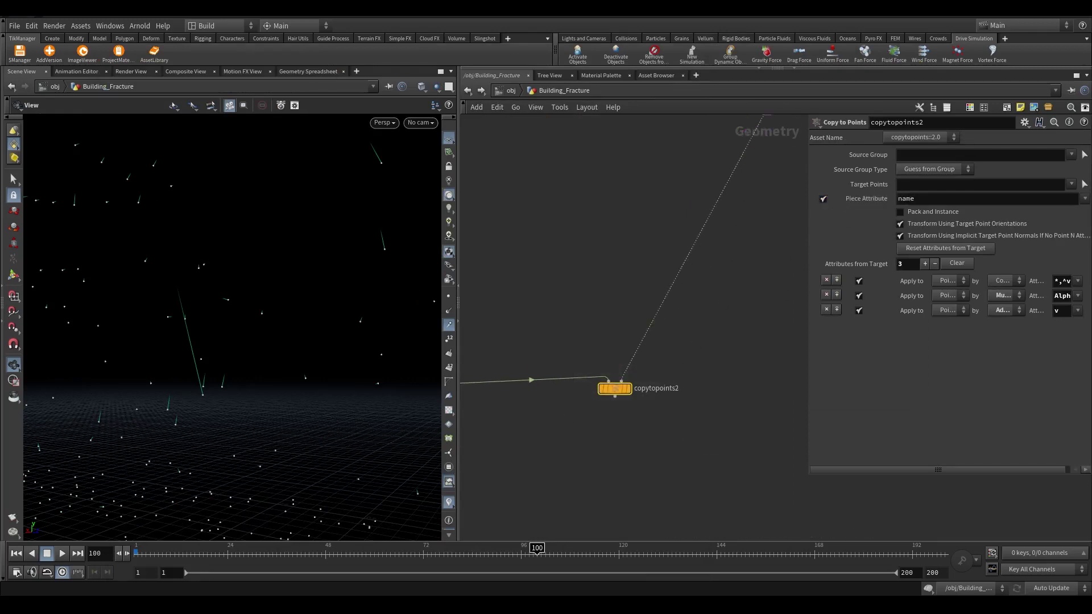
{"action": "type", "text": "clas"}
{"action": "key", "text": "Return"}
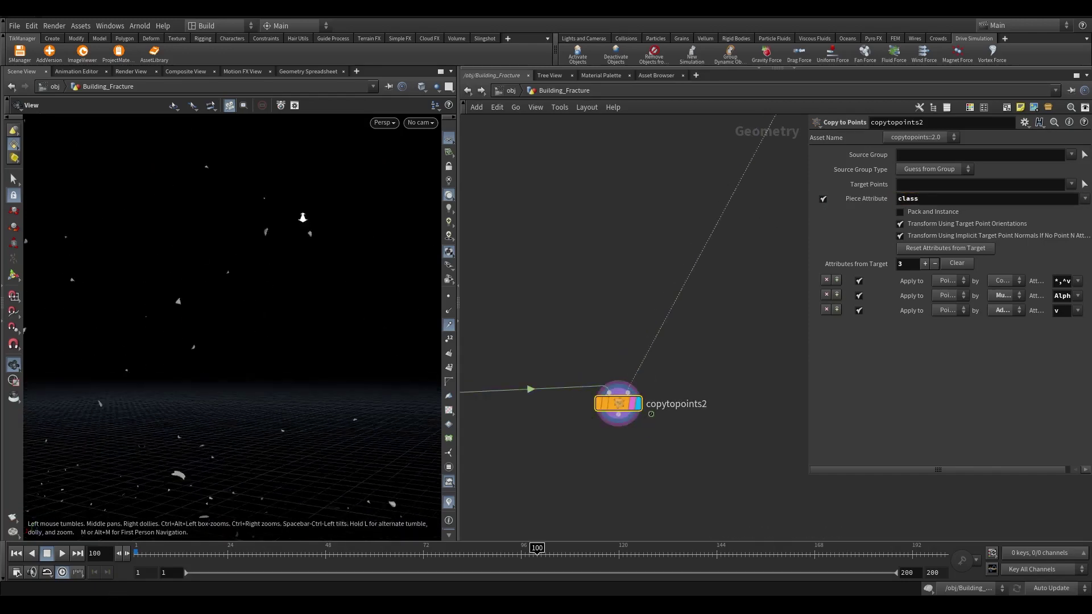
{"action": "middle_click_drag", "start_coordinate": [367, 353], "coordinate": [367, 404]}
{"action": "left_click_drag", "start_coordinate": [367, 404], "coordinate": [240, 376]}
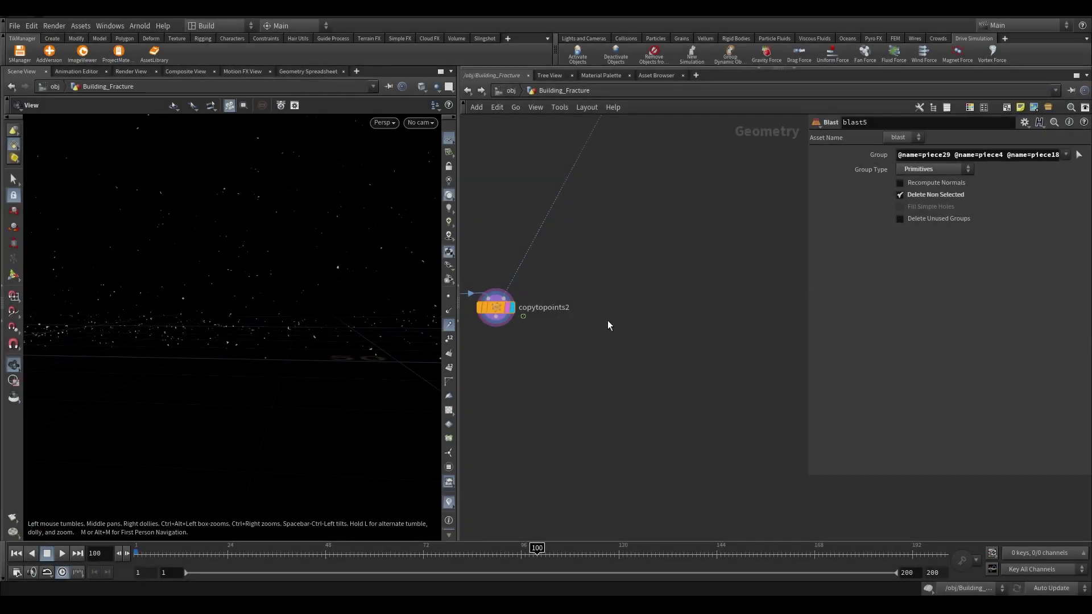
{"action": "scroll", "coordinate": [591, 305], "scroll_direction": "down", "scroll_amount": 2}
{"action": "scroll", "coordinate": [576, 264], "scroll_direction": "up", "scroll_amount": 3}
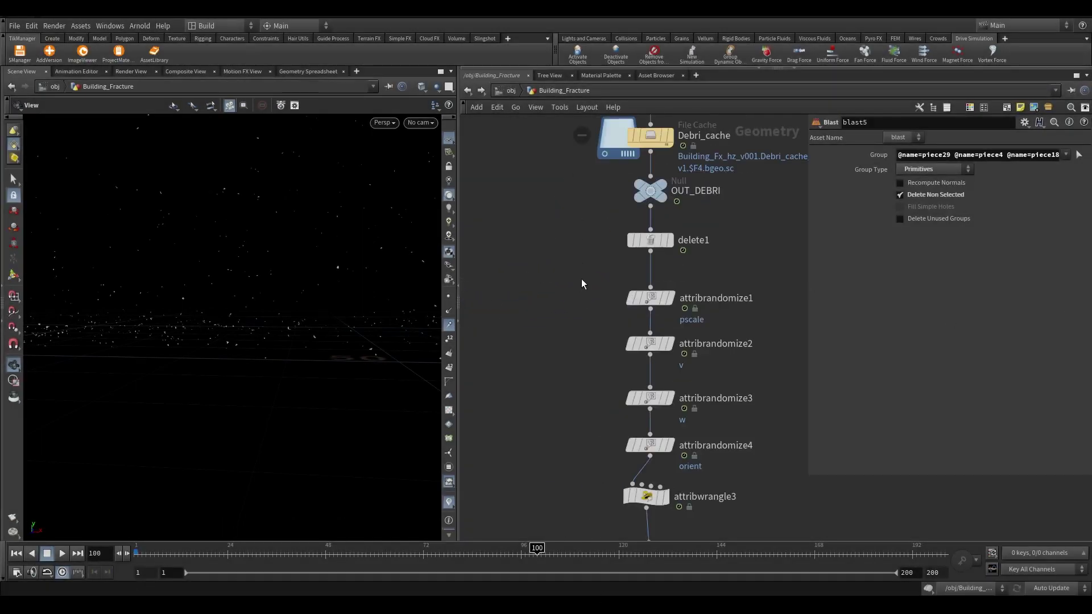
Raise attribrandomize1's pscale Global Scale to 2
{"action": "left_click", "coordinate": [651, 298]}
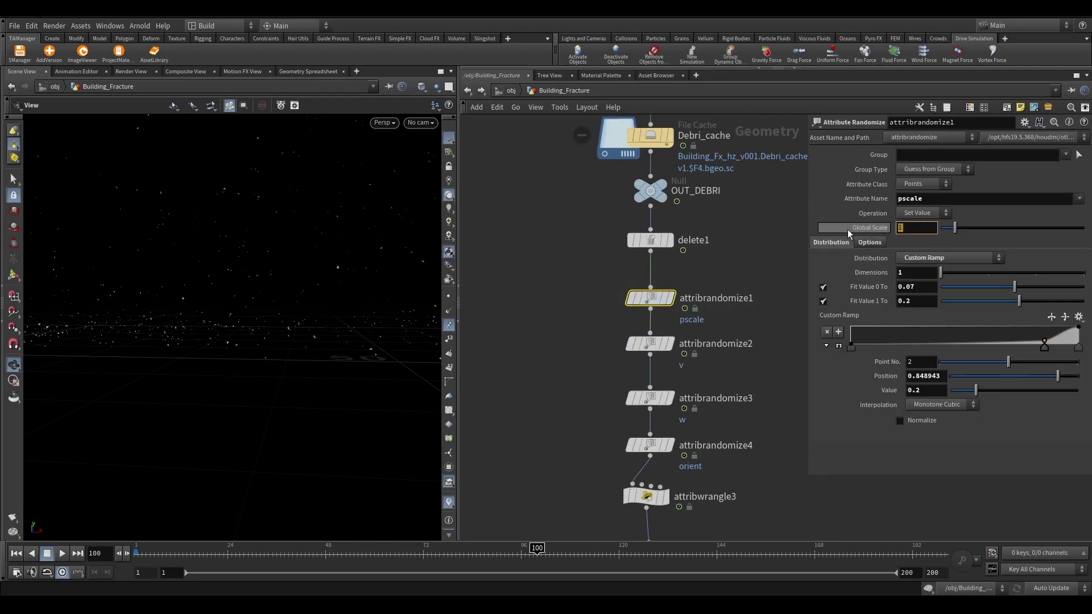
{"action": "key", "text": "BackSpace"}
{"action": "type", "text": "2"}
{"action": "key", "text": "Return"}
{"action": "left_click_drag", "start_coordinate": [292, 268], "coordinate": [340, 290]}
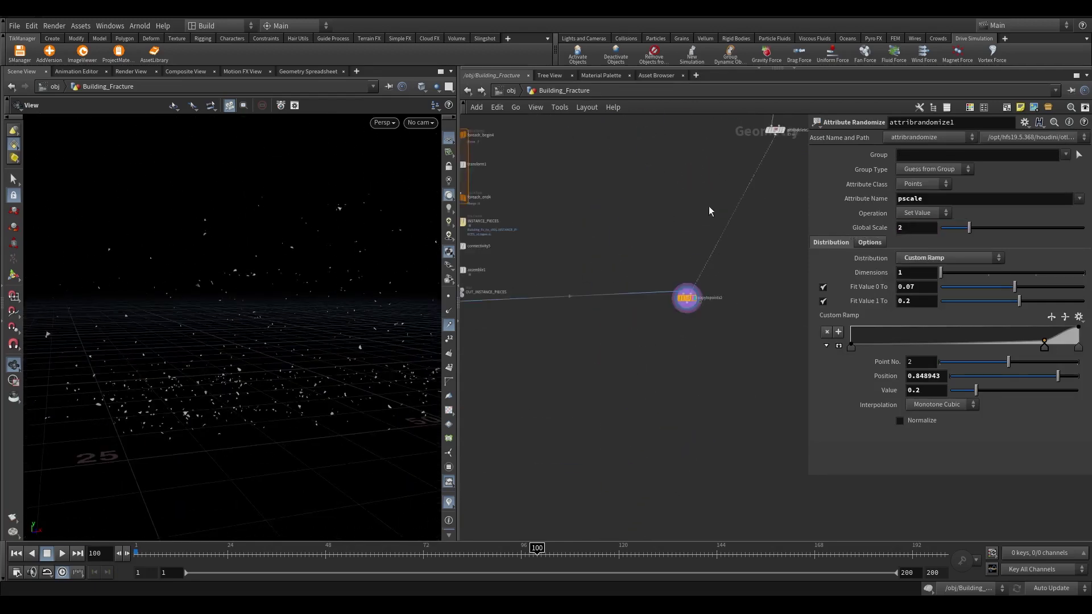
{"action": "left_click", "coordinate": [685, 251]}
Duplicate the w randomize node as attribrandomize7 below copytopoints2 and display its result
{"action": "middle_click_drag", "start_coordinate": [691, 317], "coordinate": [631, 422]}
{"action": "middle_click", "coordinate": [666, 229]}
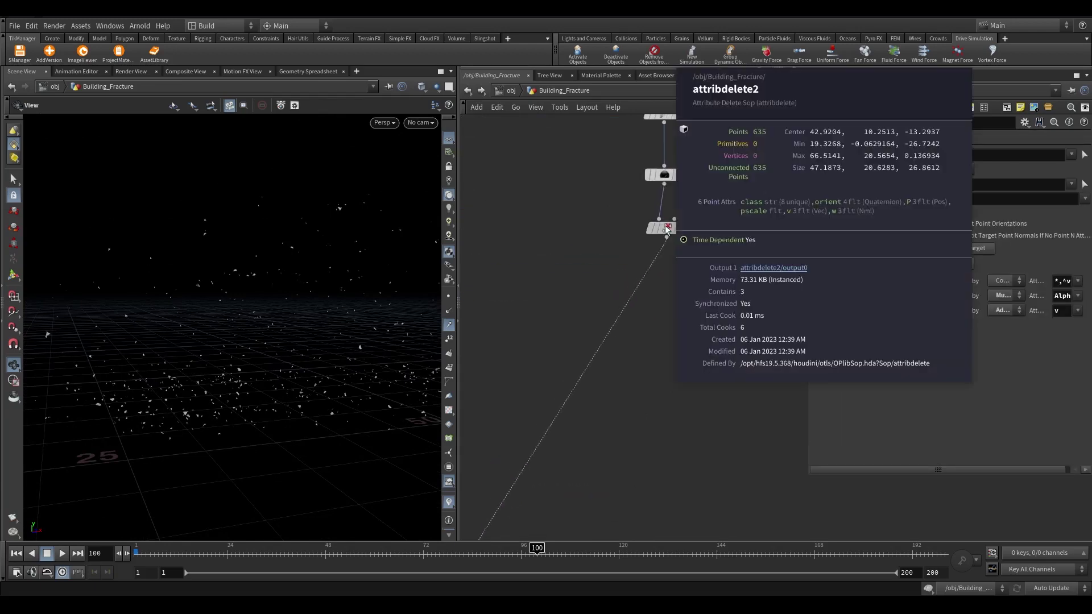
{"action": "middle_click_drag", "start_coordinate": [667, 230], "coordinate": [710, 441]}
{"action": "scroll", "coordinate": [674, 231], "scroll_direction": "up", "scroll_amount": 2}
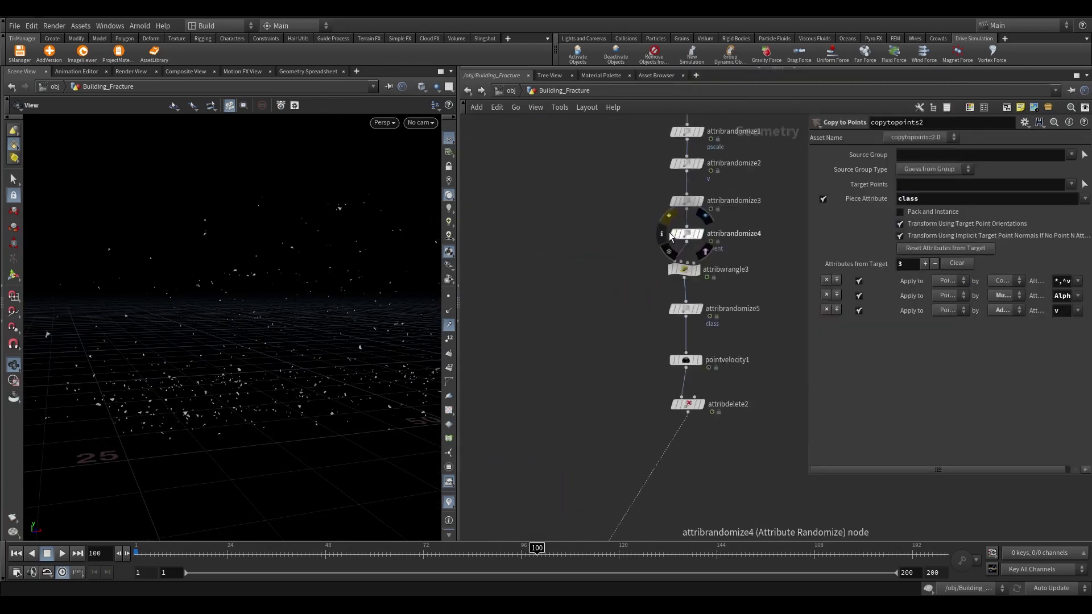
{"action": "left_click_drag", "start_coordinate": [687, 201], "coordinate": [590, 397], "text": "alt"}
{"action": "scroll", "coordinate": [590, 397], "scroll_direction": "down", "scroll_amount": 3}
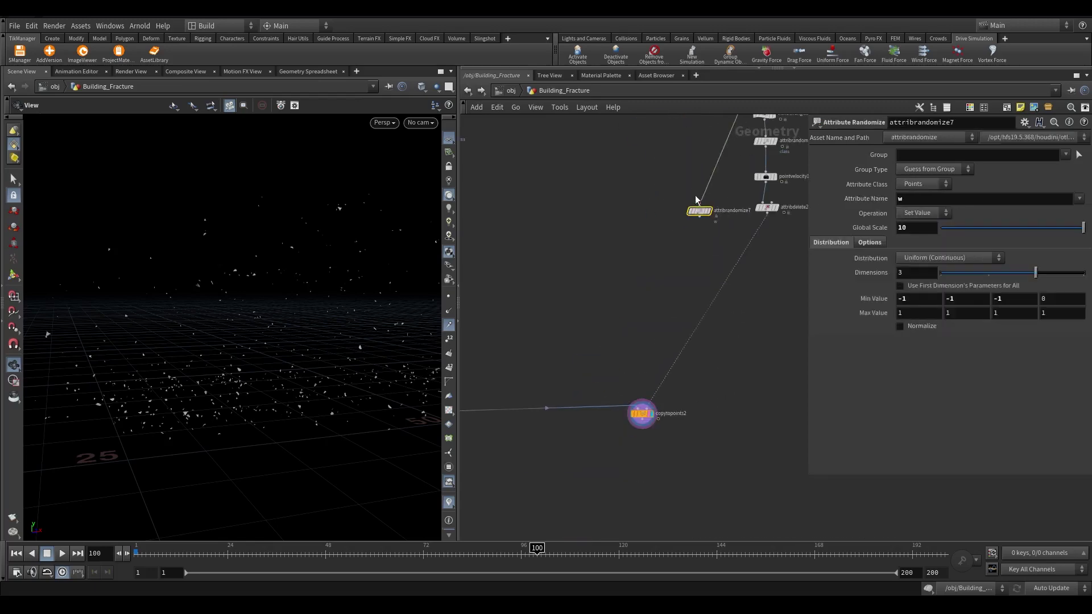
{"action": "mouse_move", "coordinate": [700, 209]}
{"action": "left_mouse_down"}
{"action": "mouse_move", "coordinate": [763, 363]}
{"action": "mouse_move", "coordinate": [644, 455]}
{"action": "mouse_move", "coordinate": [641, 421]}
{"action": "left_mouse_up"}
{"action": "scroll", "coordinate": [645, 452], "scroll_direction": "up", "scroll_amount": 2}
{"action": "left_click", "coordinate": [655, 444]}
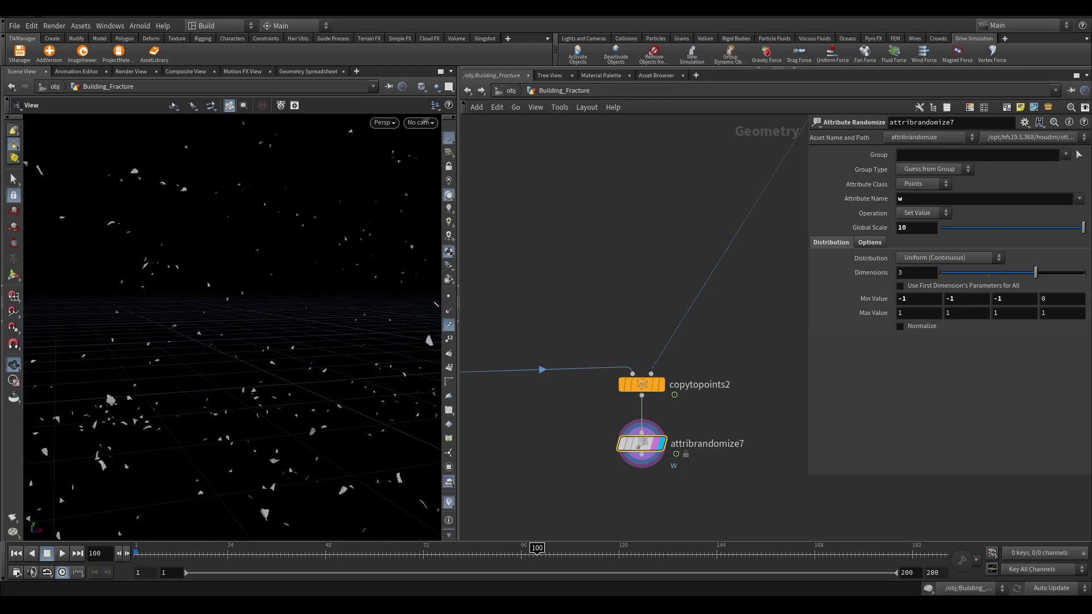
{"action": "middle_click_drag", "start_coordinate": [636, 437], "coordinate": [670, 293]}
{"action": "middle_click", "coordinate": [671, 246]}
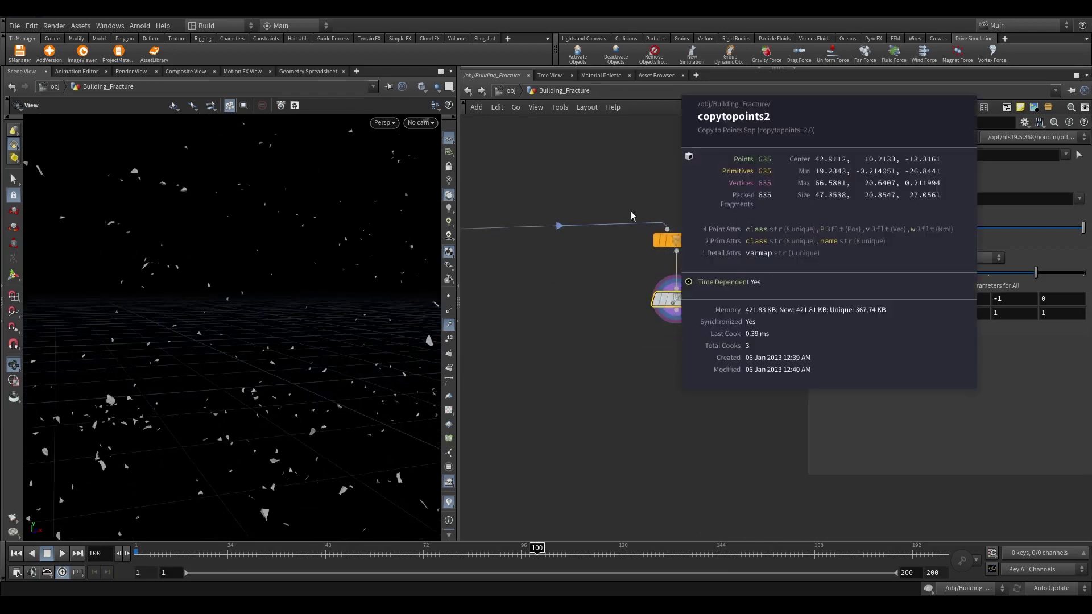
{"action": "scroll", "coordinate": [656, 353], "scroll_direction": "up", "scroll_amount": 3}
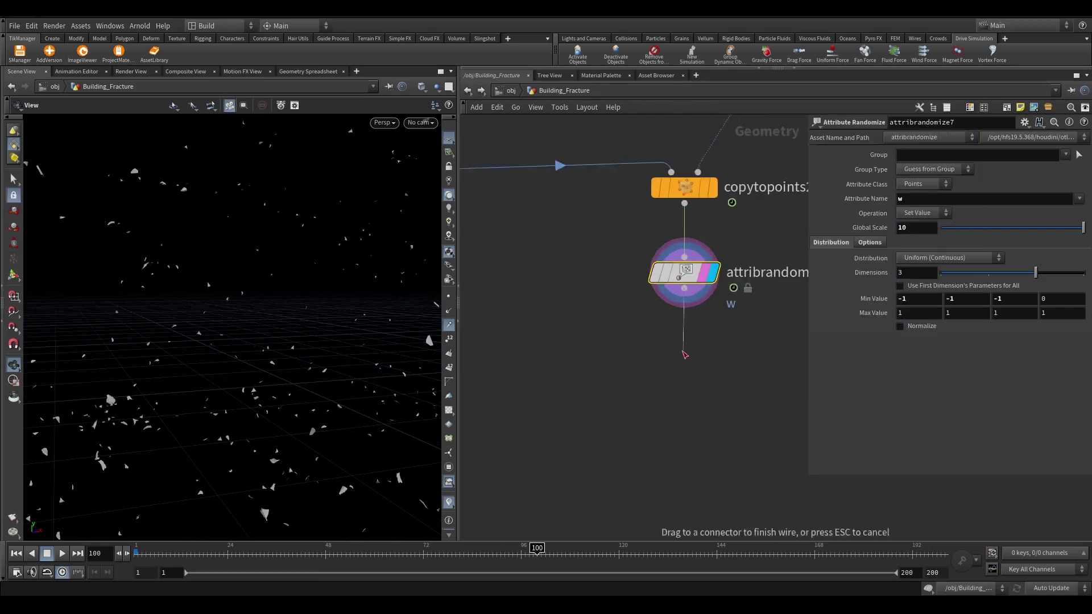
Add an Attribute Promote that promotes name from primitive to point
{"action": "key", "text": "Tab"}
{"action": "type", "text": "at pro"}
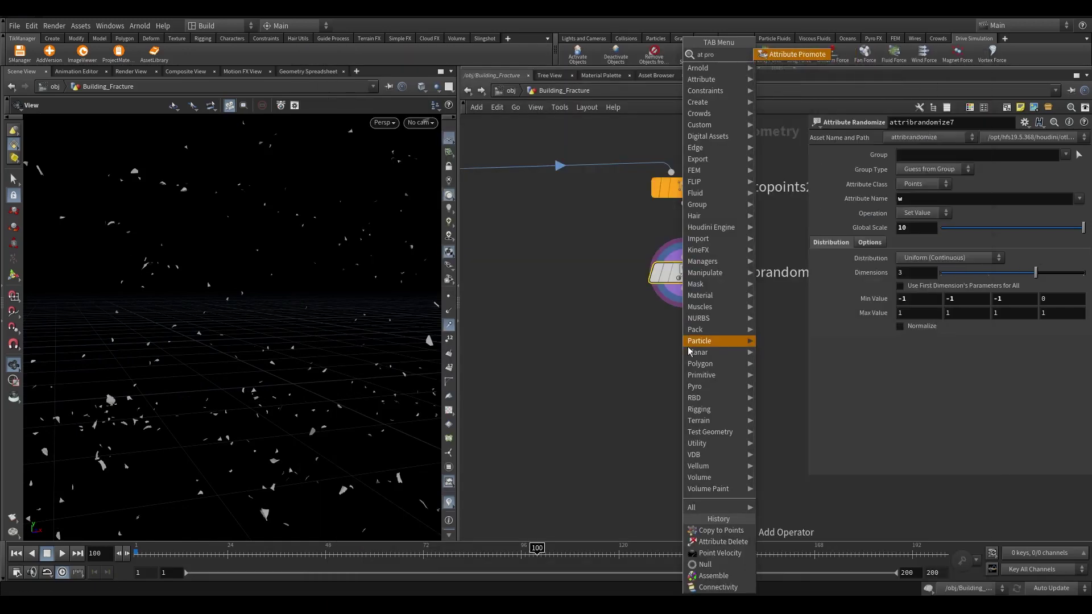
{"action": "key", "text": "Return"}
{"action": "left_click", "coordinate": [1078, 154]}
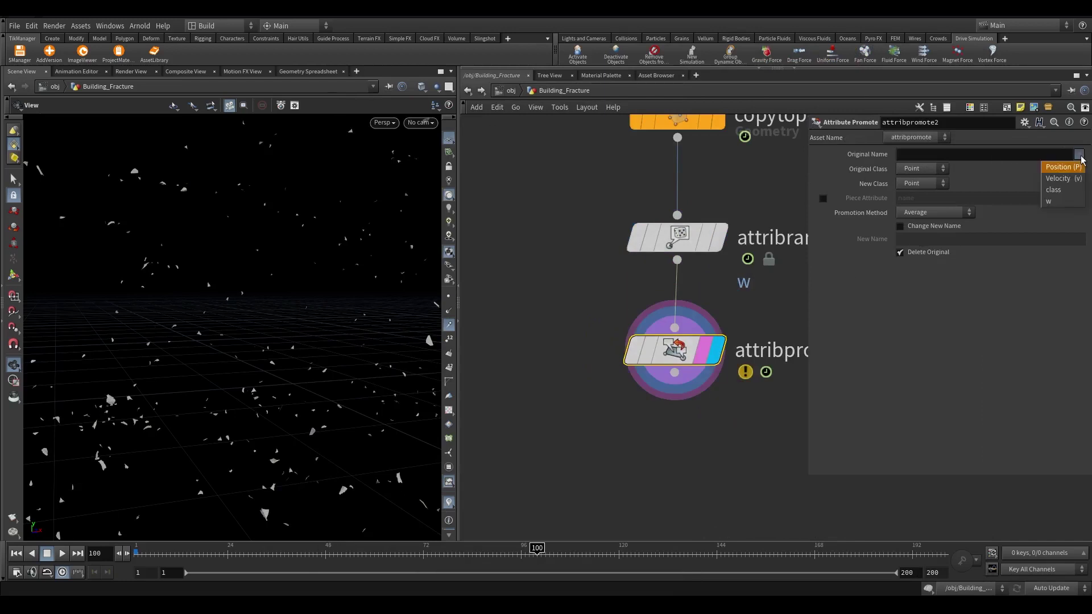
{"action": "left_click", "coordinate": [922, 168]}
{"action": "left_click", "coordinate": [916, 190]}
{"action": "left_click", "coordinate": [1079, 154]}
{"action": "left_click", "coordinate": [1071, 178]}
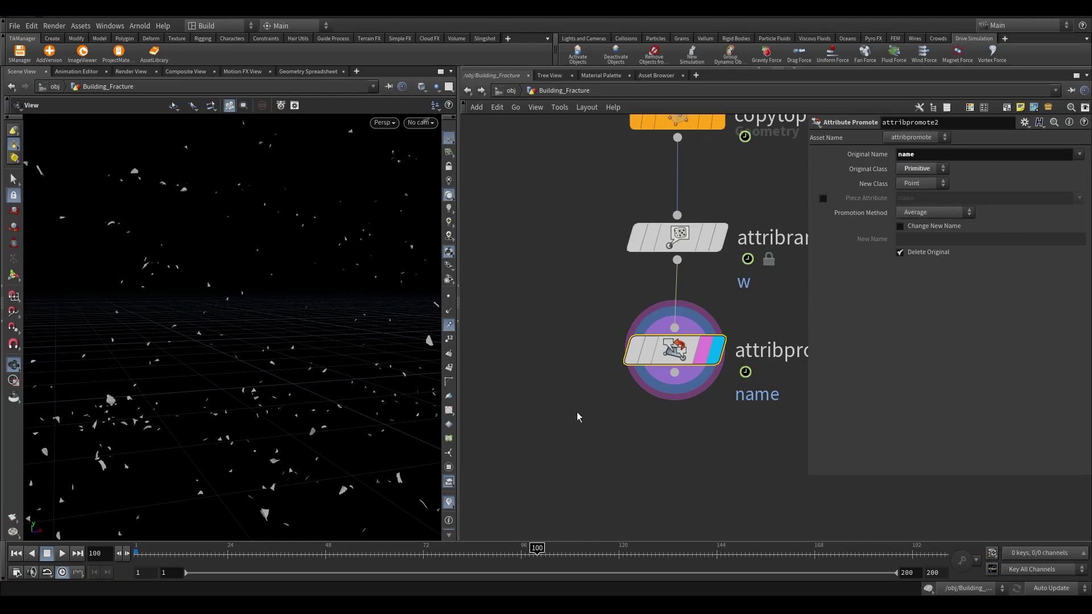
Add a displayed Attribute Wrangle below attribpromote2 with the line f@accelmax = 50
{"action": "middle_click_drag", "start_coordinate": [649, 376], "coordinate": [671, 266]}
{"action": "key", "text": "Tab"}
{"action": "type", "text": "wrangle"}
{"action": "key", "text": "Return"}
{"action": "left_click", "coordinate": [698, 338]}
{"action": "left_click", "coordinate": [690, 337]}
{"action": "left_click", "coordinate": [1006, 274]}
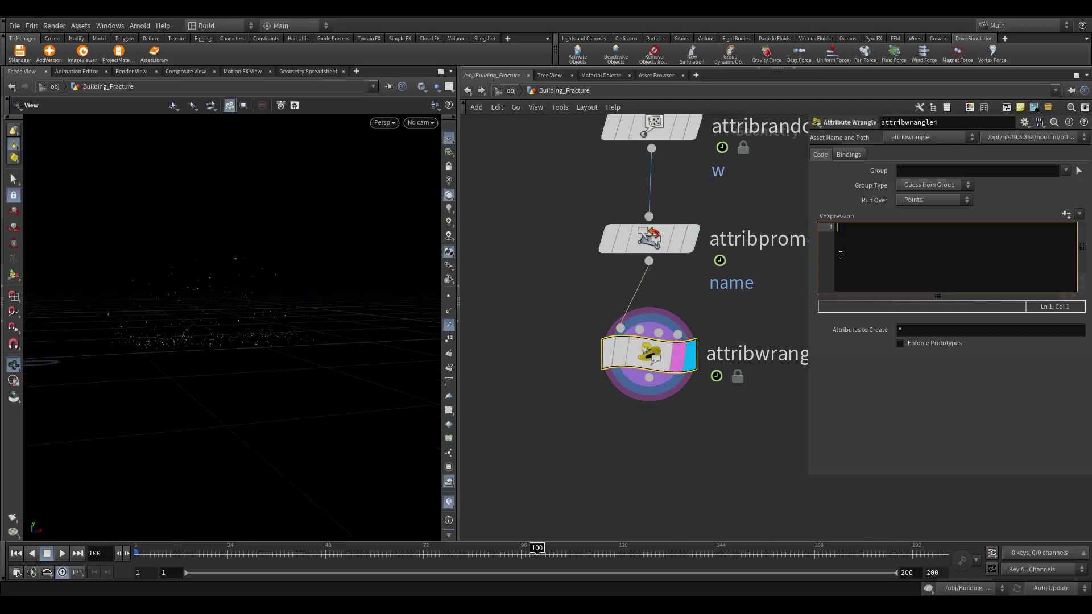
{"action": "type", "text": "f@s"}
{"action": "type", "text": "ccelma"}
{"action": "type", "text": "x = 50"}
{"action": "type", "text": ";"}
{"action": "key", "text": "Return"}
Begin the f@angaccelmax line and highlight the accelmax and angaccelmax descriptions in the docs
{"action": "type", "text": "f@angacce"}
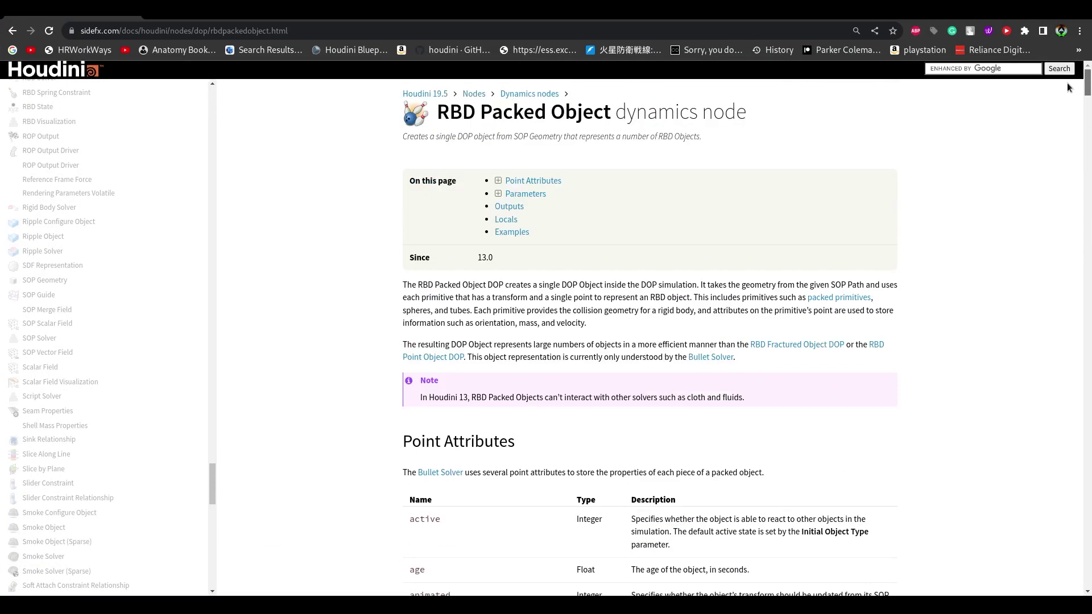
{"action": "left_click_drag", "start_coordinate": [1085, 85], "coordinate": [1015, 257]}
{"action": "left_click_drag", "start_coordinate": [406, 222], "coordinate": [849, 231]}
{"action": "left_click", "coordinate": [478, 217]}
{"action": "left_click", "coordinate": [397, 220]}
{"action": "left_click_drag", "start_coordinate": [397, 219], "coordinate": [559, 199]}
{"action": "left_click", "coordinate": [409, 247]}
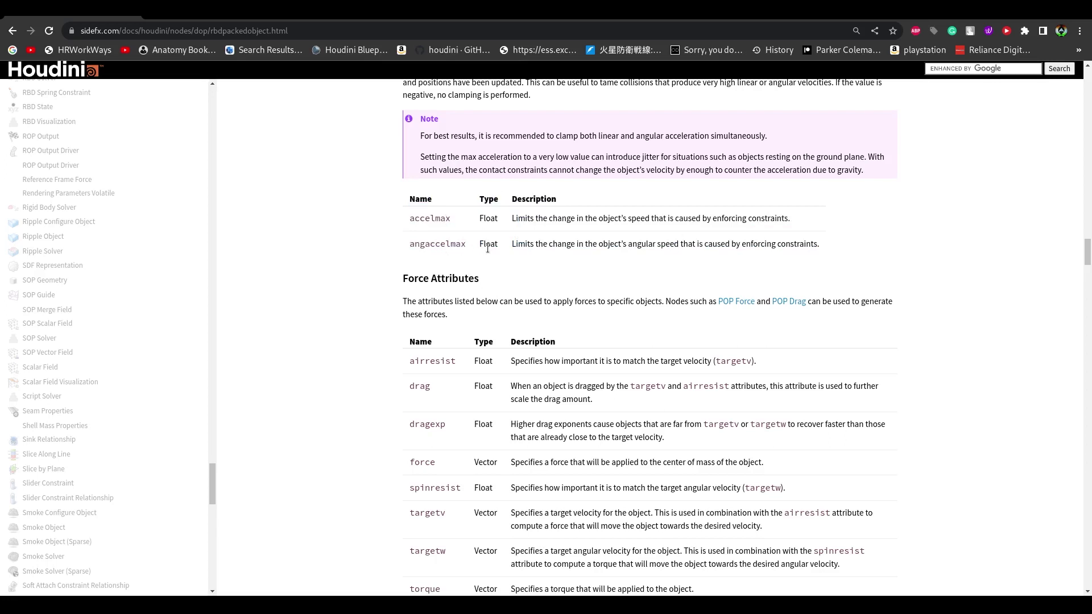
{"action": "left_click_drag", "start_coordinate": [586, 244], "coordinate": [826, 247]}
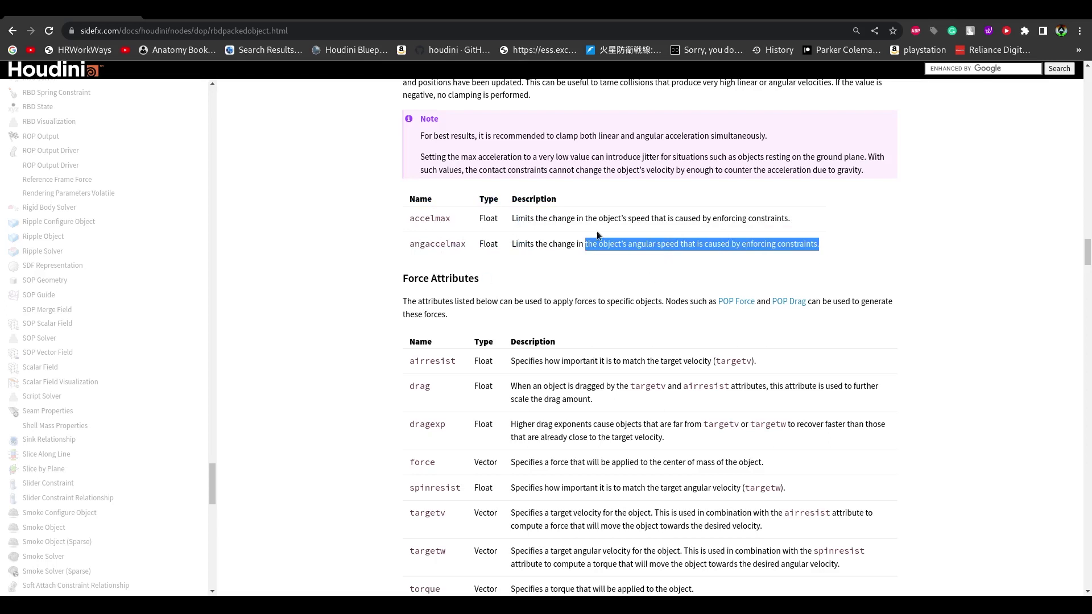
{"action": "left_click_drag", "start_coordinate": [512, 219], "coordinate": [792, 220]}
{"action": "left_click", "coordinate": [1037, 17]}
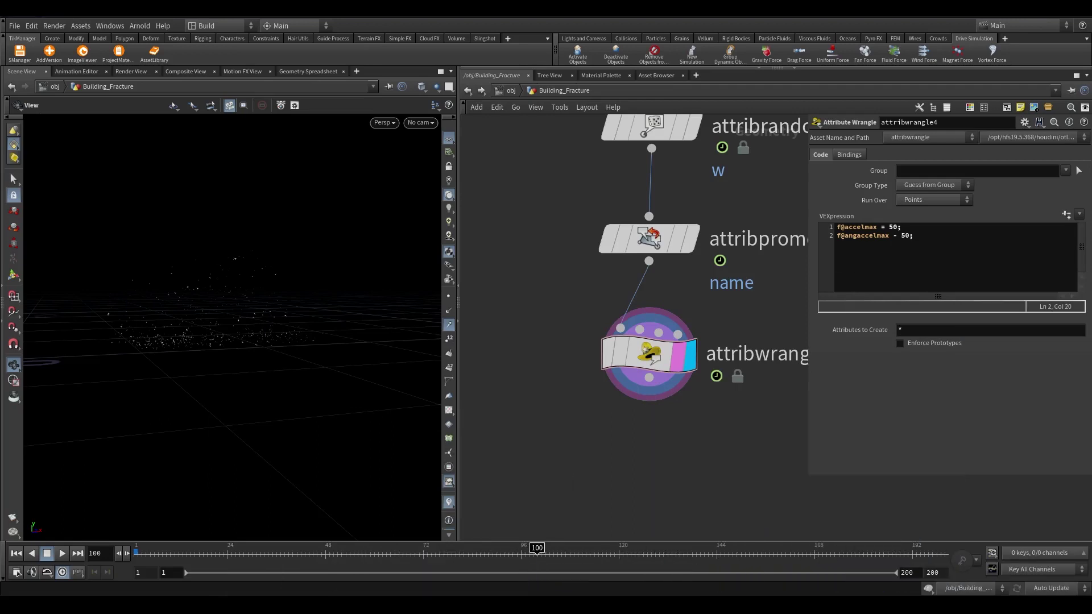
{"action": "left_click", "coordinate": [931, 280]}
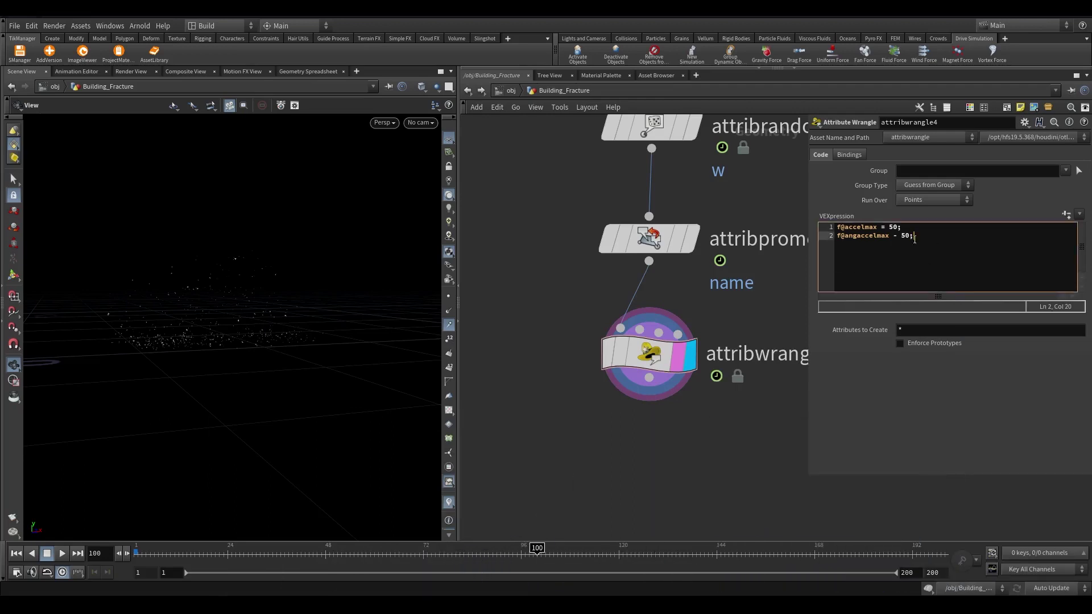
{"action": "left_click", "coordinate": [961, 245]}
{"action": "key", "text": "Return"}
{"action": "key", "text": "Return"}
{"action": "type", "text": "v@v *= 0.8"}
{"action": "middle_click_drag", "start_coordinate": [765, 309], "coordinate": [761, 244]}
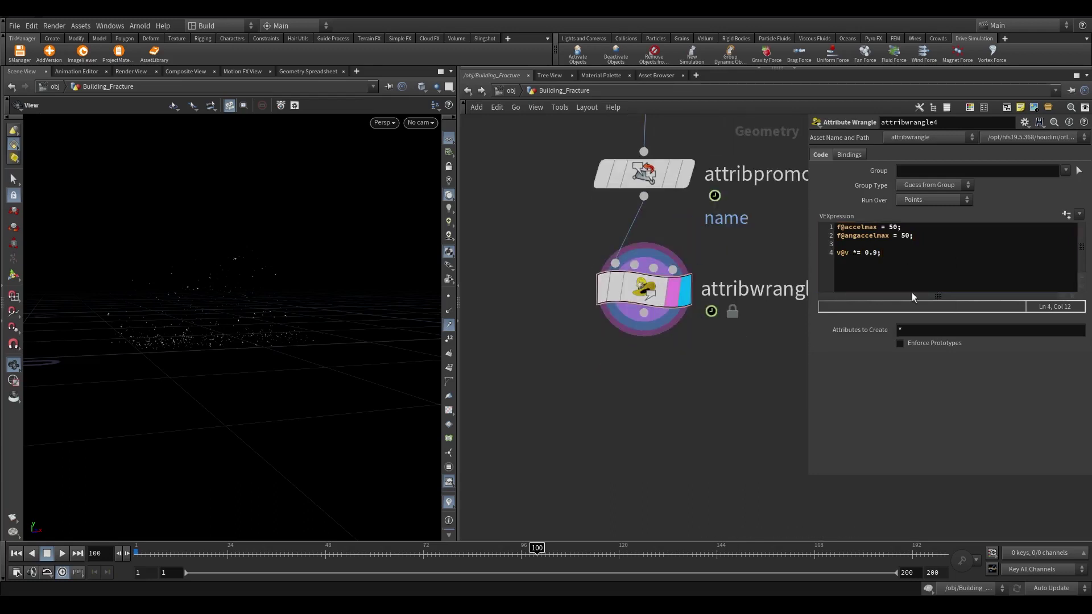
{"action": "key", "text": "Return"}
{"action": "key", "text": "Return"}
{"action": "type", "text": "s@namne_orig = @name;"}
{"action": "key", "text": "Return"}
Set s@name to "debri_f" plus frame and point number, then check the output attributes
{"action": "type", "text": "s@name"}
{"action": "left_click", "coordinate": [653, 180]}
{"action": "middle_click", "coordinate": [653, 180]}
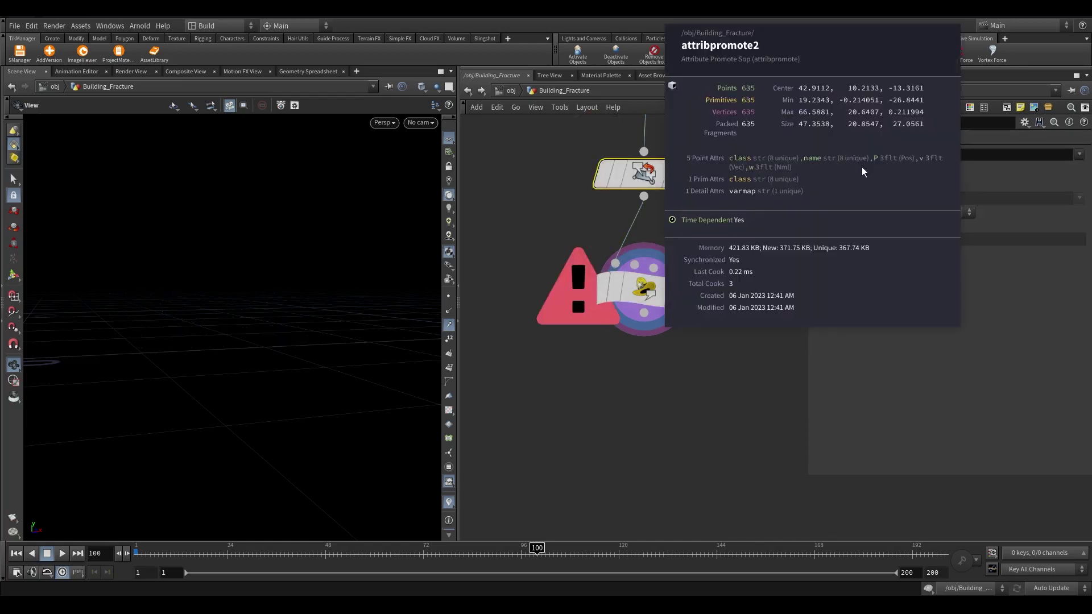
{"action": "left_click", "coordinate": [644, 288]}
{"action": "left_click", "coordinate": [902, 283]}
{"action": "type", "text": "= \"debri"}
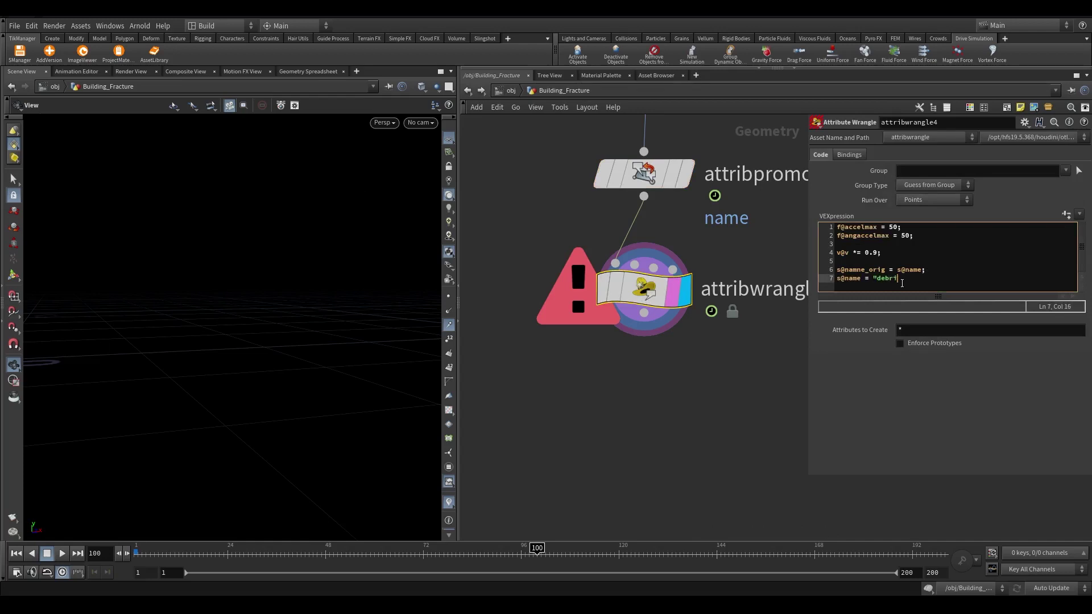
{"action": "type", "text": "_f\" itoa("}
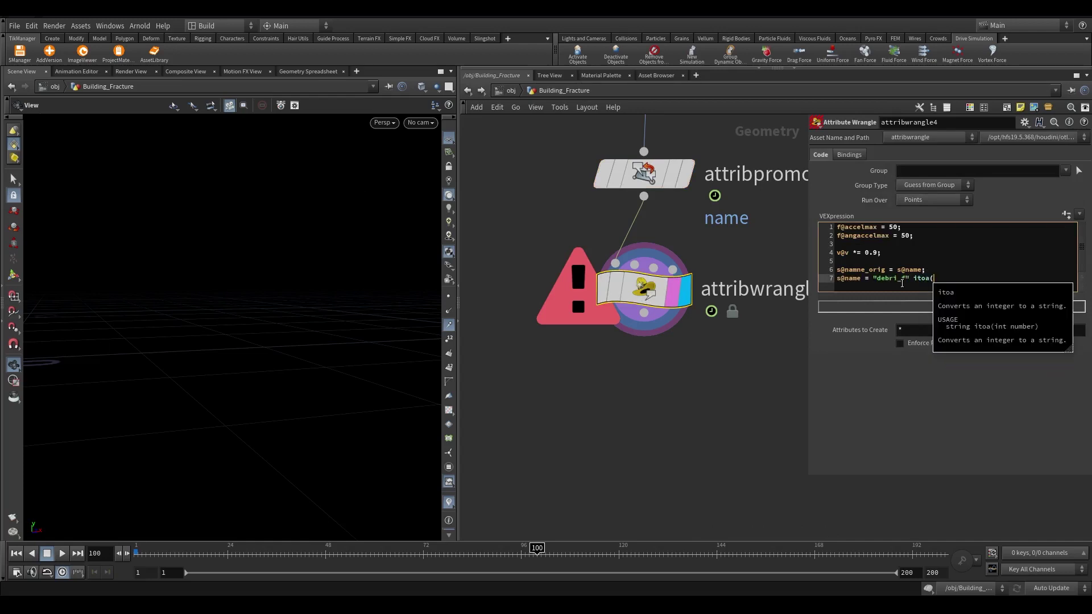
{"action": "type", "text": "nt(@Frame)) + \"_"}
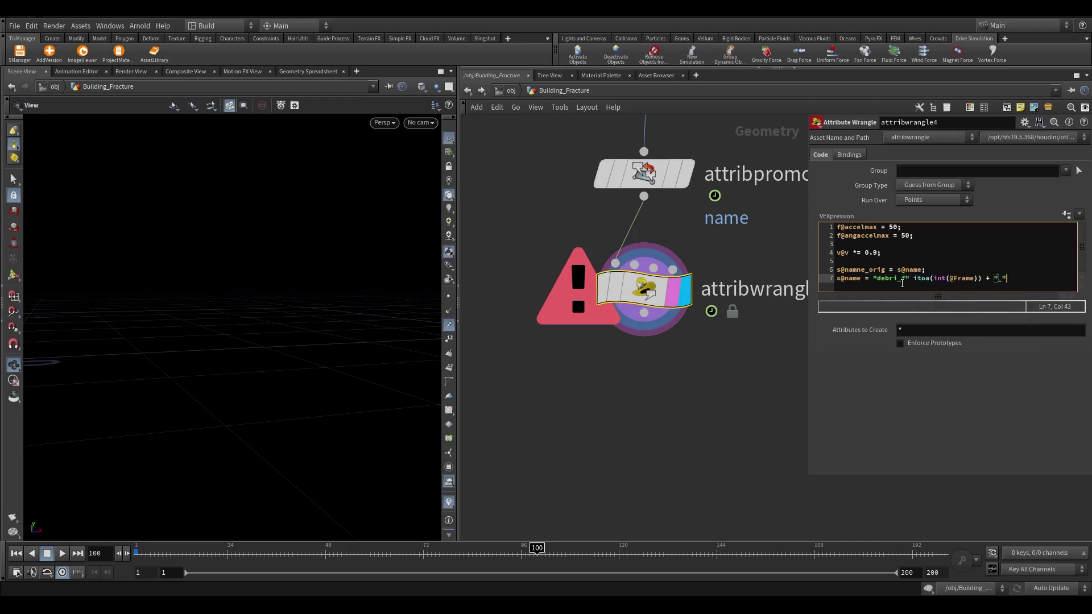
{"action": "type", "text": "itoa(@ptnum);"}
{"action": "left_click", "coordinate": [942, 335]}
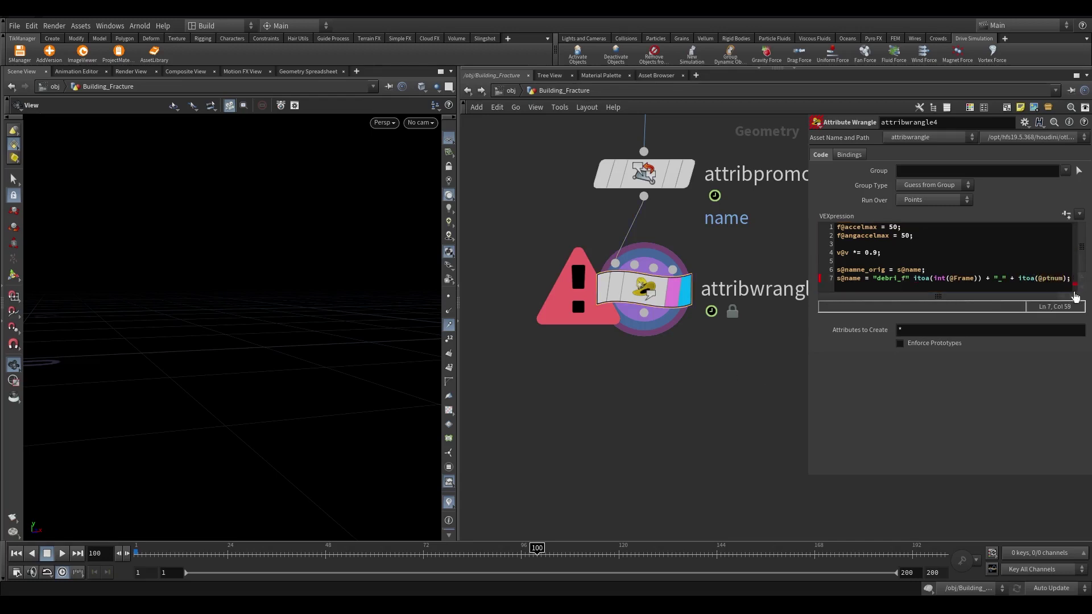
{"action": "middle_click", "coordinate": [632, 292]}
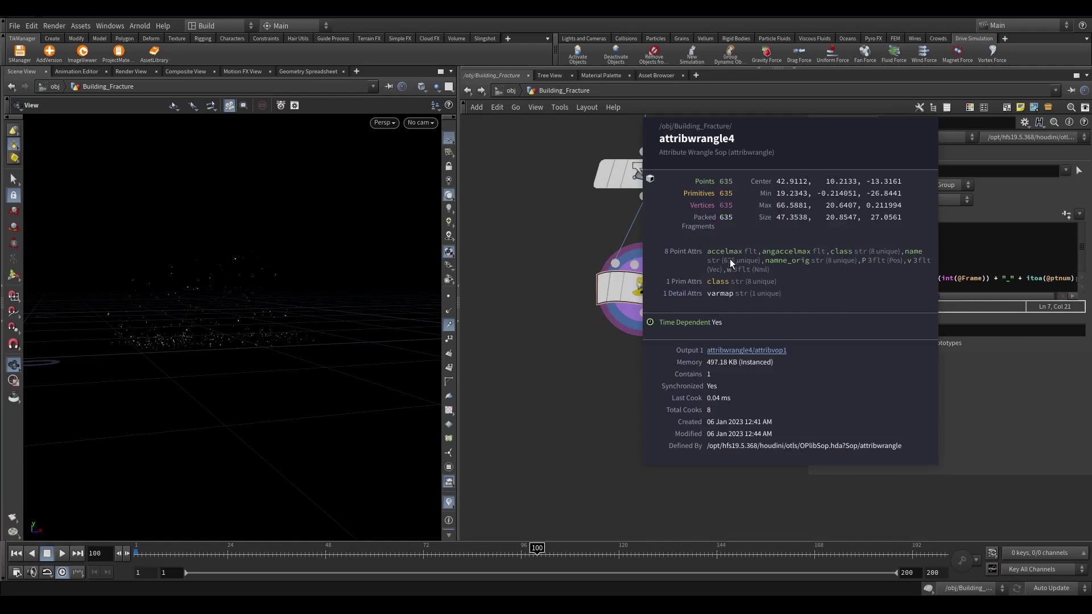
{"action": "middle_click", "coordinate": [716, 299]}
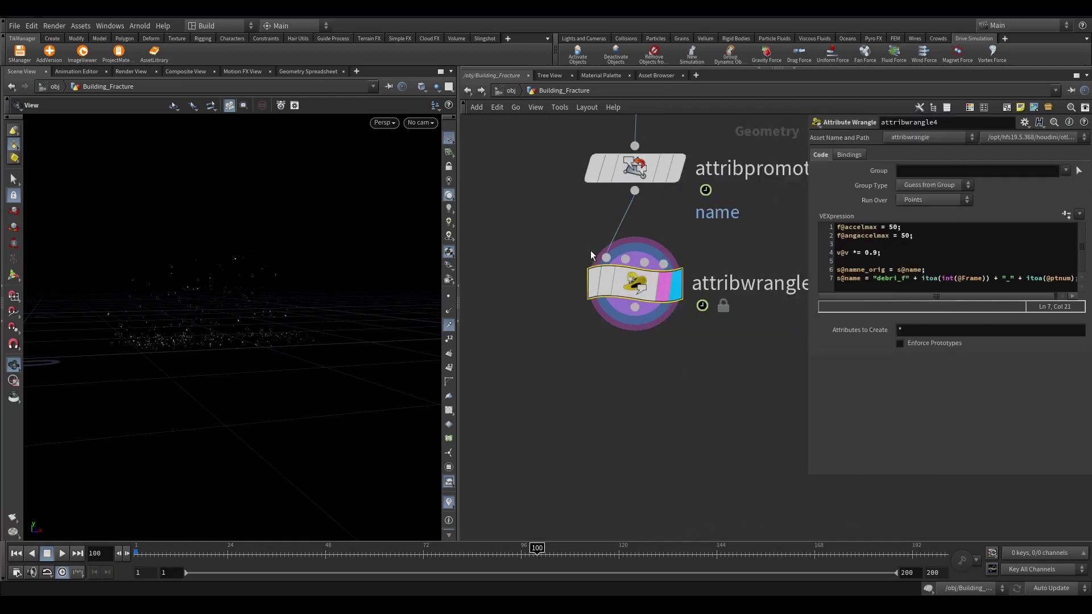
{"action": "scroll", "coordinate": [766, 328], "scroll_direction": "down", "scroll_amount": 1}
{"action": "left_click_drag", "start_coordinate": [810, 320], "coordinate": [662, 319]}
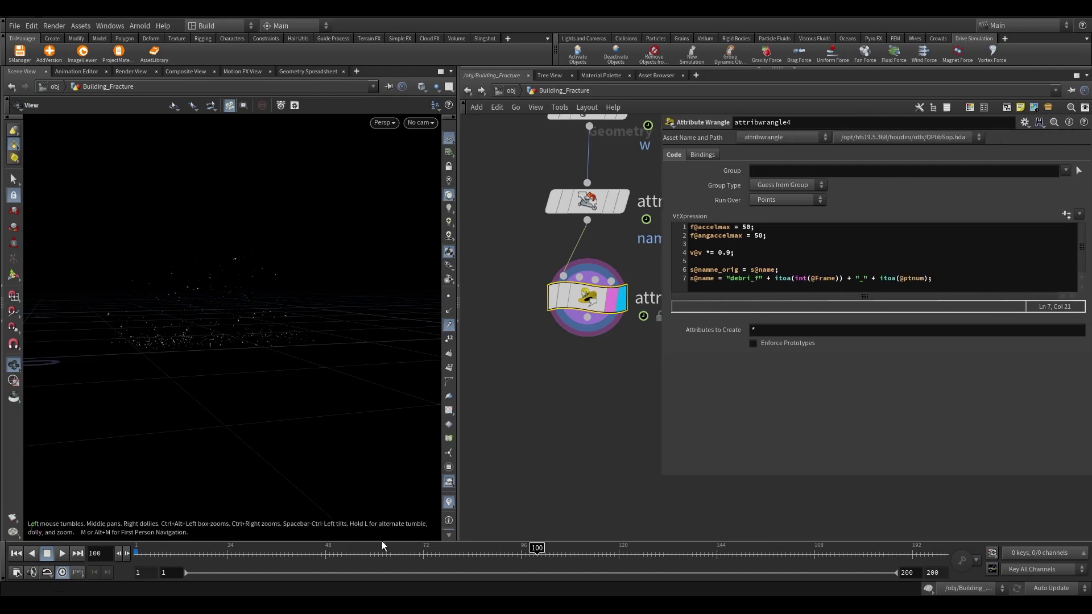
Show only the name column in the Geometry Spreadsheet to verify debri_f names, then go to frame 78
{"action": "left_click", "coordinate": [297, 71]}
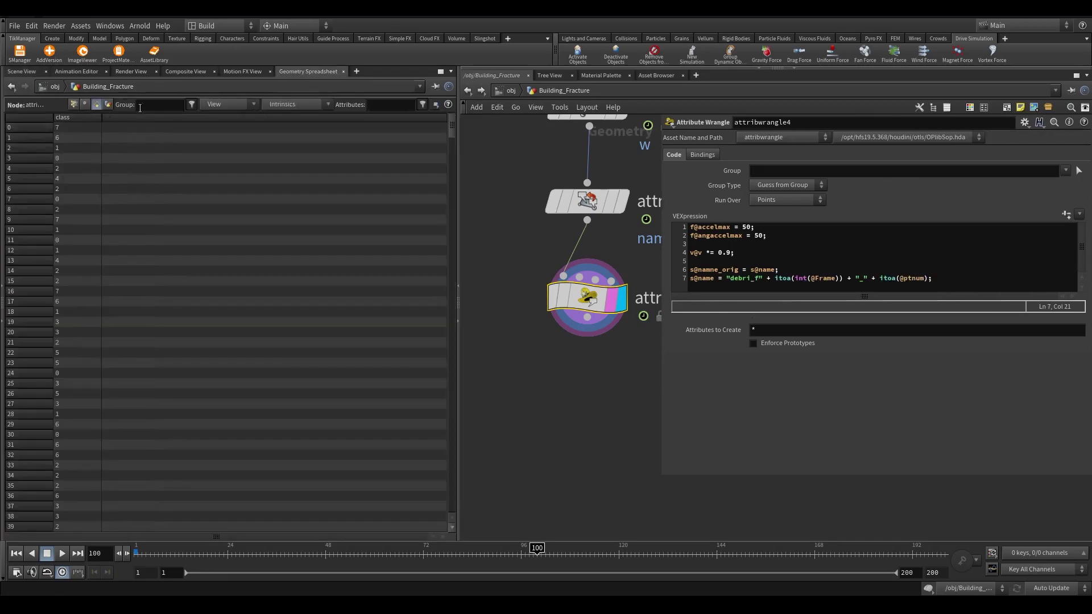
{"action": "left_click", "coordinate": [73, 107]}
{"action": "left_click", "coordinate": [216, 104]}
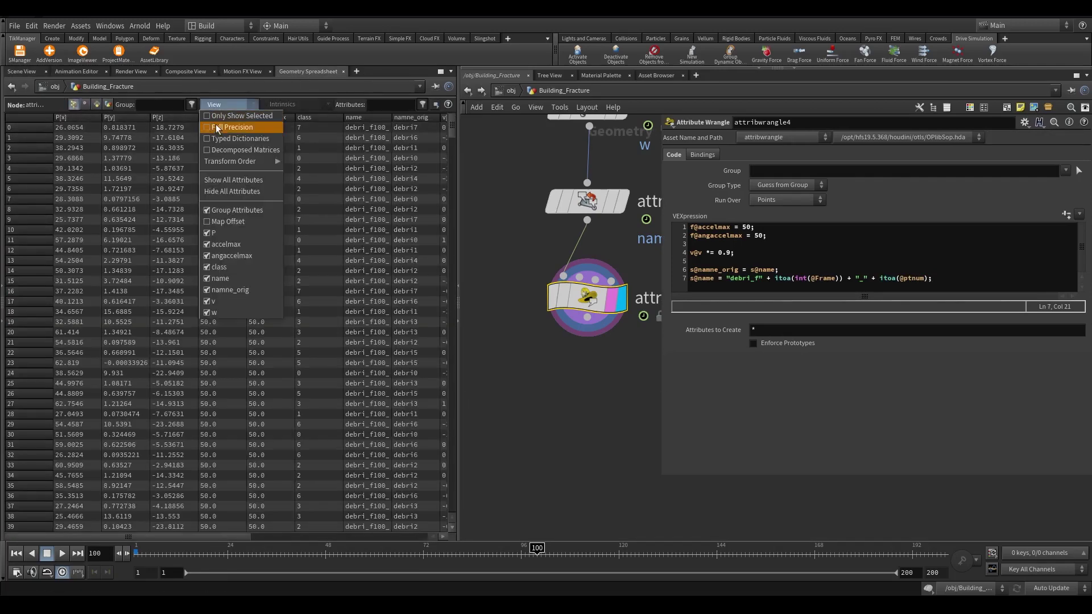
{"action": "left_click", "coordinate": [230, 191]}
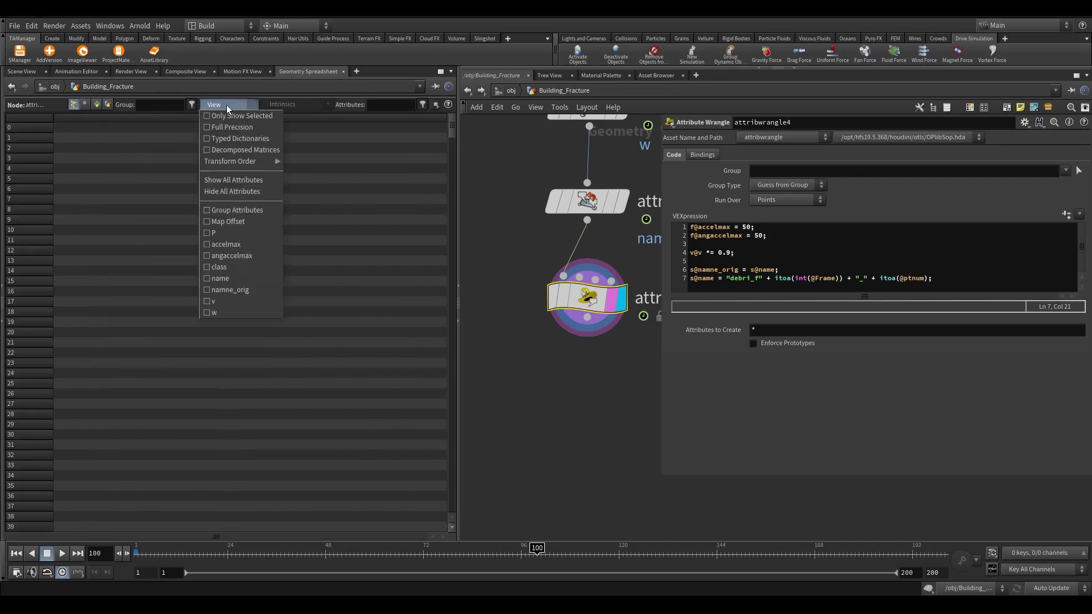
{"action": "left_click", "coordinate": [222, 278]}
{"action": "left_click_drag", "start_coordinate": [103, 118], "coordinate": [336, 118]}
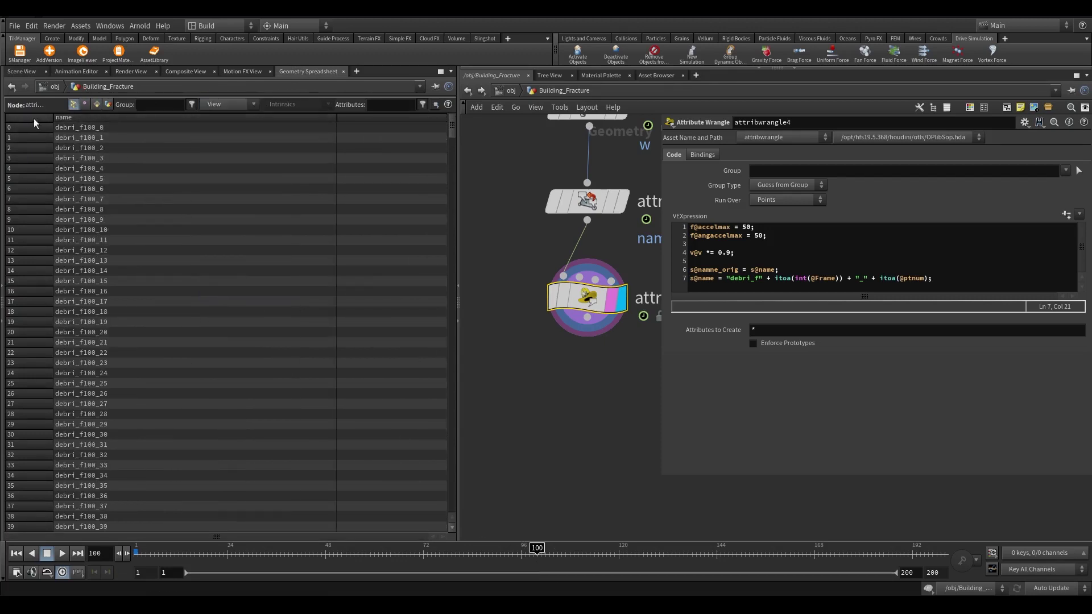
{"action": "left_click_drag", "start_coordinate": [537, 553], "coordinate": [447, 553]}
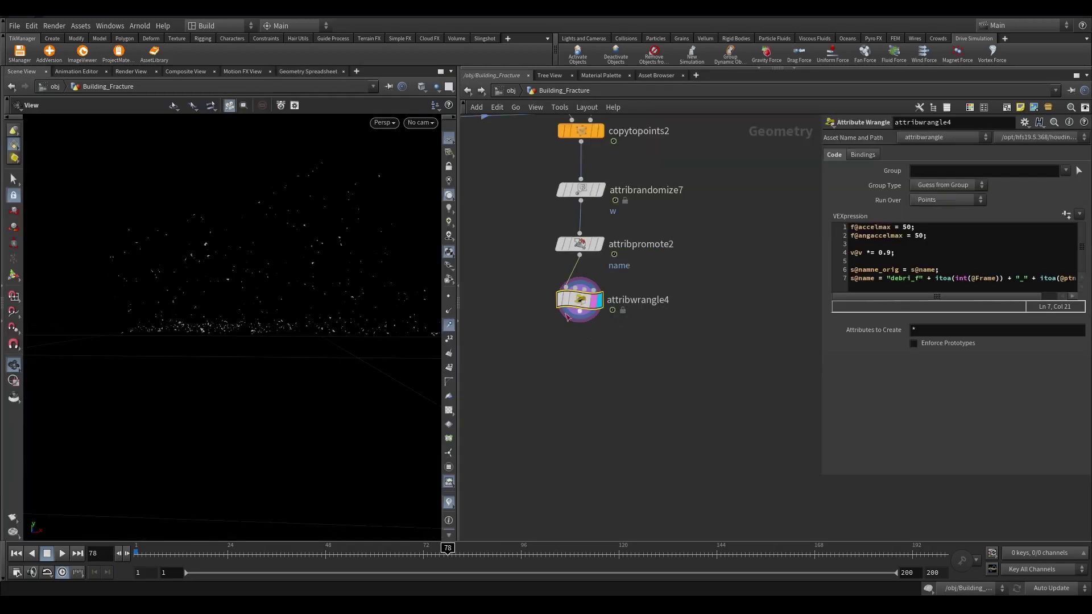
Add a Rest Position node below attribwrangle4
{"action": "key", "text": "Tab"}
{"action": "type", "text": "r"}
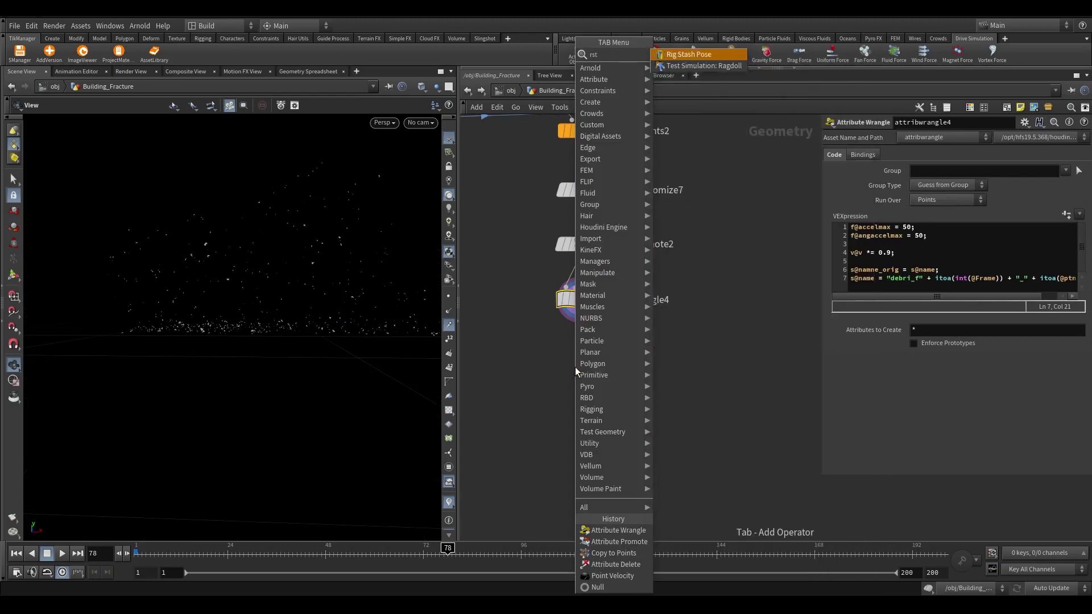
{"action": "type", "text": "est"}
{"action": "key", "text": "Return"}
{"action": "left_click", "coordinate": [575, 367]}
{"action": "scroll", "coordinate": [575, 367], "scroll_direction": "up", "scroll_amount": 5}
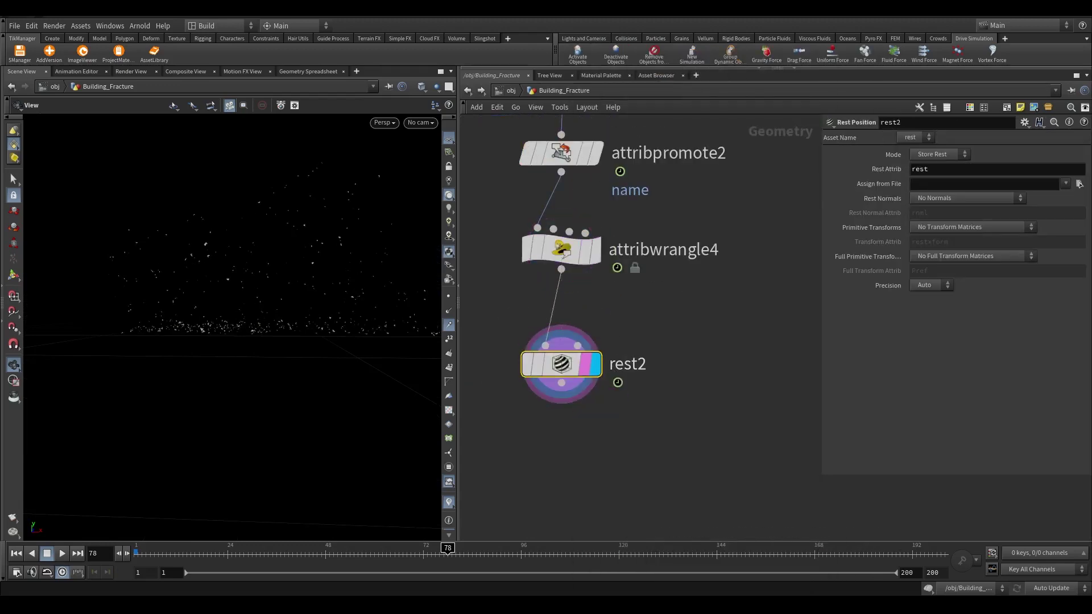
{"action": "scroll", "coordinate": [775, 373], "scroll_direction": "down", "scroll_amount": 8}
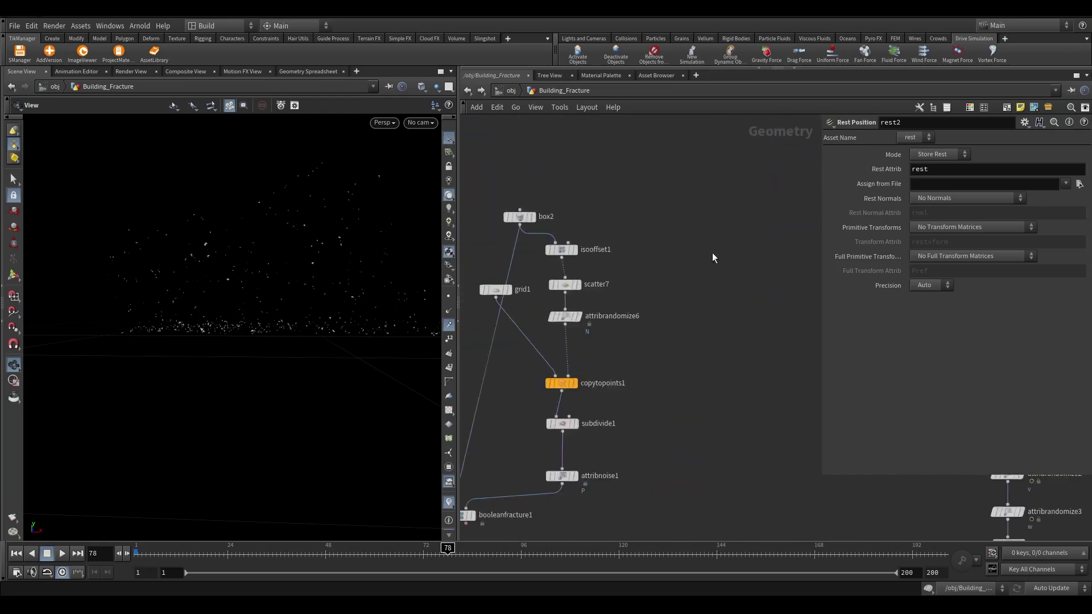
{"action": "scroll", "coordinate": [618, 254], "scroll_direction": "up", "scroll_amount": 6}
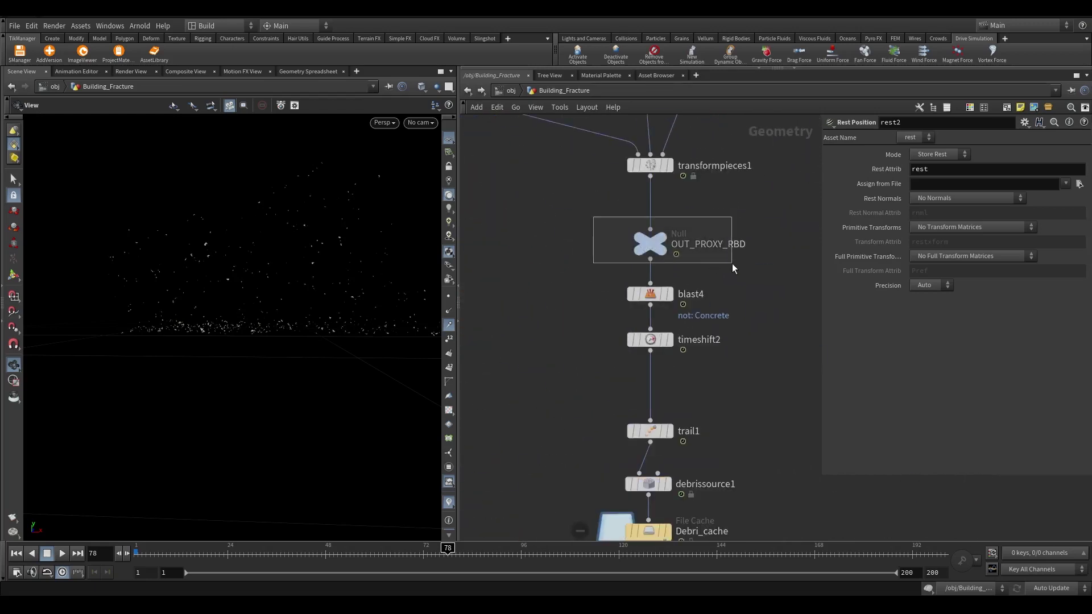
Bring in OUT_PROXY_RBD as an Object Merge node
{"action": "left_click_drag", "start_coordinate": [593, 217], "coordinate": [733, 264]}
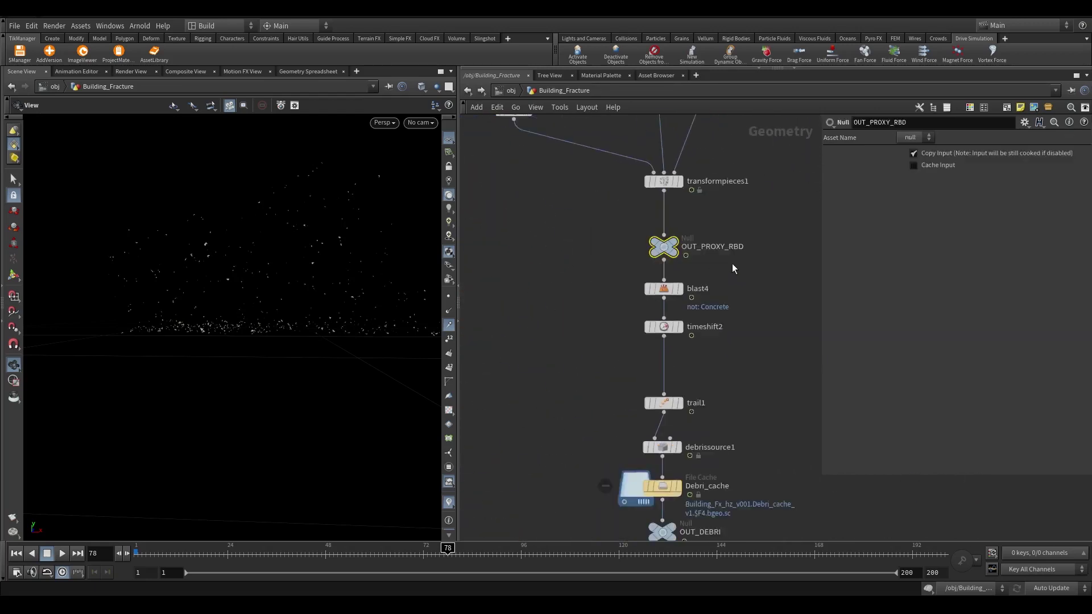
{"action": "key", "text": "ctrl+c"}
{"action": "scroll", "coordinate": [732, 264], "scroll_direction": "down", "scroll_amount": 4}
{"action": "scroll", "coordinate": [765, 275], "scroll_direction": "up", "scroll_amount": 2}
{"action": "key", "text": "ctrl+v"}
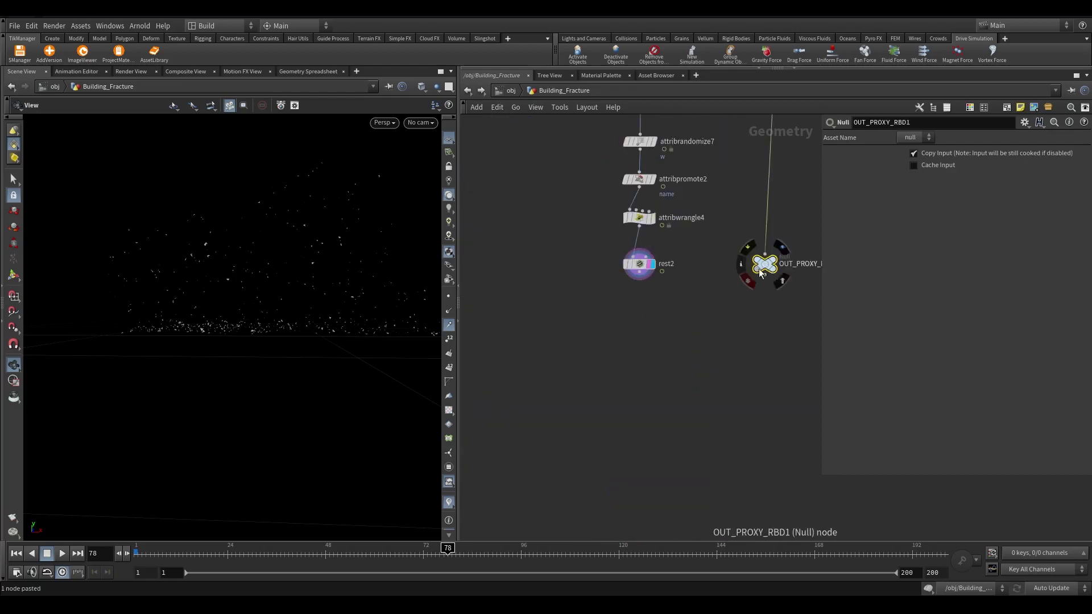
{"action": "key", "text": "ctrl+alt+shift+v"}
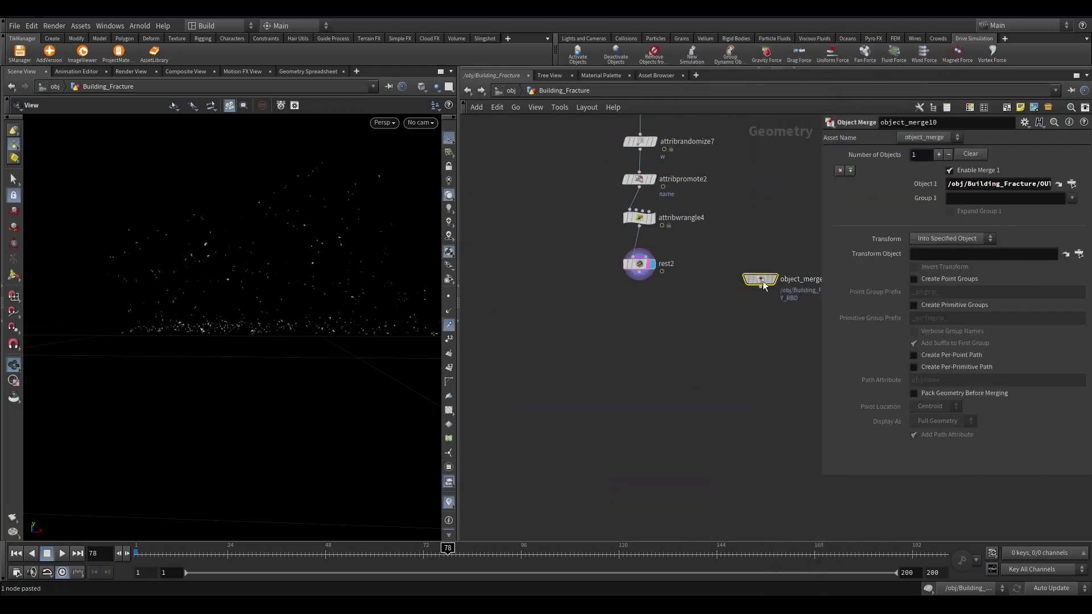
{"action": "left_click", "coordinate": [765, 274]}
{"action": "key", "text": "r"}
{"action": "scroll", "coordinate": [737, 269], "scroll_direction": "up", "scroll_amount": 3}
Blast the merged geometry to keep only the Concrete group, and display it
{"action": "left_click_drag", "start_coordinate": [743, 268], "coordinate": [745, 311]}
{"action": "type", "text": "blast"}
{"action": "key", "text": "Return"}
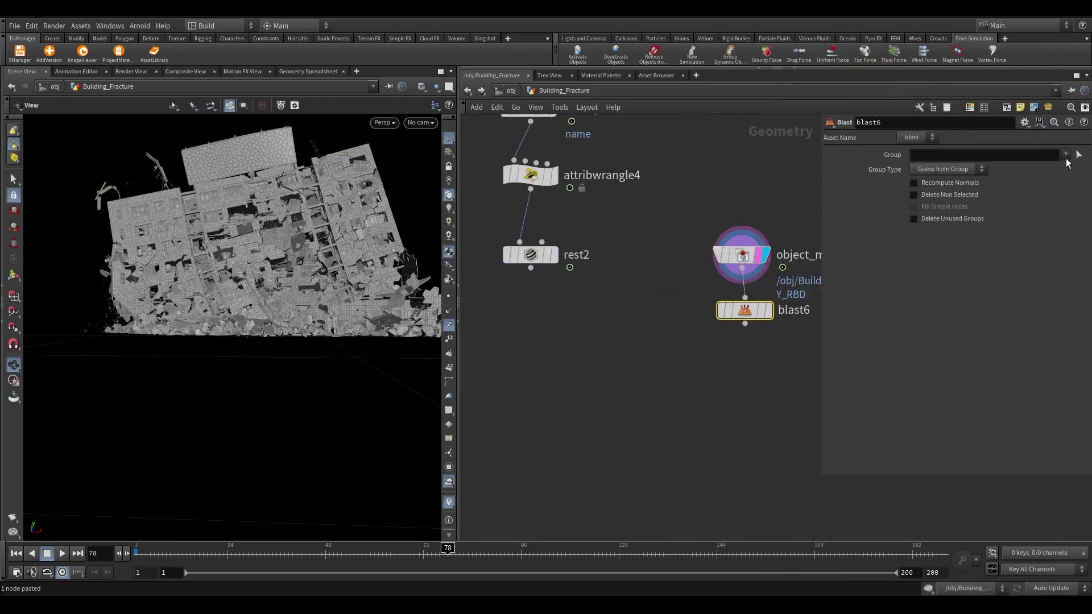
{"action": "left_click", "coordinate": [1066, 155]}
{"action": "left_click", "coordinate": [1000, 176]}
{"action": "left_click", "coordinate": [936, 195]}
{"action": "left_click", "coordinate": [775, 354]}
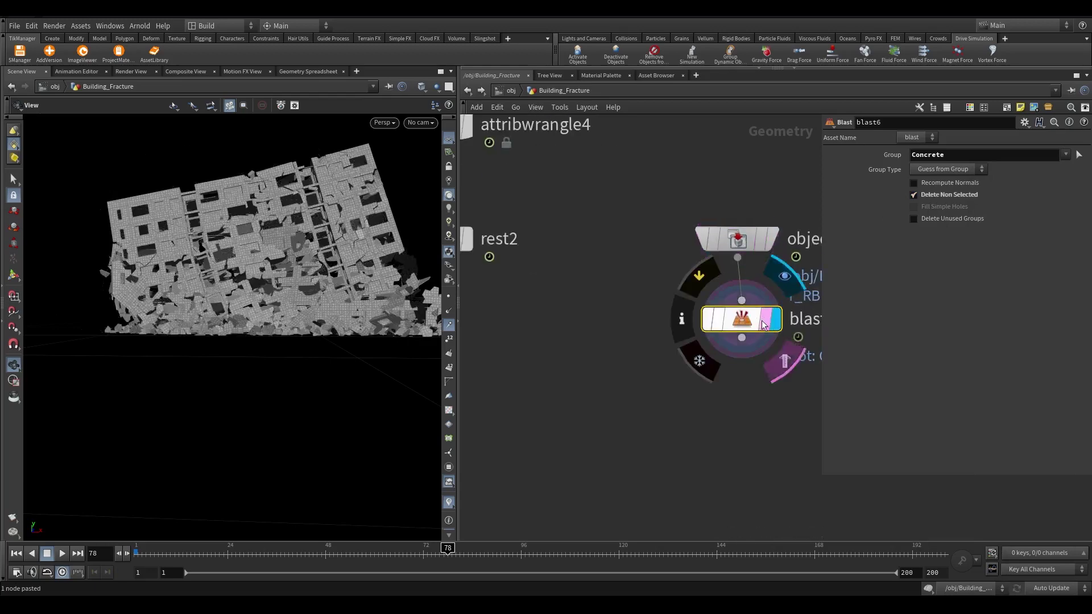
{"action": "scroll", "coordinate": [739, 342], "scroll_direction": "up", "scroll_amount": 3}
{"action": "left_click_drag", "start_coordinate": [715, 391], "coordinate": [712, 171]}
Add a DOP Network node below rest2, wired from rest2 and blast6
{"action": "scroll", "coordinate": [581, 391], "scroll_direction": "down", "scroll_amount": 1}
{"action": "middle_click_drag", "start_coordinate": [580, 390], "coordinate": [649, 350]}
{"action": "key", "text": "Tab"}
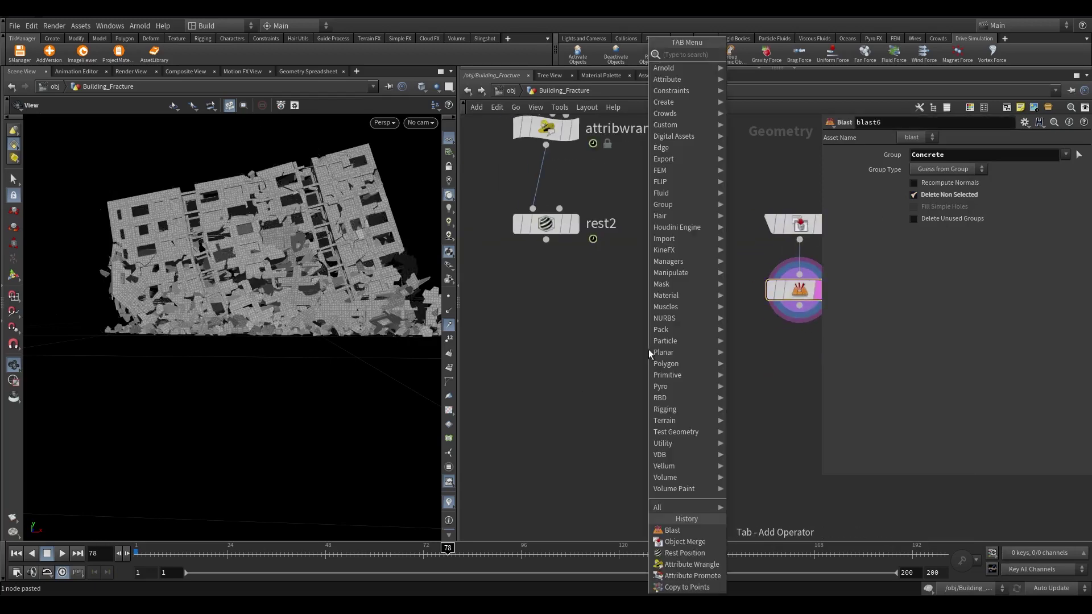
{"action": "type", "text": "null"}
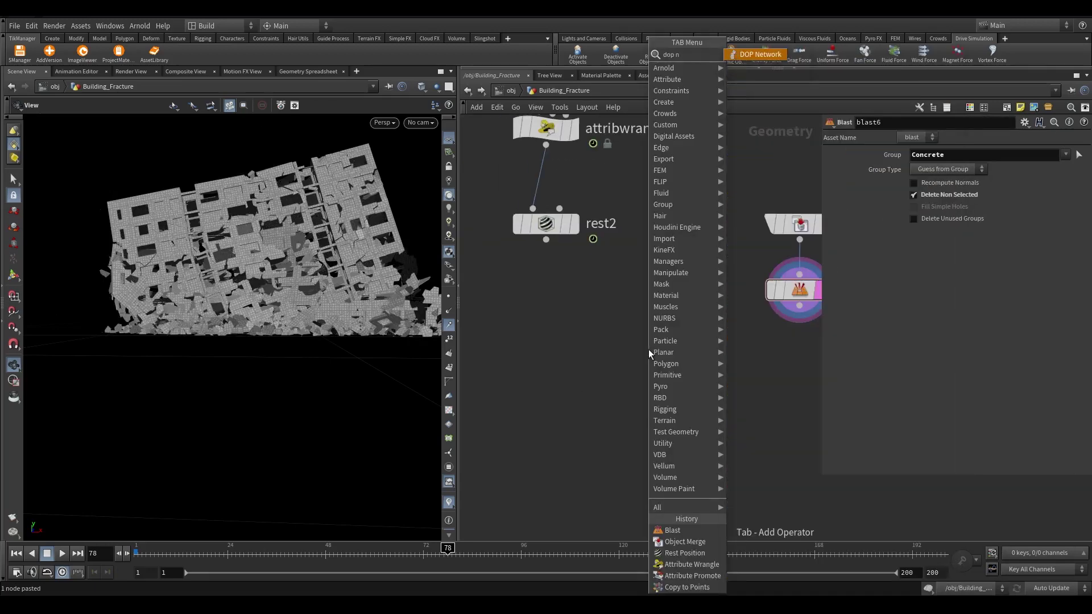
{"action": "key", "text": "Return"}
{"action": "left_click", "coordinate": [640, 394]}
{"action": "left_click_drag", "start_coordinate": [546, 240], "coordinate": [799, 307]}
{"action": "scroll", "coordinate": [688, 376], "scroll_direction": "down", "scroll_amount": 2}
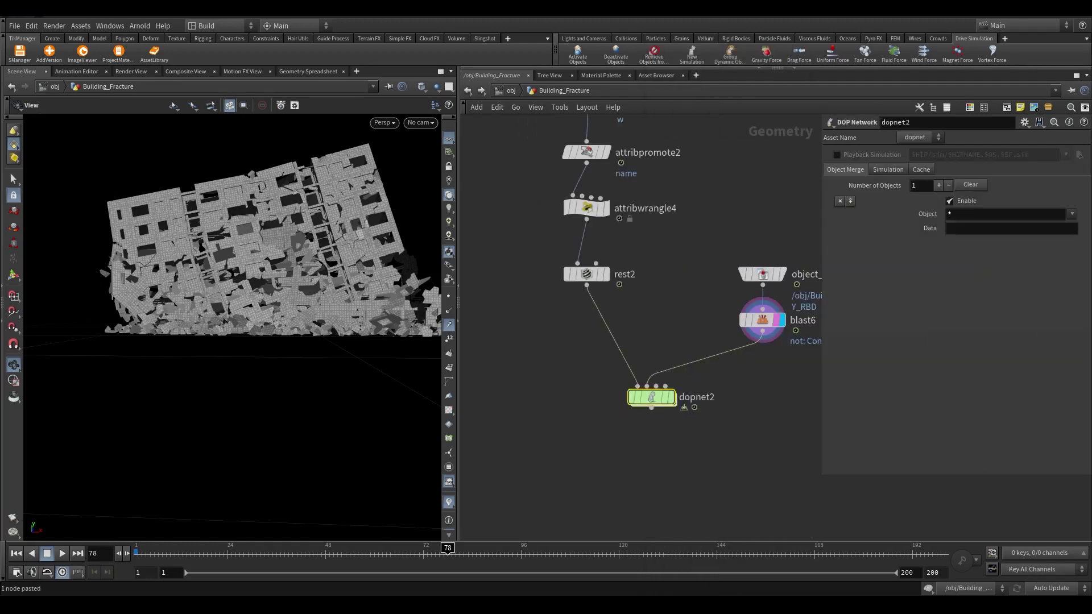
{"action": "scroll", "coordinate": [724, 390], "scroll_direction": "up", "scroll_amount": 3}
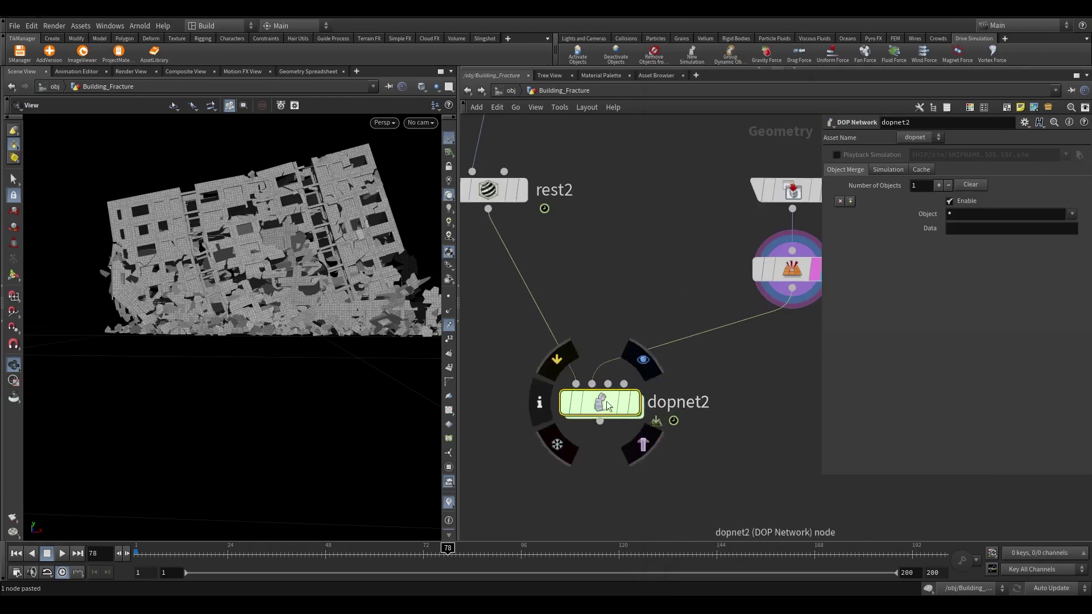
Go back to frame 1 and check blast6's groups and point count
{"action": "left_click", "coordinate": [15, 554]}
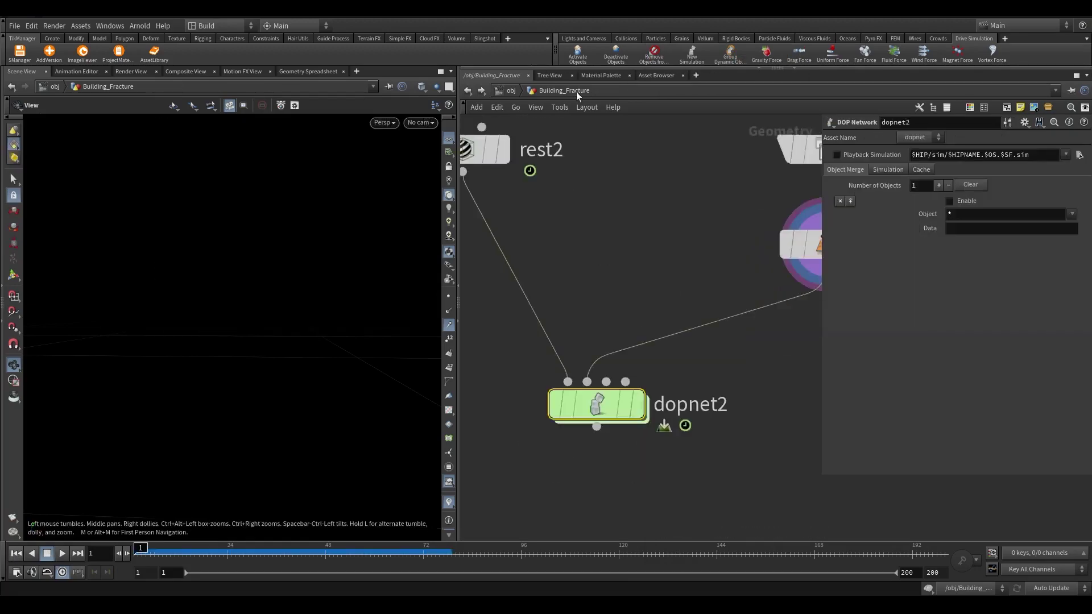
{"action": "scroll", "coordinate": [512, 446], "scroll_direction": "down", "scroll_amount": 2}
{"action": "middle_click_drag", "start_coordinate": [709, 322], "coordinate": [770, 281]}
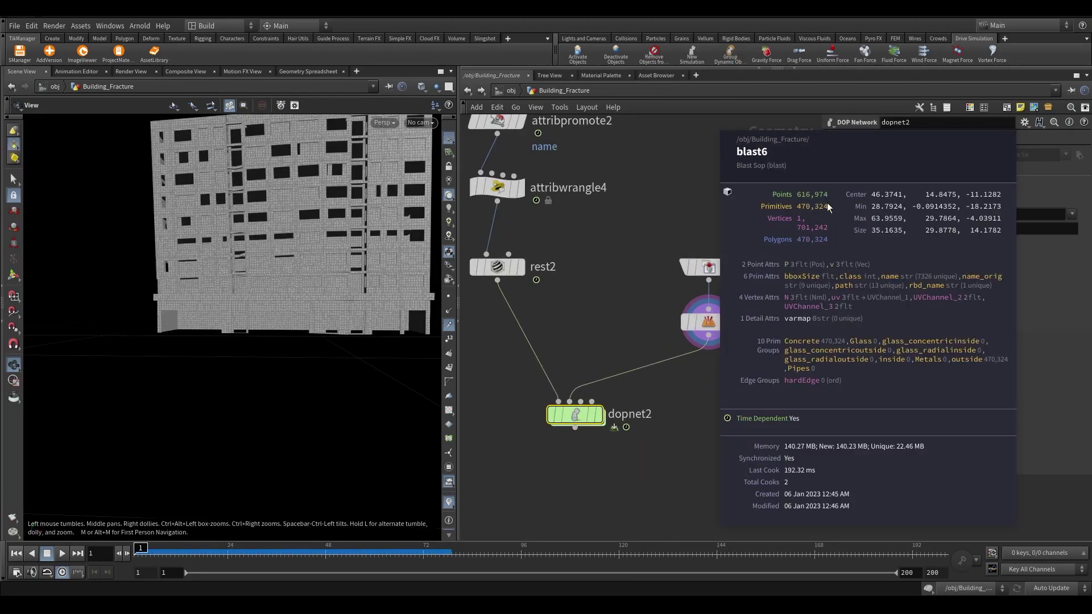
{"action": "middle_click", "coordinate": [702, 318]}
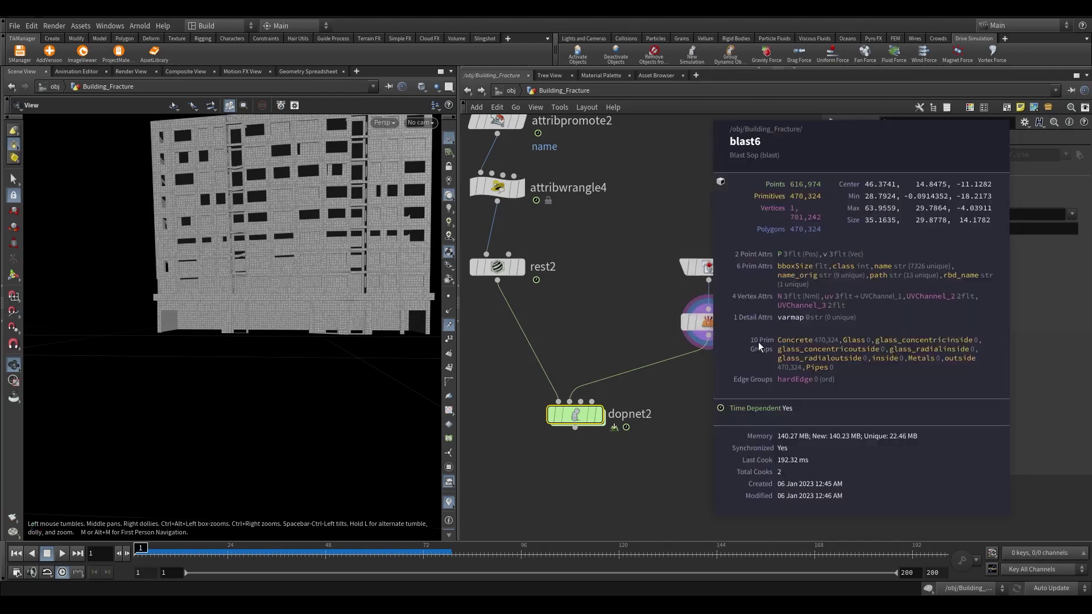
Insert an Assemble node, assemble2, between blast6 and the DOP network
{"action": "key", "text": "Tab"}
{"action": "type", "text": "ass"}
{"action": "key", "text": "Return"}
{"action": "left_click", "coordinate": [664, 367]}
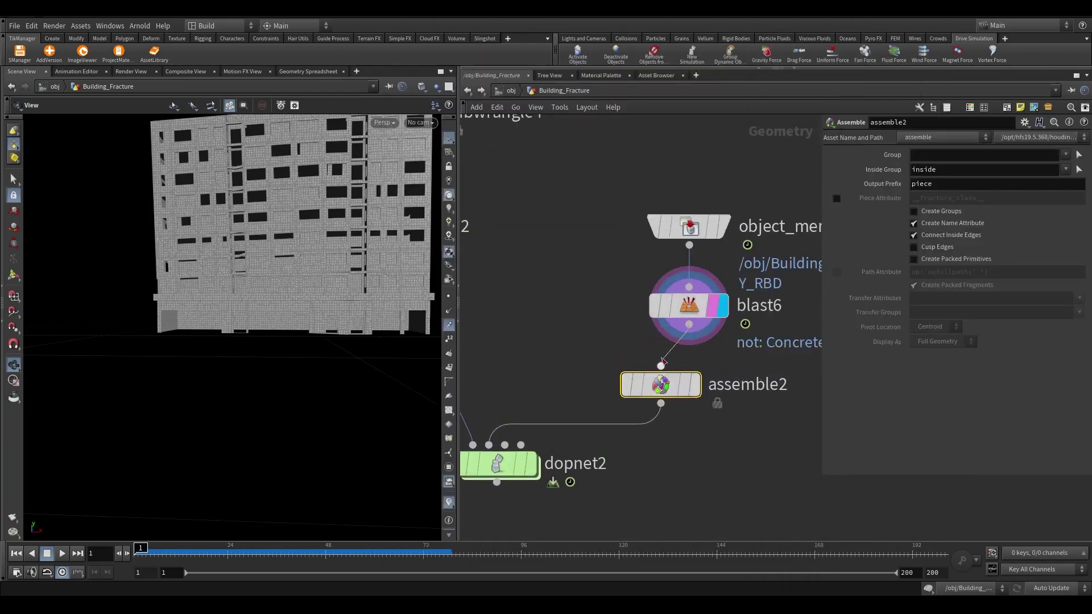
{"action": "left_click_drag", "start_coordinate": [665, 367], "coordinate": [713, 361]}
Turn on packed primitives, turn off the name attribute, transfer v, and display assemble2
{"action": "left_click", "coordinate": [943, 256]}
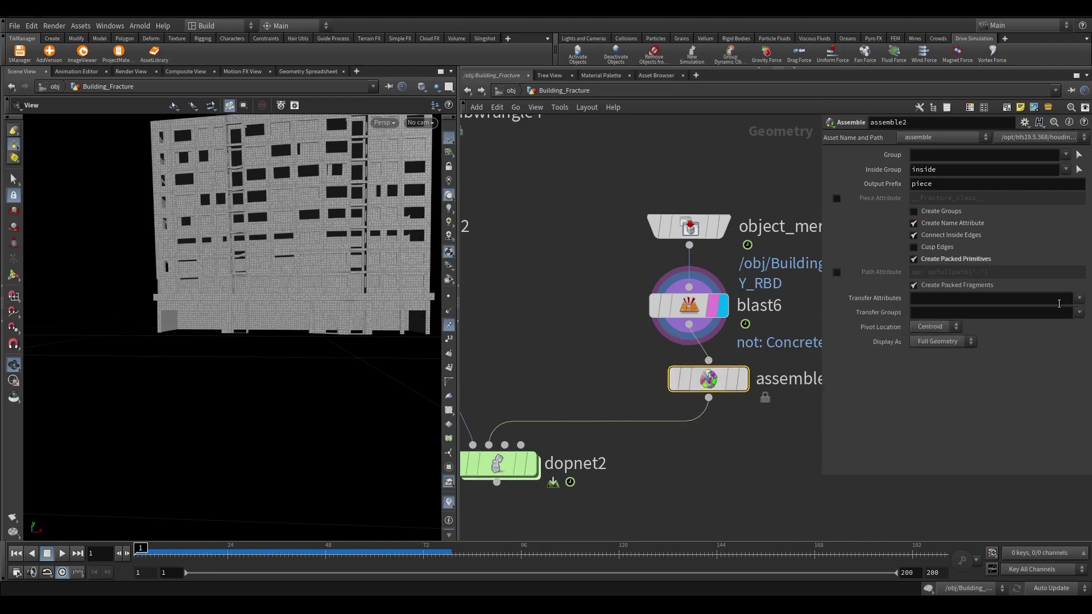
{"action": "left_click", "coordinate": [914, 223]}
{"action": "middle_click", "coordinate": [787, 359]}
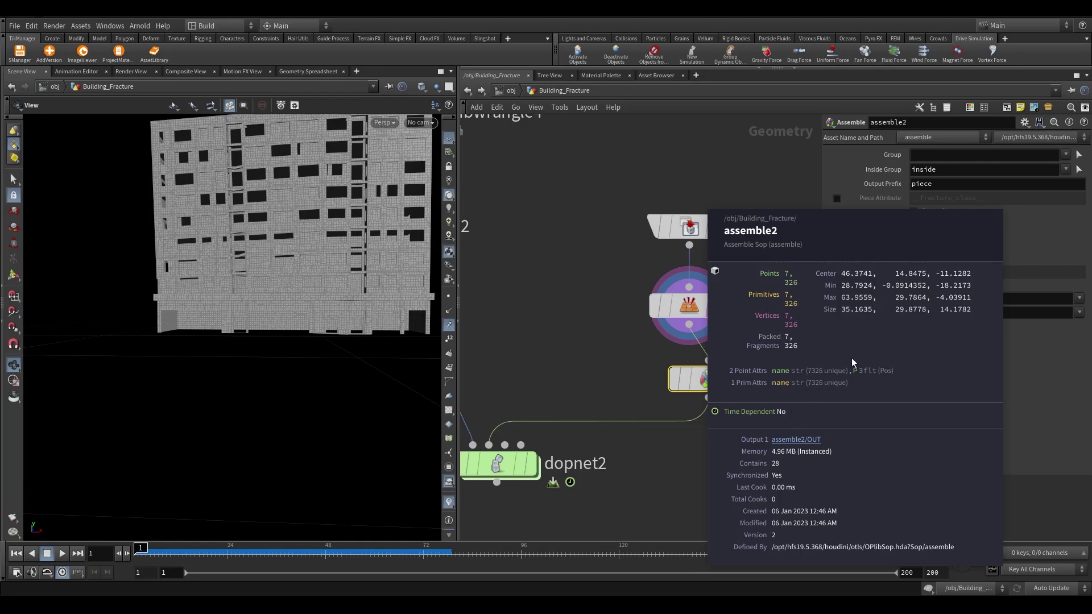
{"action": "key", "text": "Delete"}
{"action": "key", "text": "Delete"}
{"action": "key", "text": "Delete"}
{"action": "key", "text": "Delete"}
{"action": "middle_click", "coordinate": [709, 379]}
{"action": "mouse_move", "coordinate": [736, 387]}
{"action": "left_mouse_down"}
{"action": "mouse_move", "coordinate": [746, 385]}
{"action": "mouse_move", "coordinate": [725, 386]}
{"action": "left_mouse_up"}
{"action": "left_click", "coordinate": [1079, 298]}
{"action": "left_click", "coordinate": [1040, 424]}
{"action": "middle_click", "coordinate": [699, 378]}
Try moving the object merge, blast and assemble nodes, undo it, and select dopnet2
{"action": "left_click_drag", "start_coordinate": [754, 480], "coordinate": [648, 211]}
{"action": "left_click_drag", "start_coordinate": [689, 305], "coordinate": [694, 412]}
{"action": "left_click_drag", "start_coordinate": [692, 366], "coordinate": [694, 461]}
{"action": "key", "text": "ctrl+z"}
{"action": "key", "text": "ctrl+z"}
{"action": "middle_click_drag", "start_coordinate": [590, 537], "coordinate": [678, 423]}
{"action": "left_click", "coordinate": [585, 342]}
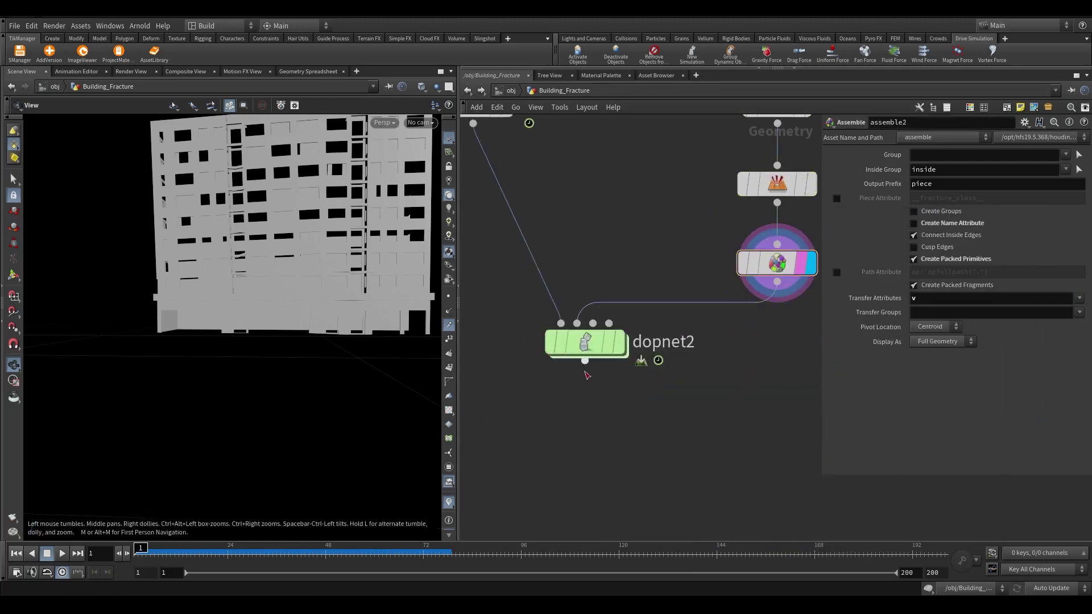
Inside dopnet2, add a Merge node feeding the output
{"action": "double_click", "coordinate": [585, 346]}
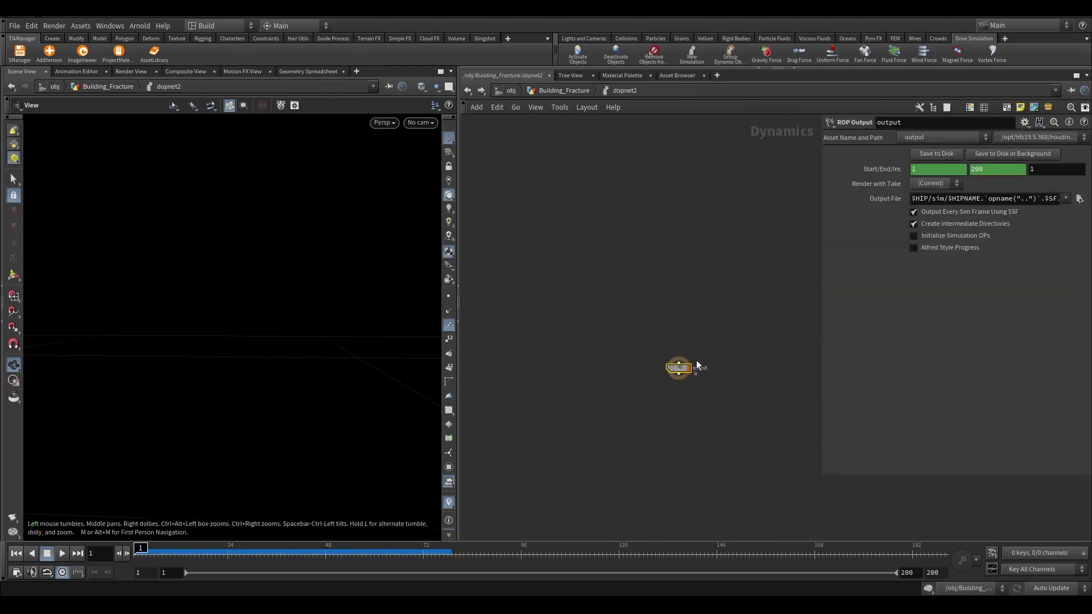
{"action": "left_click_drag", "start_coordinate": [678, 363], "coordinate": [598, 223]}
{"action": "type", "text": "merge"}
{"action": "key", "text": "Return"}
Add a Ground Plane and a Gravity node feeding merge1
{"action": "scroll", "coordinate": [674, 302], "scroll_direction": "up", "scroll_amount": 3}
{"action": "type", "text": "ground"}
{"action": "key", "text": "Return"}
{"action": "left_click_drag", "start_coordinate": [680, 297], "coordinate": [705, 252]}
{"action": "type", "text": "ground"}
{"action": "key", "text": "Return"}
{"action": "left_click", "coordinate": [739, 235]}
{"action": "key", "text": "Tab"}
{"action": "type", "text": "g"}
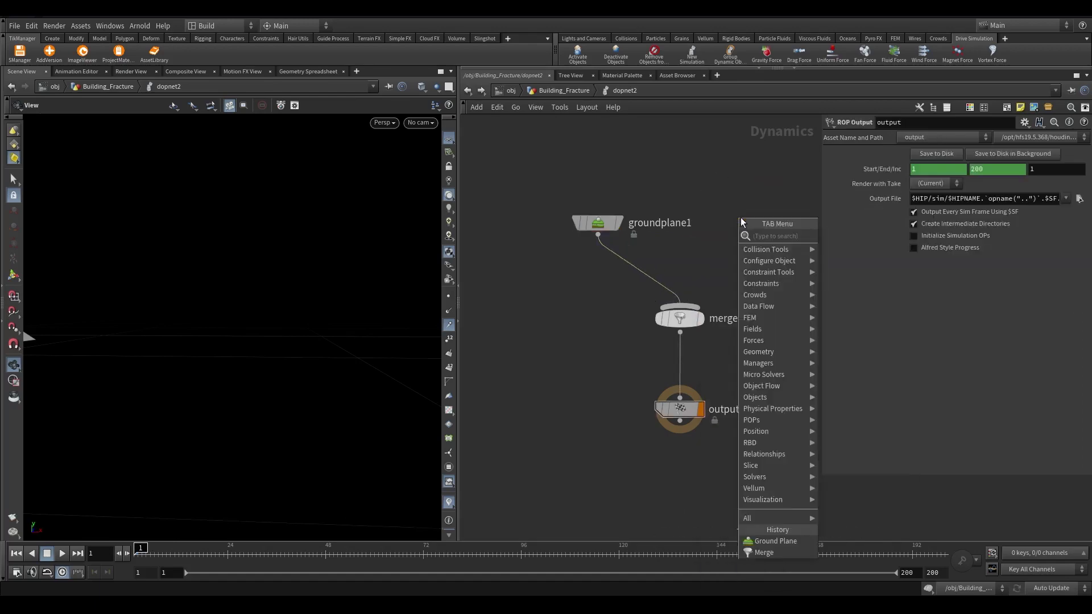
{"action": "type", "text": "ravity"}
{"action": "key", "text": "Return"}
{"action": "middle_click_drag", "start_coordinate": [757, 256], "coordinate": [721, 322]}
Add a Bullet Solver node above gravity1
{"action": "left_click_drag", "start_coordinate": [691, 268], "coordinate": [704, 220]}
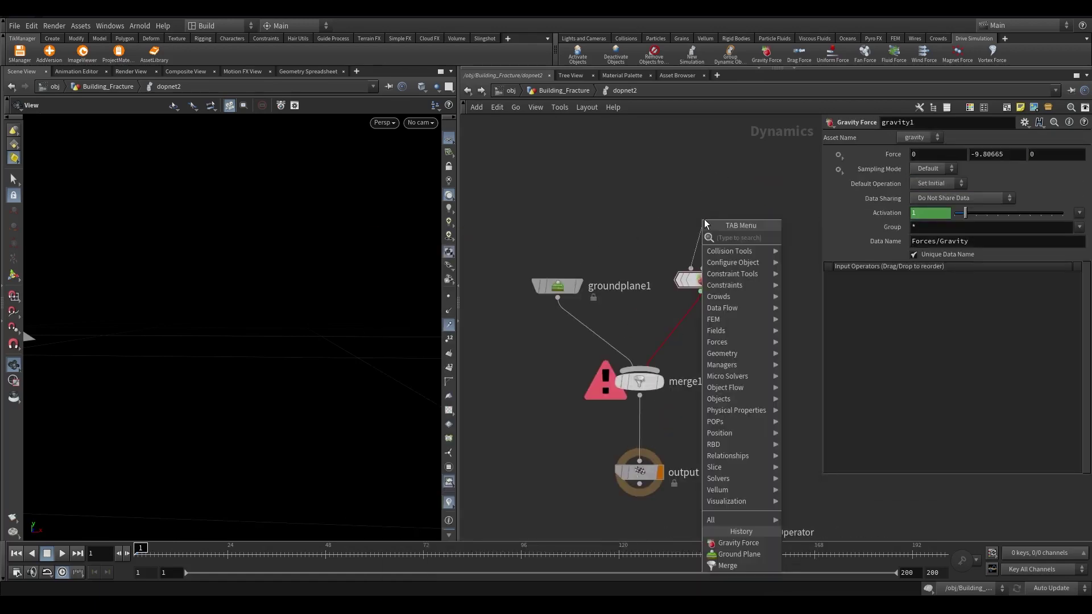
{"action": "type", "text": "bulle"}
{"action": "key", "text": "Return"}
{"action": "key", "text": "ctrl+z"}
{"action": "key", "text": "Tab"}
{"action": "type", "text": "bulle"}
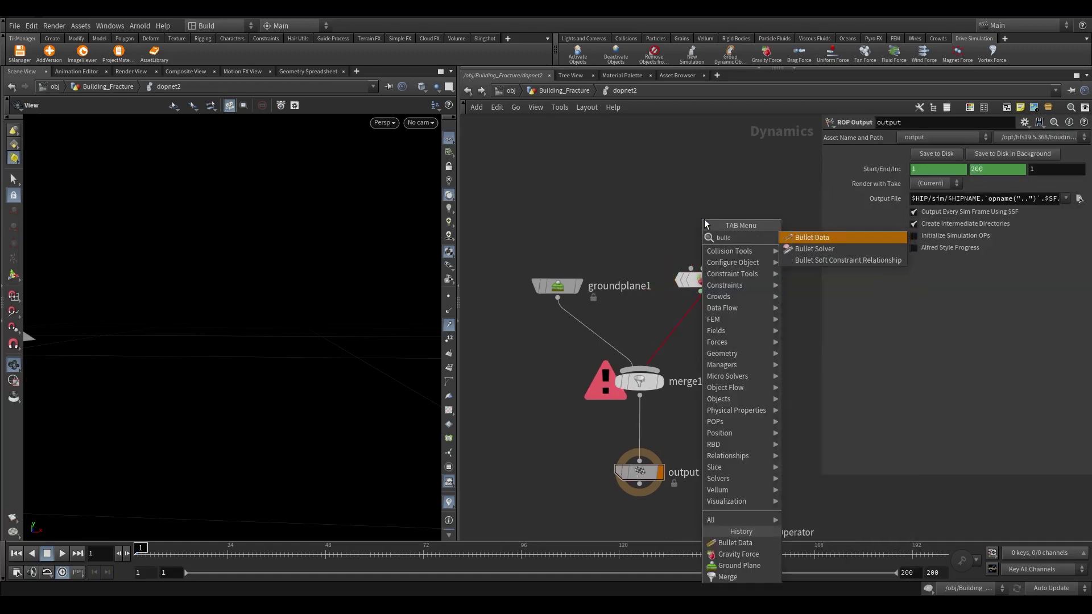
{"action": "key", "text": "Down"}
{"action": "key", "text": "Return"}
{"action": "left_click", "coordinate": [709, 215]}
{"action": "middle_click_drag", "start_coordinate": [696, 192], "coordinate": [689, 329]}
Add a merge2 node feeding the Bullet Solver's input
{"action": "left_click_drag", "start_coordinate": [688, 329], "coordinate": [704, 279]}
{"action": "left_click", "coordinate": [730, 588]}
{"action": "left_click", "coordinate": [701, 341]}
{"action": "middle_click_drag", "start_coordinate": [721, 372], "coordinate": [589, 436]}
Add two RBD Packed Object nodes feeding merge2
{"action": "left_click_drag", "start_coordinate": [643, 391], "coordinate": [622, 302]}
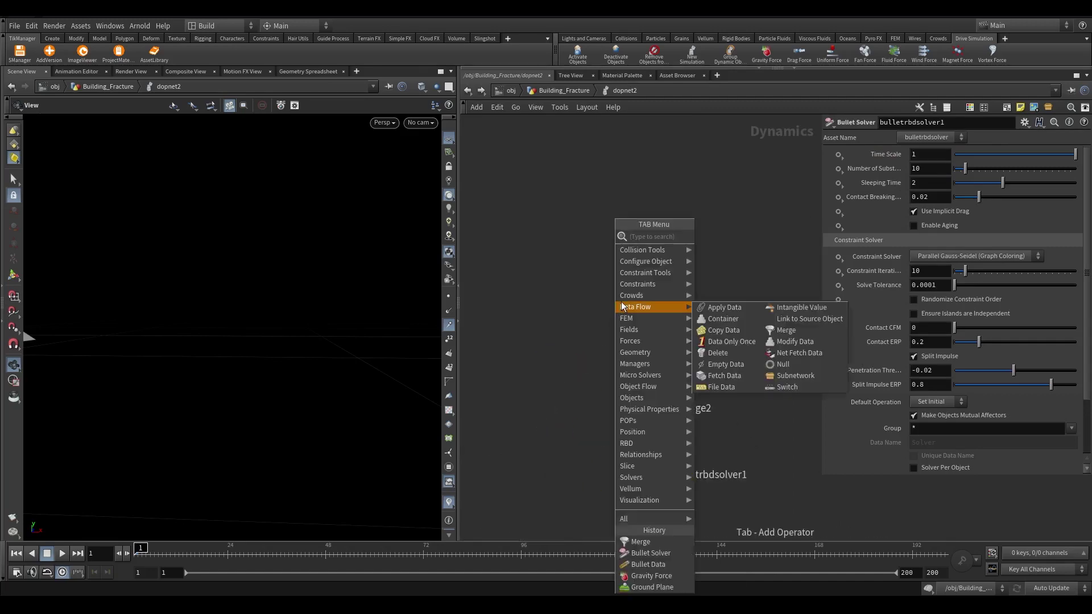
{"action": "type", "text": "rbd"}
{"action": "key", "text": "Down"}
{"action": "key", "text": "Down"}
{"action": "key", "text": "Down"}
{"action": "key", "text": "Down"}
{"action": "key", "text": "Down"}
{"action": "key", "text": "Down"}
{"action": "key", "text": "Down"}
{"action": "key", "text": "Down"}
{"action": "key", "text": "Down"}
{"action": "key", "text": "Down"}
{"action": "key", "text": "Down"}
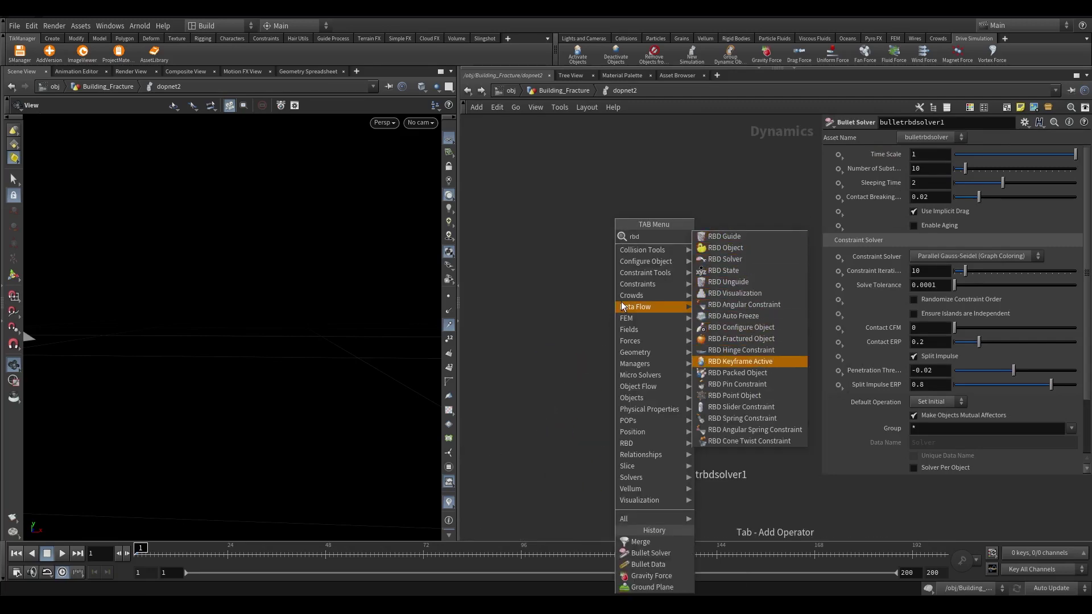
{"action": "key", "text": "Down"}
{"action": "key", "text": "Return"}
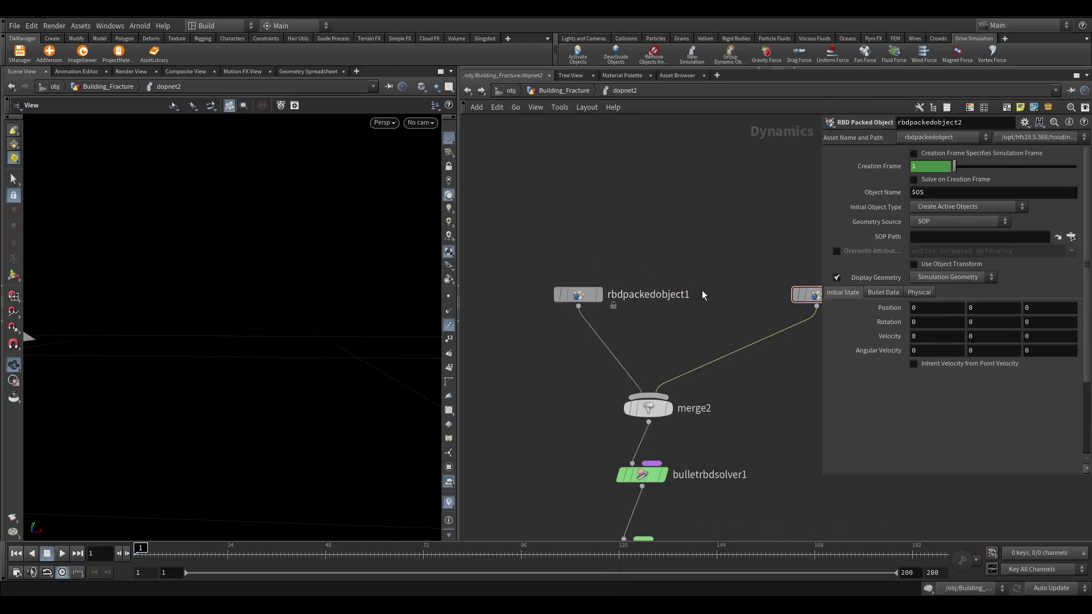
Rename the RBD Packed Objects to debri and building_collision, then select debri
{"action": "double_click", "coordinate": [689, 294]}
{"action": "type", "text": "debr"}
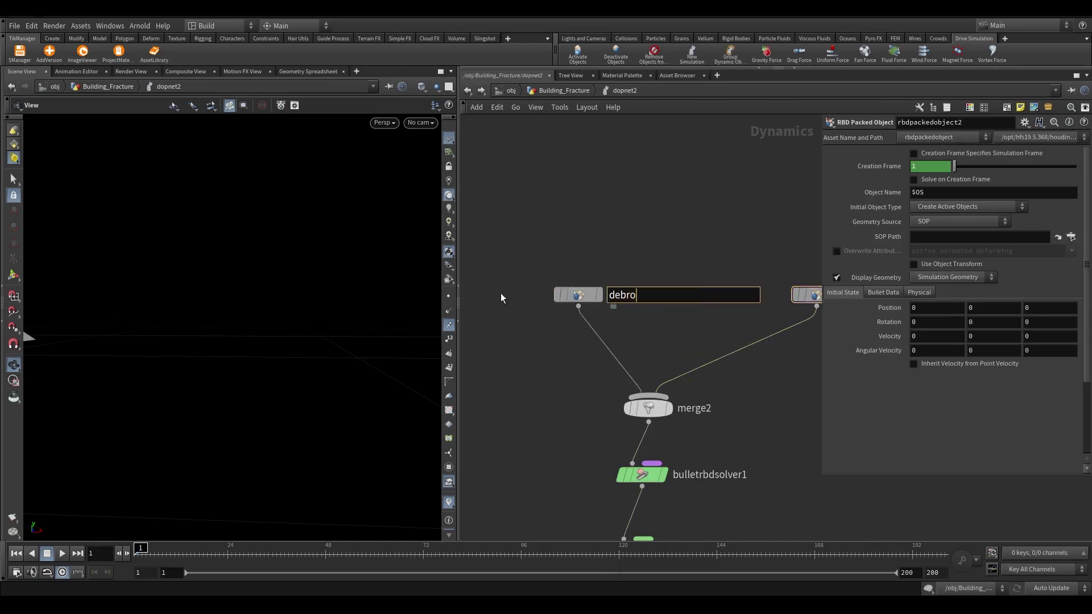
{"action": "type", "text": "i"}
{"action": "key", "text": "Return"}
{"action": "double_click", "coordinate": [757, 308]}
{"action": "left_click_drag", "start_coordinate": [810, 307], "coordinate": [669, 312]}
{"action": "type", "text": "building"}
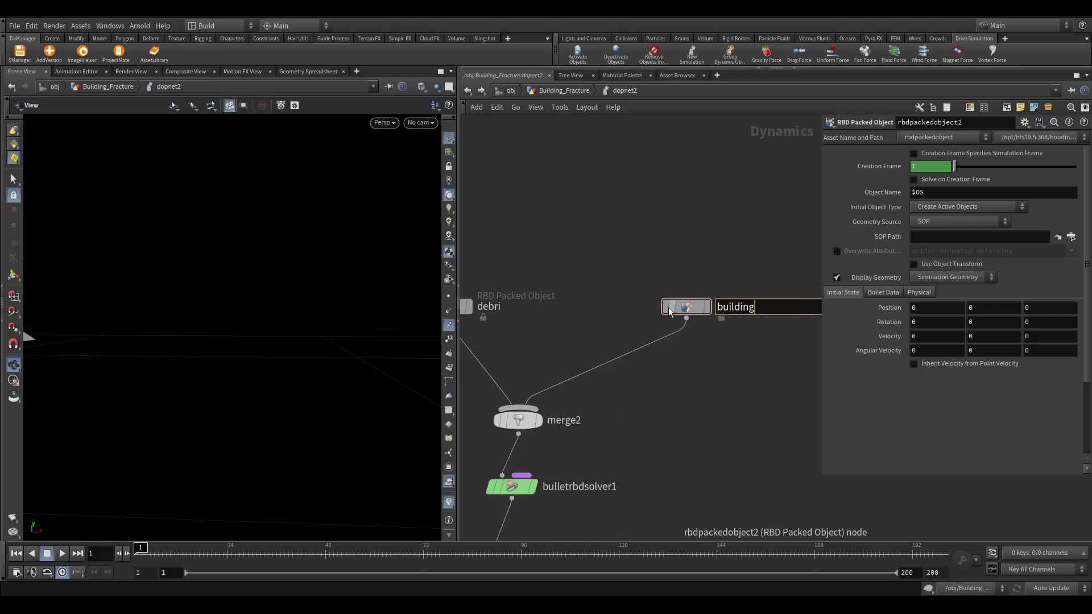
{"action": "type", "text": "_collisioon"}
{"action": "key", "text": "BackSpace"}
{"action": "key", "text": "BackSpace"}
{"action": "type", "text": "n"}
{"action": "key", "text": "Return"}
{"action": "scroll", "coordinate": [682, 378], "scroll_direction": "down", "scroll_amount": 4}
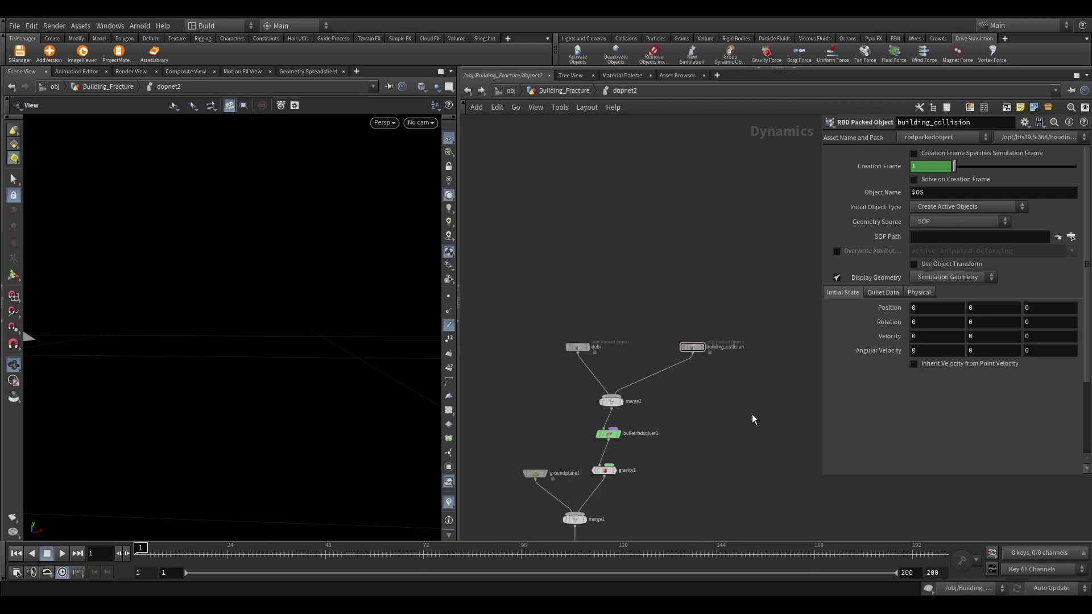
{"action": "scroll", "coordinate": [597, 393], "scroll_direction": "up", "scroll_amount": 3}
{"action": "left_click", "coordinate": [565, 314]}
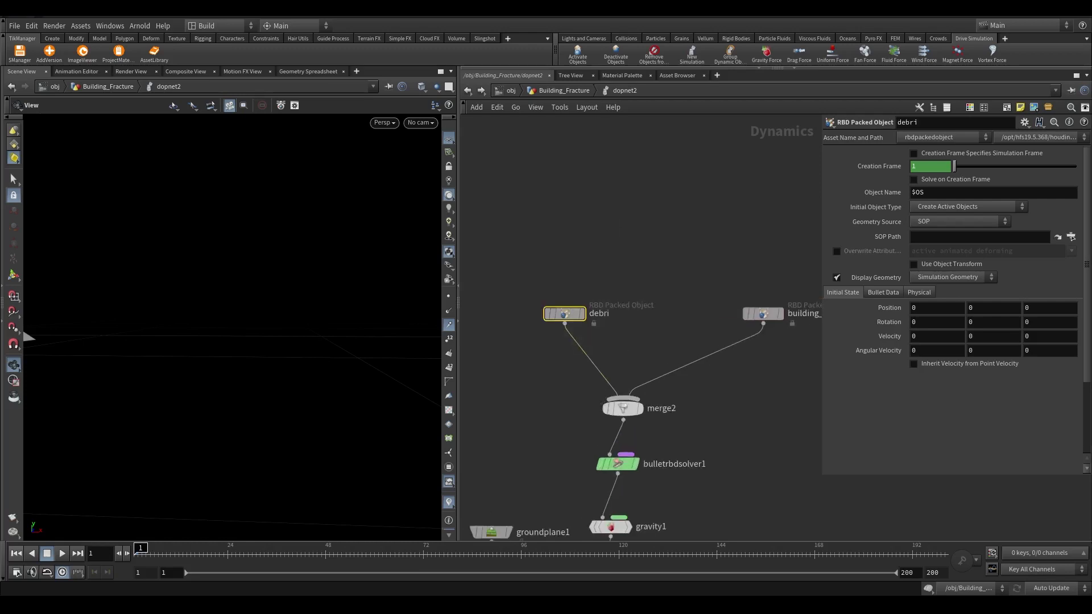
Set debri's Geometry Source to First Context Geometry and Creation Frame to $F
{"action": "left_click", "coordinate": [922, 226]}
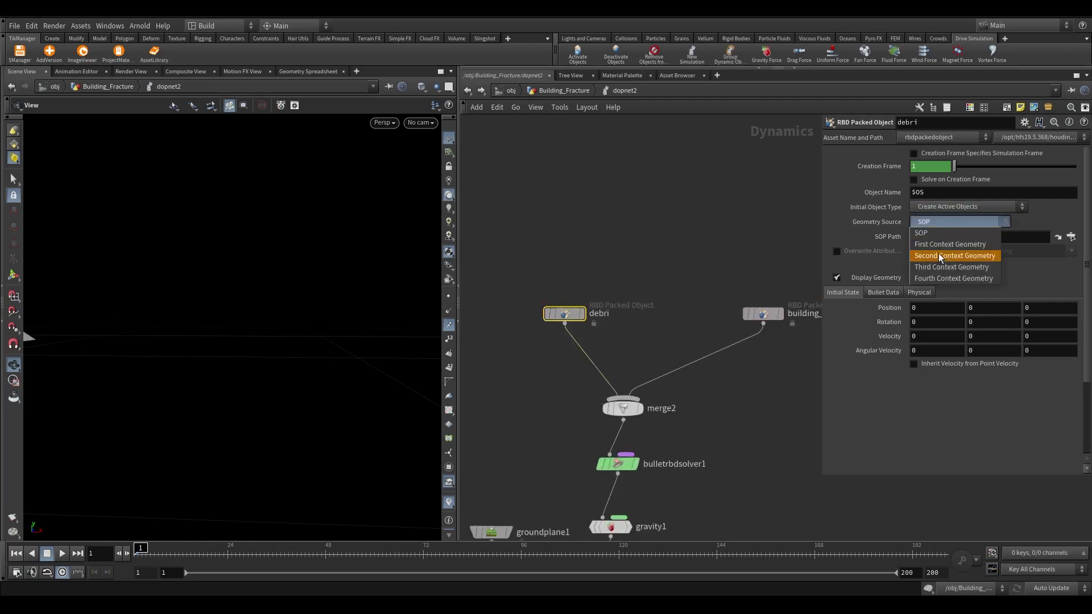
{"action": "left_click", "coordinate": [939, 254]}
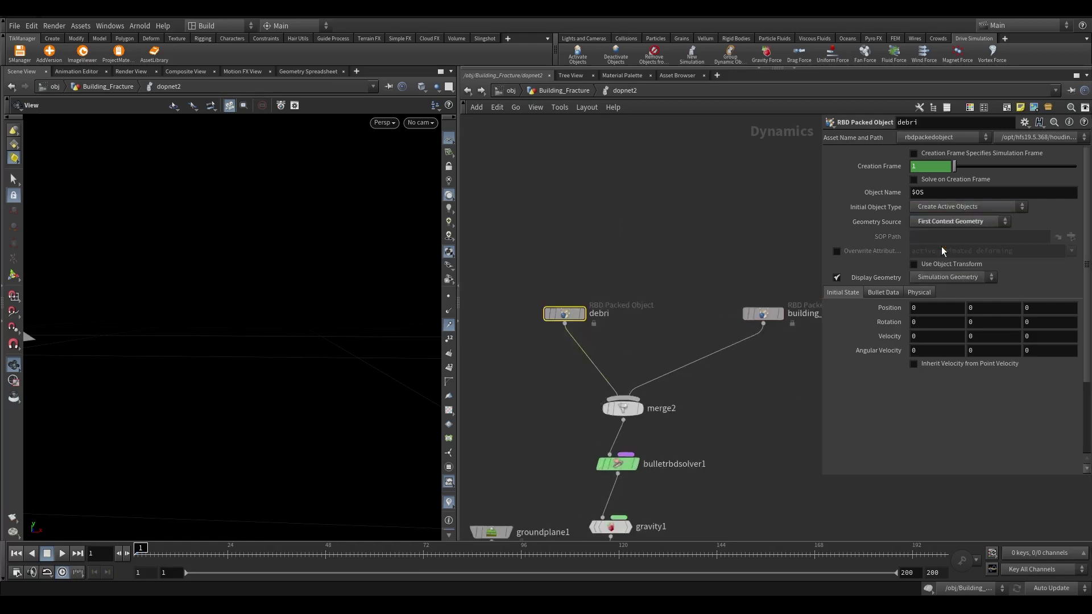
{"action": "left_click", "coordinate": [883, 171]}
{"action": "left_click", "coordinate": [871, 167]}
{"action": "right_click", "coordinate": [883, 167]}
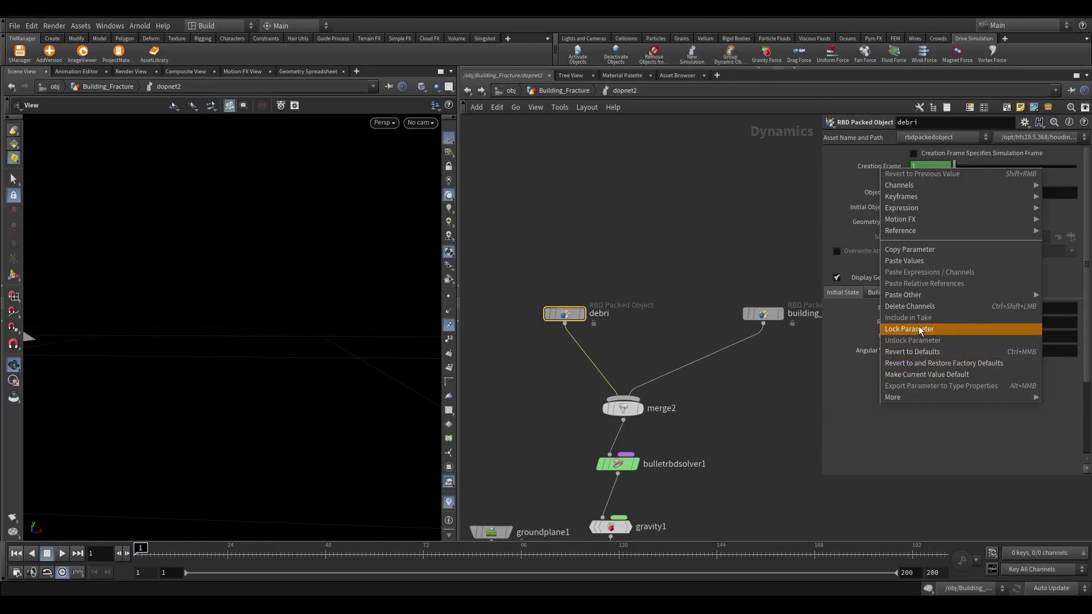
{"action": "key", "text": "Escape"}
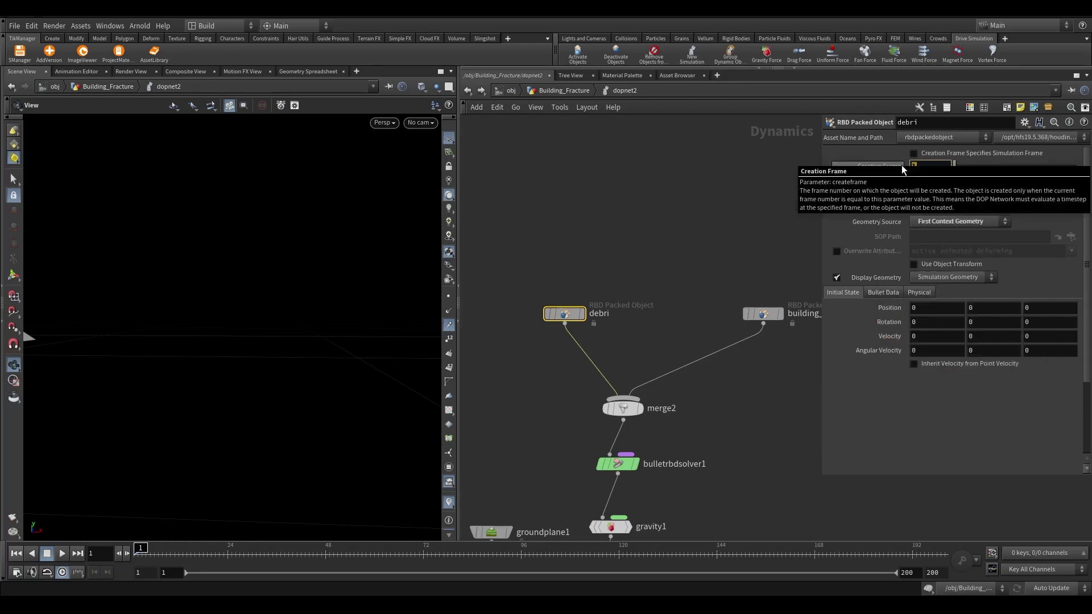
{"action": "type", "text": "$F"}
{"action": "key", "text": "Return"}
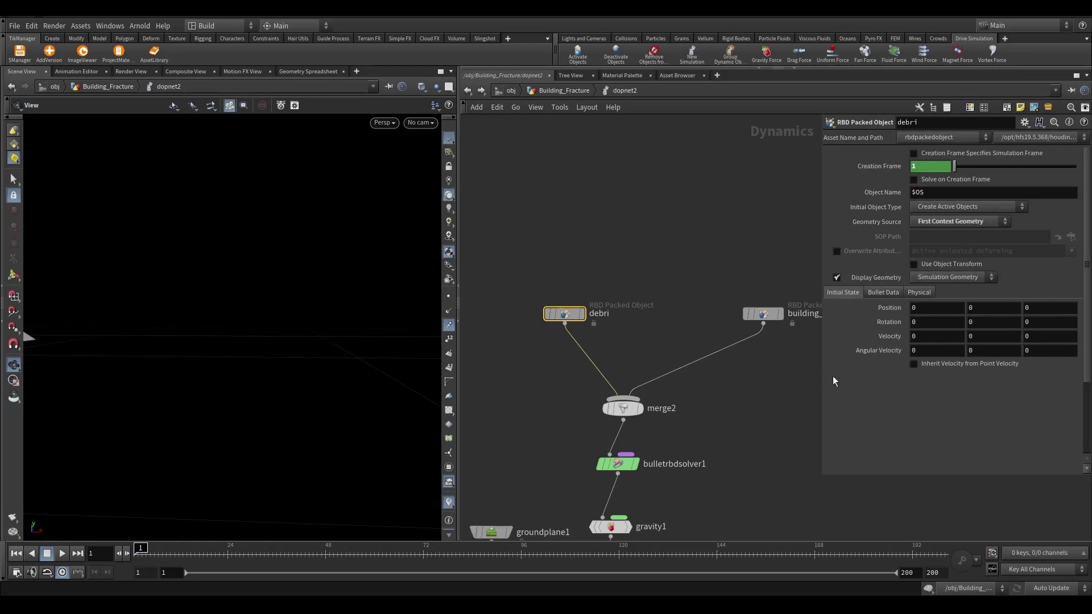
Enable Inherit Velocity and Convex Hull per Set, with collision padding 0.01
{"action": "left_click", "coordinate": [915, 364]}
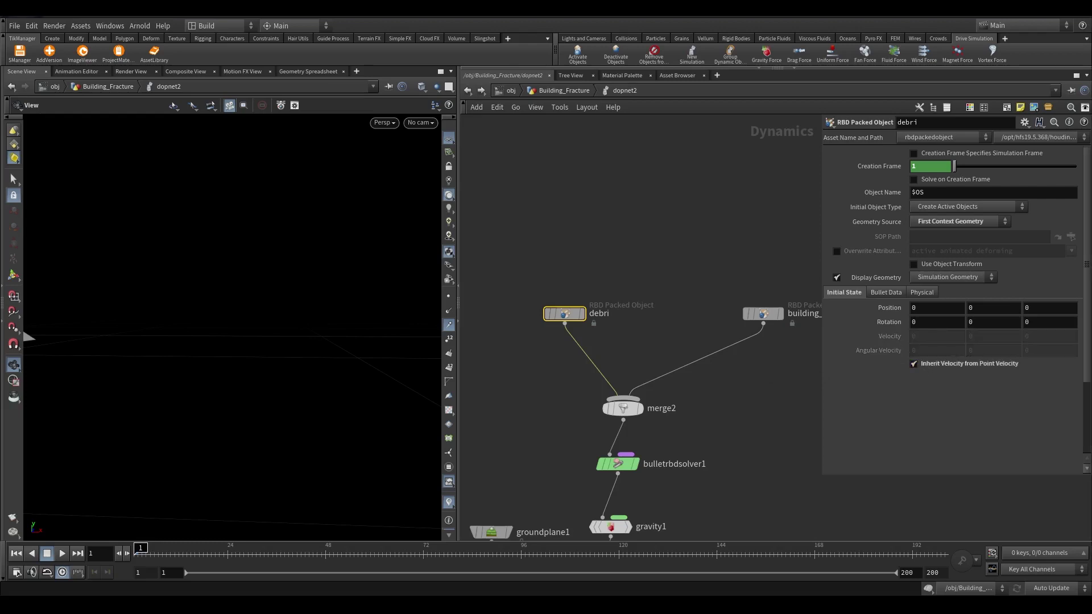
{"action": "left_click", "coordinate": [889, 293]}
{"action": "scroll", "coordinate": [927, 357], "scroll_direction": "down", "scroll_amount": 1}
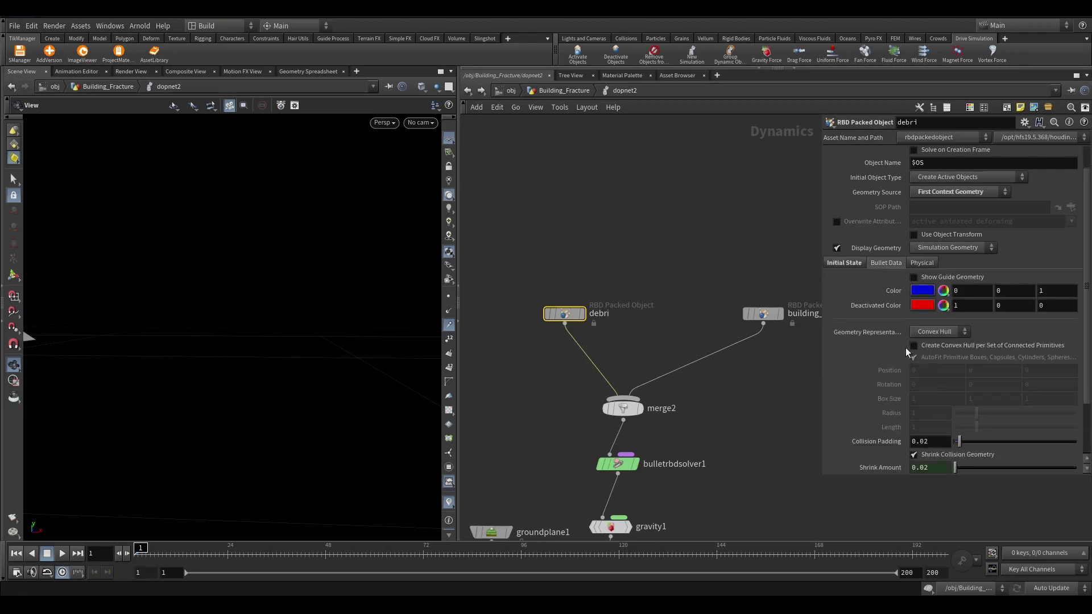
{"action": "left_click", "coordinate": [915, 345]}
{"action": "scroll", "coordinate": [933, 425], "scroll_direction": "down", "scroll_amount": 2}
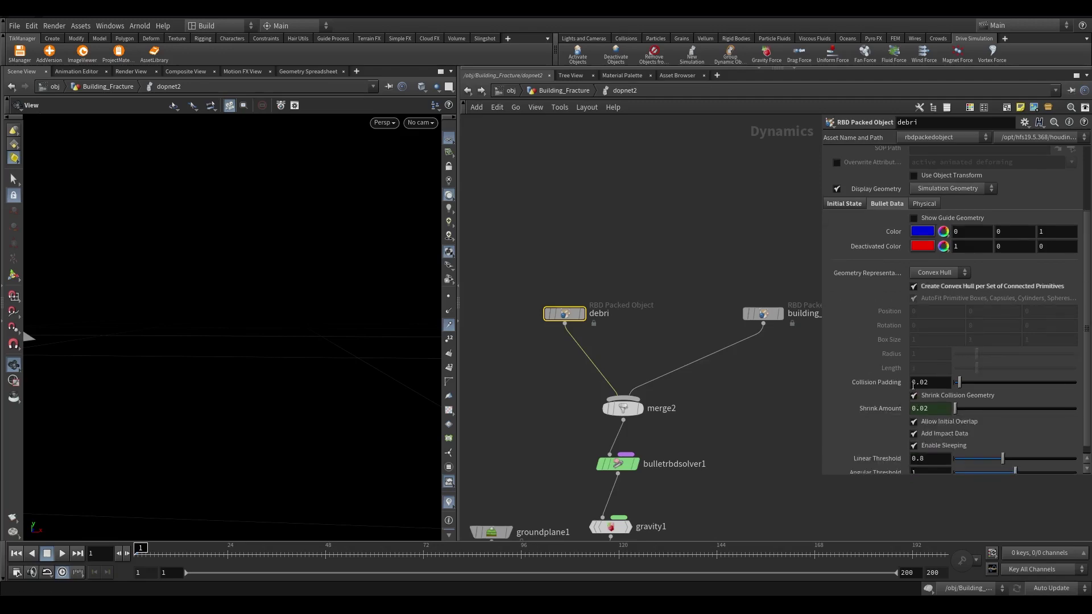
{"action": "key", "text": "BackSpace"}
{"action": "type", "text": "1"}
{"action": "key", "text": "Return"}
{"action": "left_click_drag", "start_coordinate": [222, 342], "coordinate": [256, 306]}
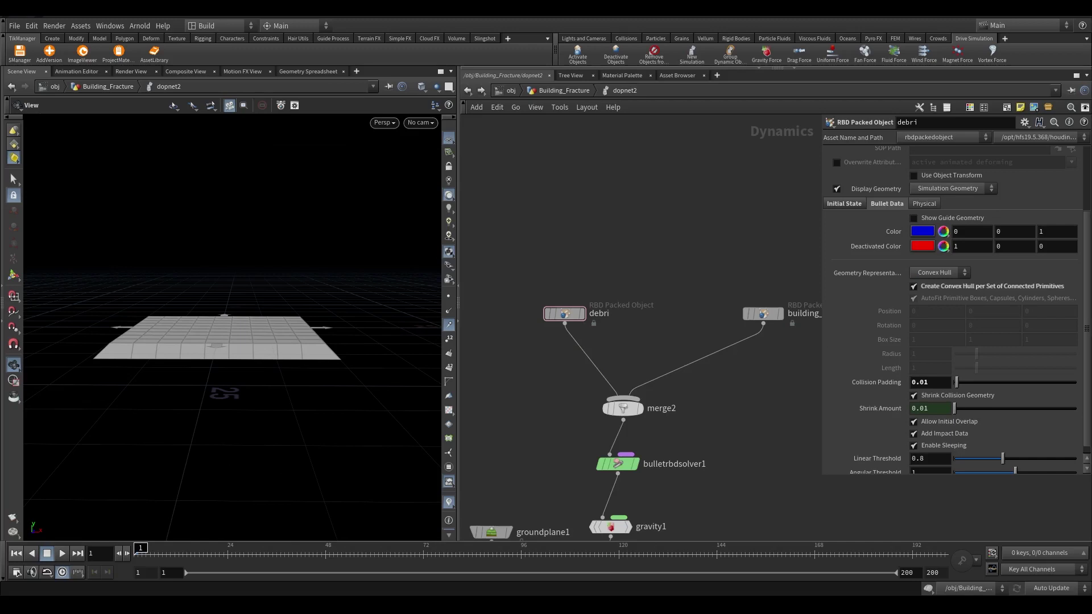
{"action": "middle_click_drag", "start_coordinate": [709, 287], "coordinate": [637, 264]}
Set building_collision's Geometry Source to Second Context Geometry
{"action": "left_click", "coordinate": [654, 334]}
{"action": "scroll", "coordinate": [971, 200], "scroll_direction": "up", "scroll_amount": 3}
{"action": "left_click", "coordinate": [943, 217]}
{"action": "left_click", "coordinate": [874, 212]}
{"action": "left_click", "coordinate": [933, 221]}
{"action": "left_click", "coordinate": [937, 253]}
{"action": "middle_click_drag", "start_coordinate": [342, 304], "coordinate": [193, 389]}
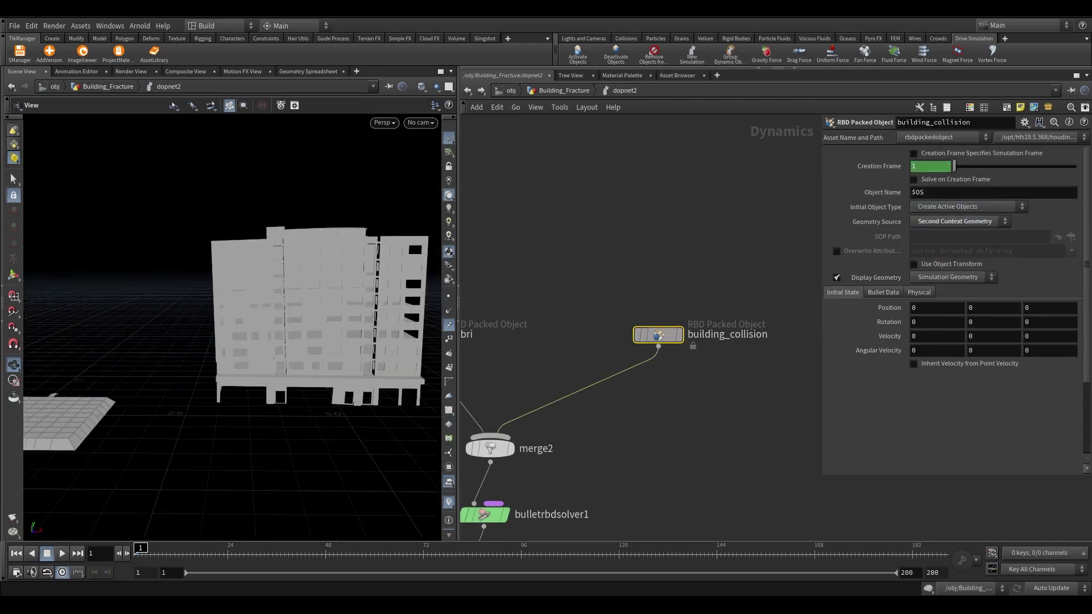
Make it Create Animated Static Objects with Create Convex Hull per Set enabled
{"action": "left_click", "coordinate": [940, 211]}
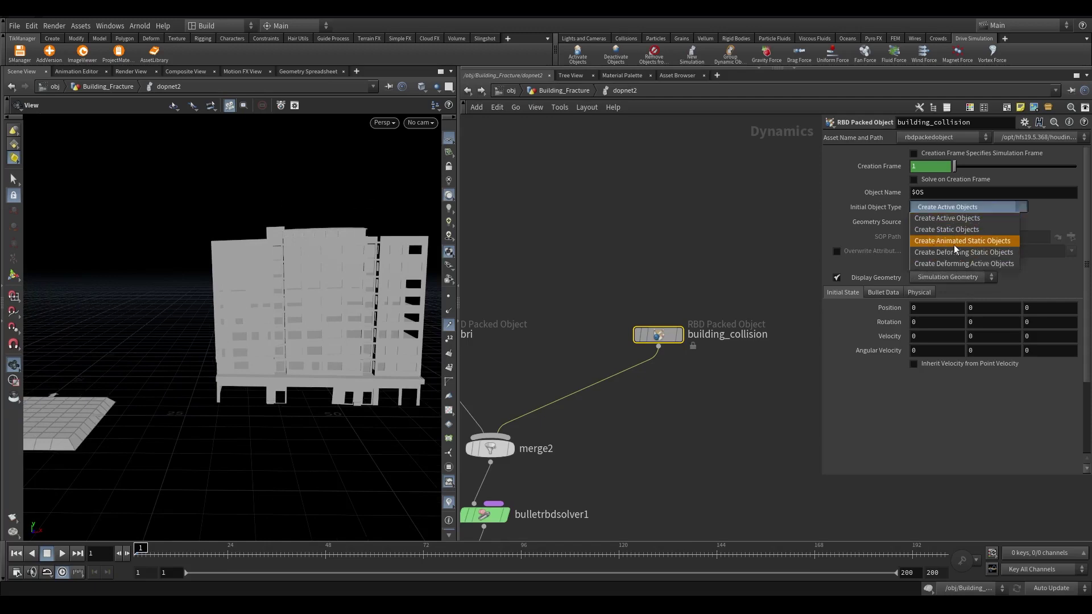
{"action": "left_click", "coordinate": [960, 240]}
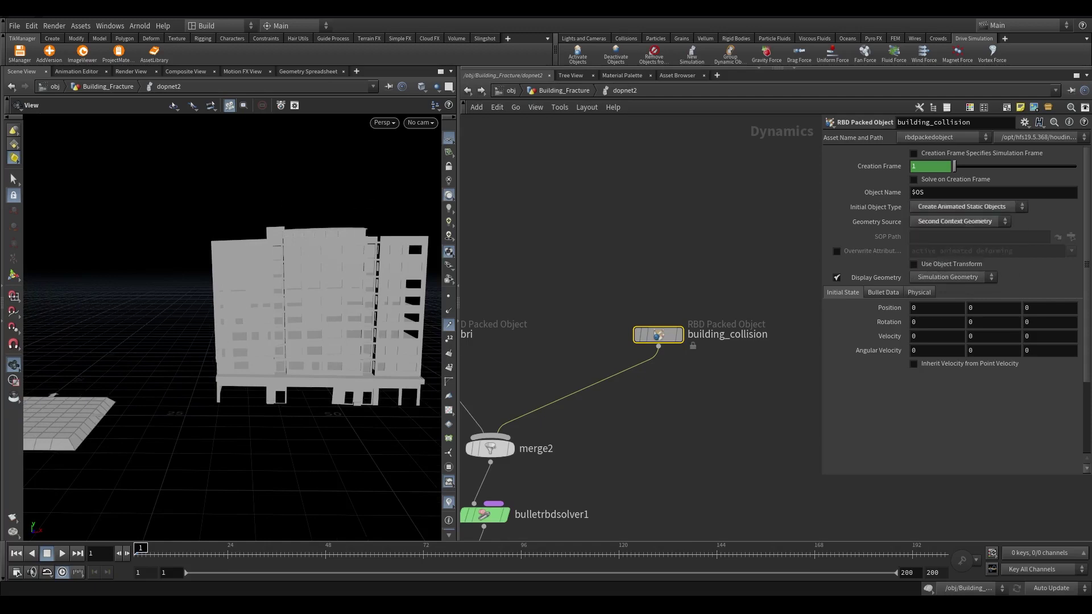
{"action": "left_click", "coordinate": [883, 292]}
{"action": "scroll", "coordinate": [922, 330], "scroll_direction": "down", "scroll_amount": 2}
{"action": "left_click", "coordinate": [934, 317]}
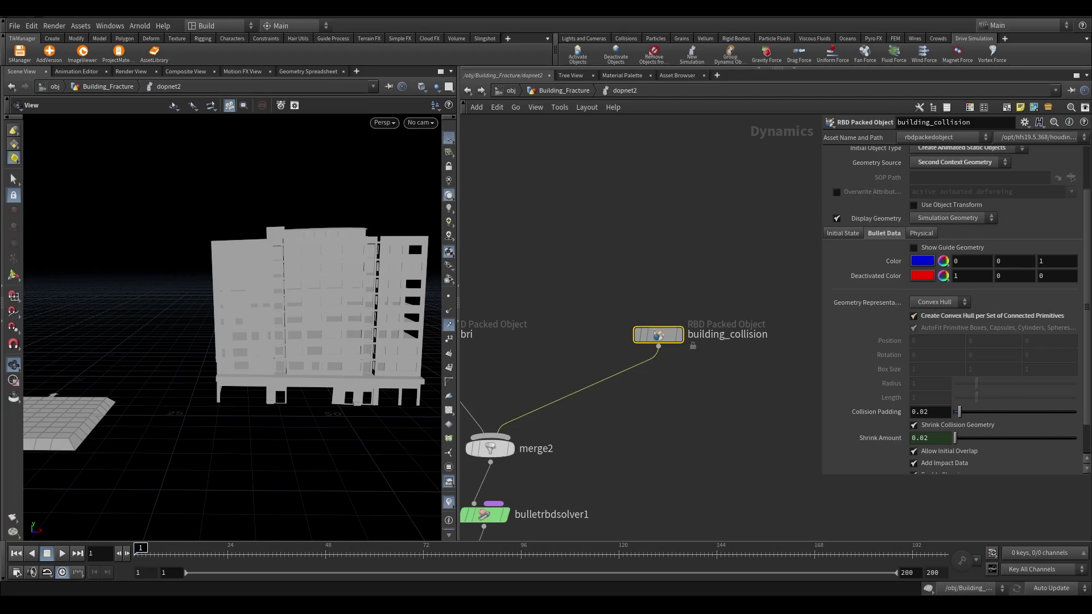
{"action": "left_click", "coordinate": [843, 233]}
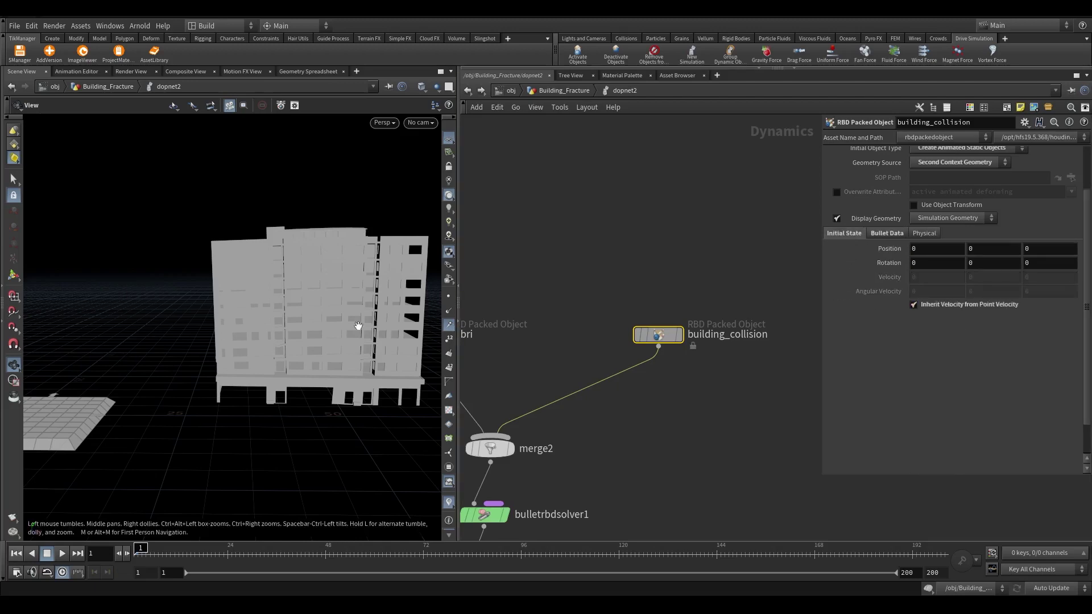
{"action": "left_click_drag", "start_coordinate": [241, 275], "coordinate": [280, 353]}
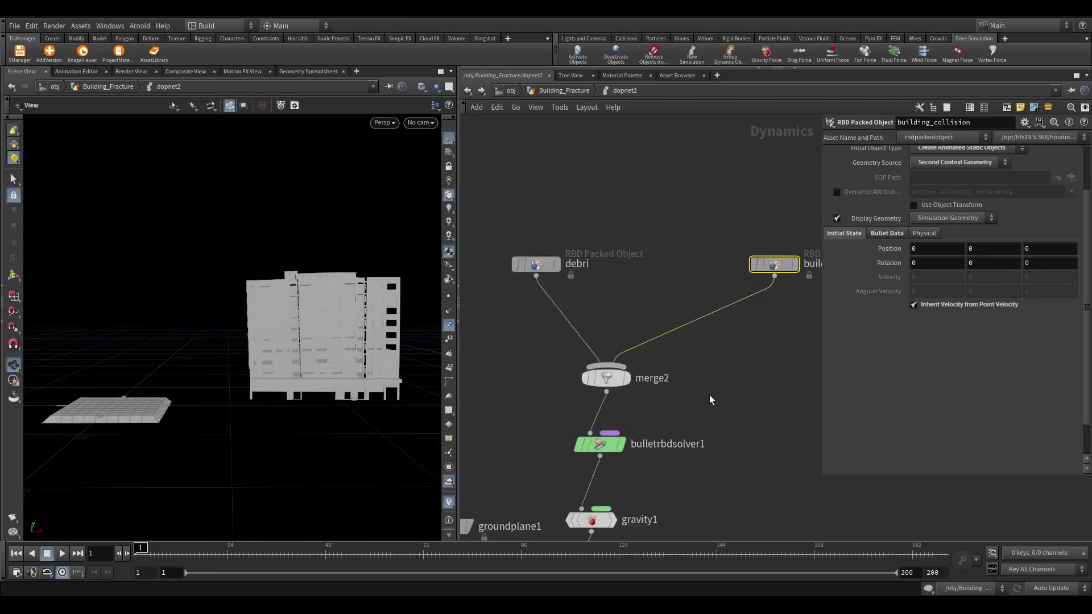
Play the simulation to frame 15, then rewind the timeline to frame 1
{"action": "left_click", "coordinate": [62, 554]}
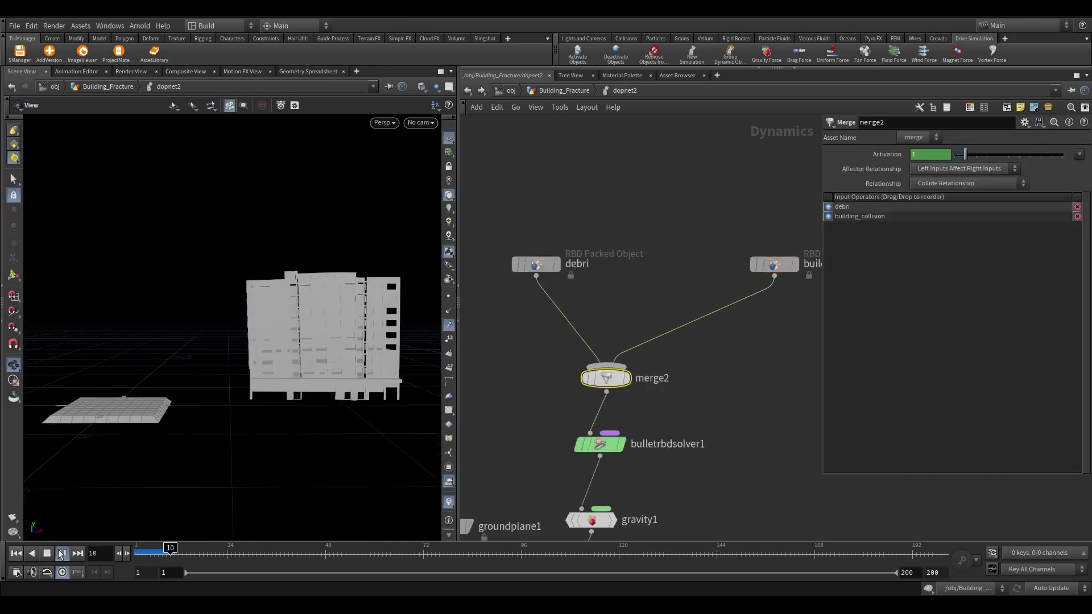
{"action": "key", "text": "Up"}
{"action": "scroll", "coordinate": [288, 363], "scroll_direction": "up", "scroll_amount": 10}
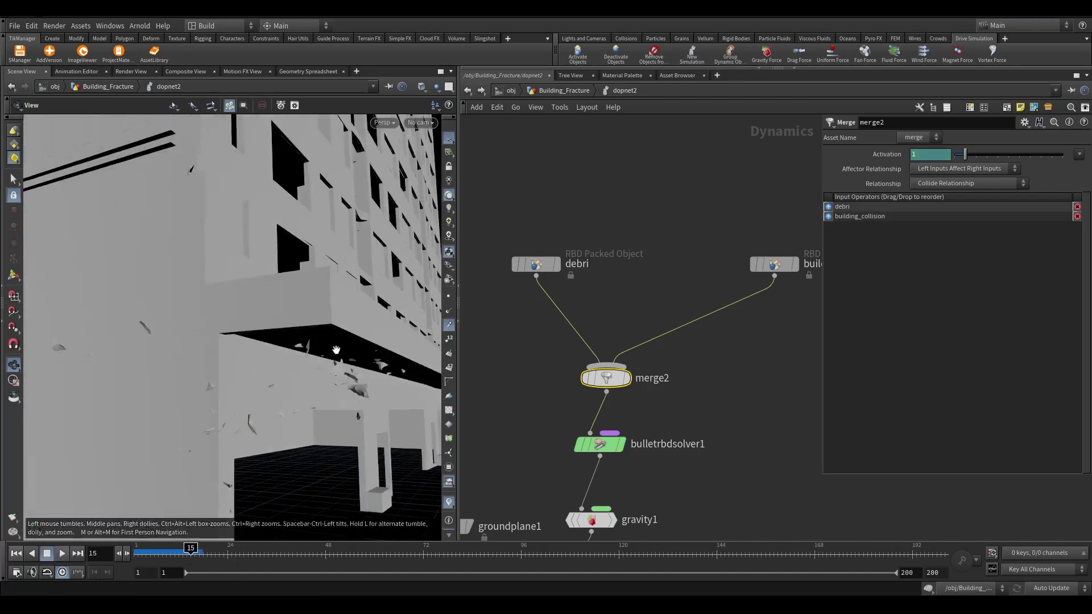
{"action": "scroll", "coordinate": [336, 350], "scroll_direction": "down", "scroll_amount": 10}
{"action": "left_click_drag", "start_coordinate": [190, 549], "coordinate": [140, 549]}
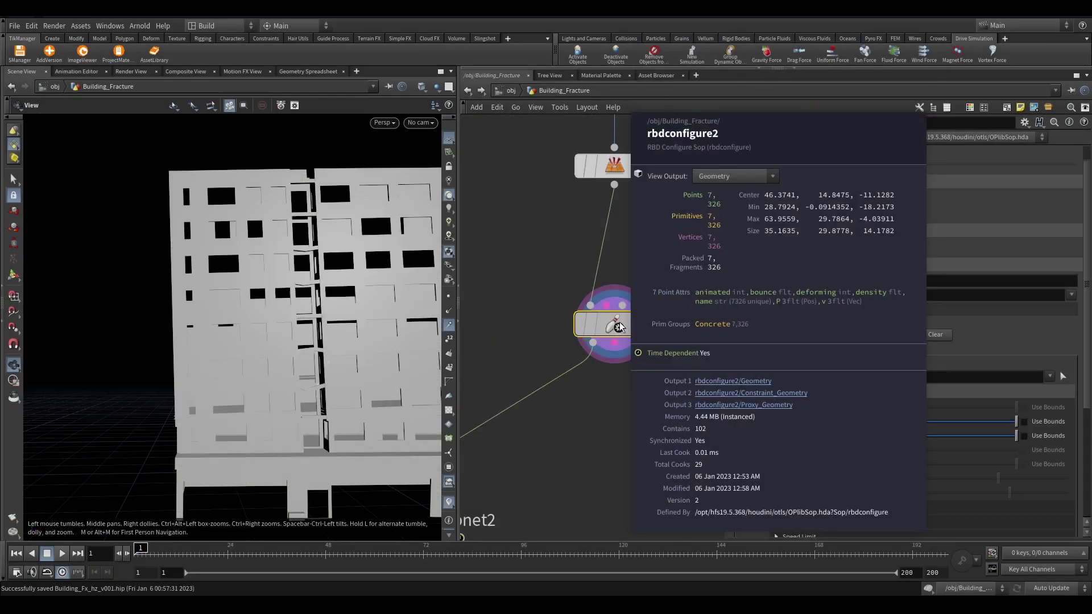
Scroll the network view to review rbdconfigure2 feeding dopnet2
{"action": "scroll", "coordinate": [836, 369], "scroll_direction": "down", "scroll_amount": 2}
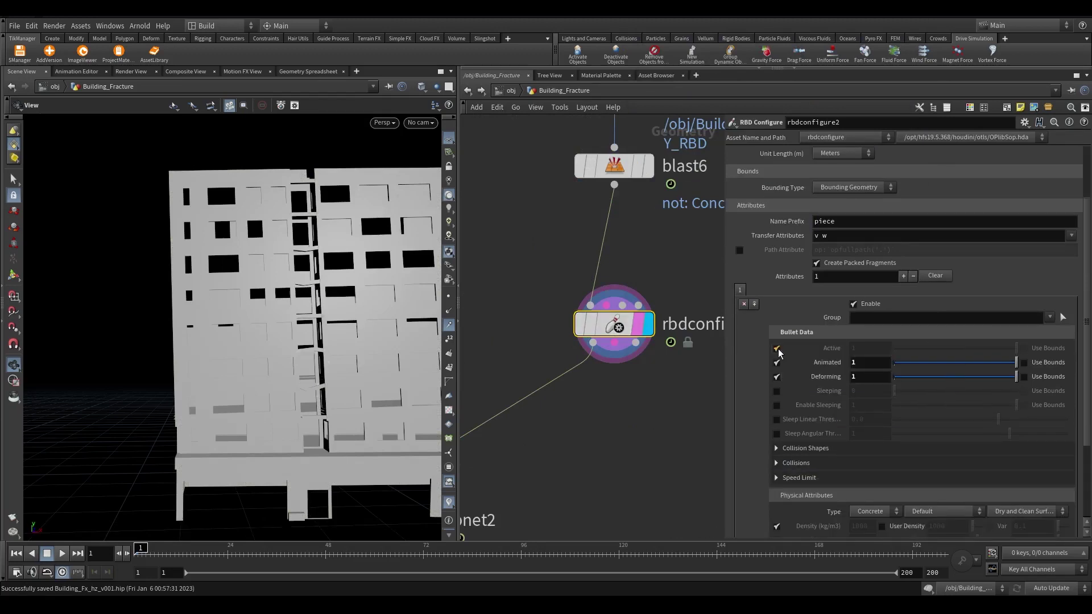
{"action": "scroll", "coordinate": [646, 211], "scroll_direction": "down", "scroll_amount": 3}
{"action": "scroll", "coordinate": [639, 238], "scroll_direction": "up", "scroll_amount": 2}
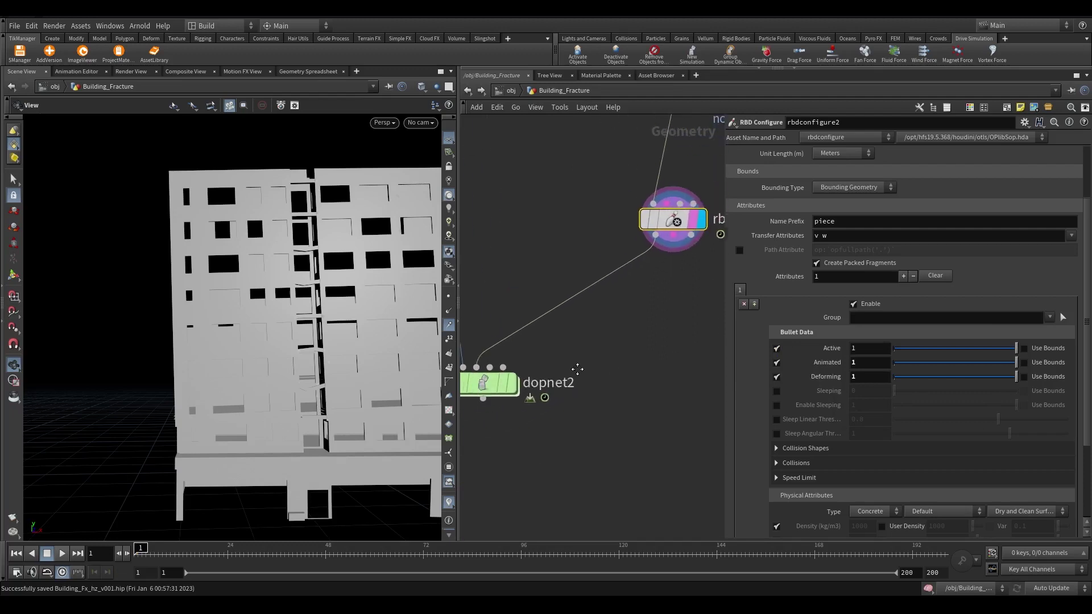
Inside dopnet2, rewind to frame 1 and select merge2
{"action": "double_click", "coordinate": [488, 383]}
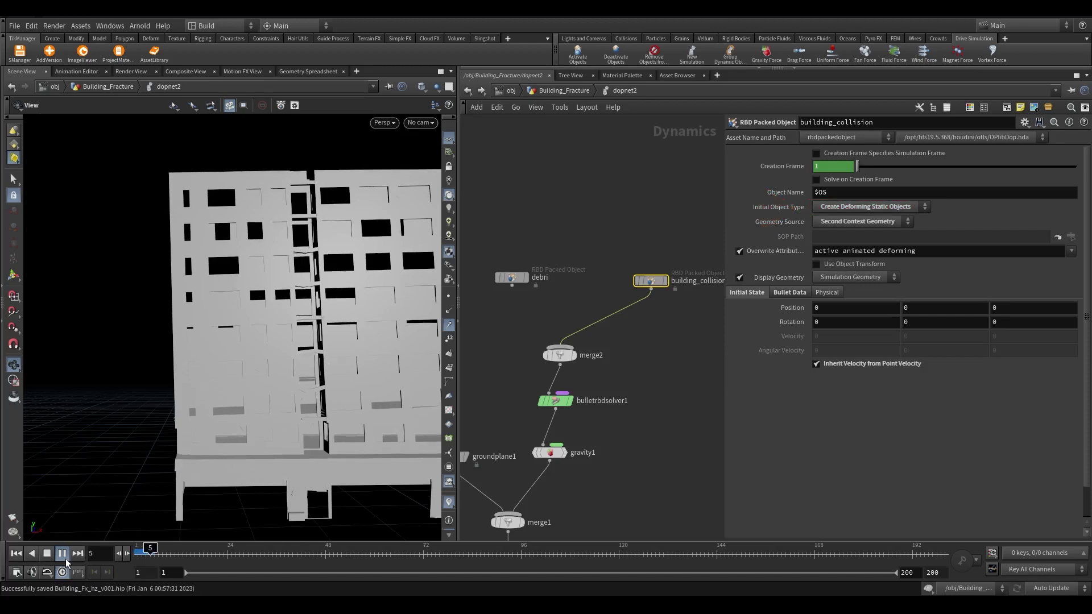
{"action": "left_click", "coordinate": [139, 555]}
{"action": "scroll", "coordinate": [615, 444], "scroll_direction": "up", "scroll_amount": 2}
{"action": "left_click", "coordinate": [597, 421]}
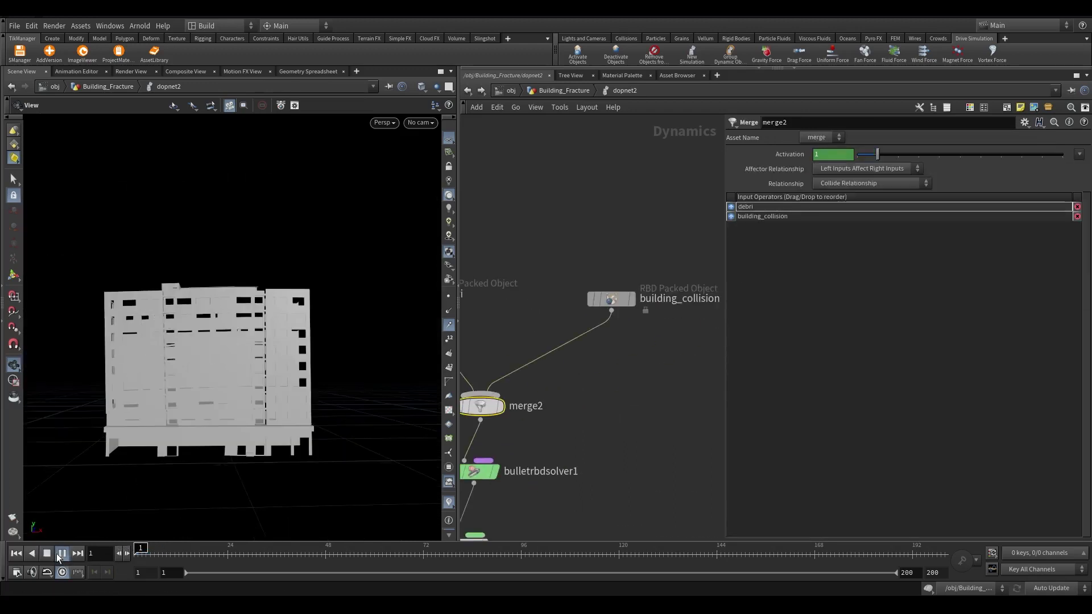
Play the simulation, viewing the building's side, and stop around frame 16
{"action": "left_click", "coordinate": [62, 554]}
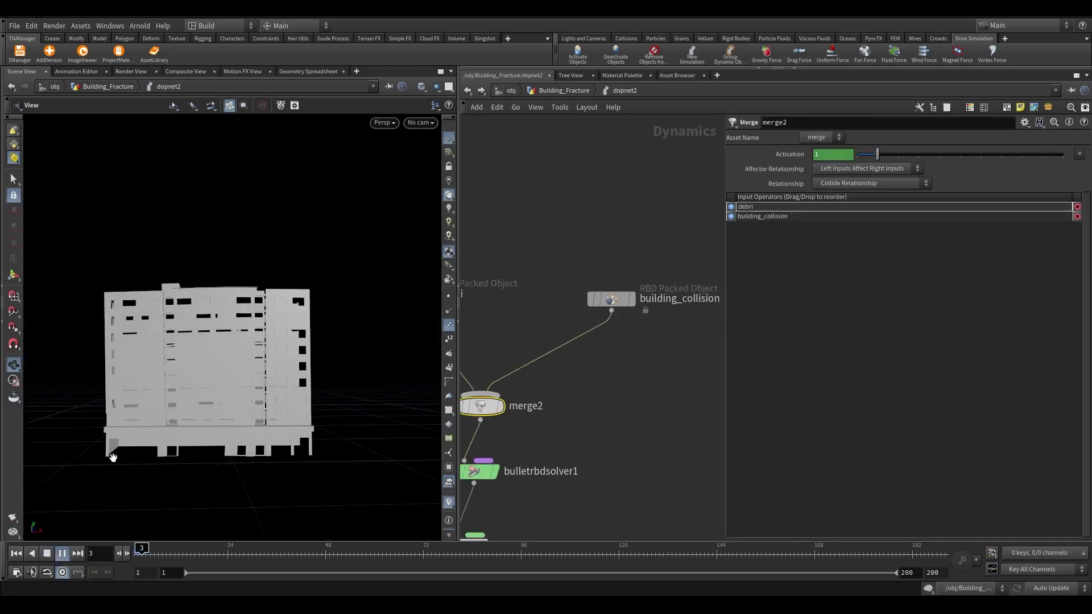
{"action": "key", "text": "Escape"}
{"action": "scroll", "coordinate": [224, 273], "scroll_direction": "up", "scroll_amount": 10}
{"action": "scroll", "coordinate": [189, 244], "scroll_direction": "down", "scroll_amount": 5}
{"action": "left_click", "coordinate": [61, 553]}
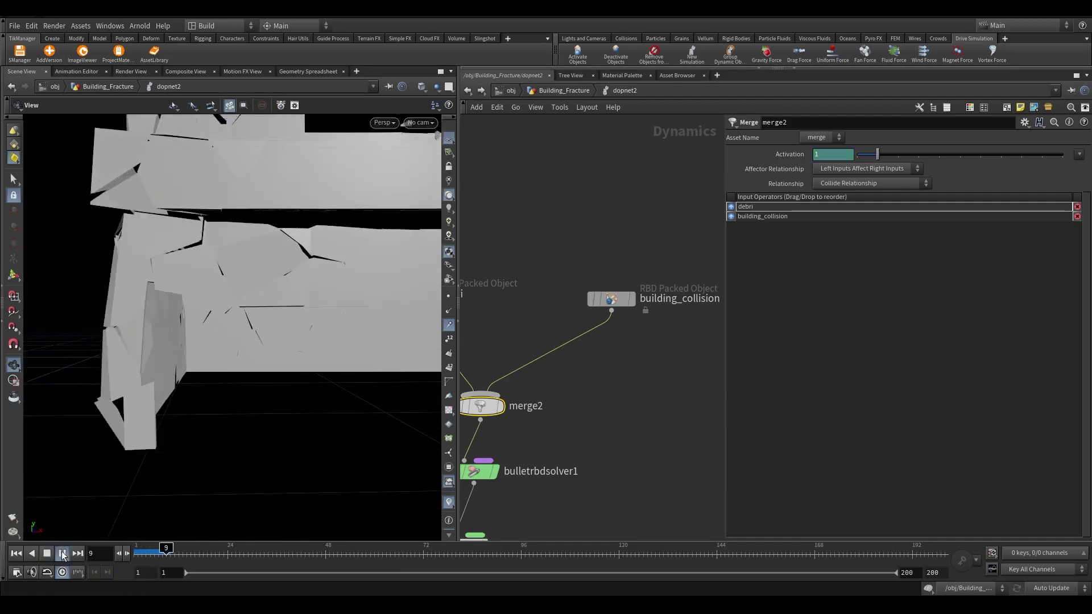
{"action": "scroll", "coordinate": [206, 410], "scroll_direction": "down", "scroll_amount": 5}
{"action": "mouse_move", "coordinate": [206, 409]}
{"action": "left_mouse_down"}
{"action": "mouse_move", "coordinate": [136, 425]}
{"action": "mouse_move", "coordinate": [216, 370]}
{"action": "mouse_move", "coordinate": [369, 383]}
{"action": "mouse_move", "coordinate": [353, 364]}
{"action": "mouse_move", "coordinate": [361, 305]}
{"action": "mouse_move", "coordinate": [285, 312]}
{"action": "mouse_move", "coordinate": [227, 341]}
{"action": "mouse_move", "coordinate": [207, 395]}
{"action": "left_mouse_up"}
{"action": "left_click", "coordinate": [63, 554]}
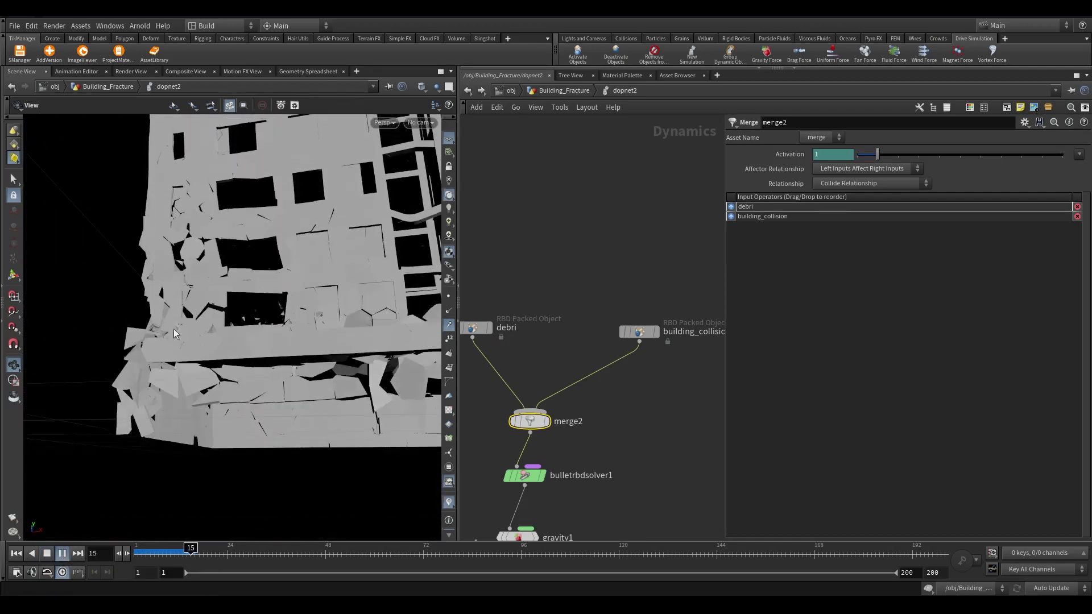
{"action": "left_click", "coordinate": [193, 551]}
Inspect the fractured wall and building_collision, then return to Building_Fracture to view the debris
{"action": "left_click_drag", "start_coordinate": [273, 341], "coordinate": [296, 341]}
{"action": "middle_click_drag", "start_coordinate": [608, 308], "coordinate": [642, 270]}
{"action": "left_click", "coordinate": [677, 294]}
{"action": "left_click_drag", "start_coordinate": [256, 353], "coordinate": [267, 318]}
{"action": "left_click", "coordinate": [565, 91]}
{"action": "left_click_drag", "start_coordinate": [275, 273], "coordinate": [296, 273]}
{"action": "left_click_drag", "start_coordinate": [294, 404], "coordinate": [273, 336]}
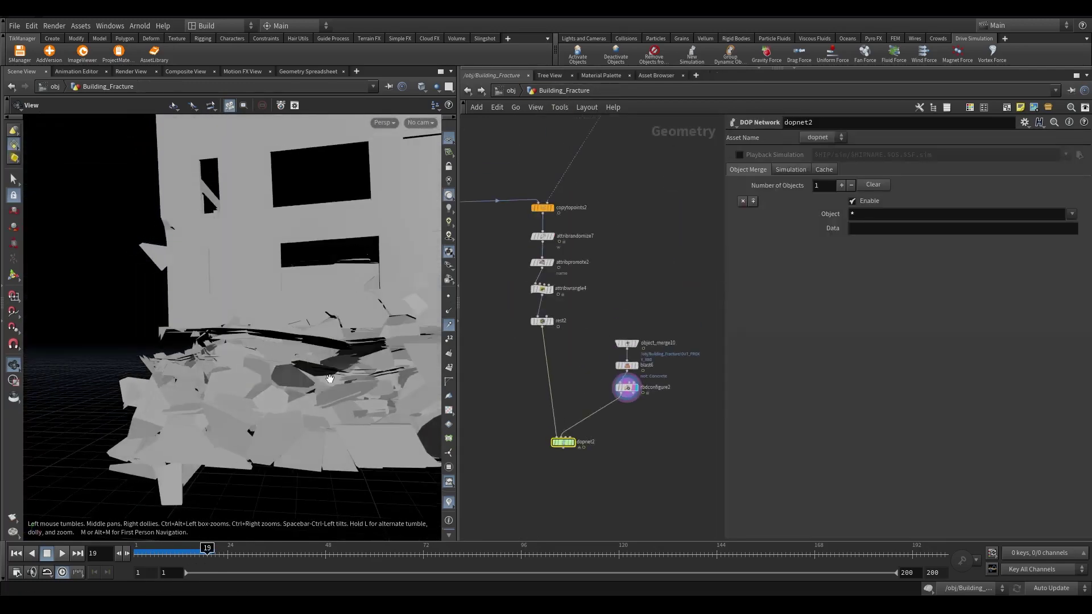
{"action": "left_click_drag", "start_coordinate": [330, 379], "coordinate": [341, 433]}
Check attribwrangle3's Thresold value of 0.995, then bring dopnet2 back into view
{"action": "scroll", "coordinate": [614, 329], "scroll_direction": "up", "scroll_amount": 3}
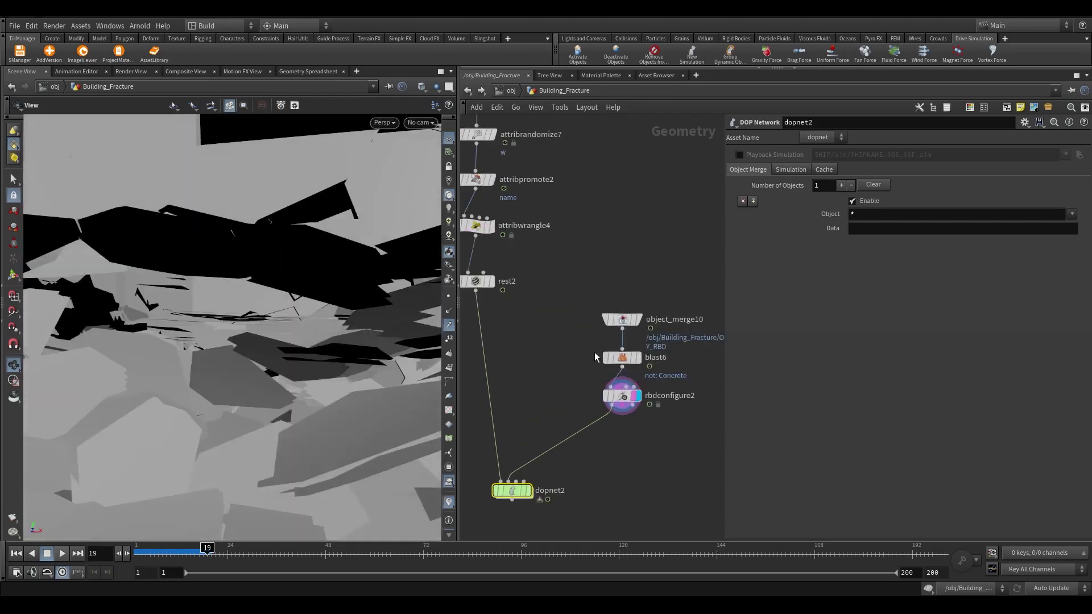
{"action": "middle_click_drag", "start_coordinate": [586, 339], "coordinate": [565, 227]}
{"action": "left_click", "coordinate": [597, 285]}
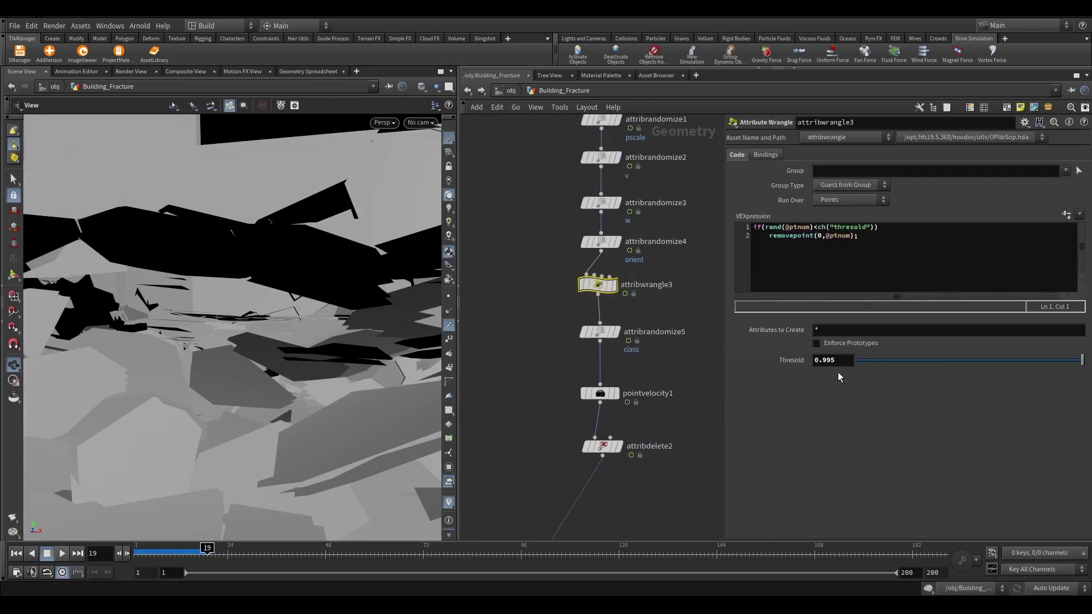
{"action": "scroll", "coordinate": [346, 293], "scroll_direction": "down", "scroll_amount": 10}
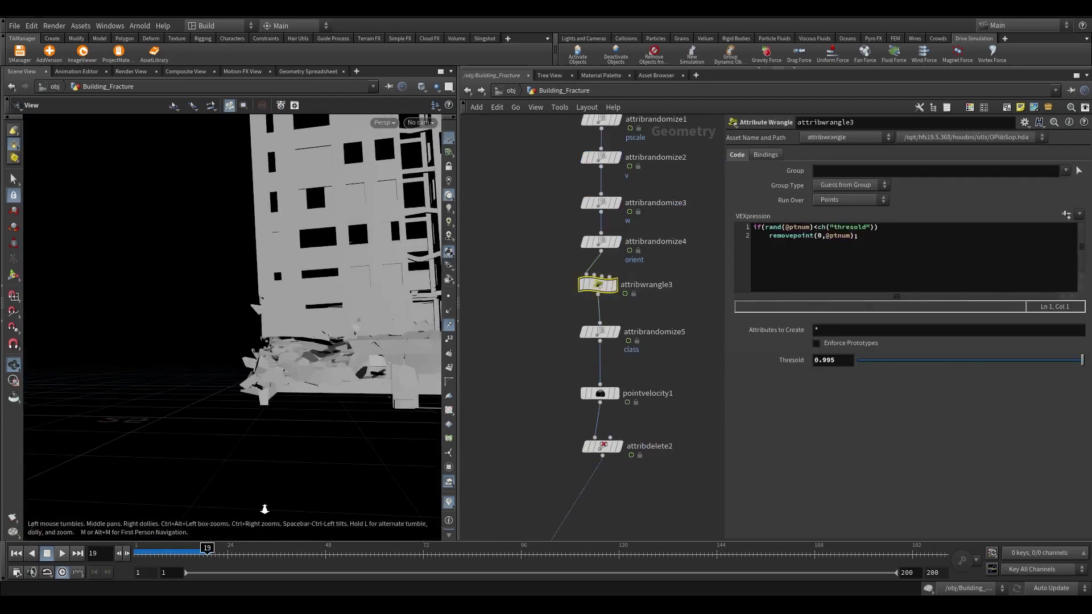
{"action": "scroll", "coordinate": [626, 399], "scroll_direction": "down", "scroll_amount": 5}
{"action": "scroll", "coordinate": [651, 488], "scroll_direction": "up", "scroll_amount": 5}
{"action": "middle_click_drag", "start_coordinate": [626, 495], "coordinate": [625, 305]}
{"action": "scroll", "coordinate": [617, 307], "scroll_direction": "up", "scroll_amount": 5}
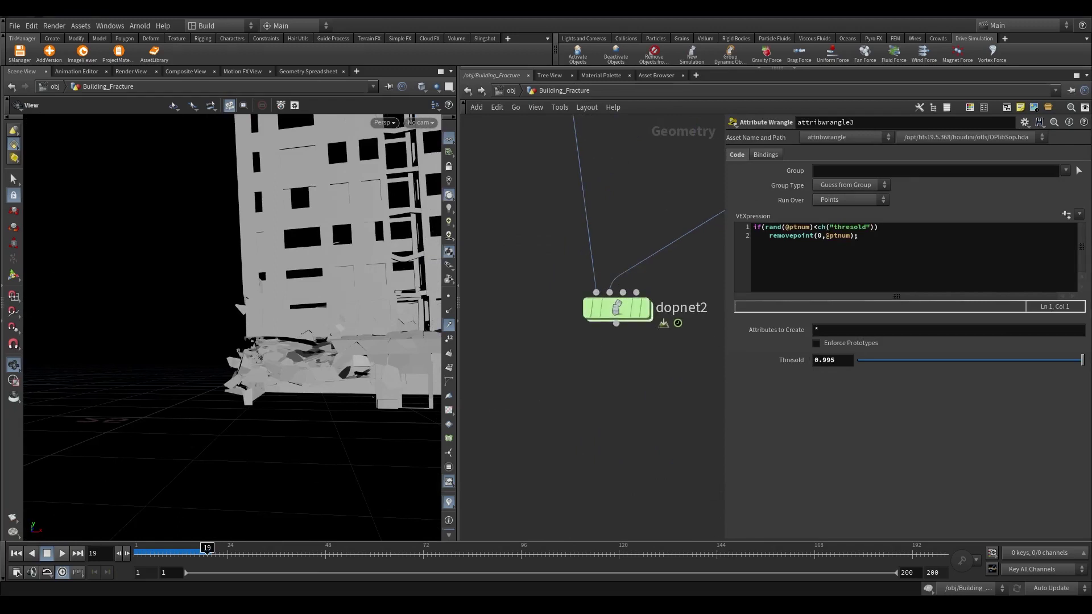
Add a DOP Import below dopnet2 fetching the debri object, and make it the displayed node
{"action": "key", "text": "Tab"}
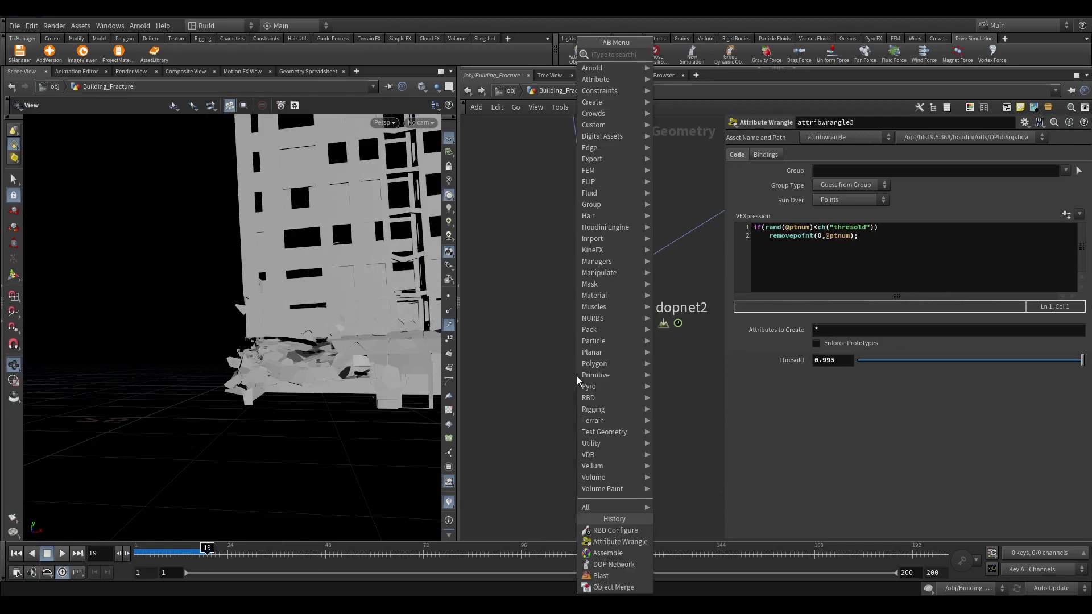
{"action": "type", "text": "dop im"}
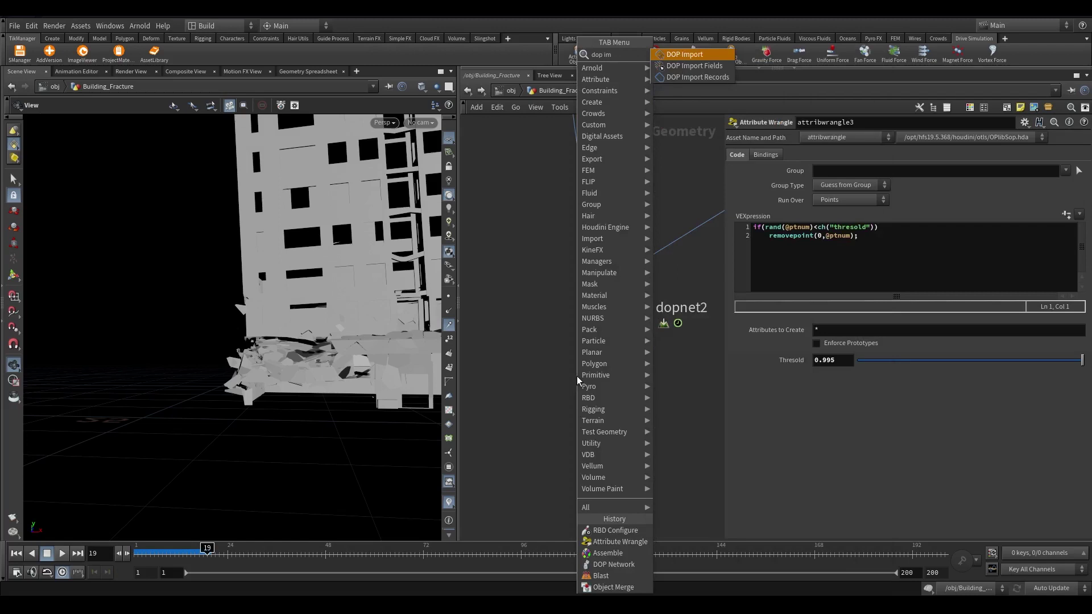
{"action": "key", "text": "Return"}
{"action": "left_click", "coordinate": [632, 419]}
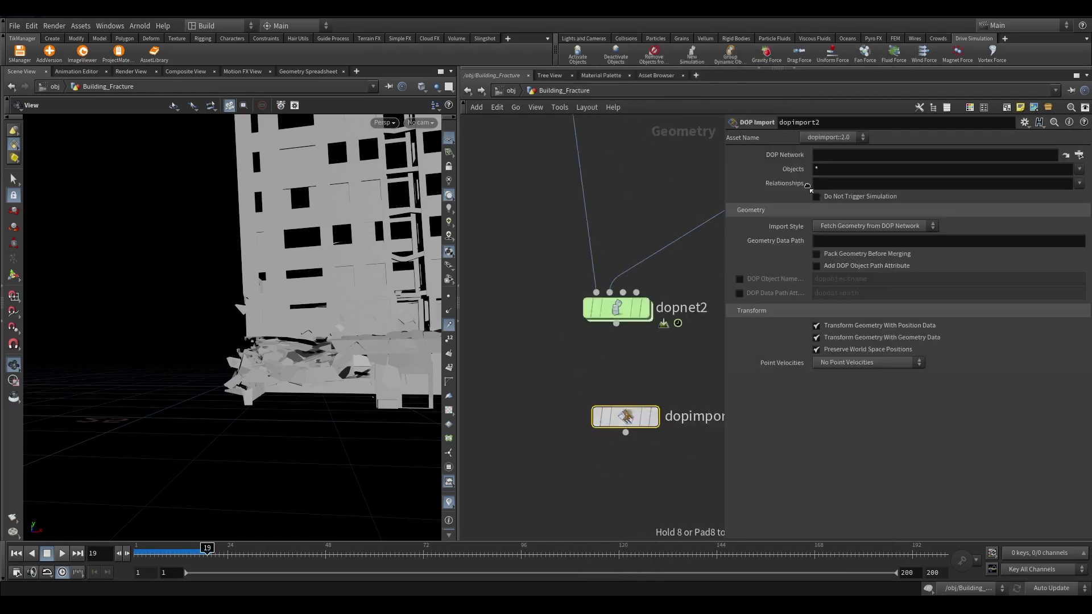
{"action": "type", "text": "debri"}
{"action": "scroll", "coordinate": [660, 427], "scroll_direction": "up", "scroll_amount": 2}
{"action": "left_click", "coordinate": [660, 426]}
Confirm inside dopnet2 that the debris object is named debri, then return to Building_Fracture
{"action": "double_click", "coordinate": [610, 251]}
{"action": "left_click", "coordinate": [517, 291]}
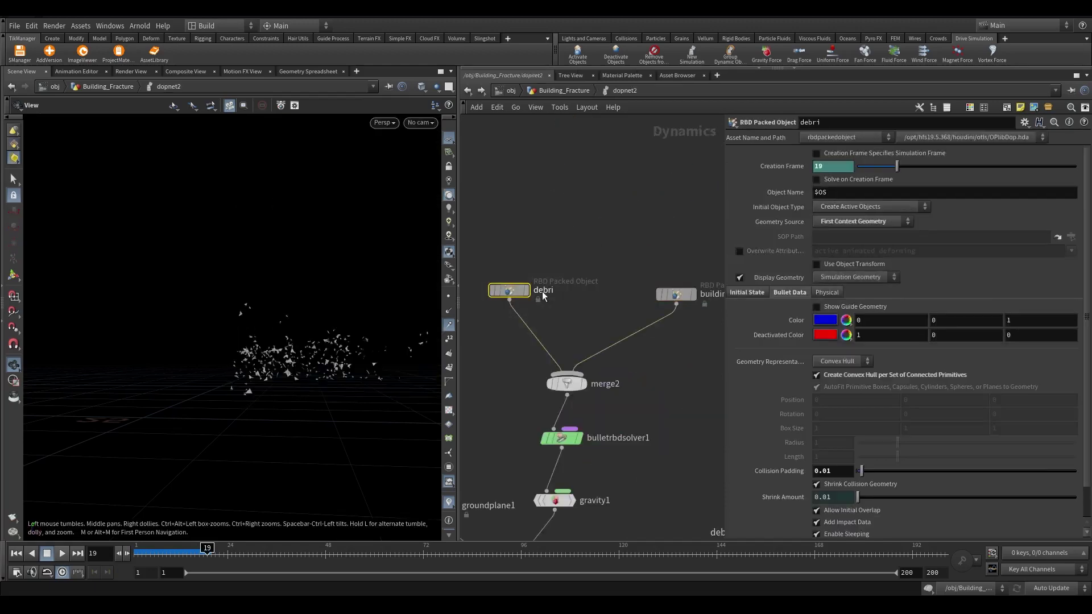
{"action": "left_click", "coordinate": [572, 91]}
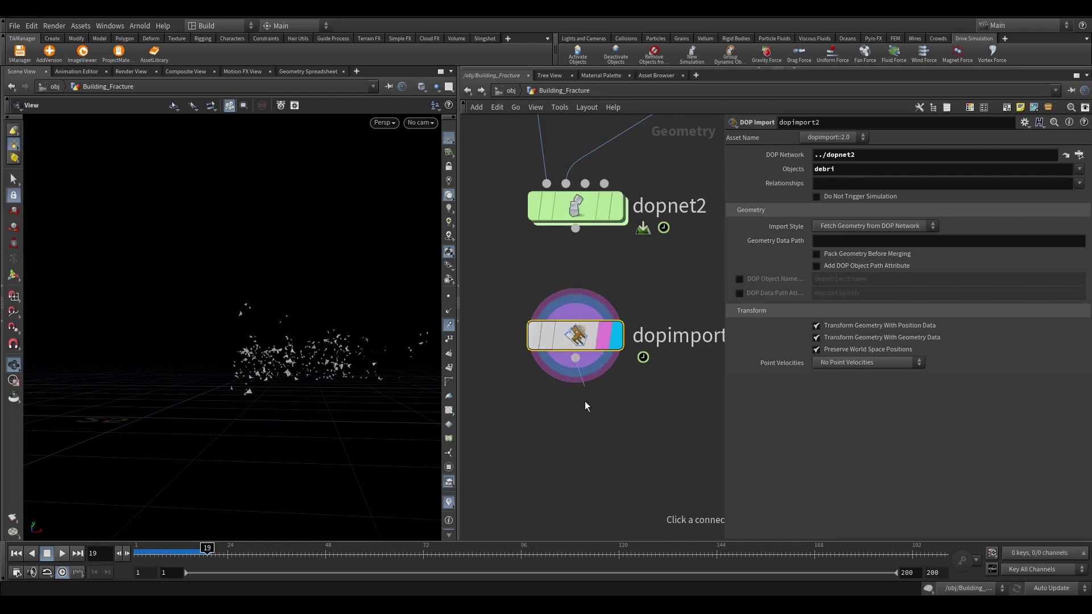
Add an Attribute Delete under dopimport2 keeping the name and name_orig point attributes
{"action": "middle_click", "coordinate": [575, 336]}
{"action": "key", "text": "Tab"}
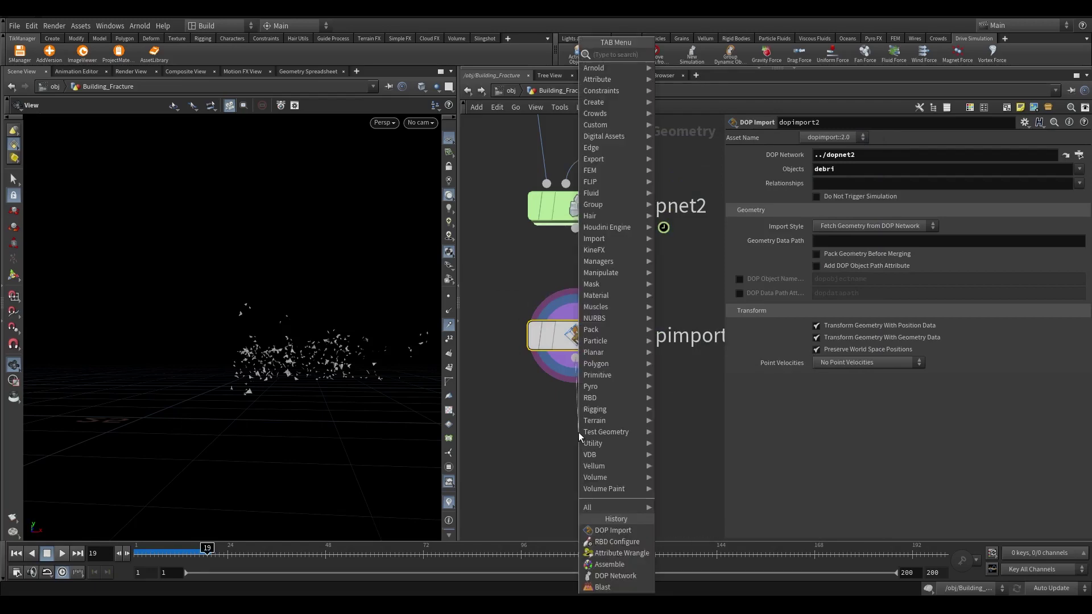
{"action": "type", "text": "at de"}
{"action": "left_click", "coordinate": [693, 122]}
{"action": "left_click", "coordinate": [608, 442]}
{"action": "left_click", "coordinate": [1080, 180]}
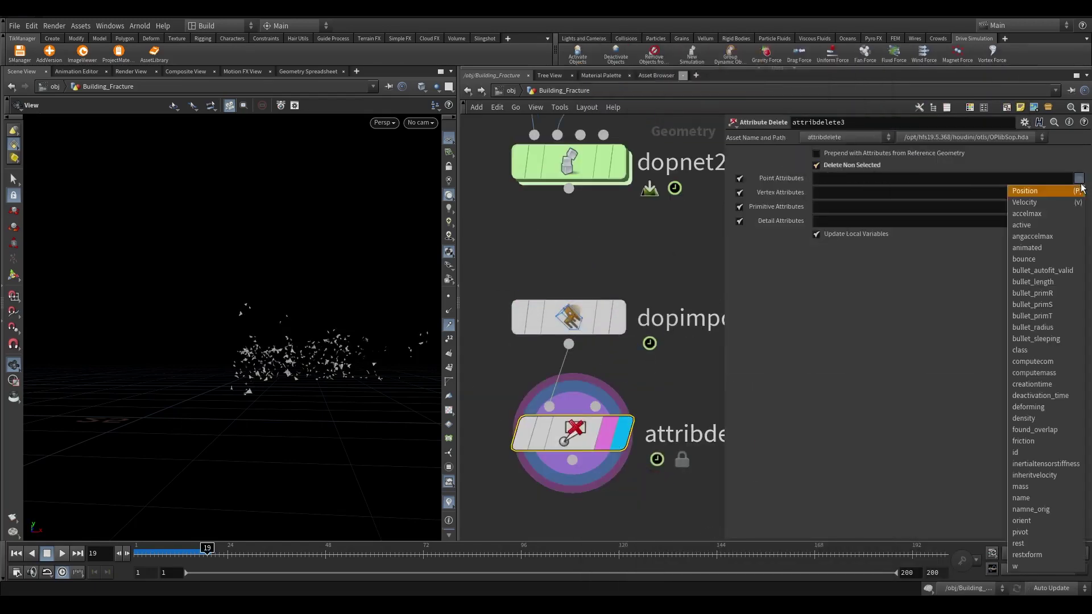
{"action": "left_click", "coordinate": [1021, 497]}
{"action": "left_click", "coordinate": [1080, 178]}
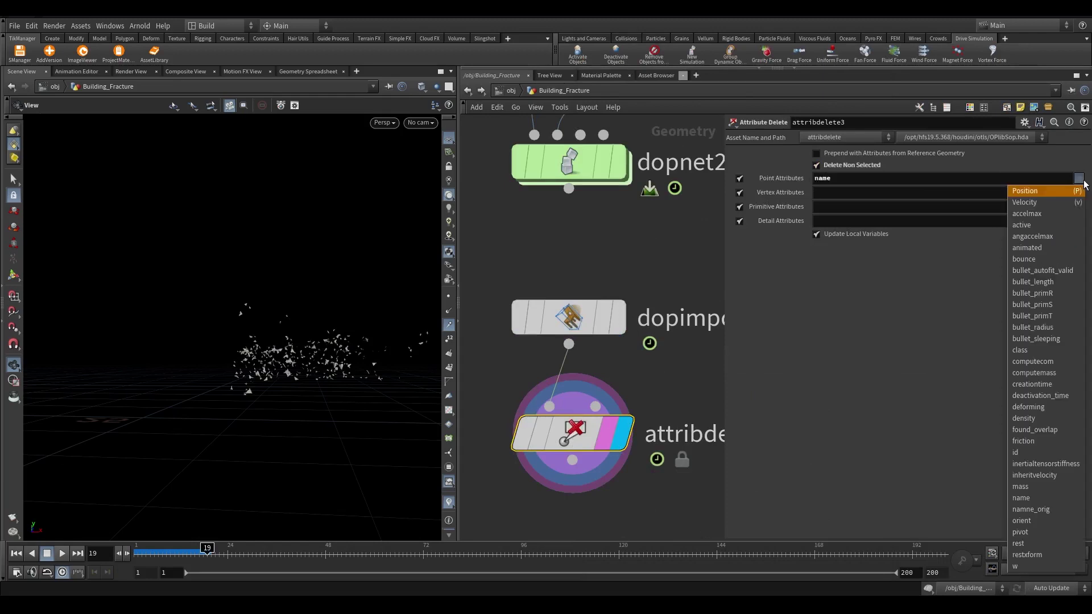
{"action": "left_click", "coordinate": [1052, 510]}
Add w and v to attribdelete3's kept point attributes and verify the remaining debris attributes
{"action": "scroll", "coordinate": [666, 357], "scroll_direction": "down", "scroll_amount": 5}
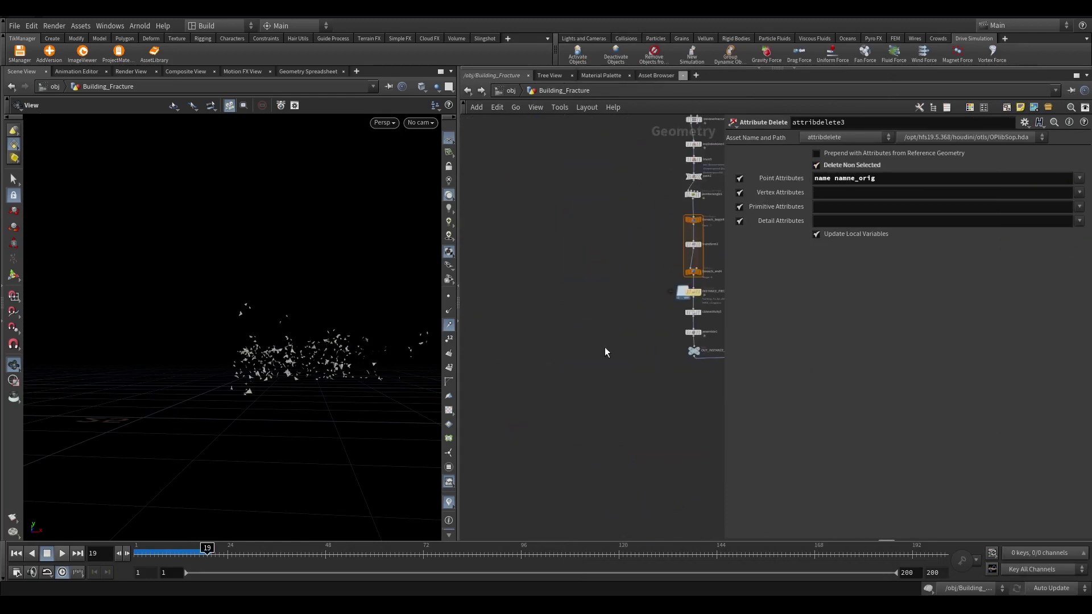
{"action": "scroll", "coordinate": [526, 327], "scroll_direction": "up", "scroll_amount": 4}
{"action": "scroll", "coordinate": [480, 292], "scroll_direction": "up", "scroll_amount": 5}
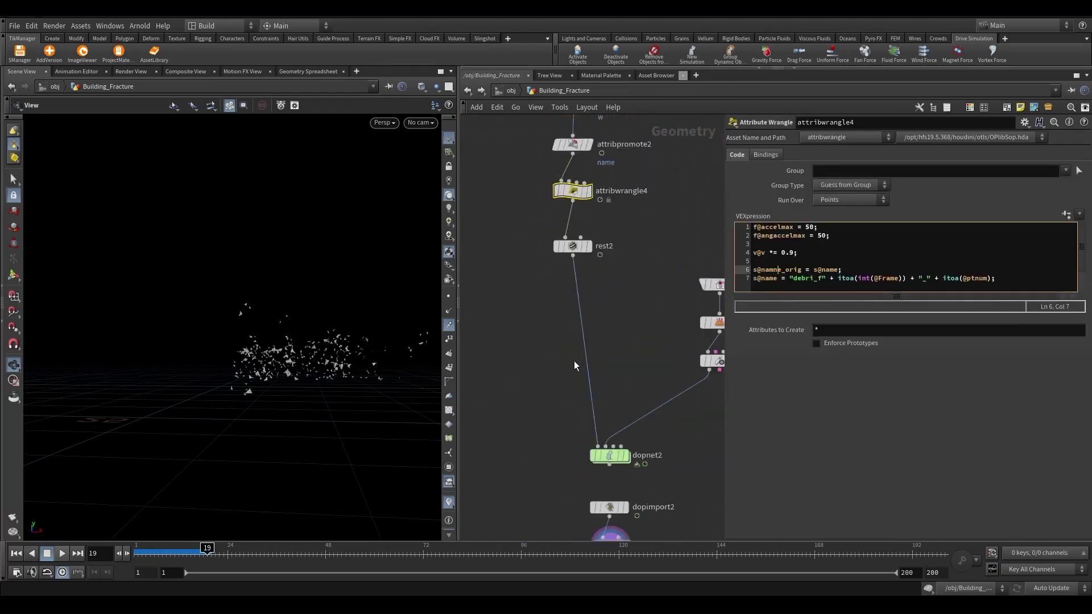
{"action": "scroll", "coordinate": [507, 255], "scroll_direction": "up", "scroll_amount": 2}
{"action": "left_click", "coordinate": [569, 421]}
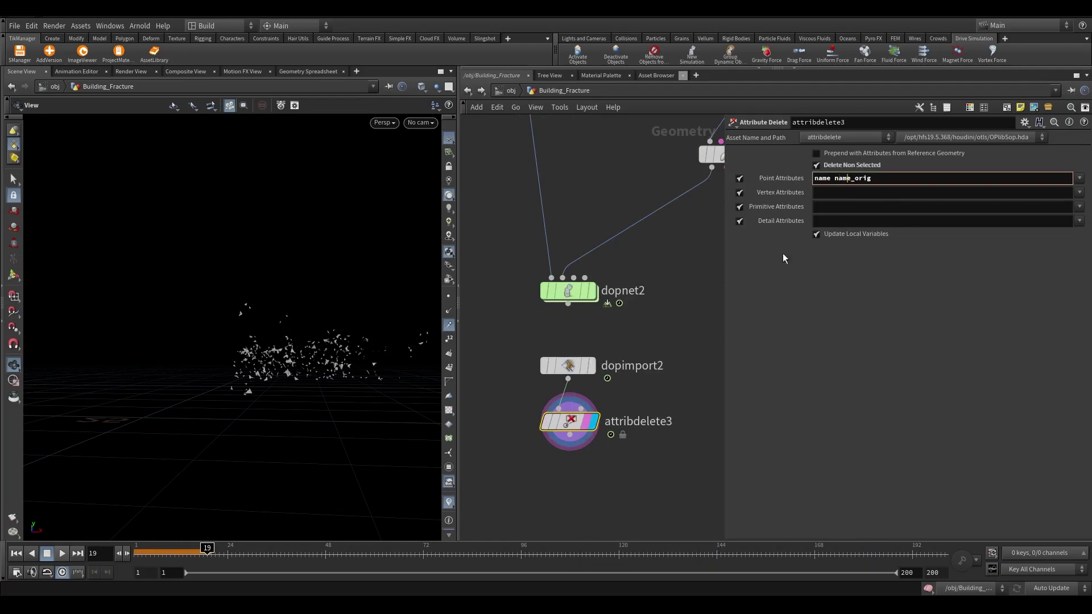
{"action": "left_click", "coordinate": [1080, 178]}
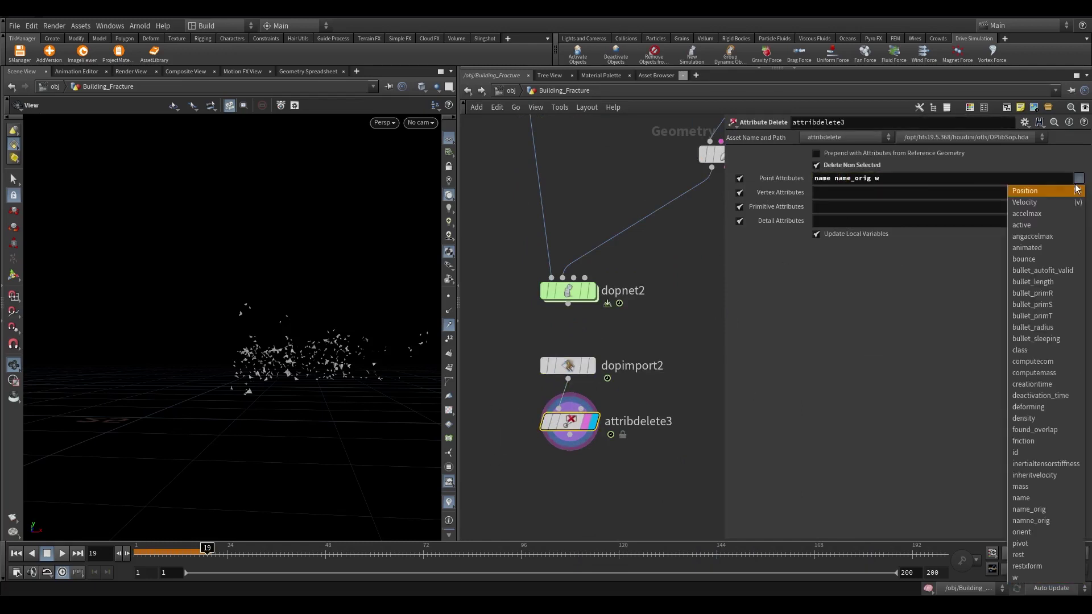
{"action": "middle_click_drag", "start_coordinate": [654, 399], "coordinate": [674, 292]}
{"action": "middle_click", "coordinate": [591, 314]}
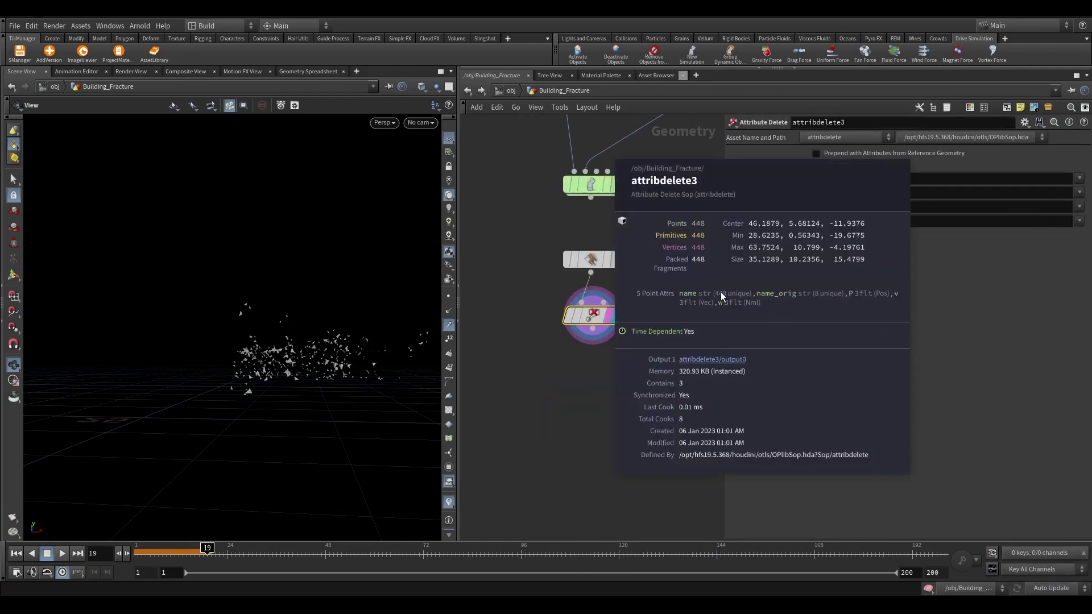
{"action": "scroll", "coordinate": [556, 414], "scroll_direction": "down", "scroll_amount": 1}
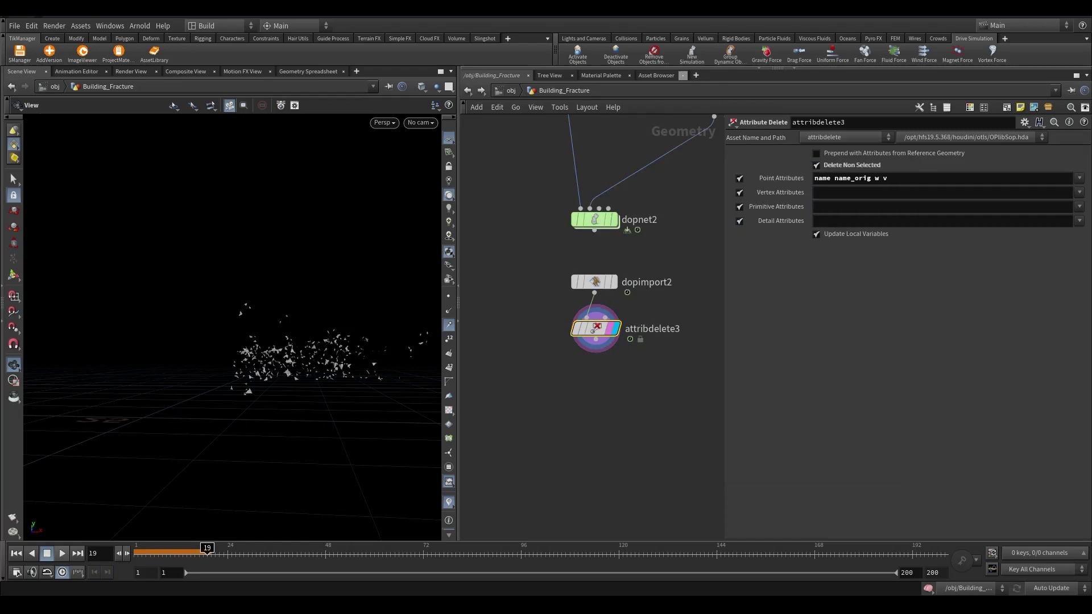
Add a File Cache below attribdelete3 named Debri_Cache, then go to the first frame
{"action": "key", "text": "Tab"}
{"action": "type", "text": "filecache"}
{"action": "key", "text": "Return"}
{"action": "scroll", "coordinate": [600, 391], "scroll_direction": "up", "scroll_amount": 2}
{"action": "double_click", "coordinate": [638, 390]}
{"action": "type", "text": "Debri_Cache"}
{"action": "key", "text": "Return"}
{"action": "key", "text": "ctrl+Up"}
Save the Debri_Cache node's debris frames to disk so they load back from file
{"action": "left_click_drag", "start_coordinate": [632, 421], "coordinate": [501, 208]}
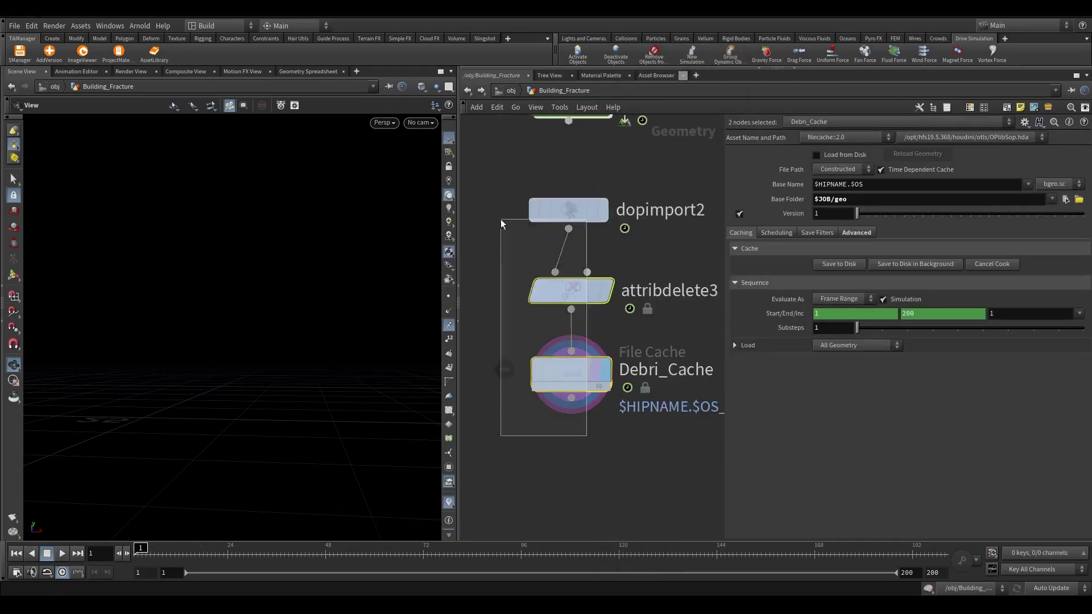
{"action": "left_click", "coordinate": [571, 370]}
{"action": "left_click", "coordinate": [839, 264]}
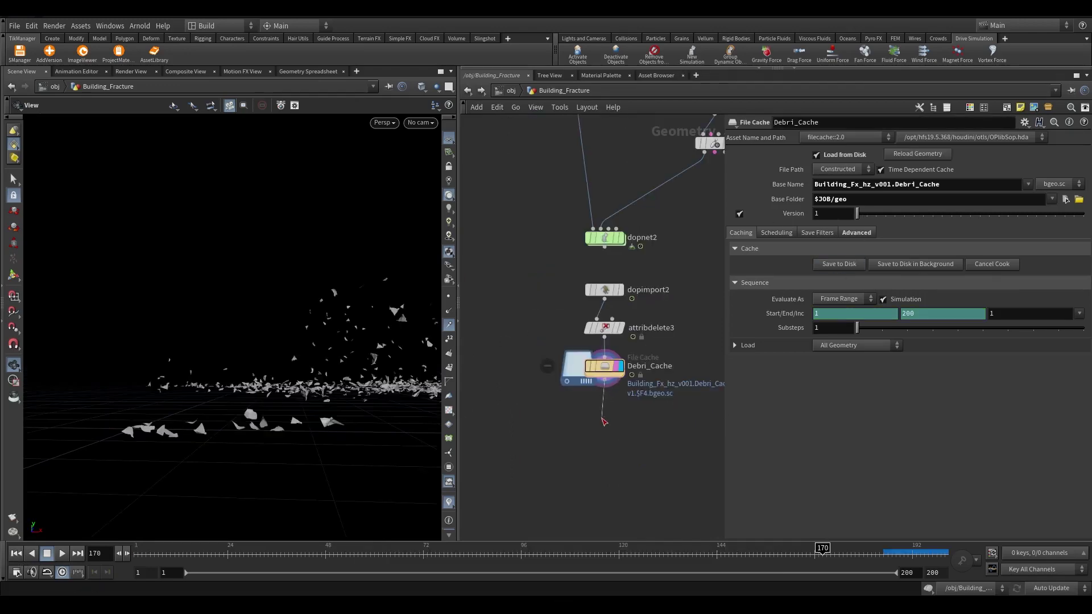